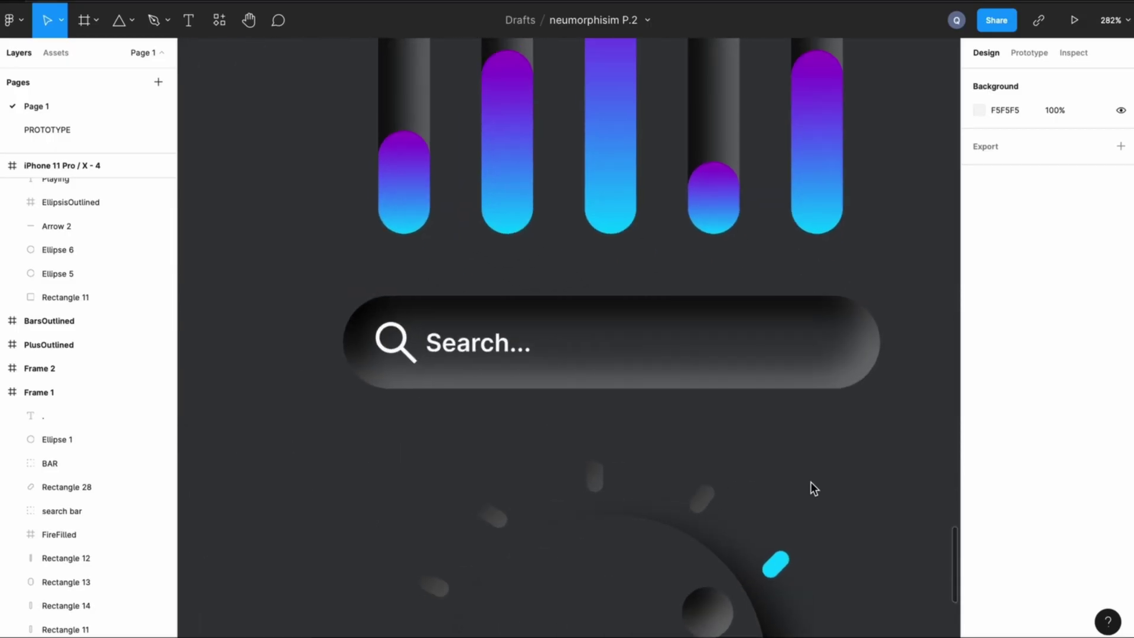
Step: Pan around the finished neumorphism UI kit to review the completed design
scroll(810, 481, up, 2)
scroll(810, 481, down, 8)
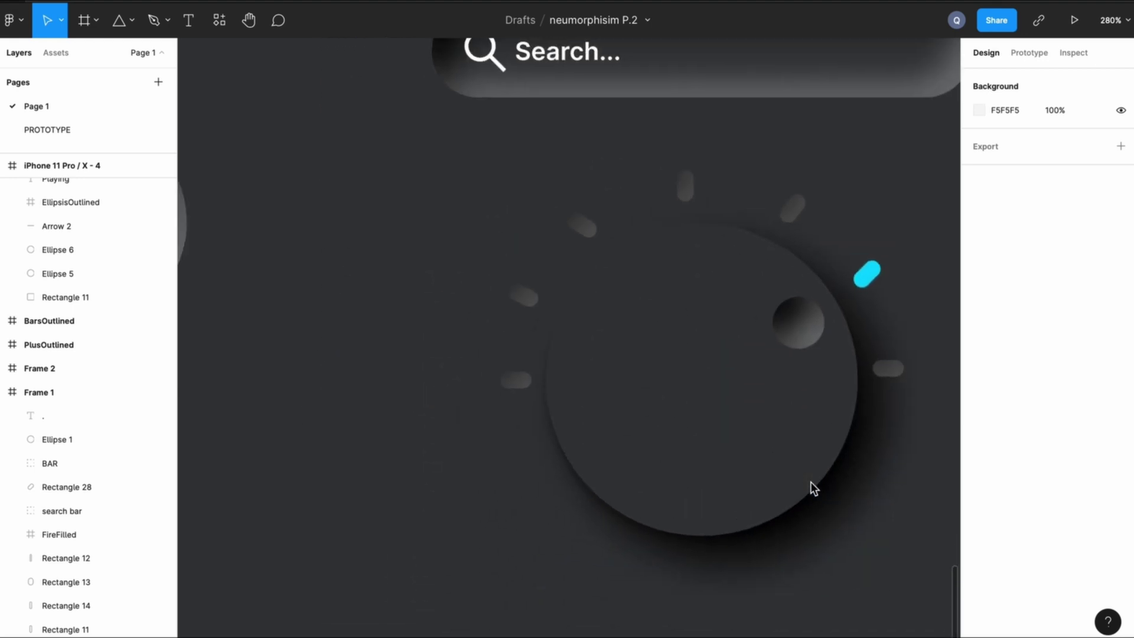
scroll(810, 481, left, 5)
scroll(811, 481, up, 6)
scroll(810, 481, left, 3)
scroll(810, 480, down, 6)
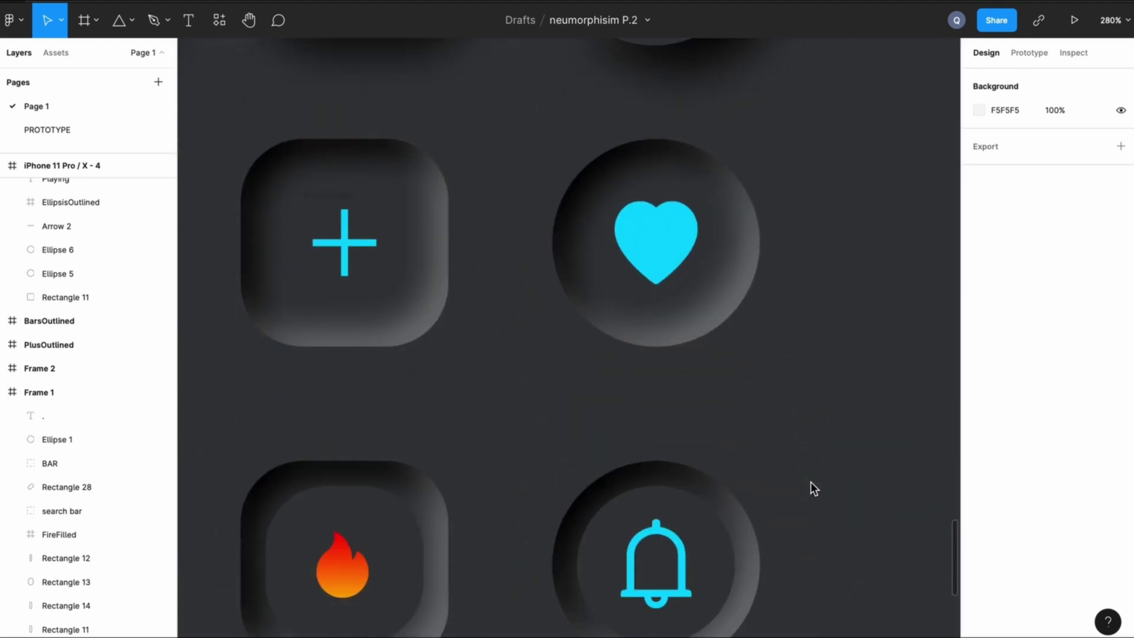
scroll(810, 480, down, 3)
scroll(810, 481, left, 6)
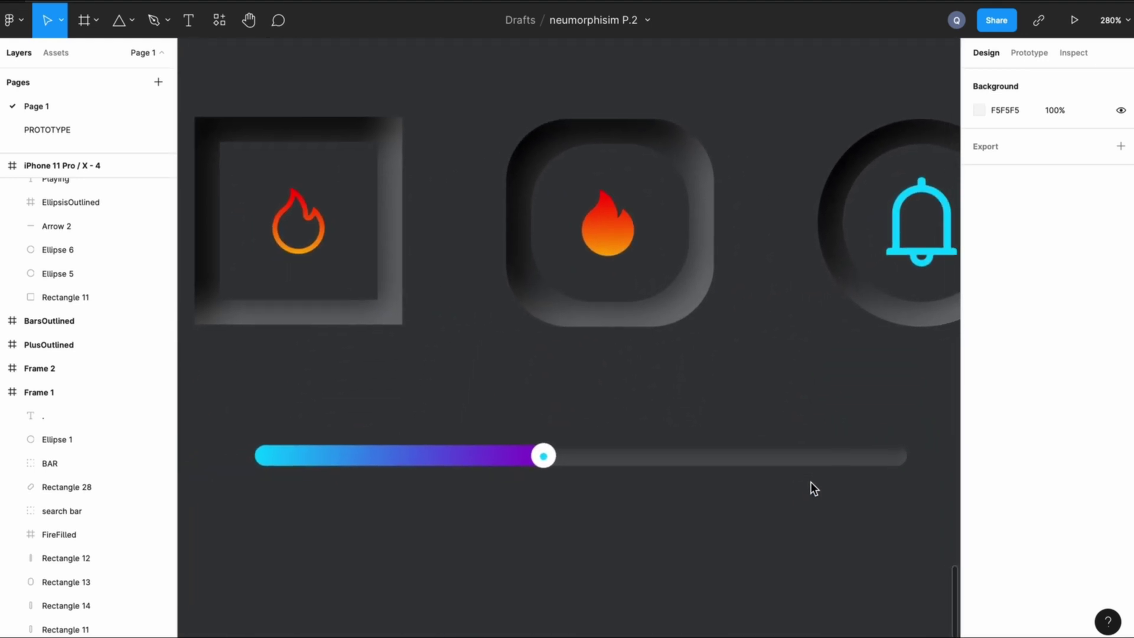
scroll(810, 480, down, 2)
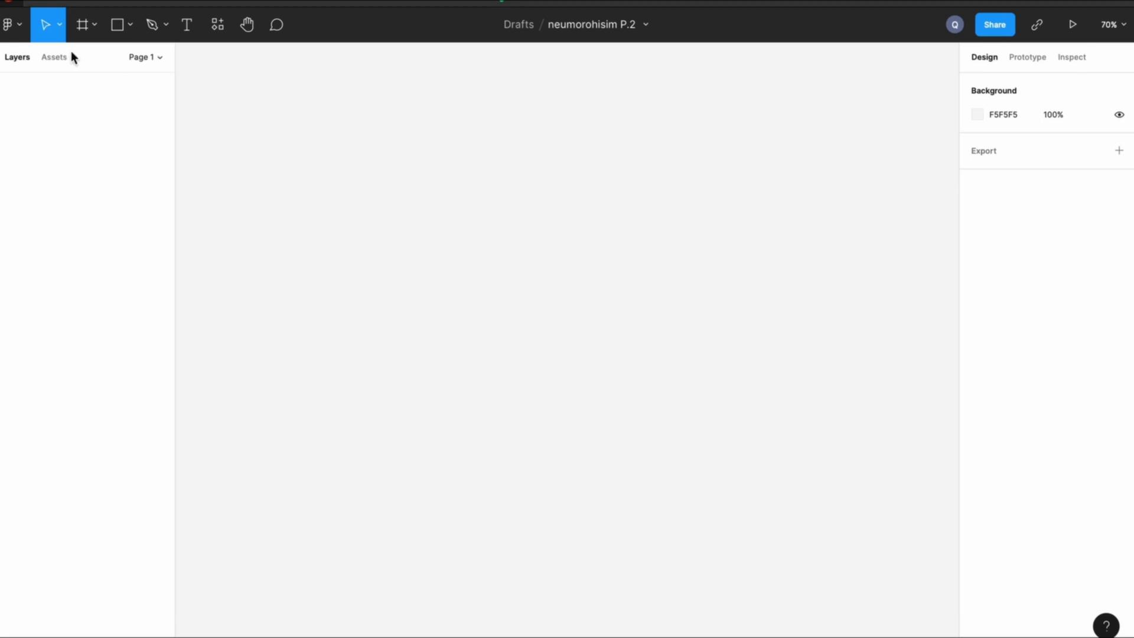
Step: Draw a 1020-wide frame, set its height to 650 and its fill to 2F3035
click(90, 23)
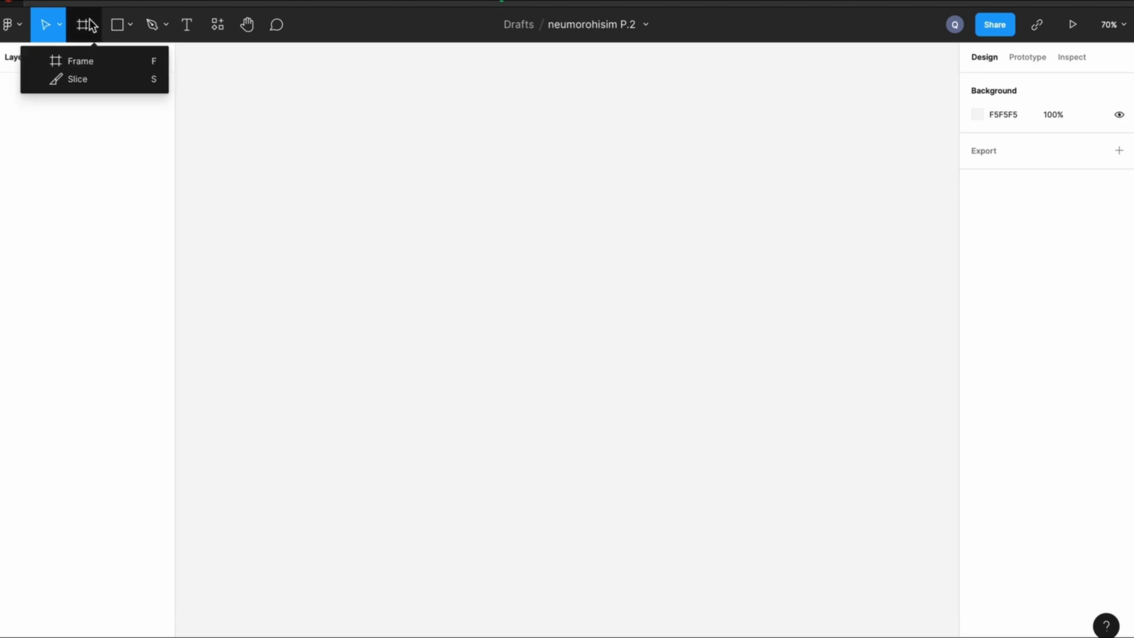
click(76, 59)
drag(240, 130, 770, 447)
click(1090, 255)
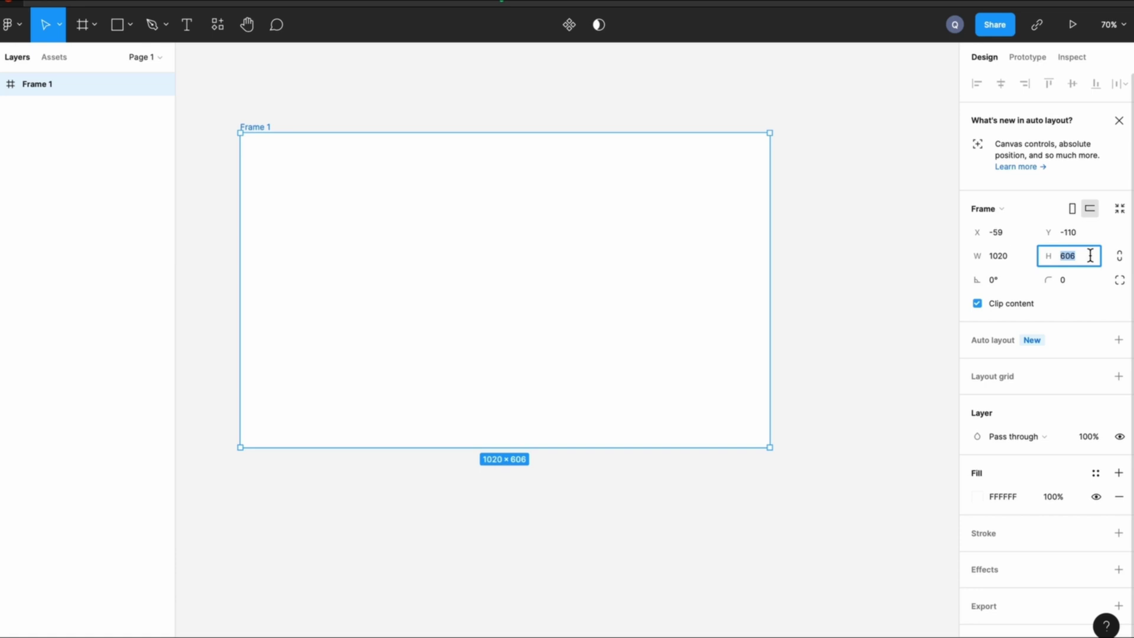
text(650)
key(Return)
click(810, 362)
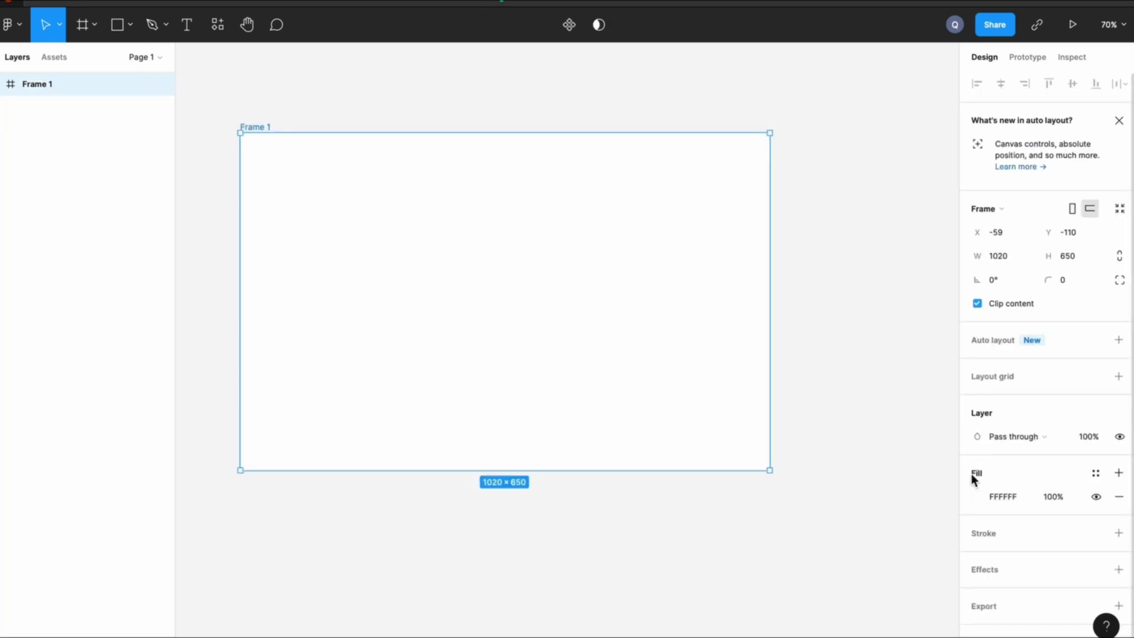
click(1003, 495)
key(BackSpace)
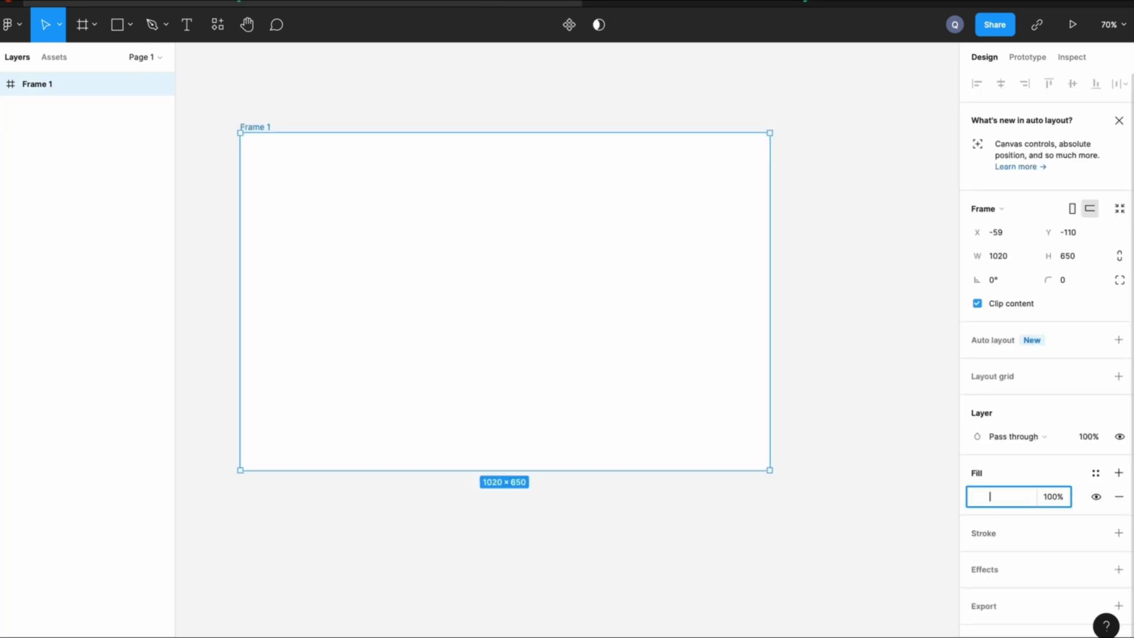
text(2F3035)
key(Return)
click(919, 350)
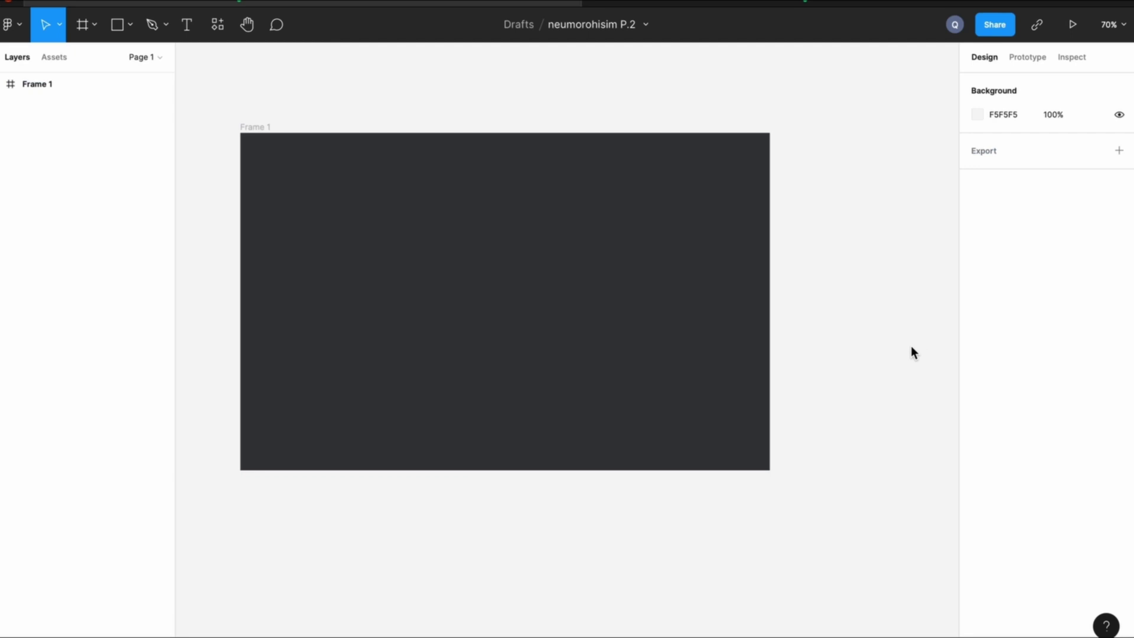
Step: Add a 100×100 square inside Frame 1 and fill it with 36393B
scroll(911, 352, up, 5)
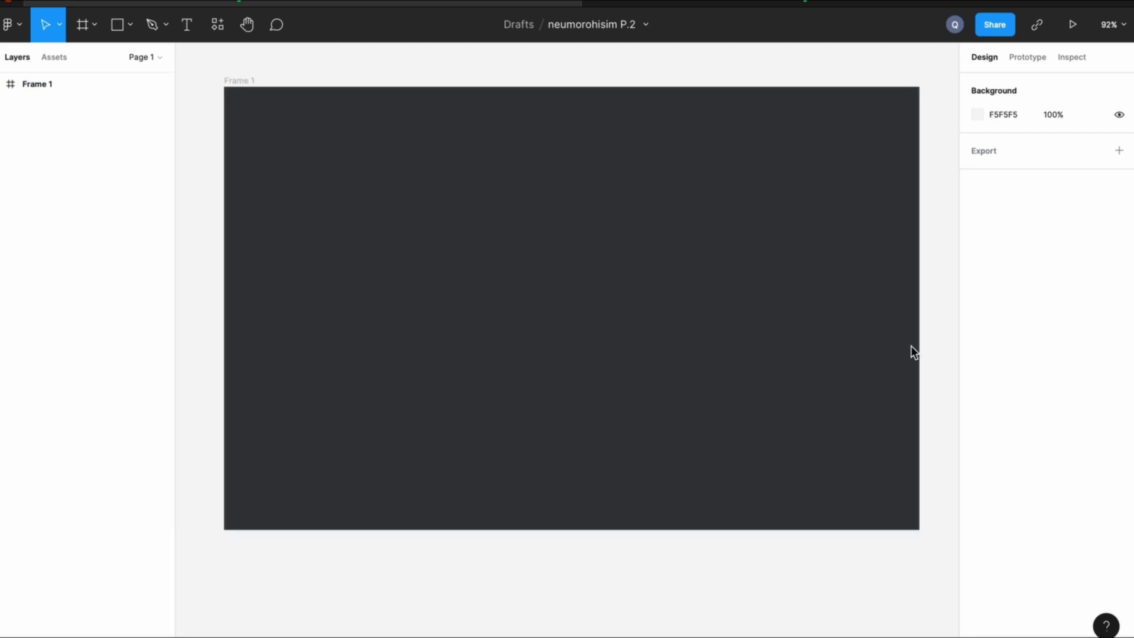
click(320, 155)
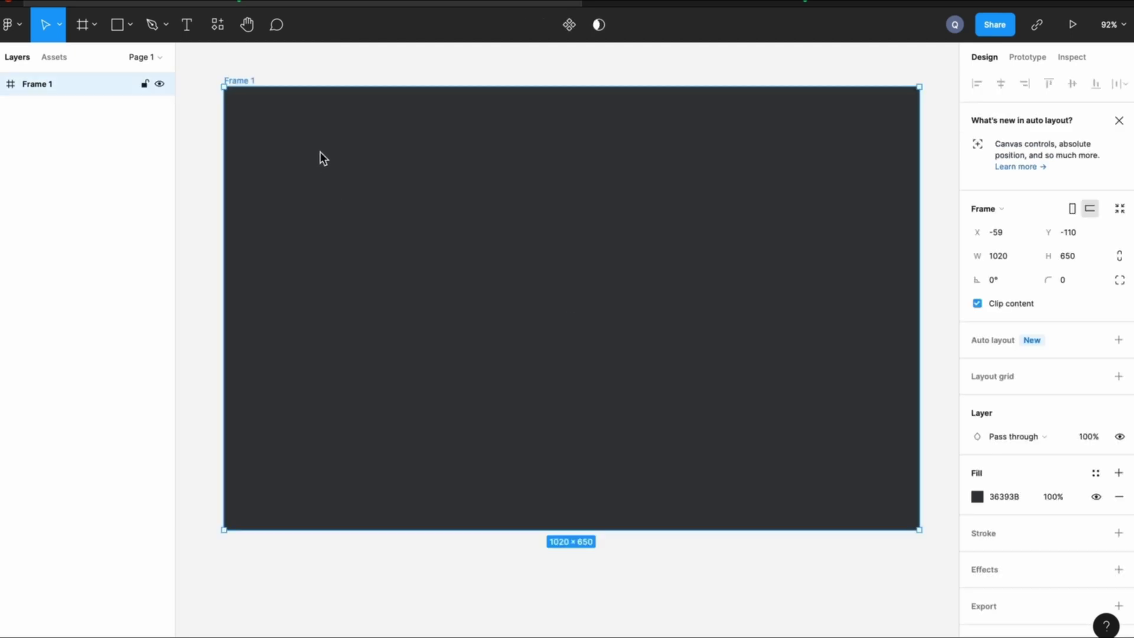
click(129, 24)
click(134, 65)
click(263, 120)
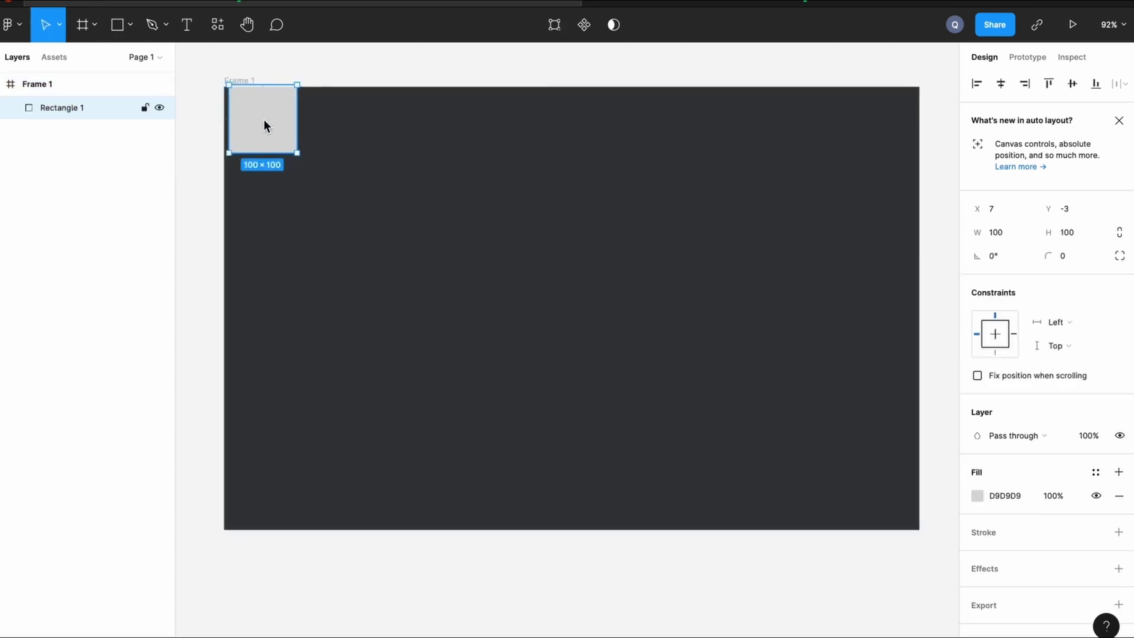
drag(263, 119, 295, 151)
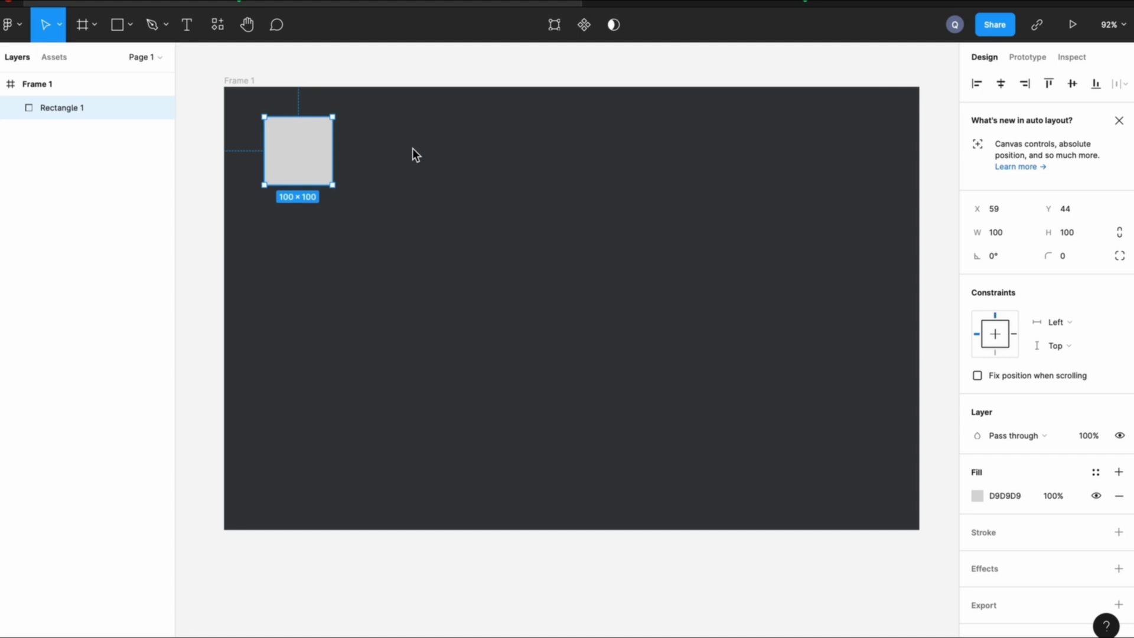
scroll(474, 186, up, 5)
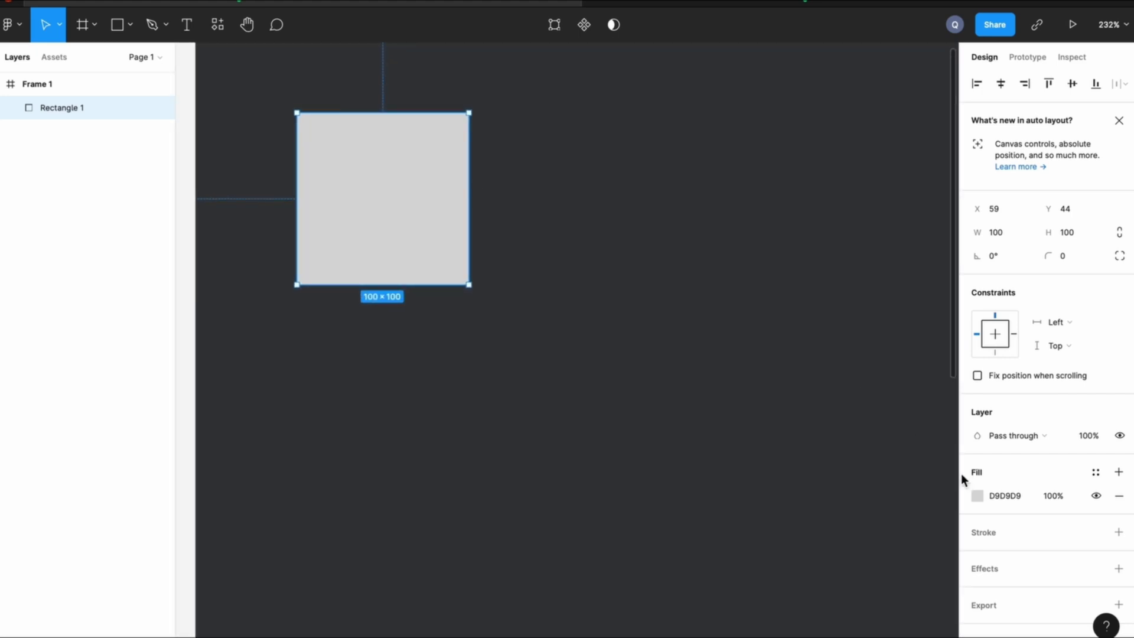
click(977, 496)
click(835, 585)
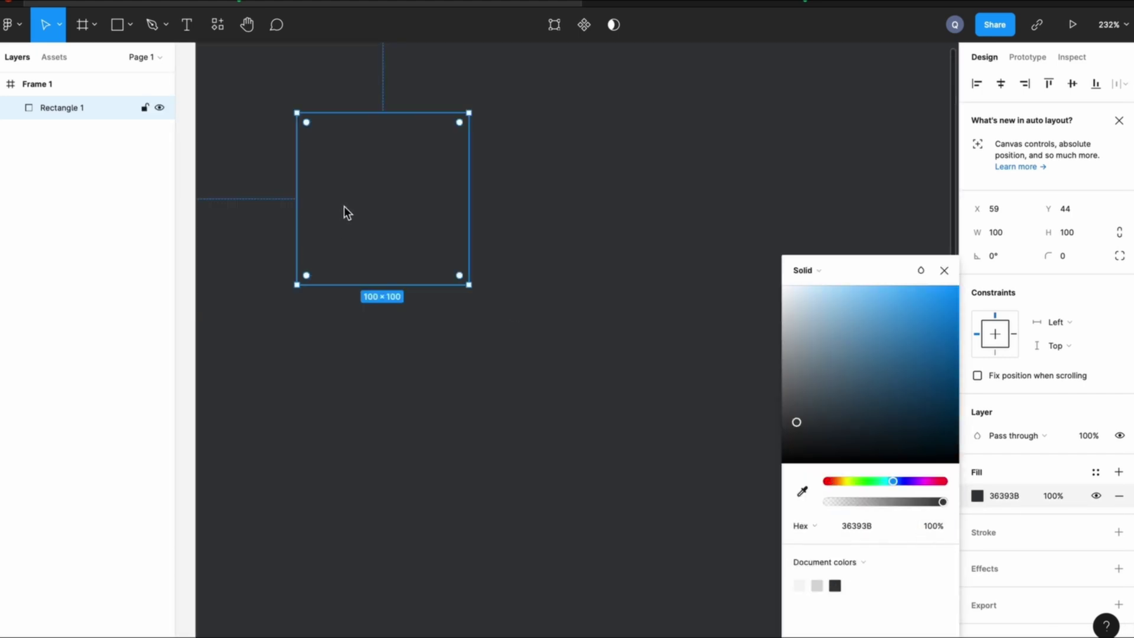
Step: Give the square a black drop shadow: X 12, Y 12, blur 24, 100% opacity
click(985, 565)
click(986, 568)
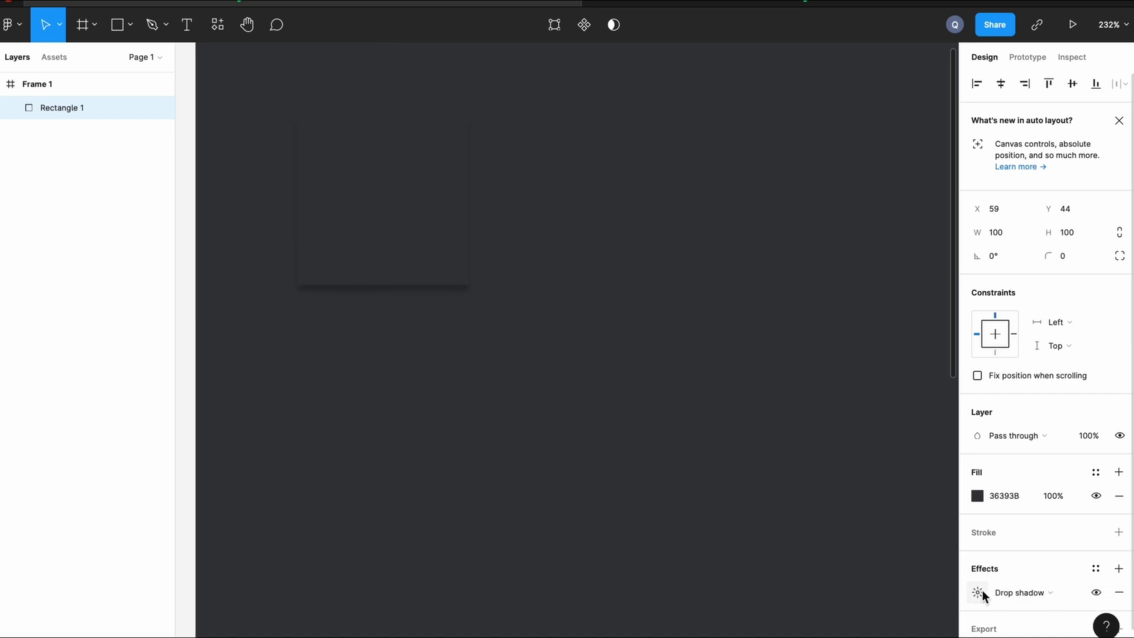
click(978, 591)
key(Return)
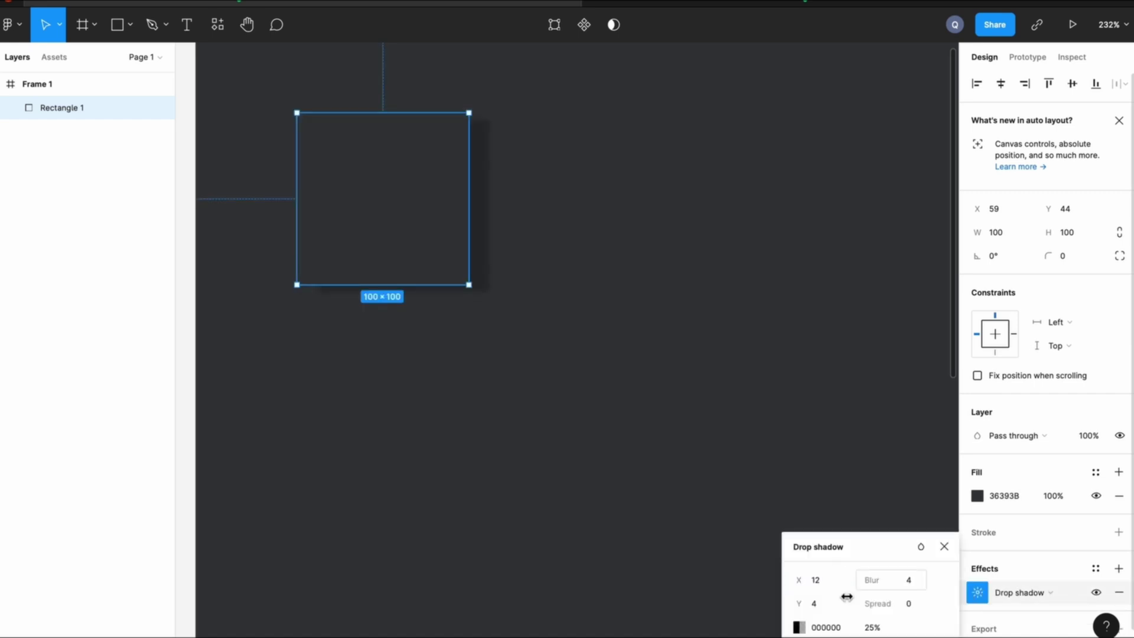
click(818, 603)
text(12)
key(Return)
click(917, 582)
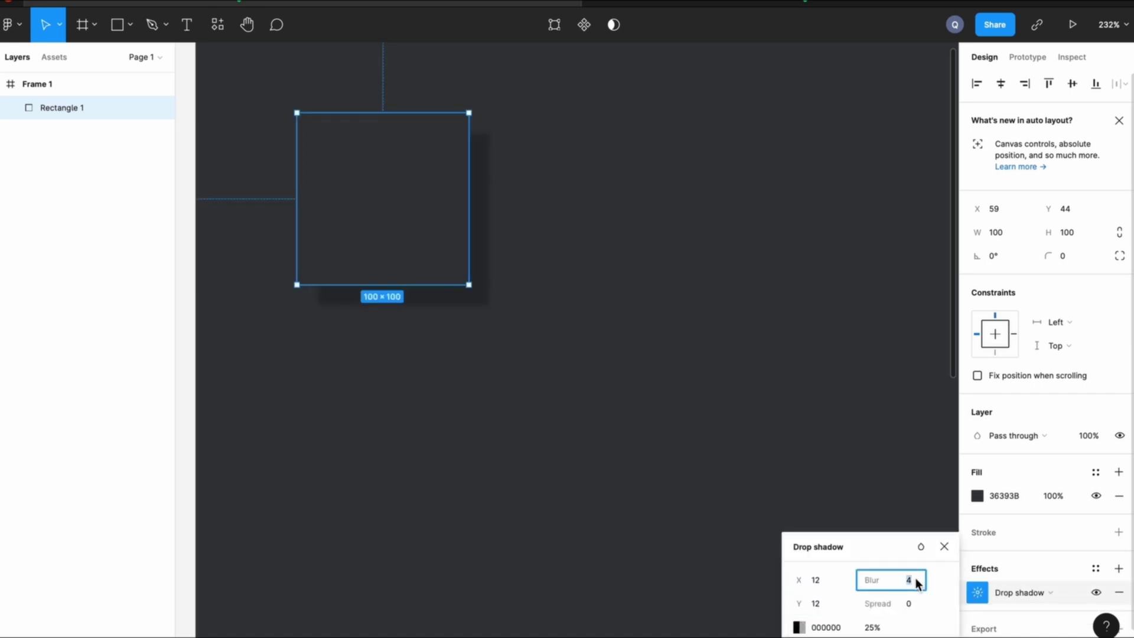
key(Return)
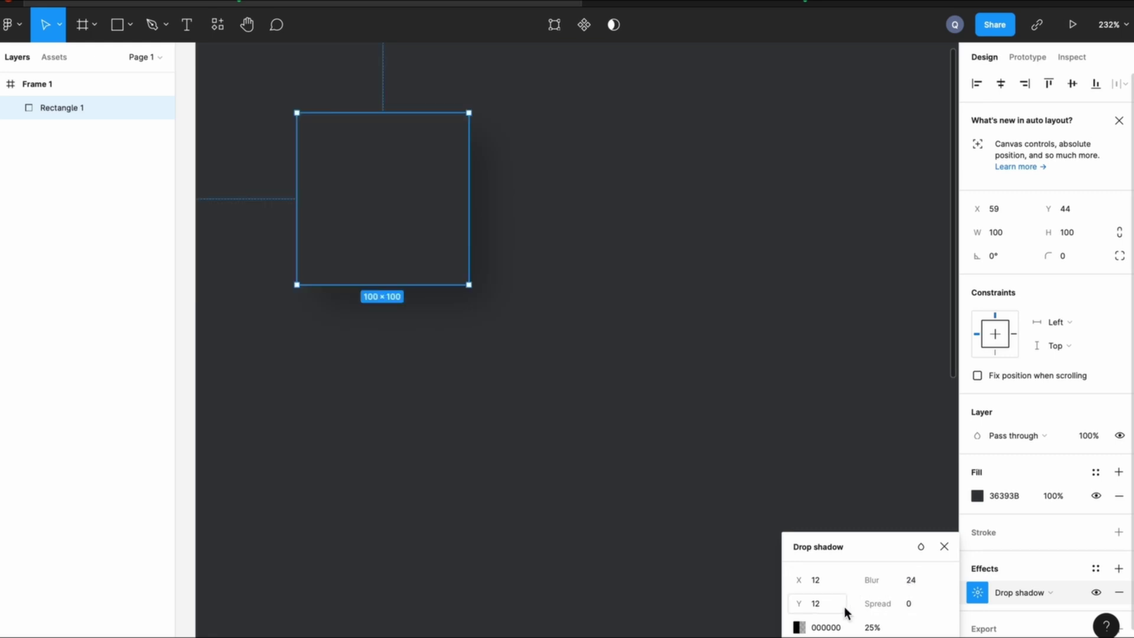
click(872, 627)
key(BackSpace)
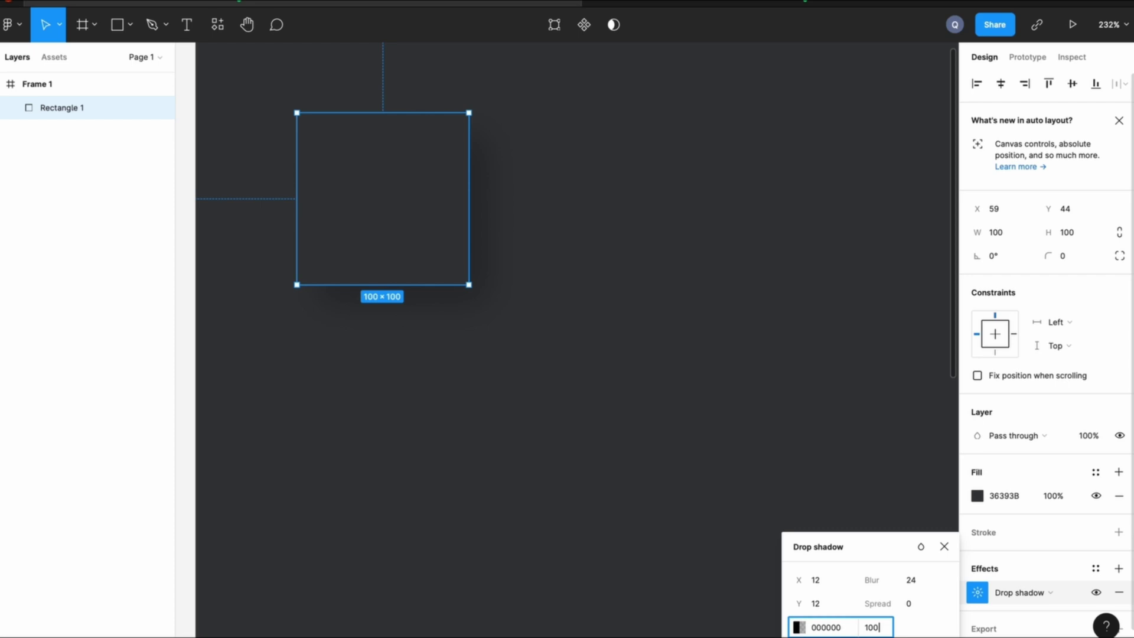
key(Return)
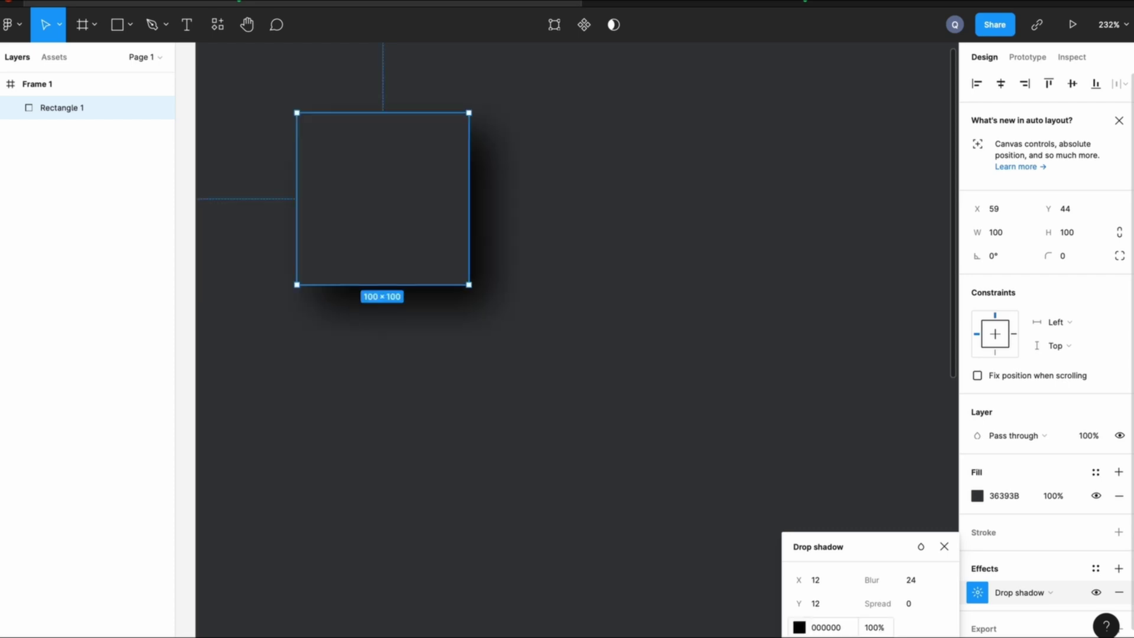
click(1057, 570)
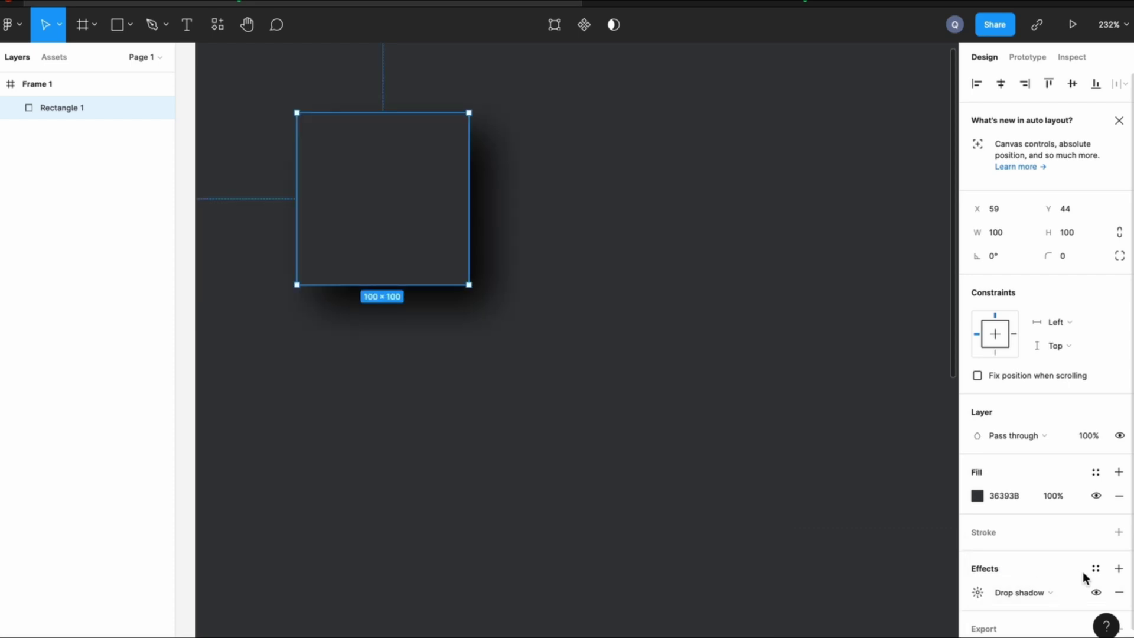
Step: Add a second drop shadow: X -12, Y -12, blur 24, white at 30% opacity
click(1118, 570)
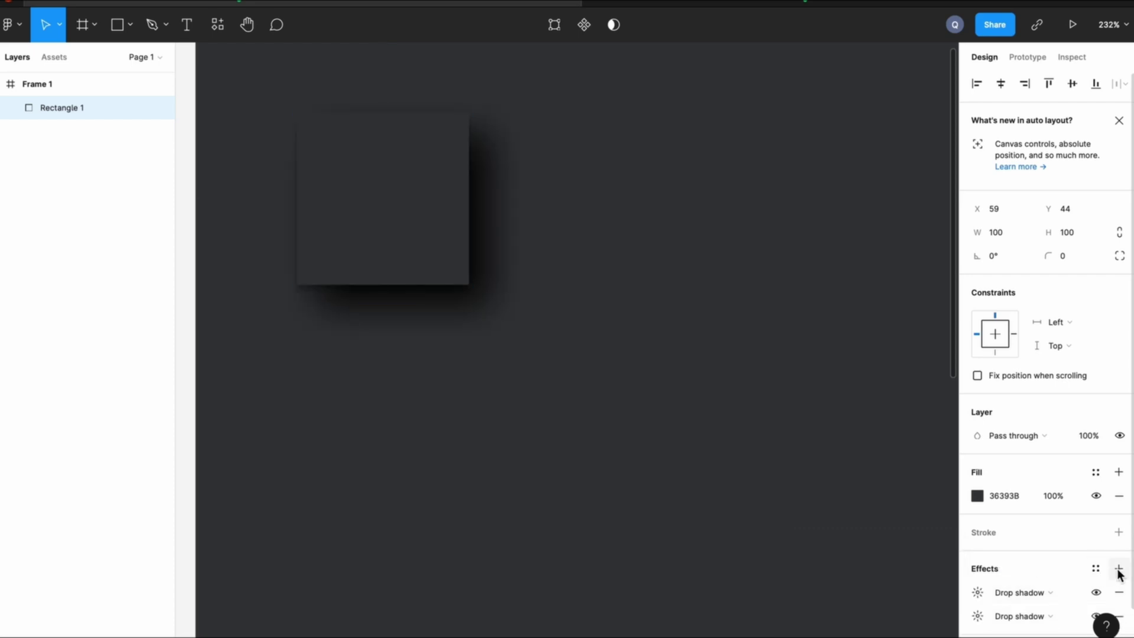
click(977, 593)
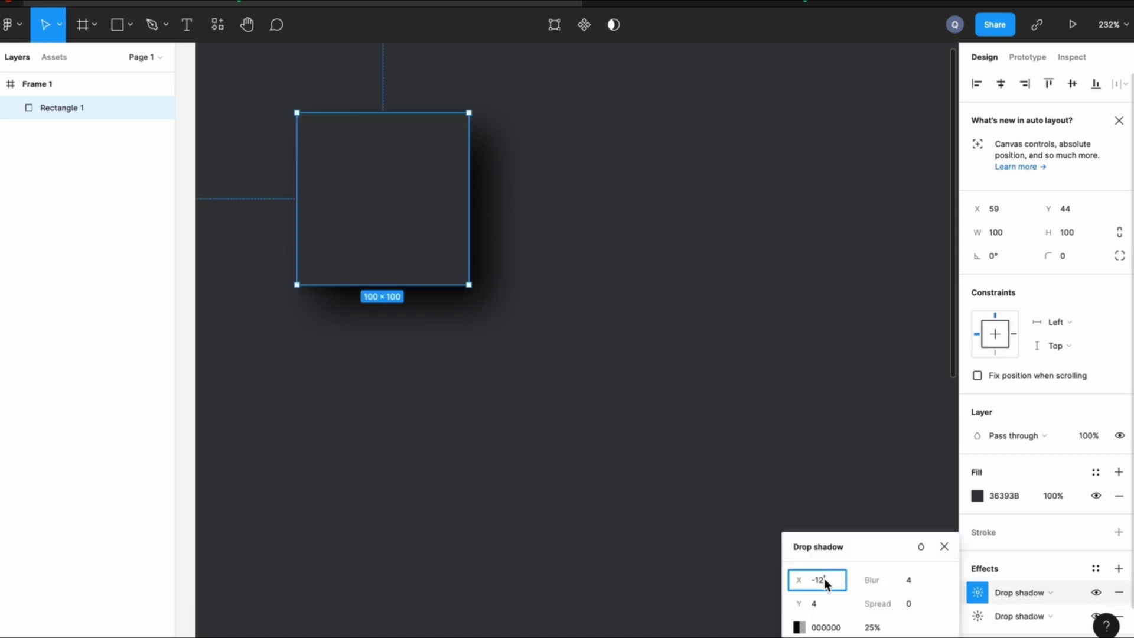
click(821, 609)
text(-12)
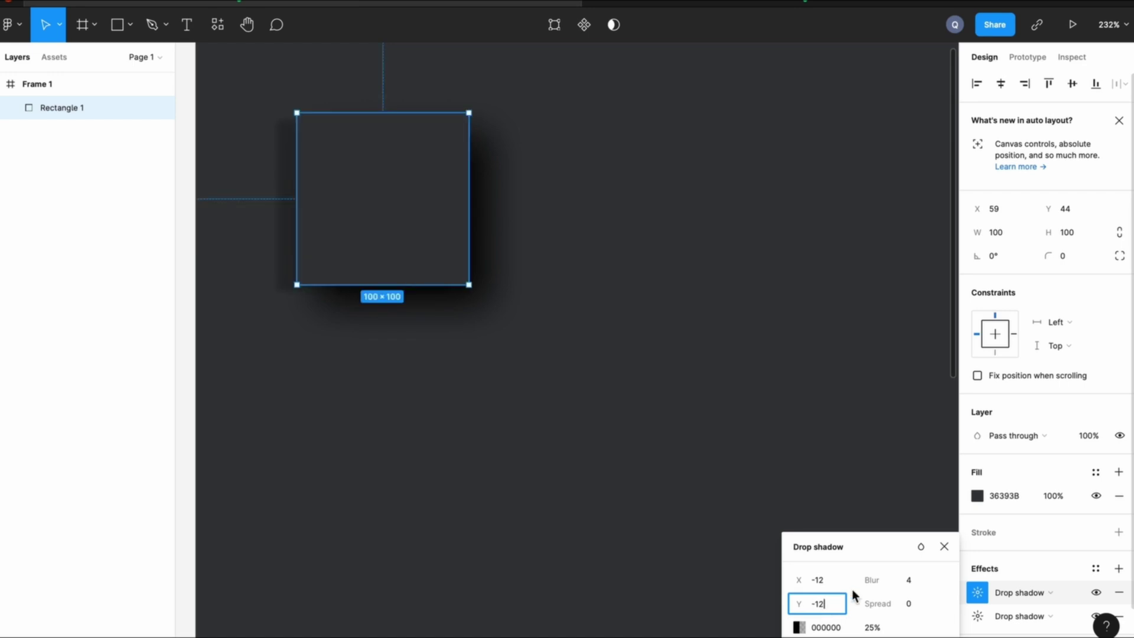
click(917, 586)
text(24)
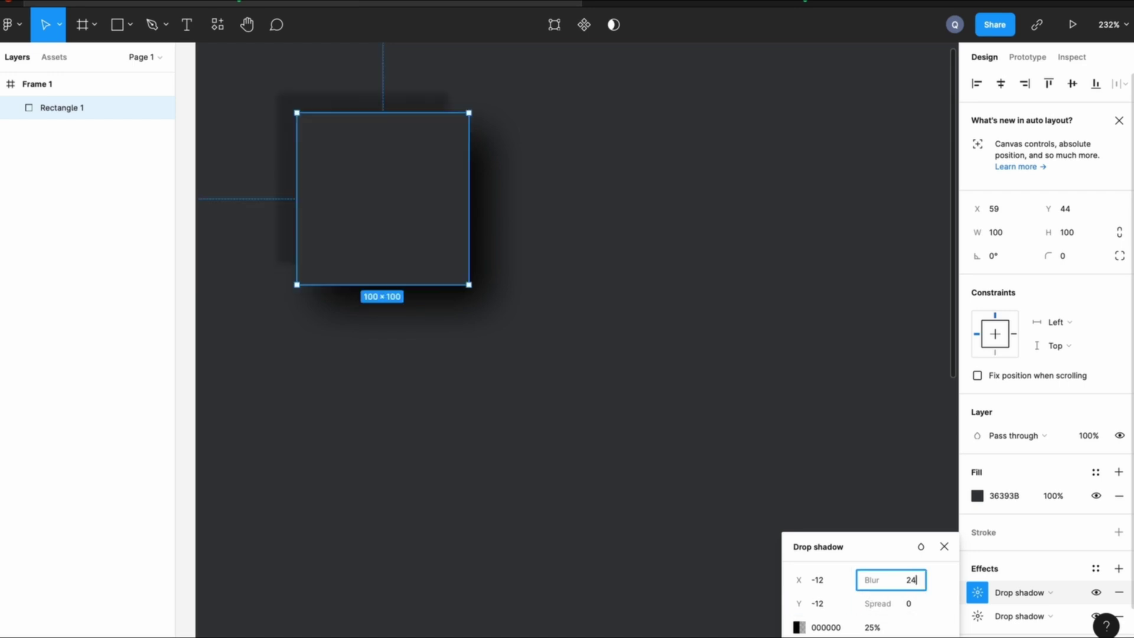
click(800, 627)
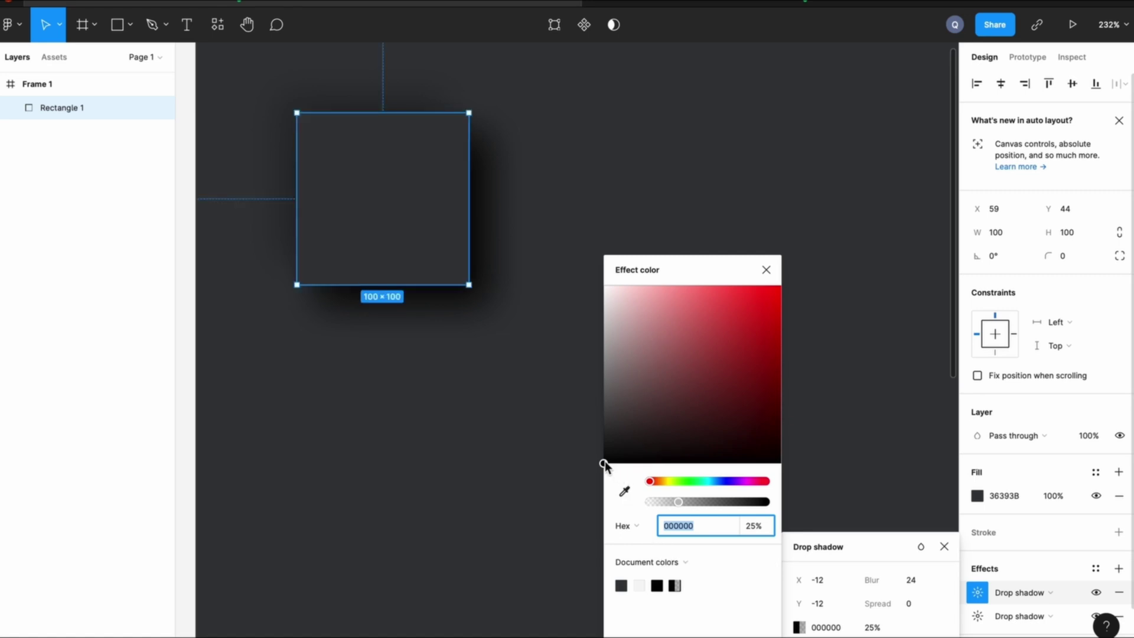
drag(605, 465, 603, 283)
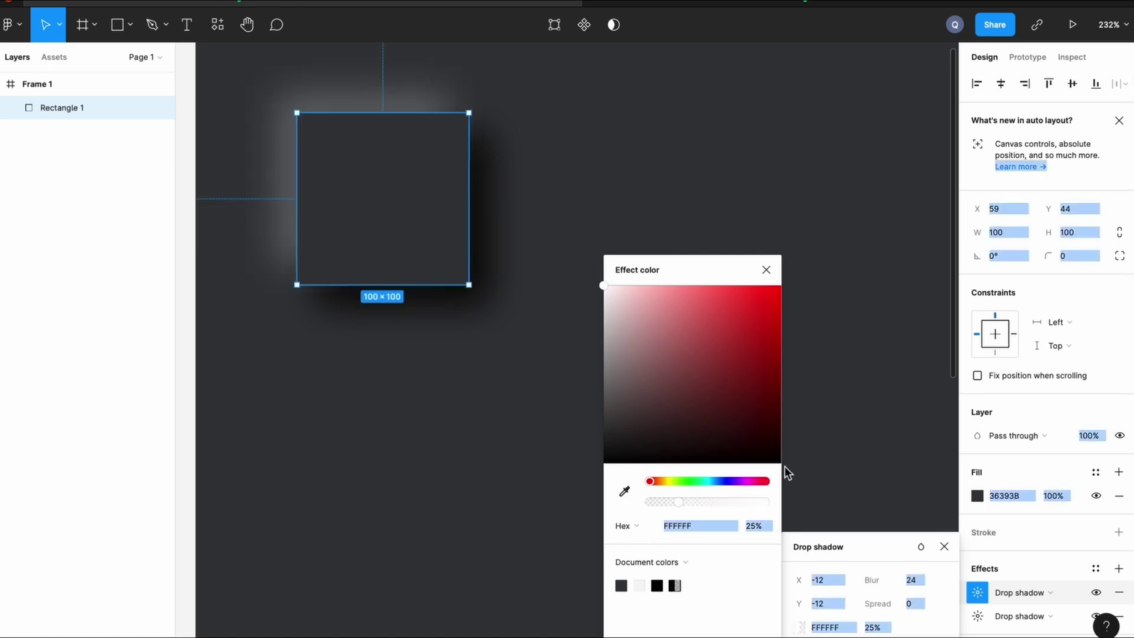
drag(757, 530, 764, 531)
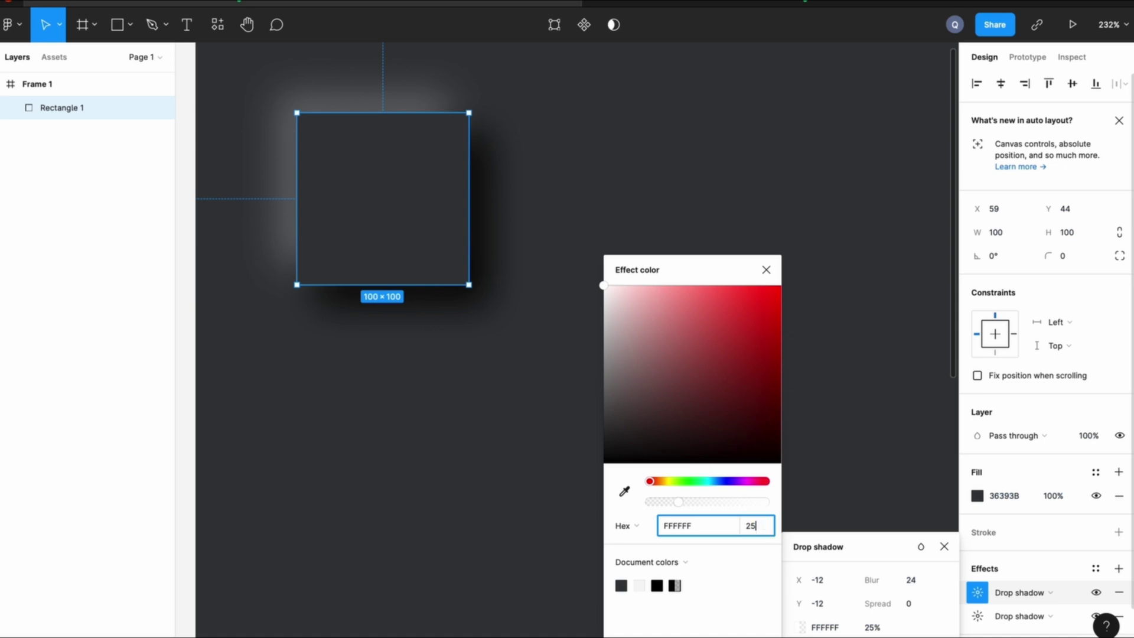
text(30)
key(Return)
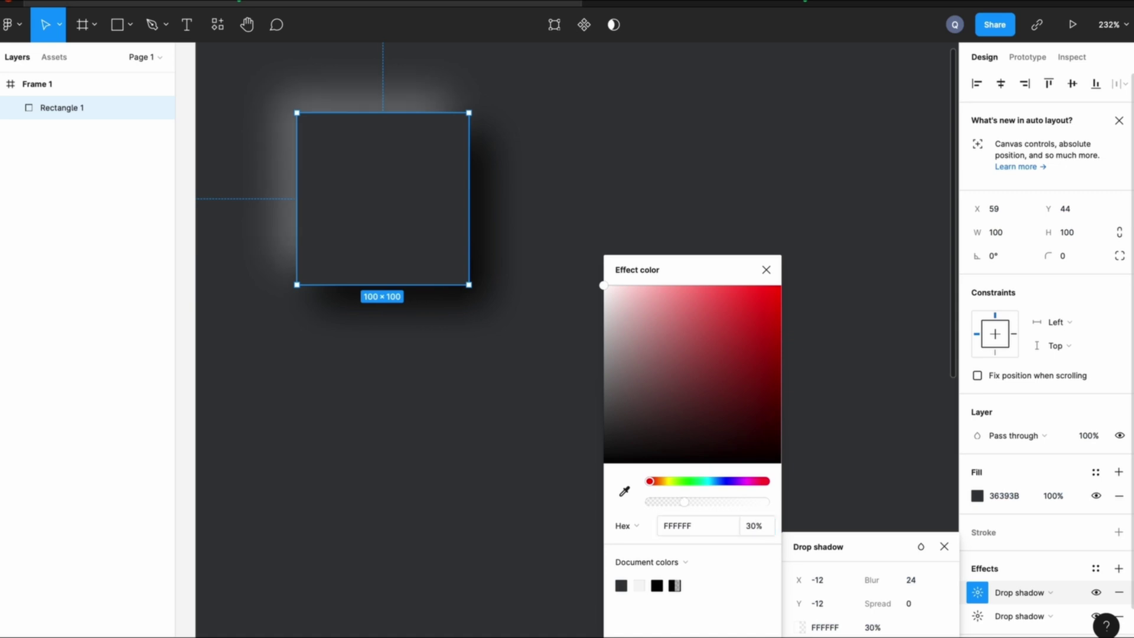
click(943, 546)
click(724, 344)
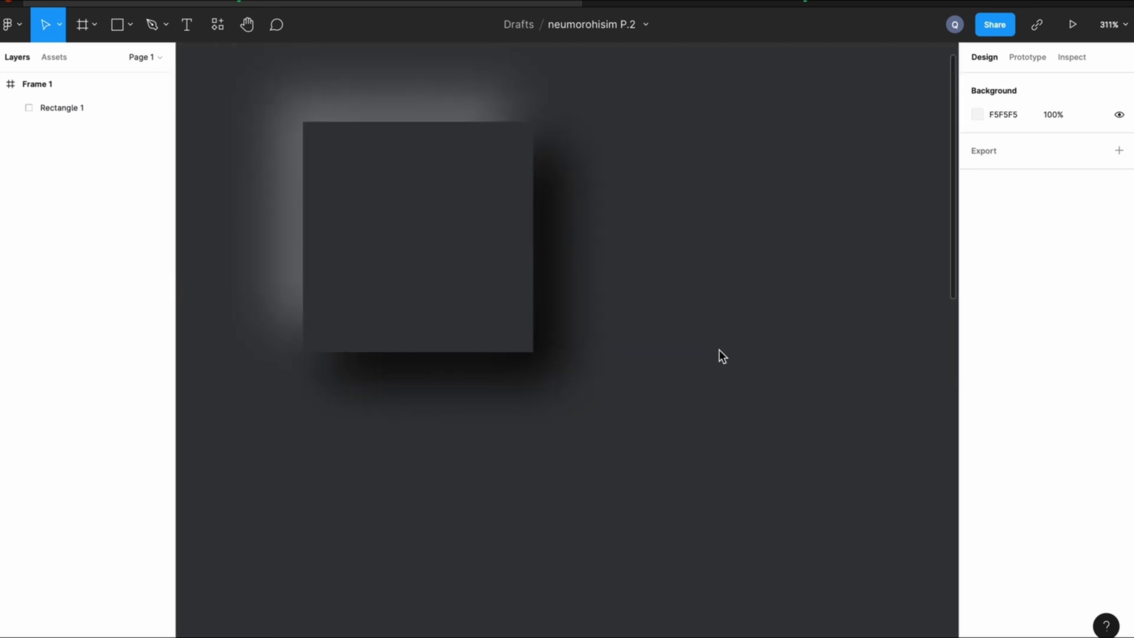
Step: Make the shadowed square a component and search 're' in the Assets list to find it
scroll(718, 350, down, 2)
scroll(717, 352, down, 2)
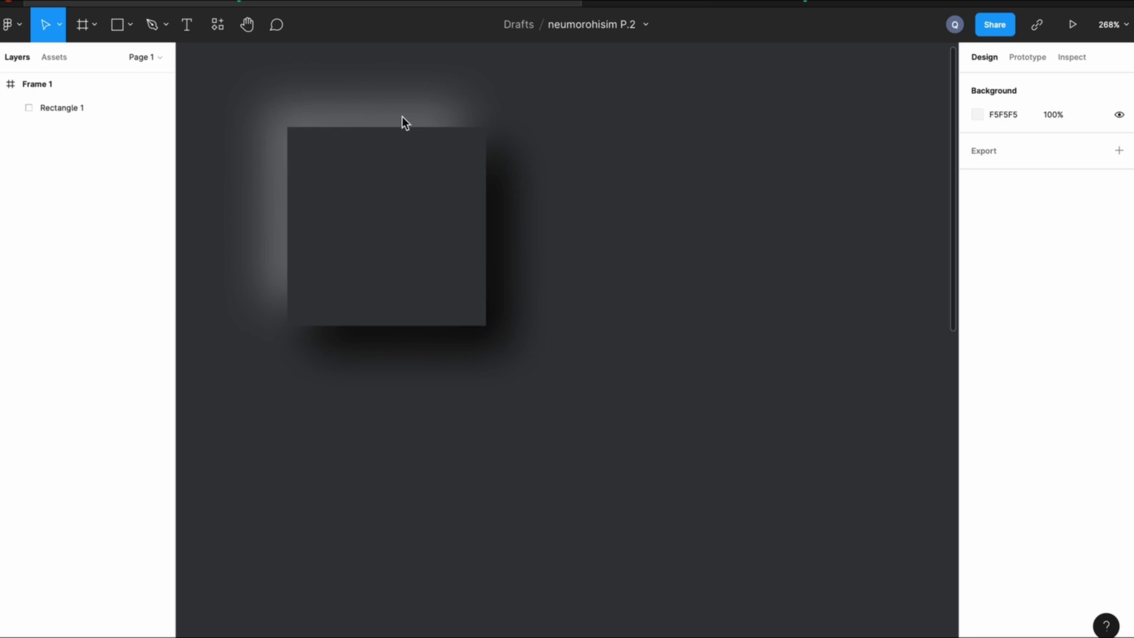
click(408, 148)
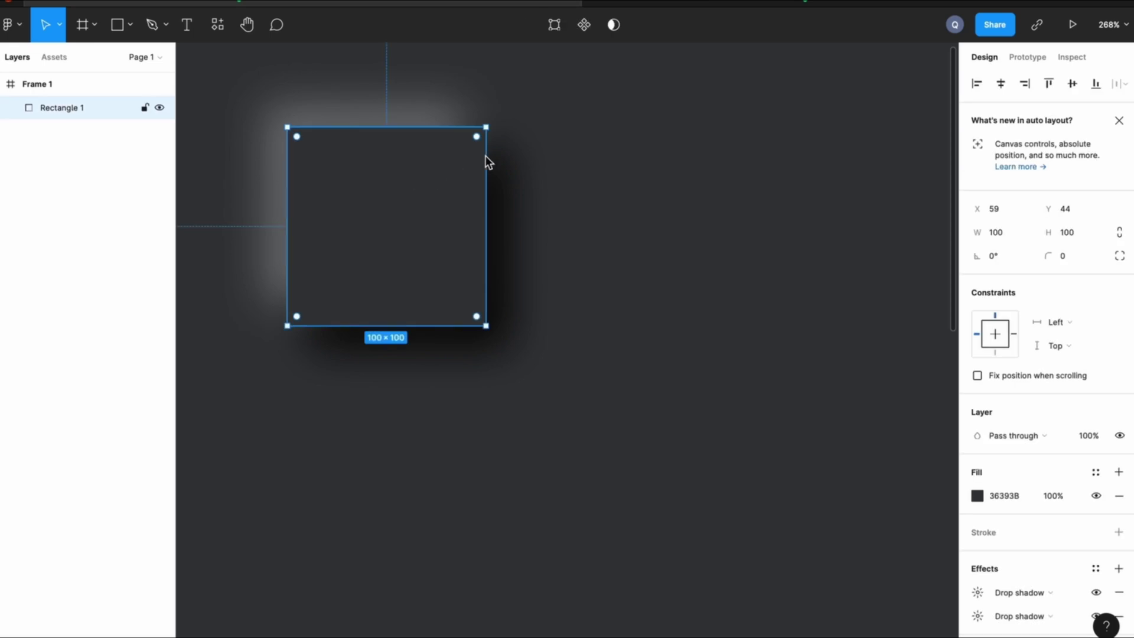
click(584, 24)
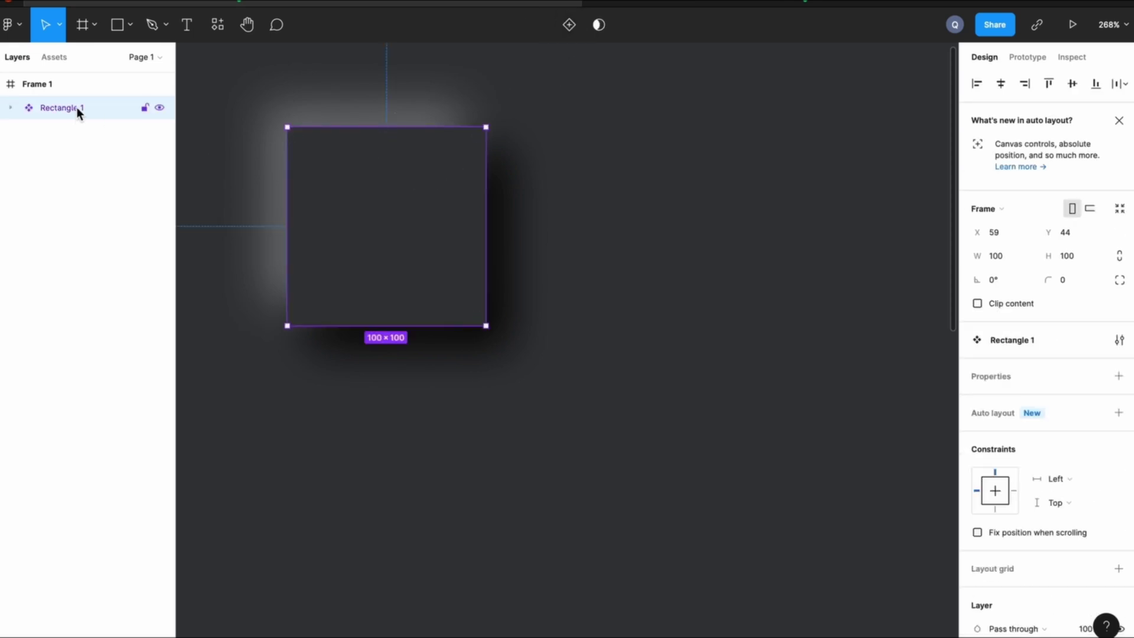
click(54, 57)
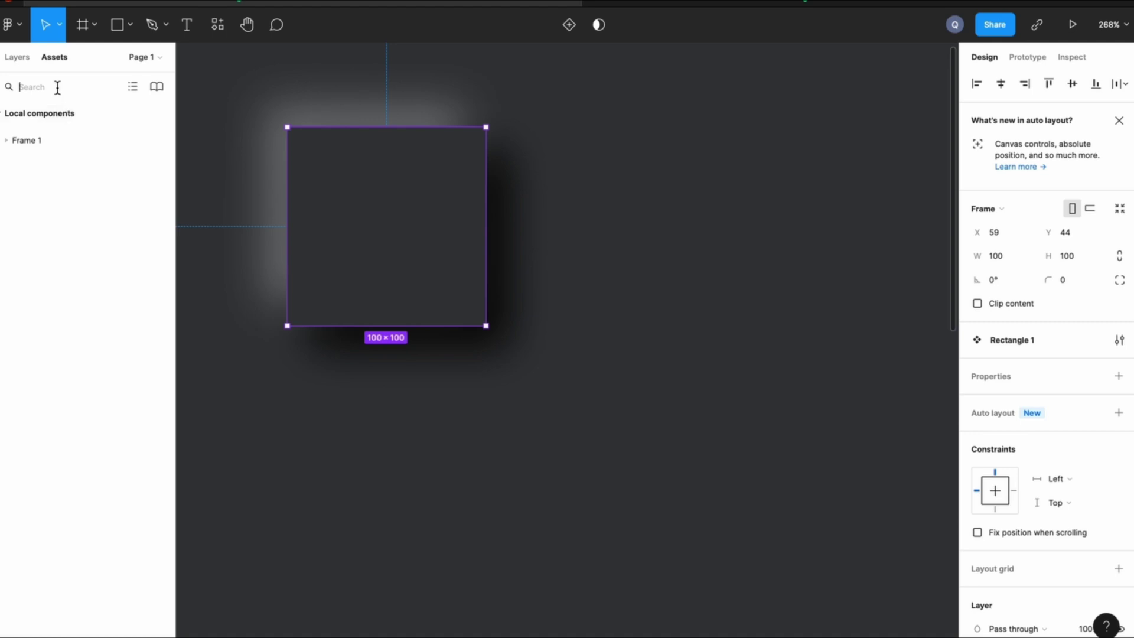
text(re)
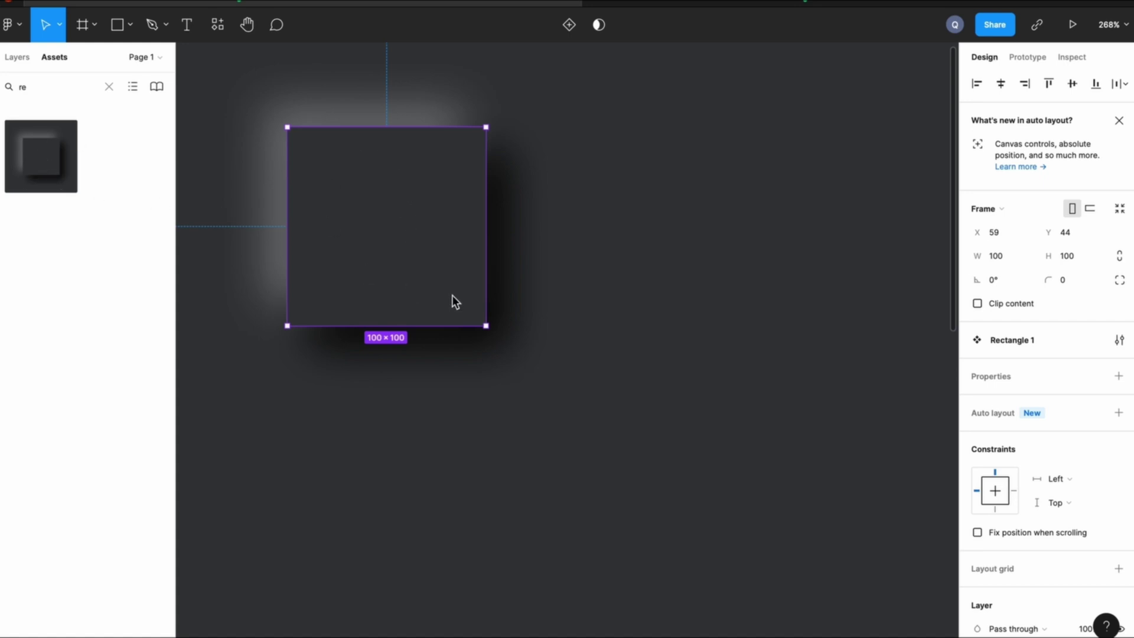
Step: Place a component copy 50 px right of the square and round its corners to about 30
drag(32, 152, 524, 198)
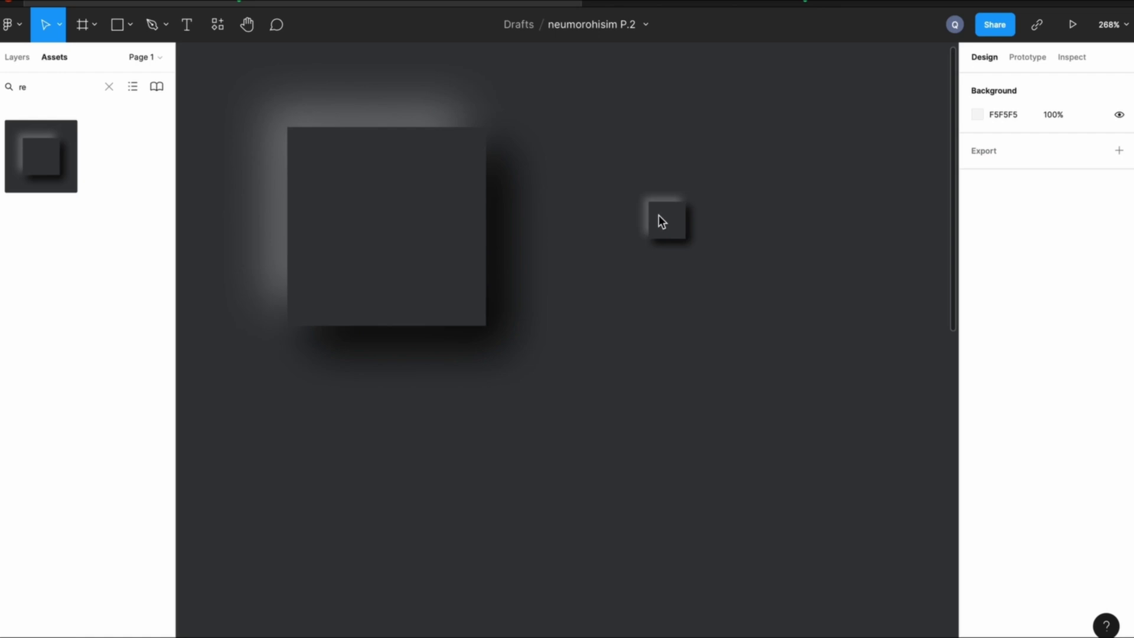
drag(658, 216, 660, 216)
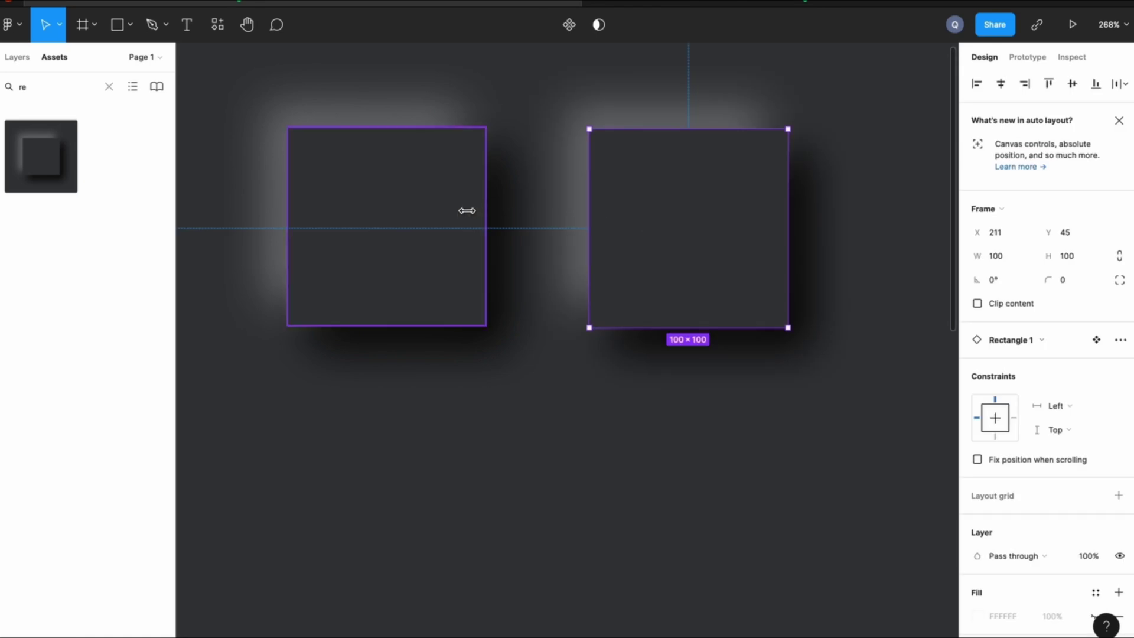
key(alt)
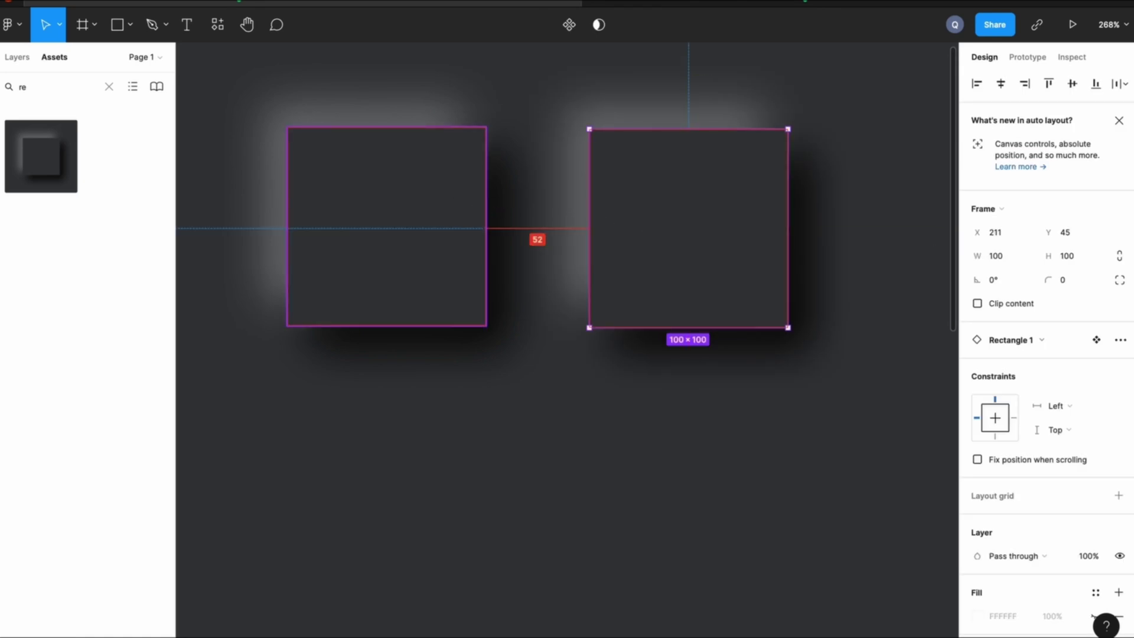
key(Left)
key(Left)
scroll(632, 260, down, 1)
double_click(632, 257)
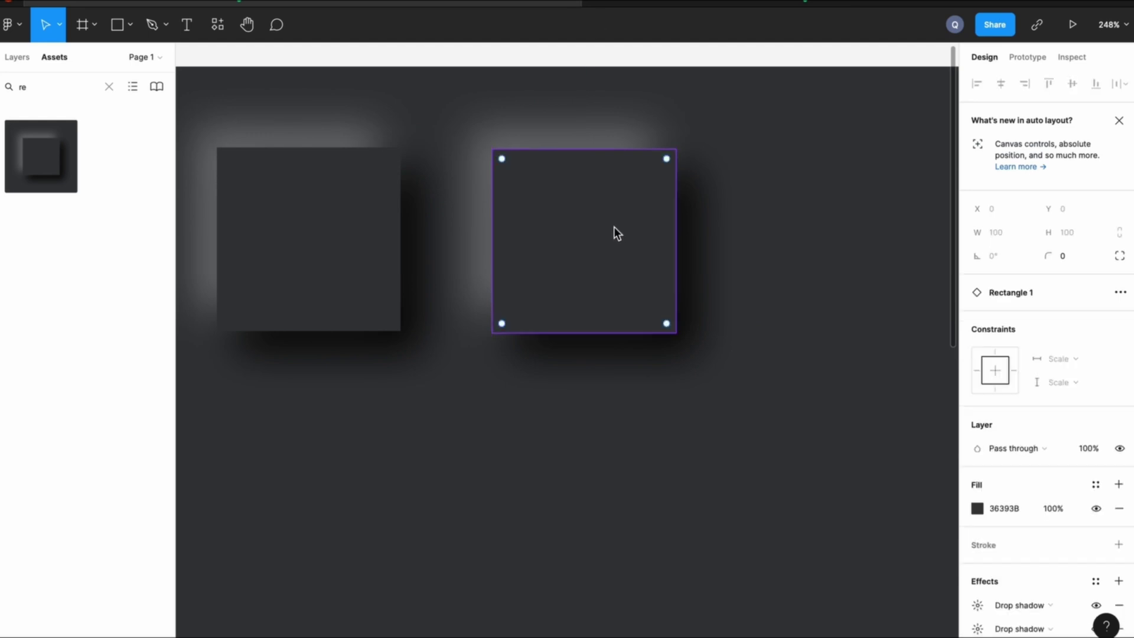
drag(667, 165, 630, 220)
key(Escape)
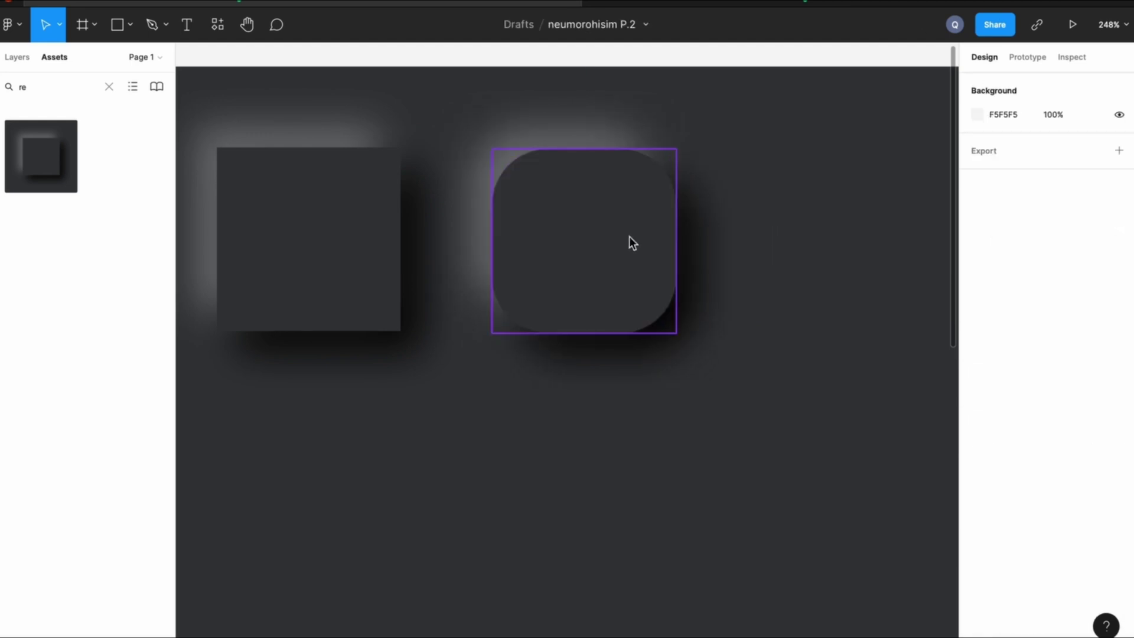
Step: Duplicate the rounded square to its right and round the duplicate into a circle
click(596, 241)
scroll(588, 244, down, 3)
alt+drag(562, 232, 772, 235)
double_click(768, 184)
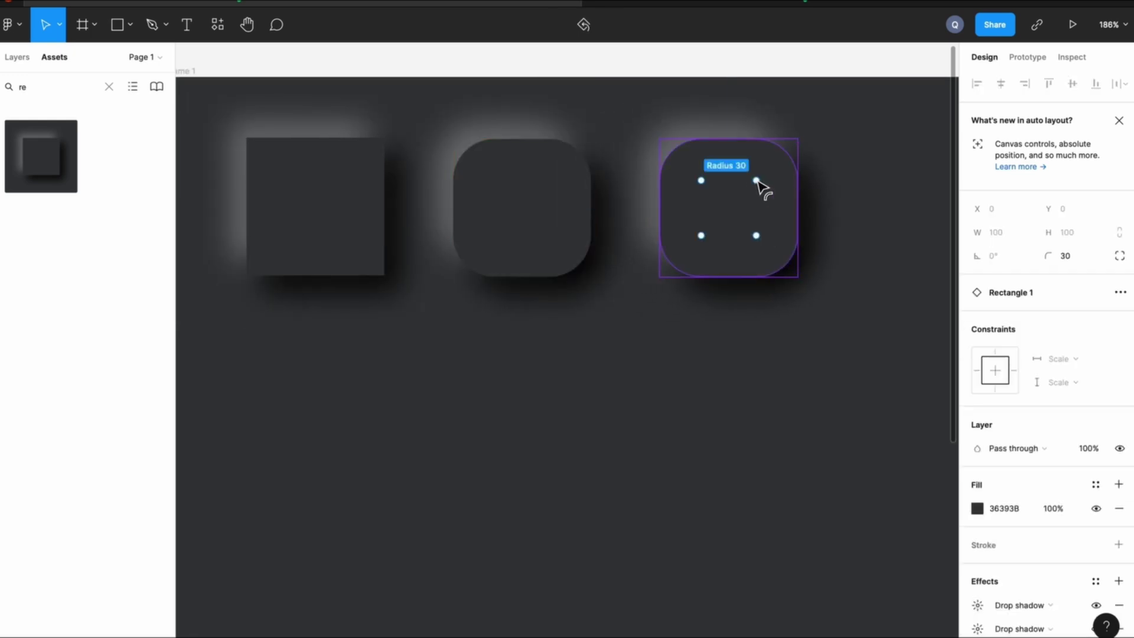
drag(761, 185, 732, 227)
click(833, 291)
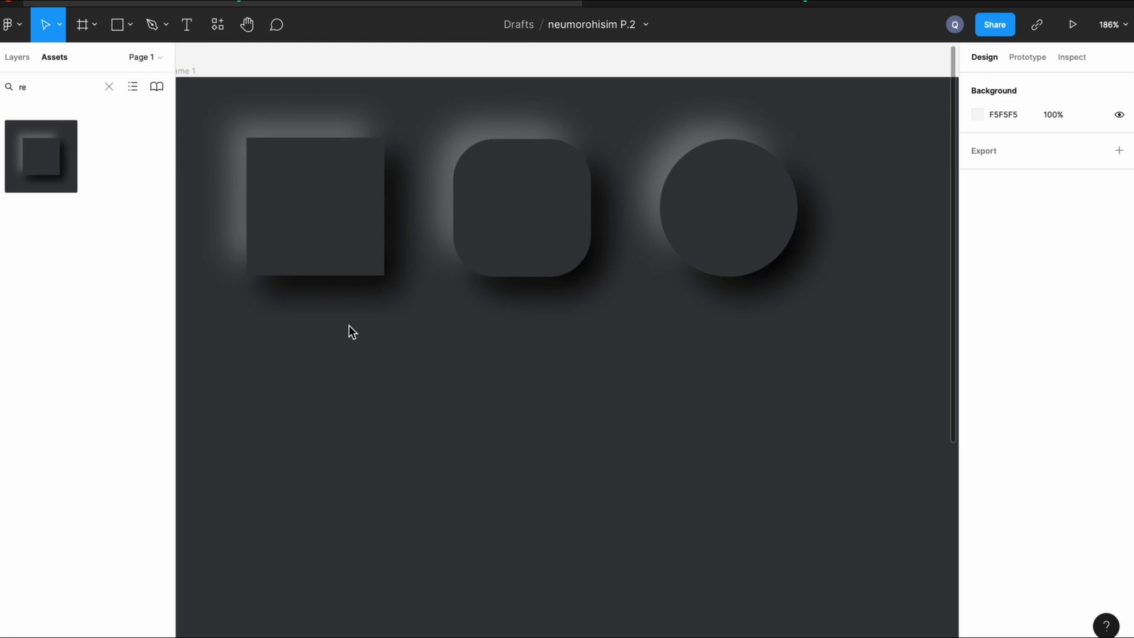
Step: Nudge the row of three shapes down and right to center it in the frame
drag(203, 158, 880, 303)
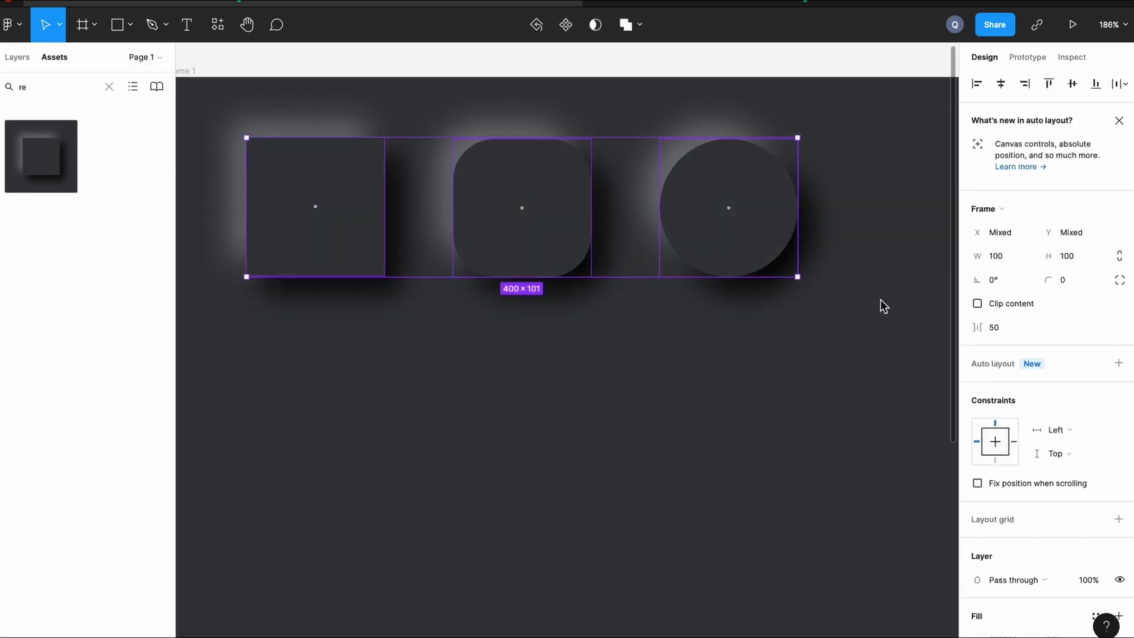
key(Down)
key(Down)
key(Down)
key(Down)
key(Down)
key(Down)
key(Down)
key(Down)
key(Down)
key(Down)
key(Down)
key(Down)
key(Down)
key(Down)
key(Down)
key(Down)
key(Down)
key(Down)
key(Down)
key(Down)
key(Down)
key(Down)
key(Down)
key(Down)
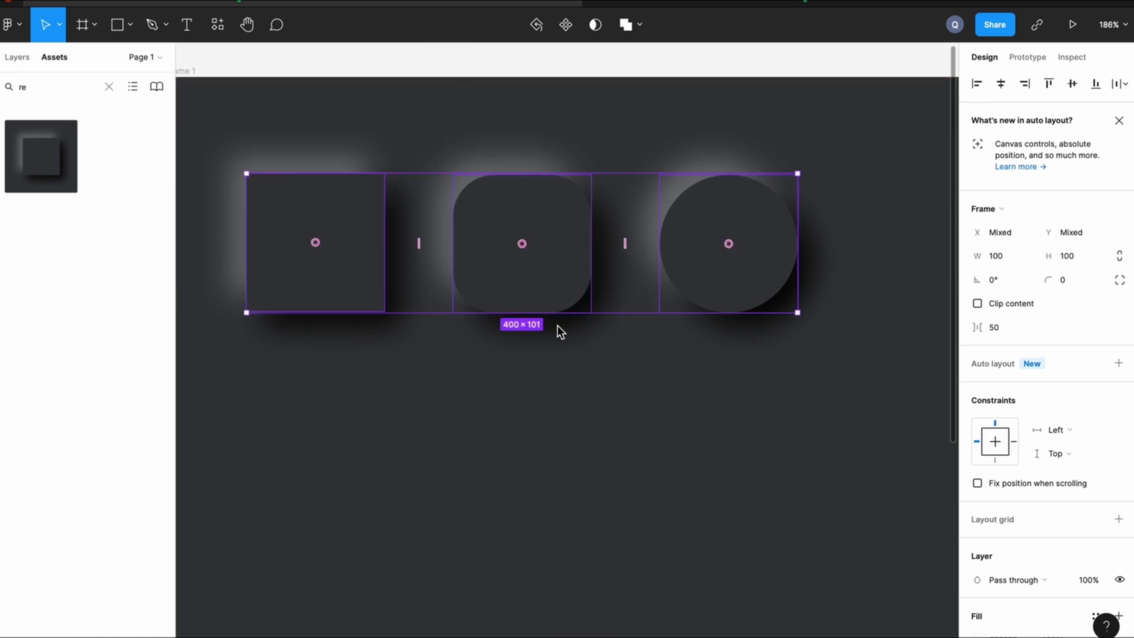
click(588, 476)
drag(210, 168, 923, 255)
key(alt)
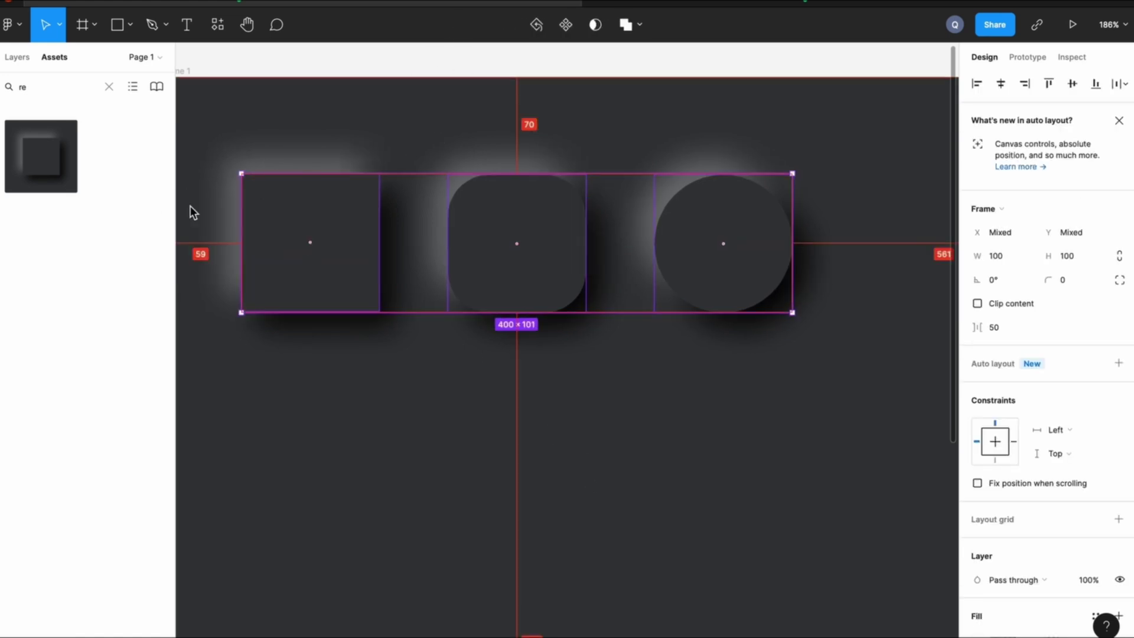
key(Right)
key(Right)
key(Right)
key(Right)
key(Right)
key(Right)
key(Right)
key(Right)
key(Right)
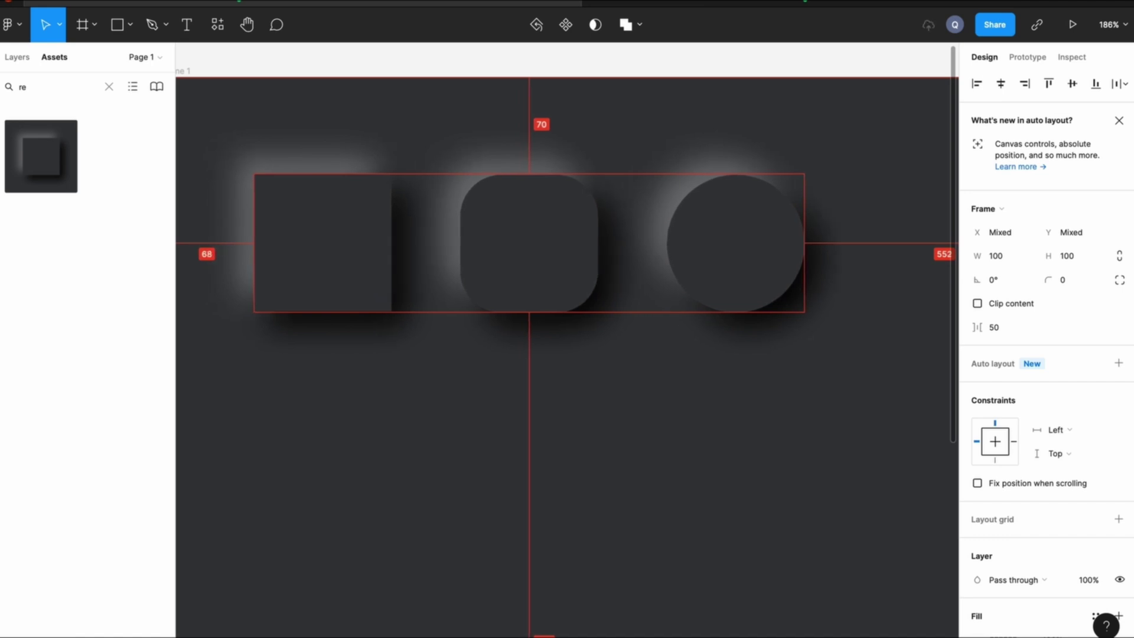
click(430, 450)
scroll(429, 444, down, 3)
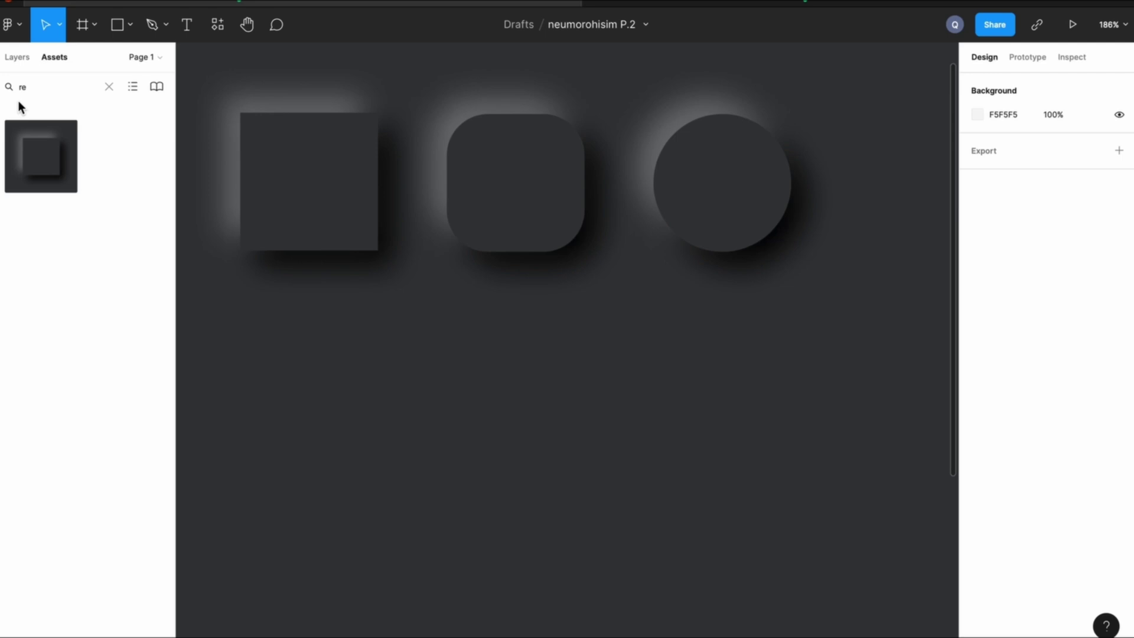
Step: Draw a 100×100 square below the first shape and fill it with 36393B
click(17, 58)
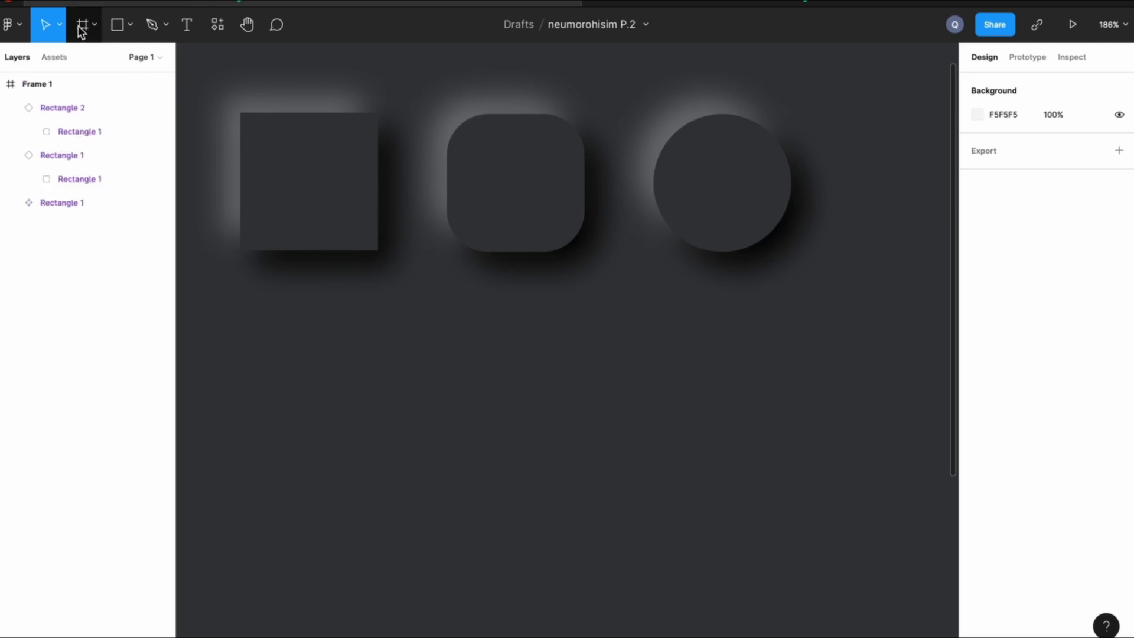
click(130, 24)
click(112, 56)
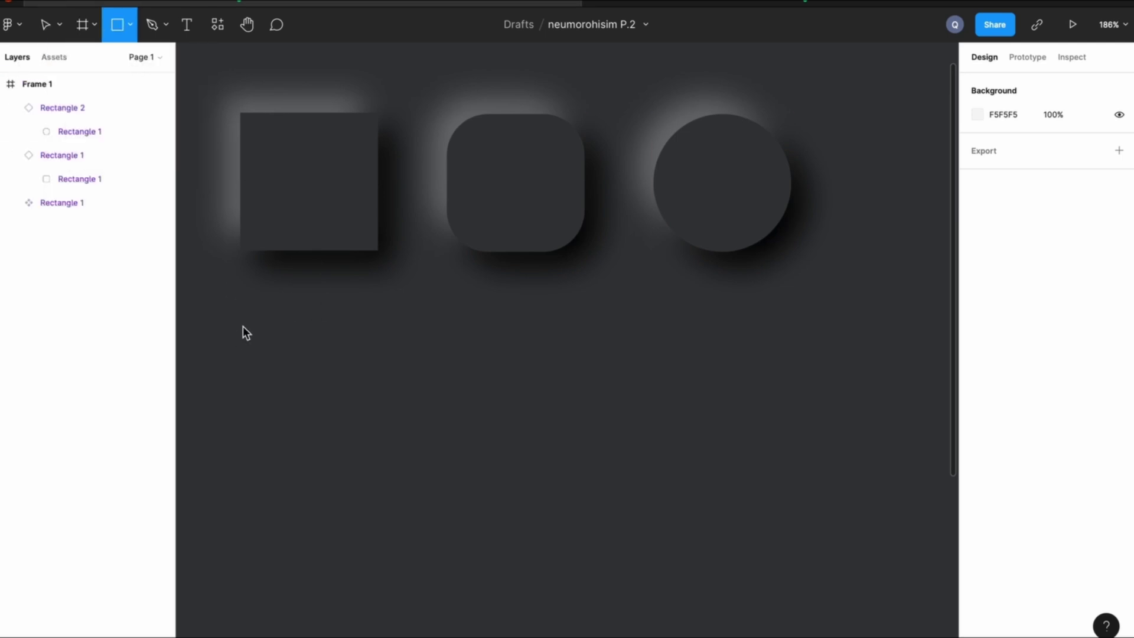
drag(243, 326, 379, 463)
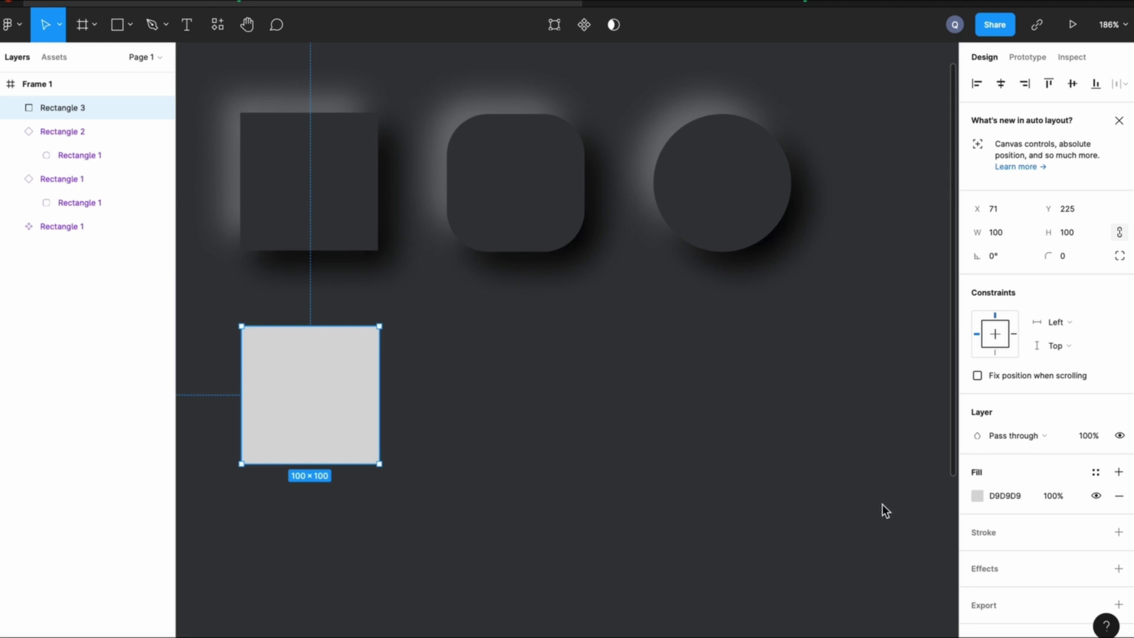
click(977, 495)
click(874, 527)
text(36393B)
key(Return)
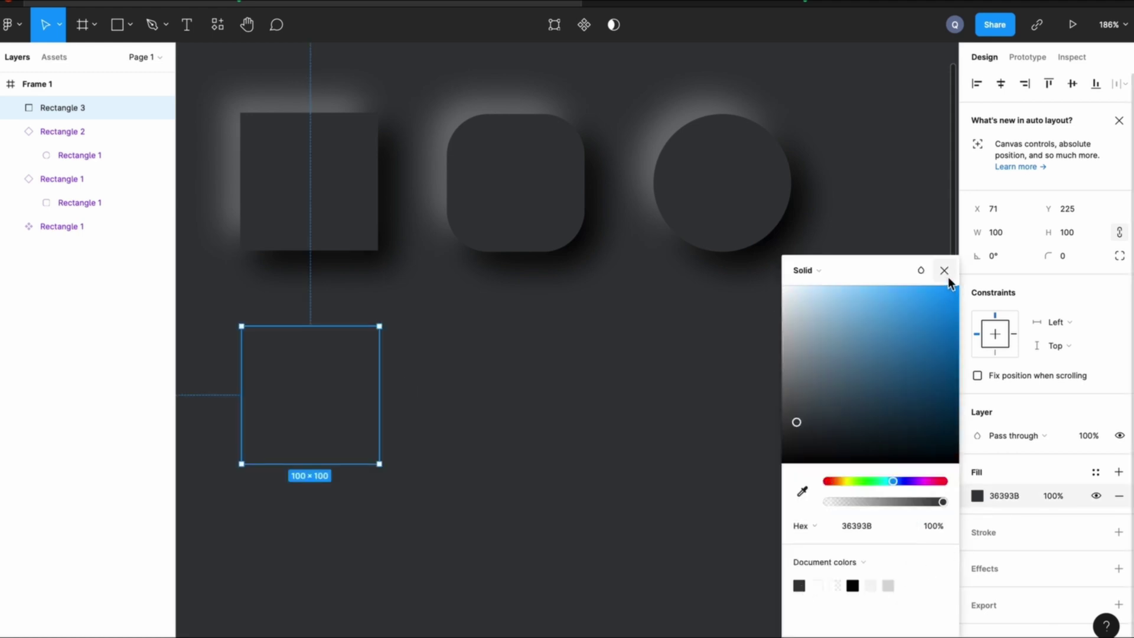
click(943, 270)
Step: Add a black inner shadow at 8/8 with blur 16 and 100% opacity
click(984, 568)
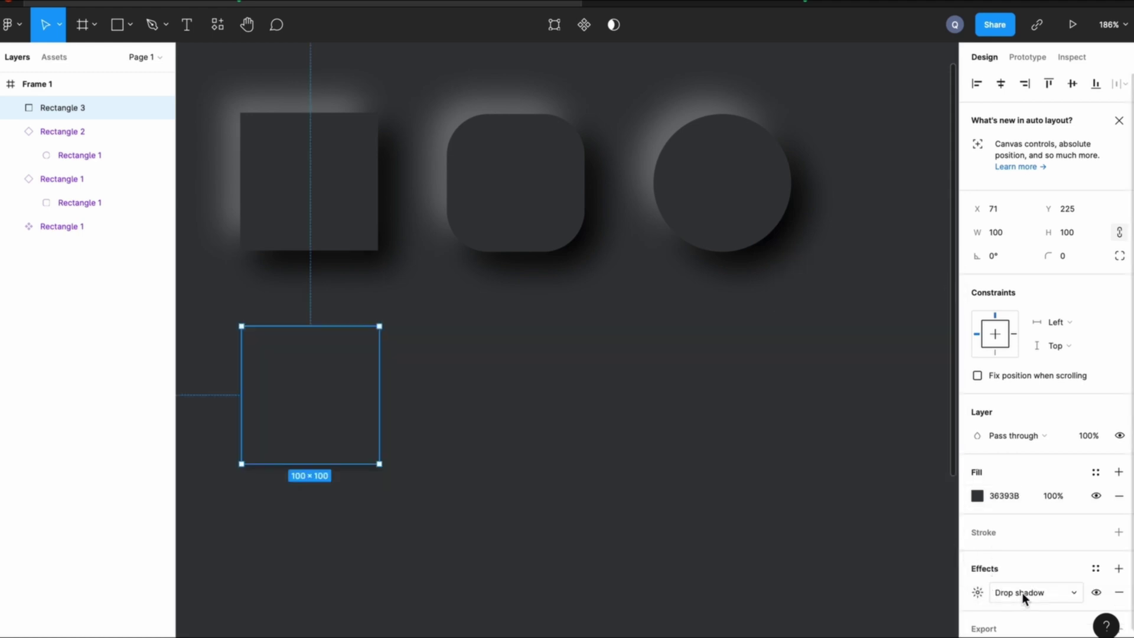
click(1022, 593)
click(1032, 572)
click(977, 592)
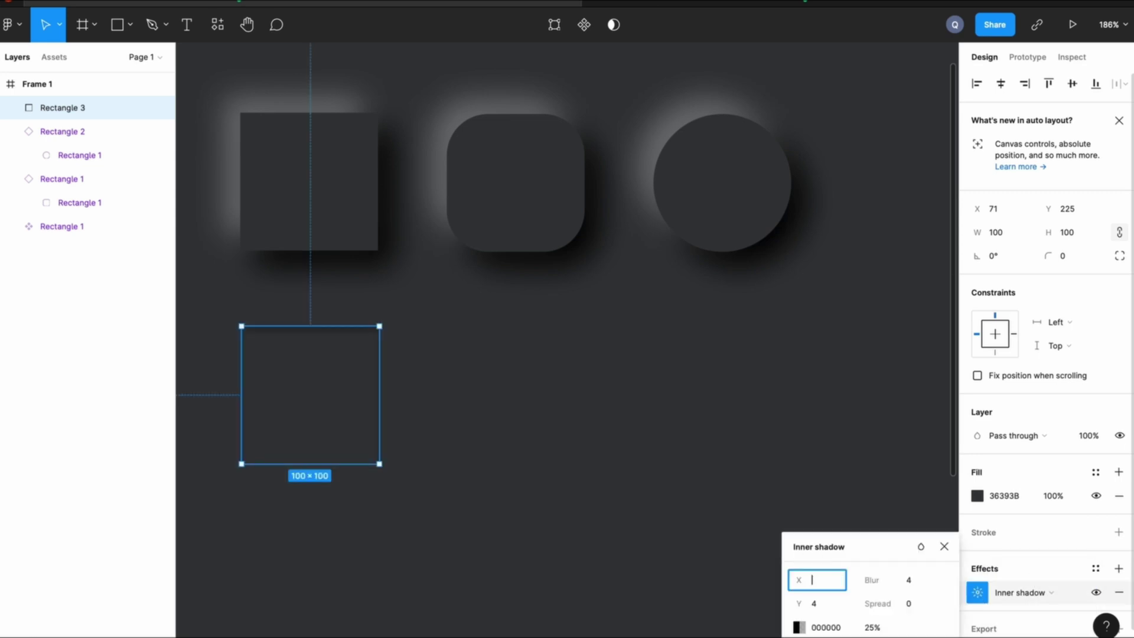
text(8)
click(817, 603)
text(8)
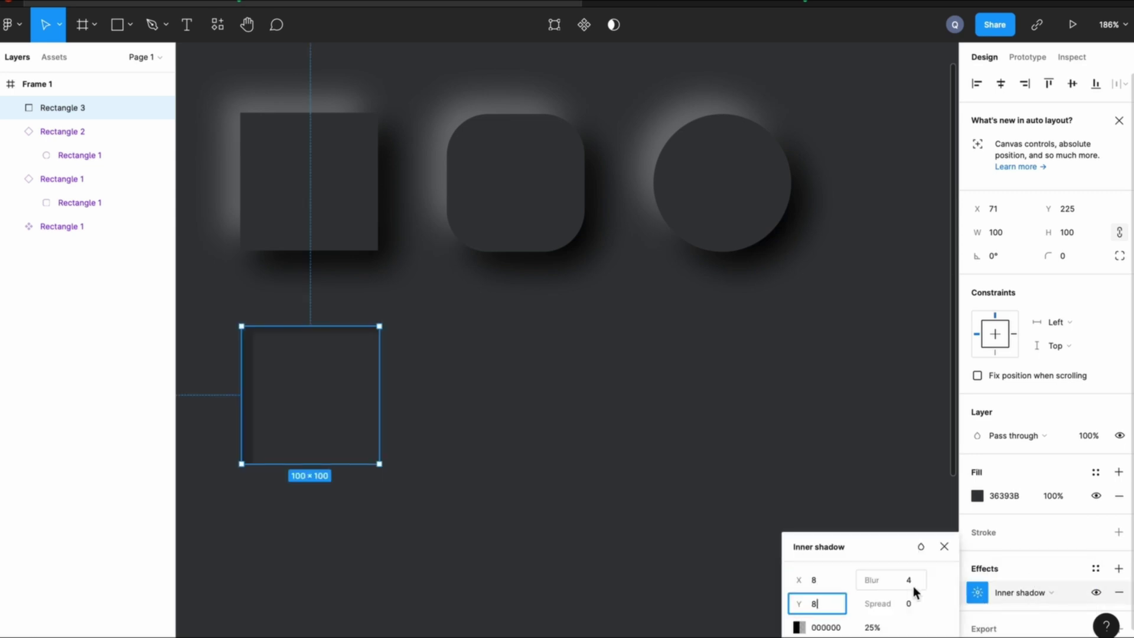
click(912, 580)
text(16)
click(799, 627)
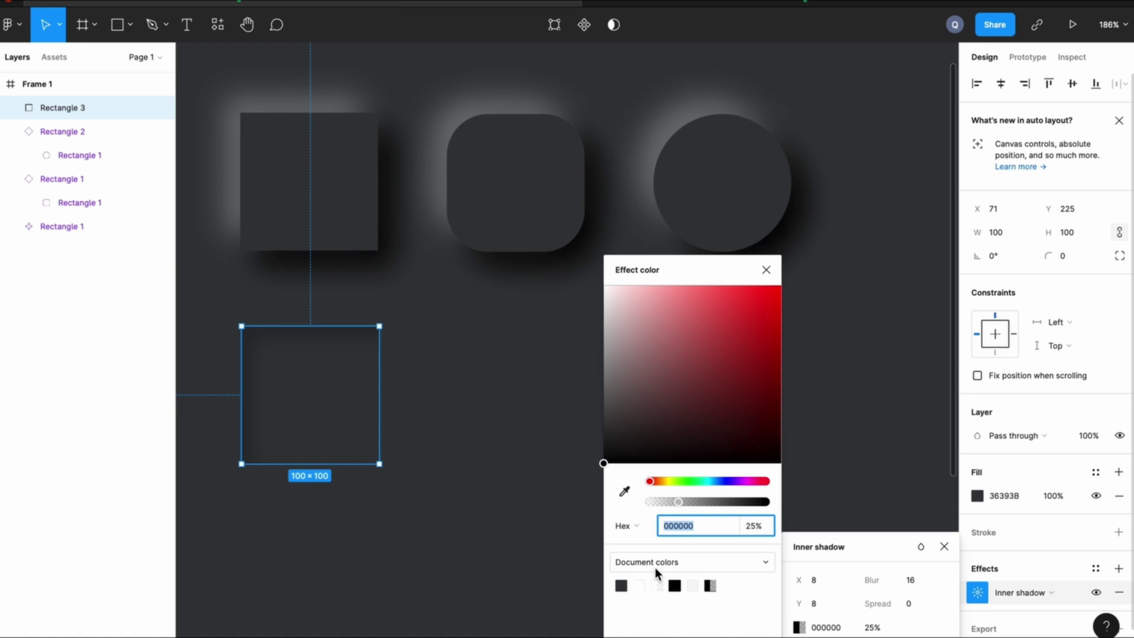
click(873, 627)
text(100)
key(Return)
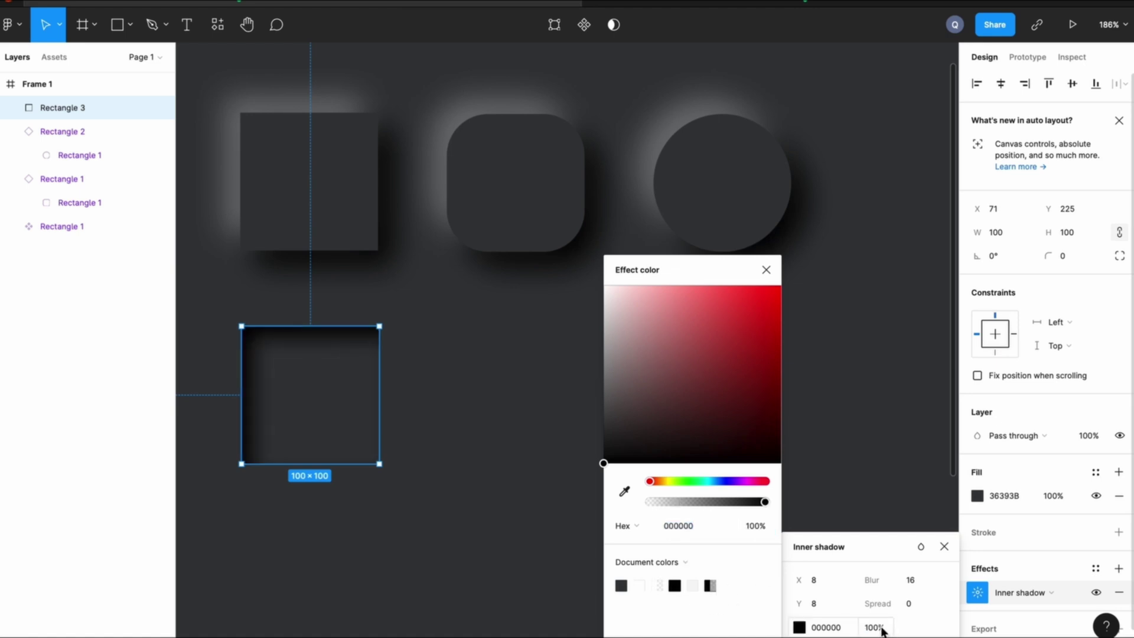
click(944, 546)
Step: Add a second inner shadow at -8/-8, blur 16, white at 20% opacity
click(1118, 568)
click(1019, 592)
click(1004, 579)
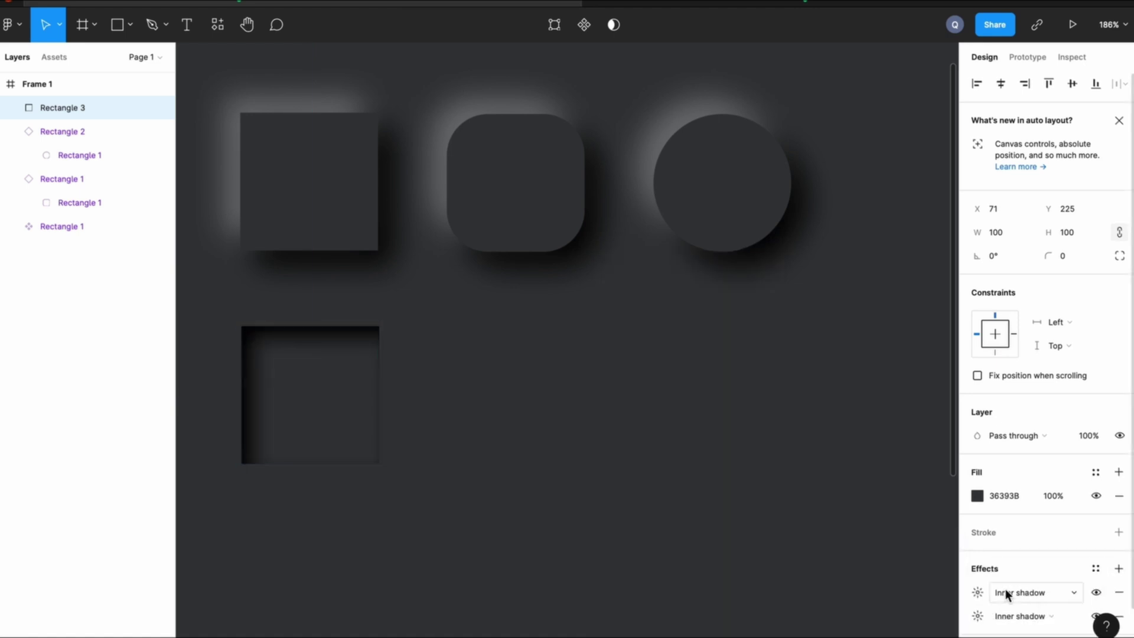
click(977, 592)
text(-8)
click(814, 602)
text(-8)
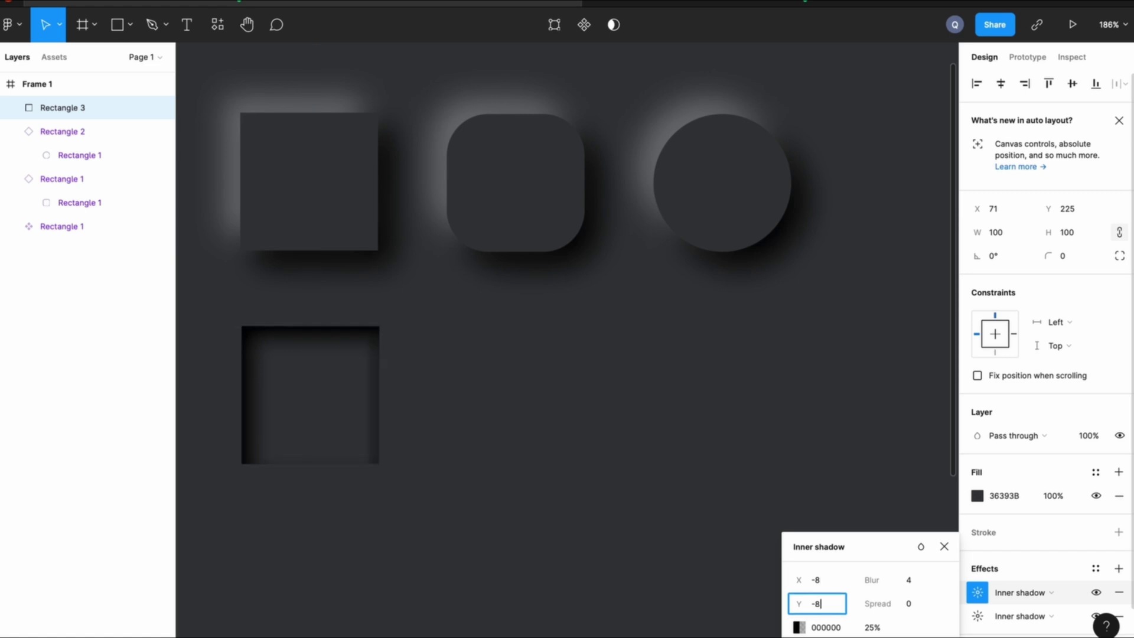
click(917, 581)
key(Return)
click(798, 627)
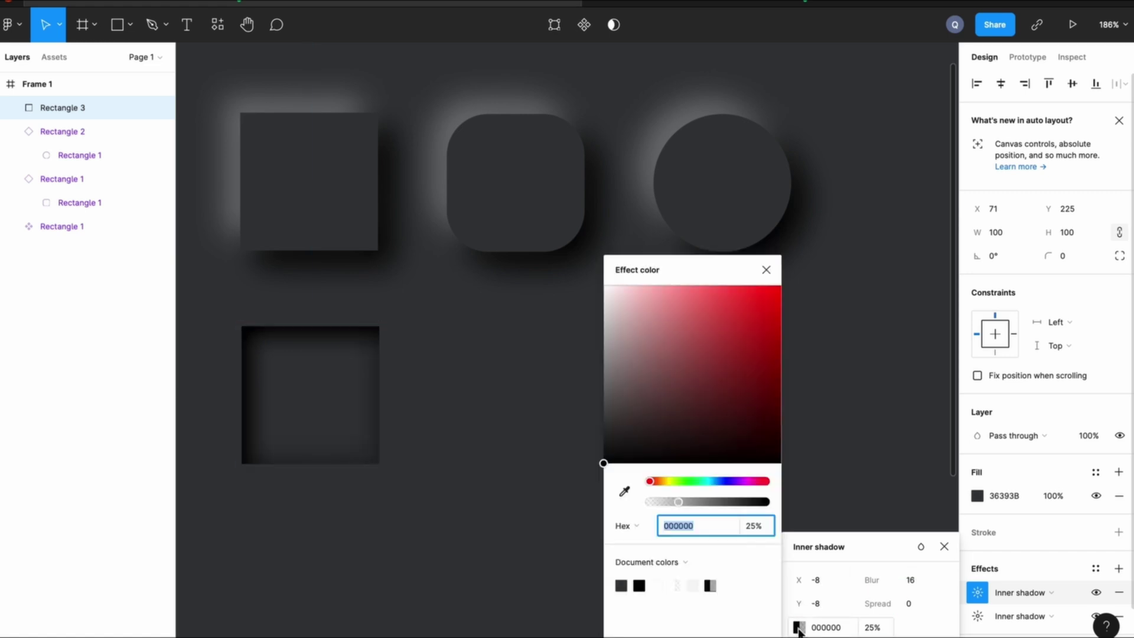
click(657, 585)
click(873, 627)
text(20)
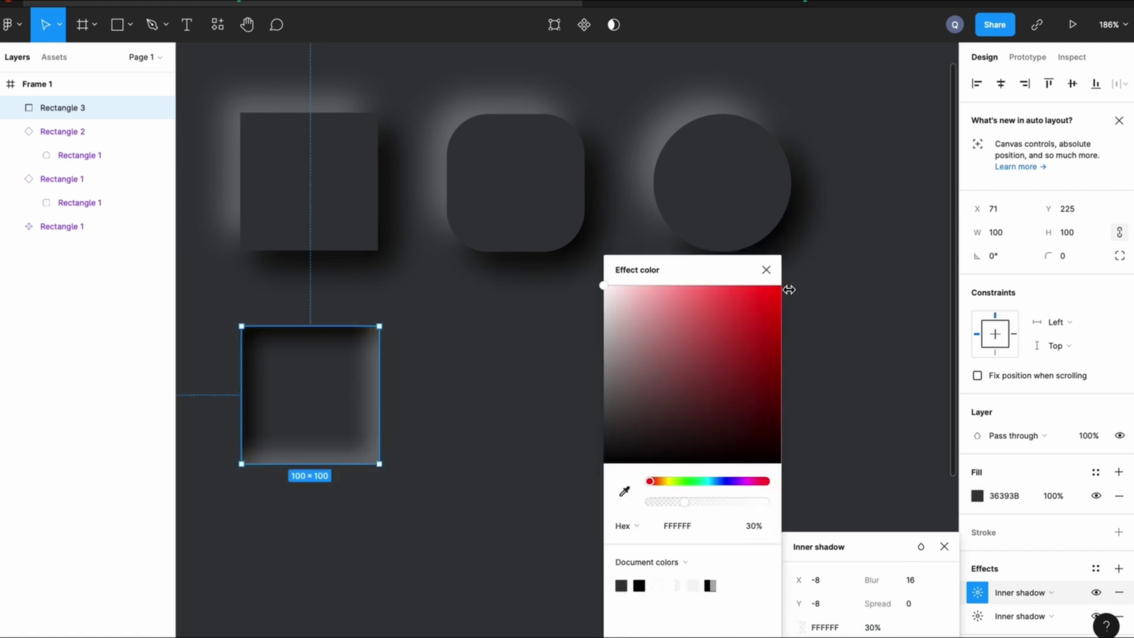
click(581, 437)
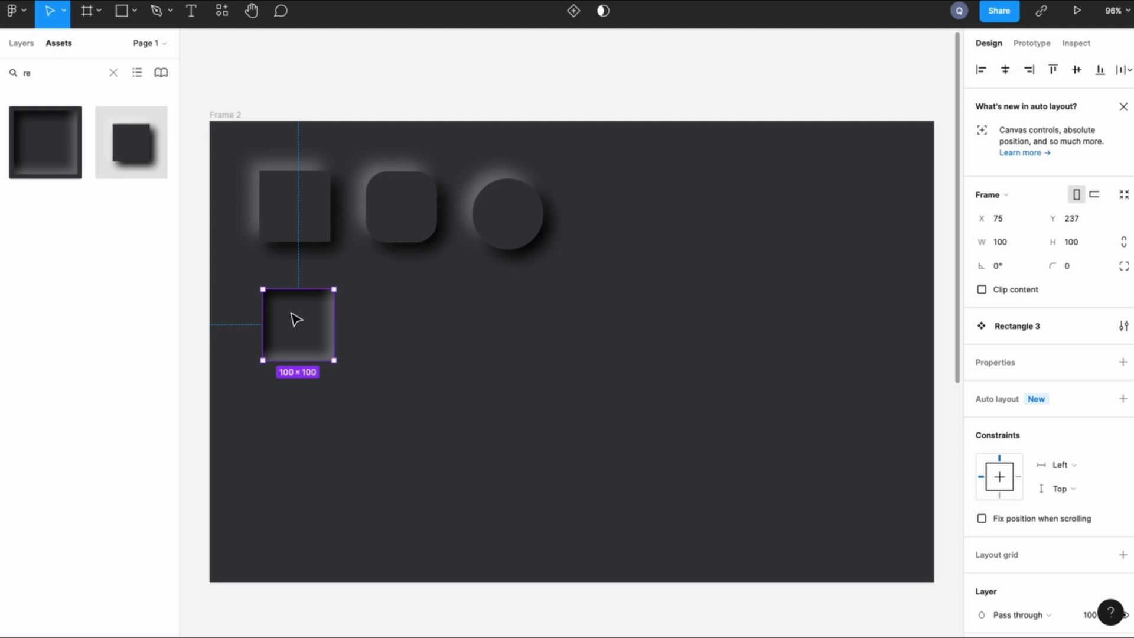
Step: Nudge the pressed square up and left, closer to the raised row above
key(Up)
key(Up)
key(Left)
key(Left)
key(Left)
key(Left)
key(Left)
key(Up)
key(Up)
key(Up)
key(Up)
key(Up)
key(Up)
key(Up)
key(Up)
key(Up)
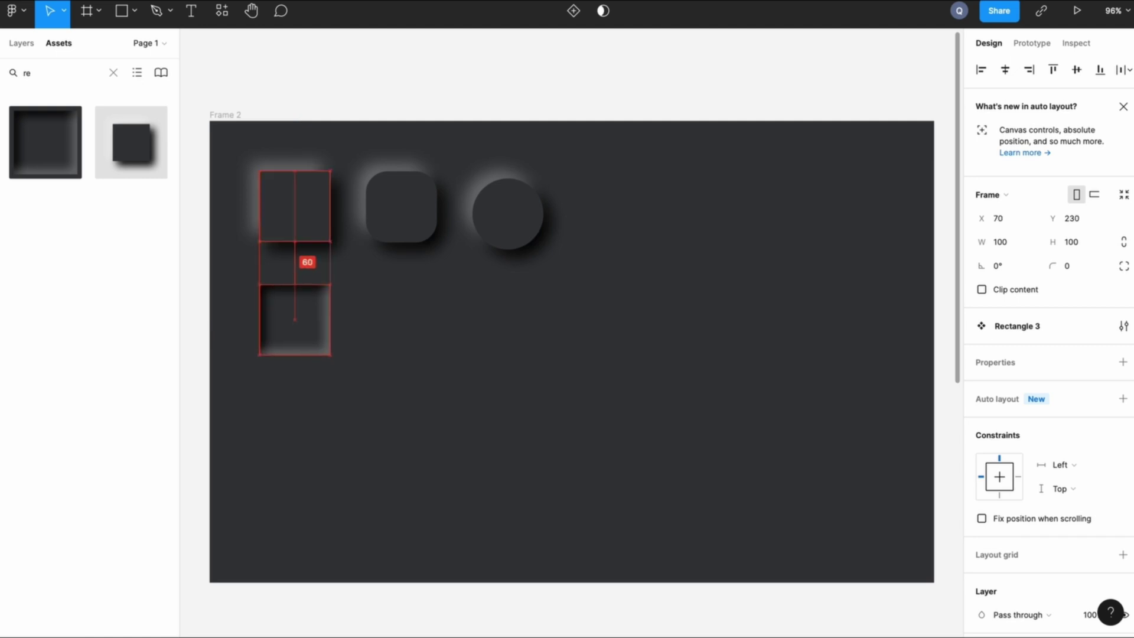
click(569, 435)
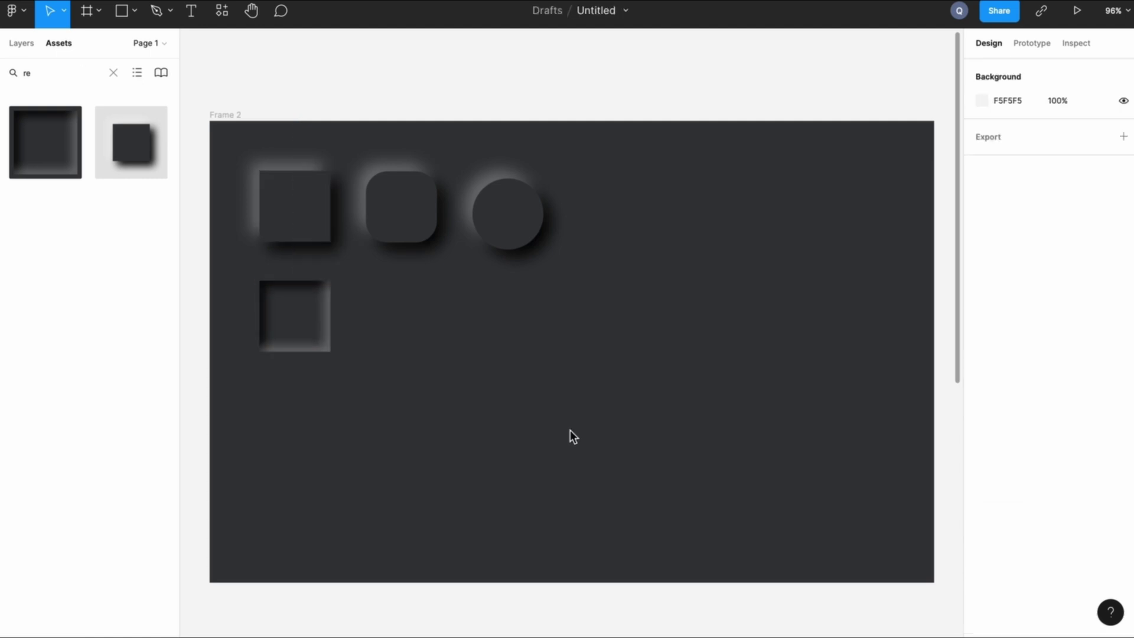
Step: Place another inset square from Assets and set its corner radius to 30
drag(35, 144, 421, 334)
double_click(405, 311)
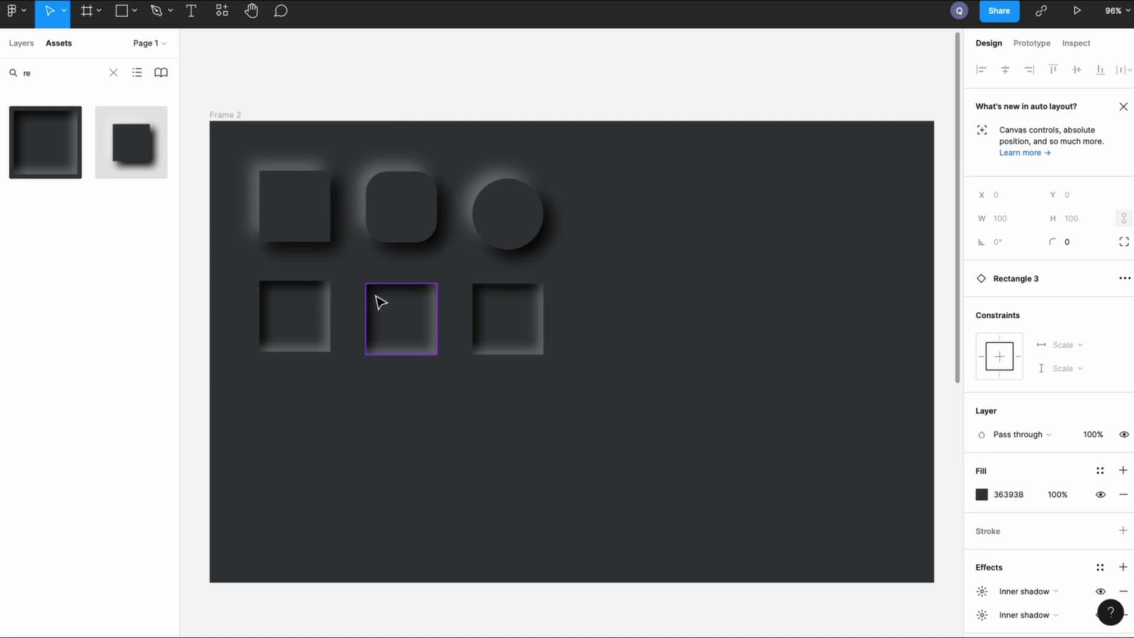
click(453, 451)
double_click(415, 322)
click(1075, 246)
text(30)
key(Return)
Step: Set the right inset square's corner radius to 50 to make it a circle
click(502, 322)
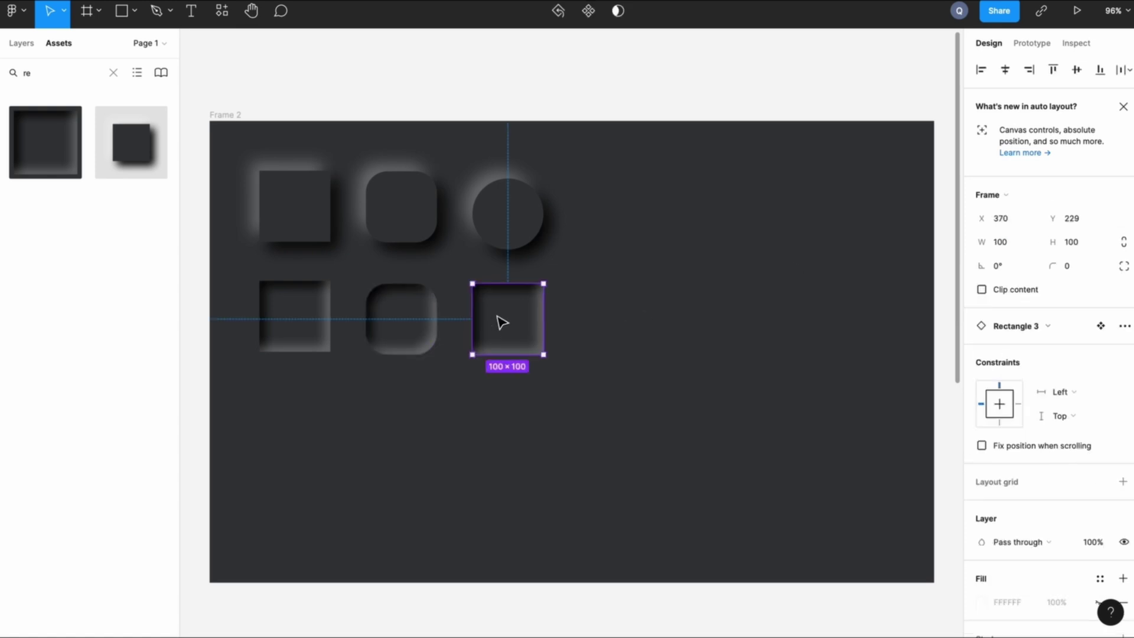
double_click(502, 322)
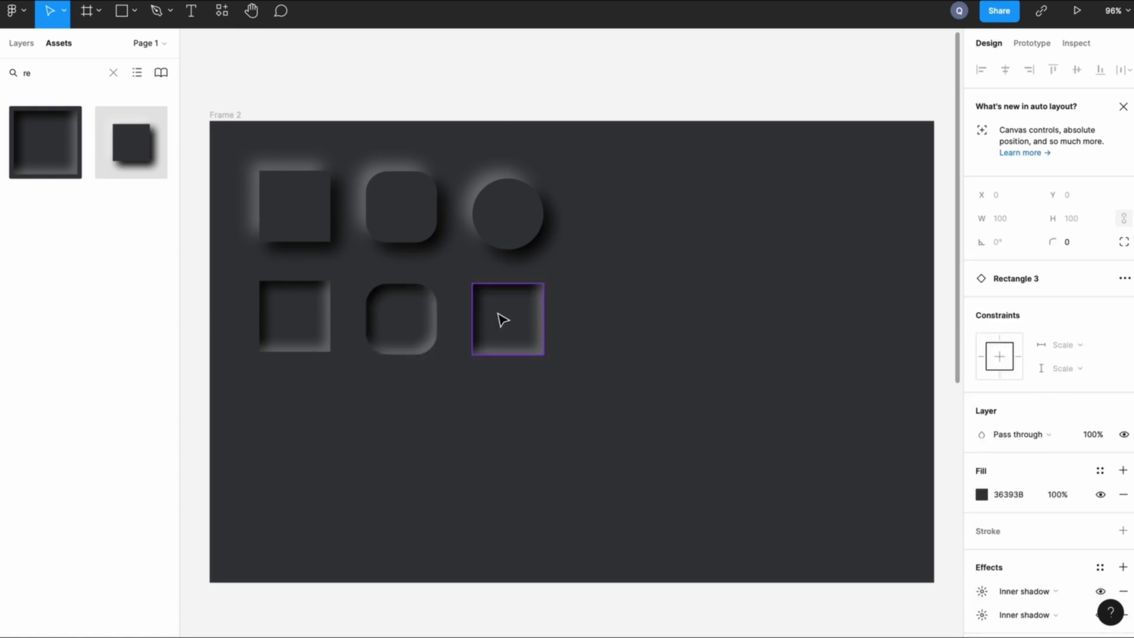
click(1074, 240)
text(50)
key(Return)
click(661, 302)
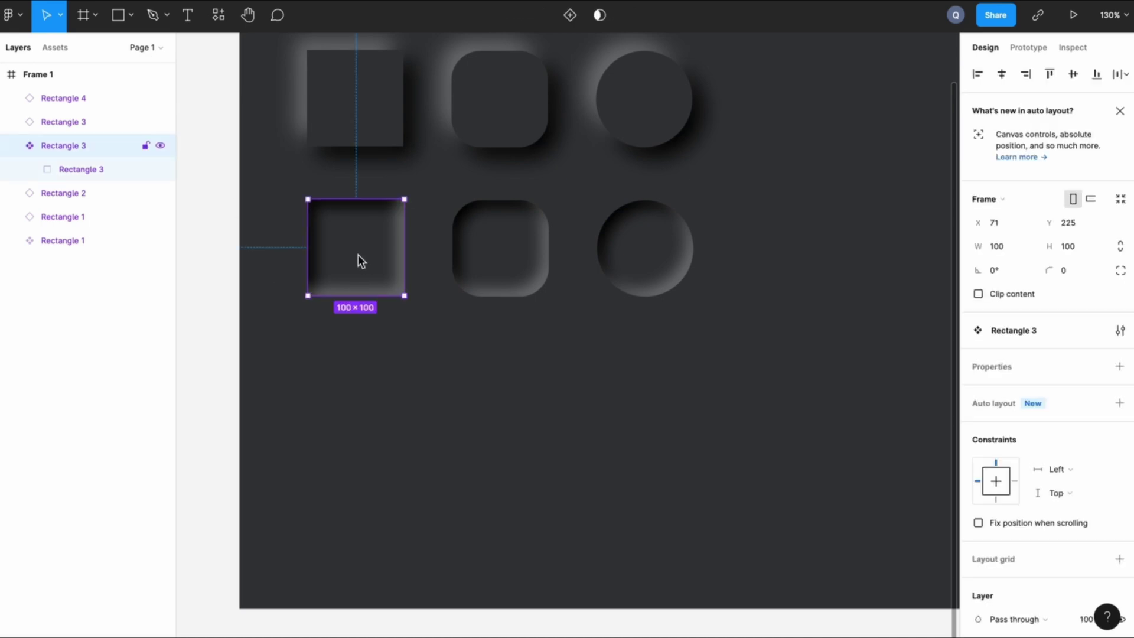
Step: Copy the inset square into a third row and centre a shrunken 76×76 duplicate inside it
drag(357, 254, 367, 407)
click(485, 414)
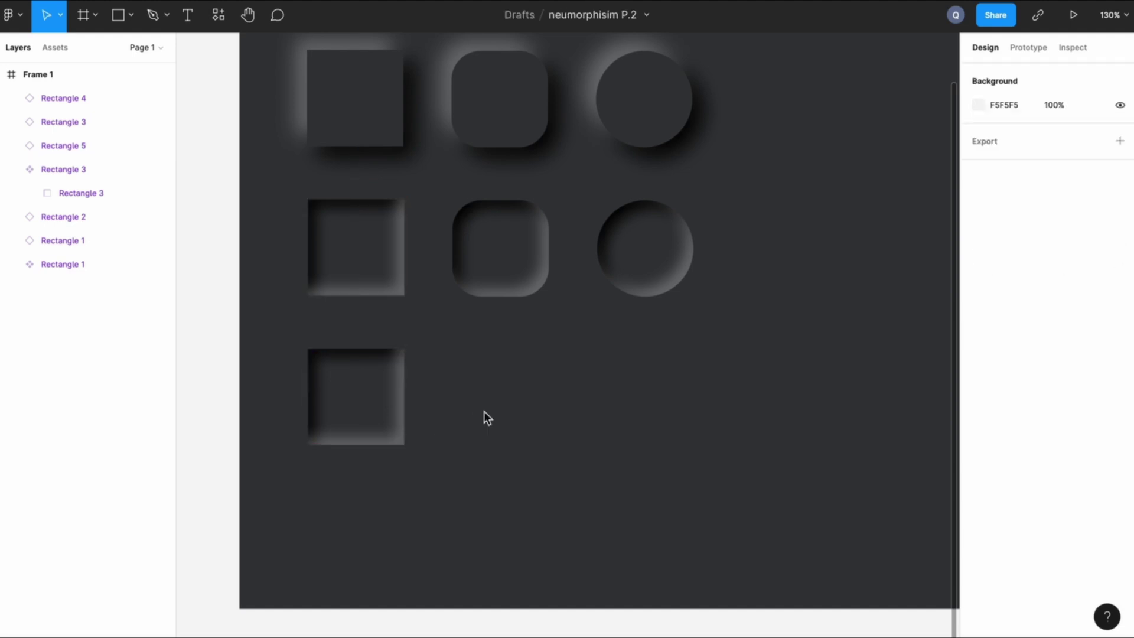
click(385, 402)
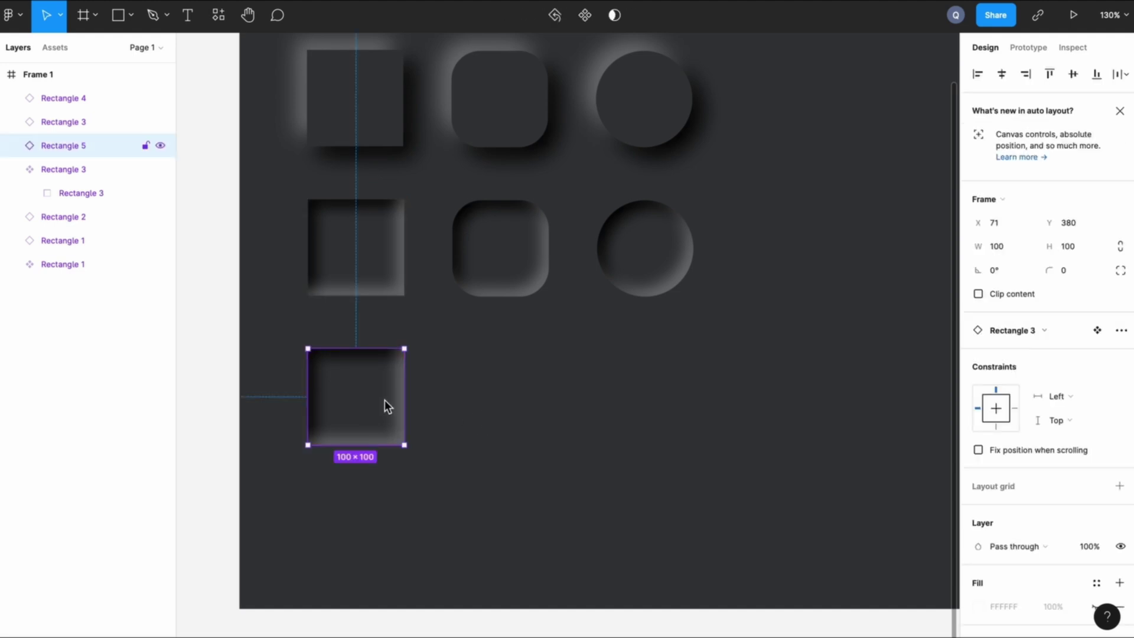
key(ctrl+d)
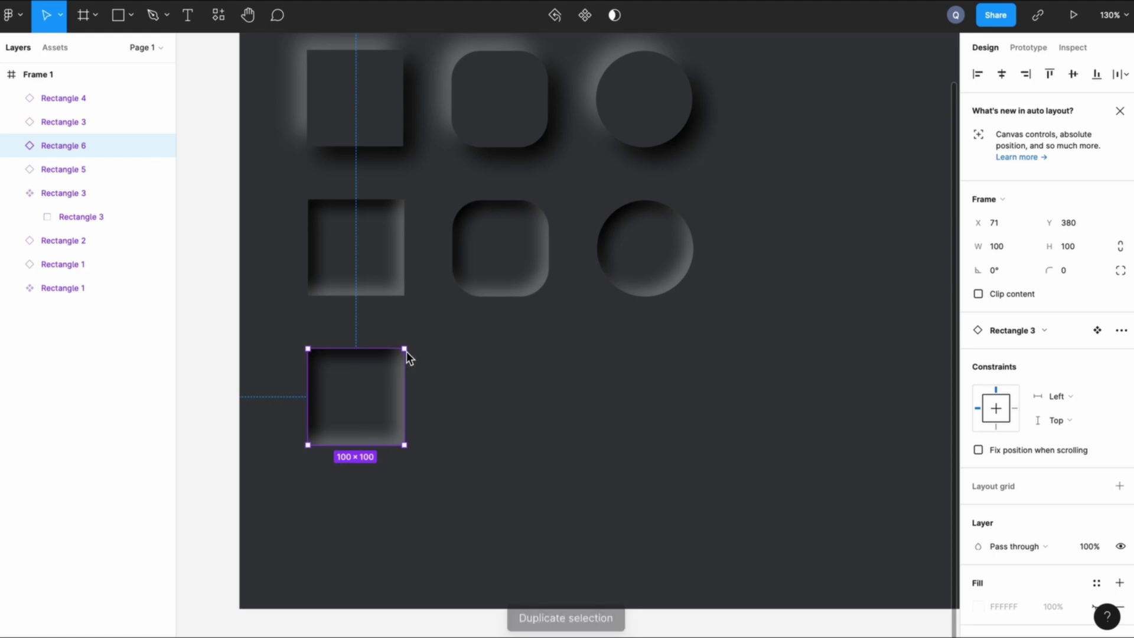
drag(406, 353, 363, 400)
key(alt)
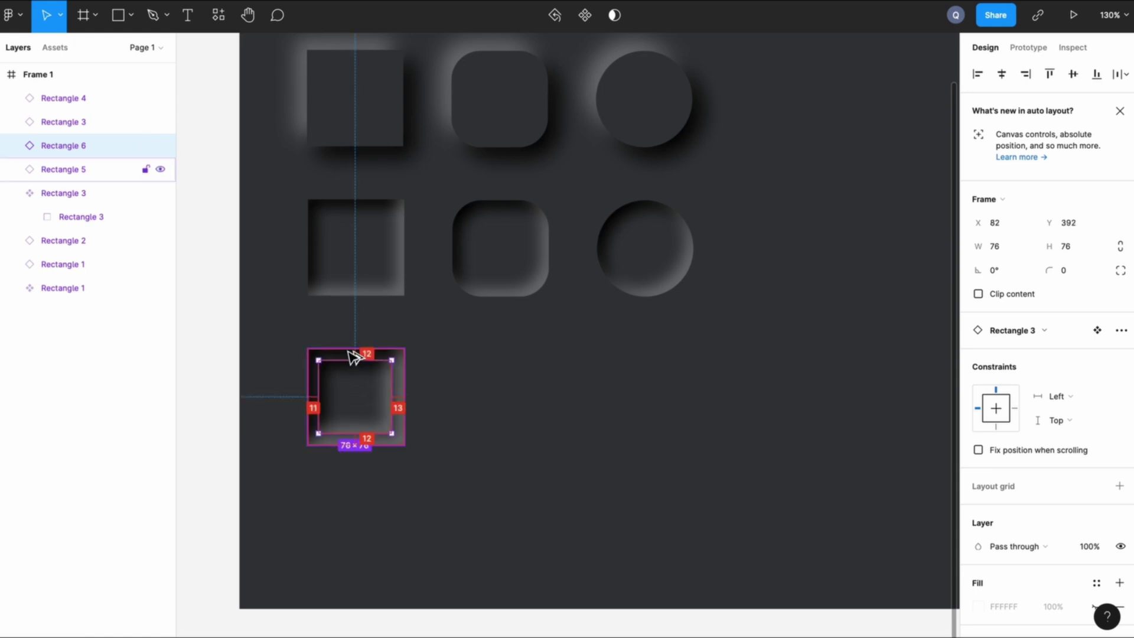
key(Right)
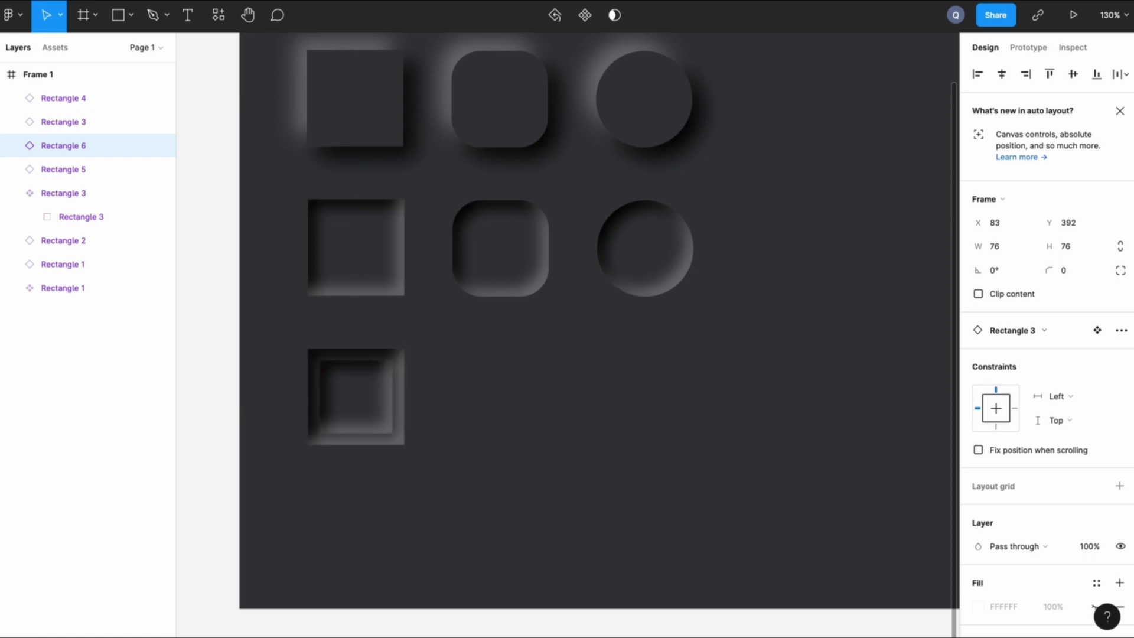
click(497, 380)
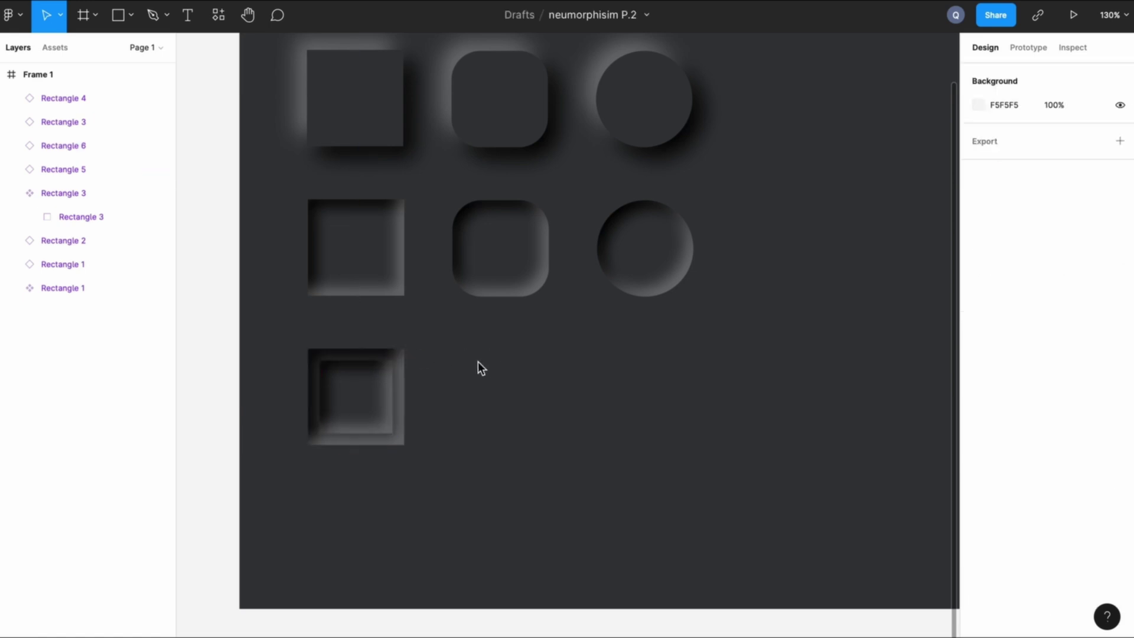
Step: Hide both Inner shadow effects on the smaller inner square
click(374, 400)
scroll(1025, 576, down, 3)
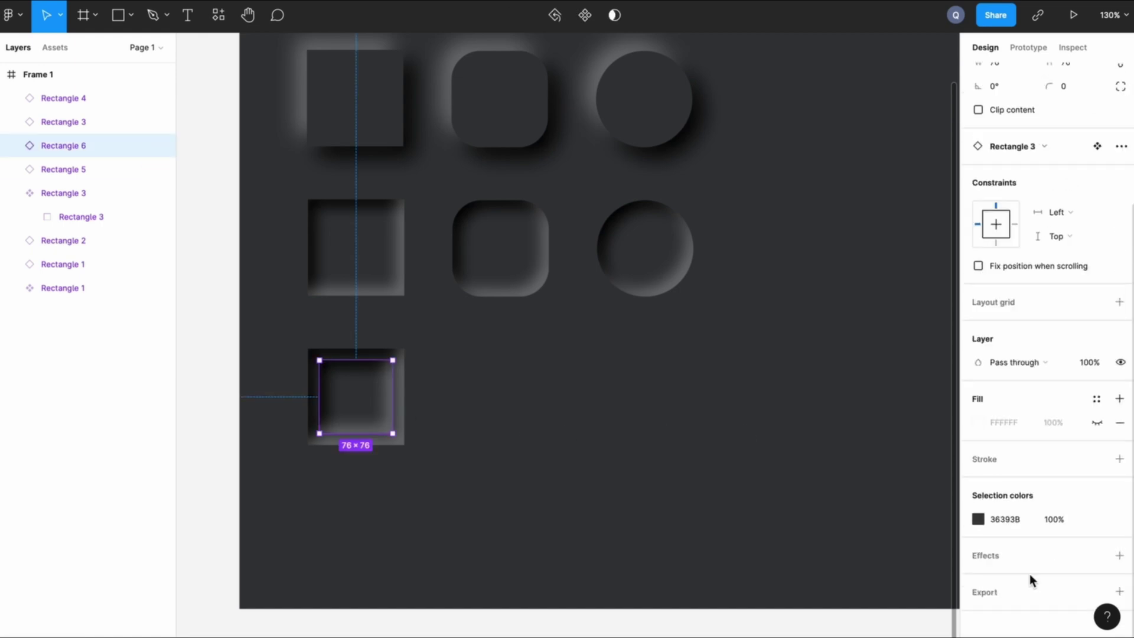
double_click(353, 392)
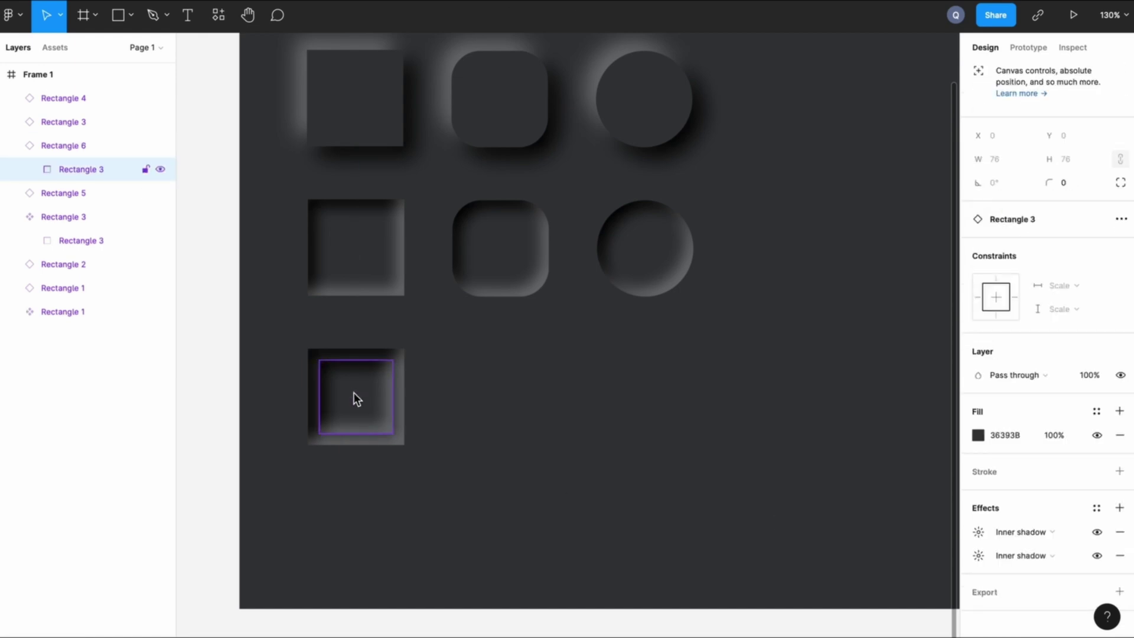
click(1097, 531)
click(1097, 555)
click(581, 420)
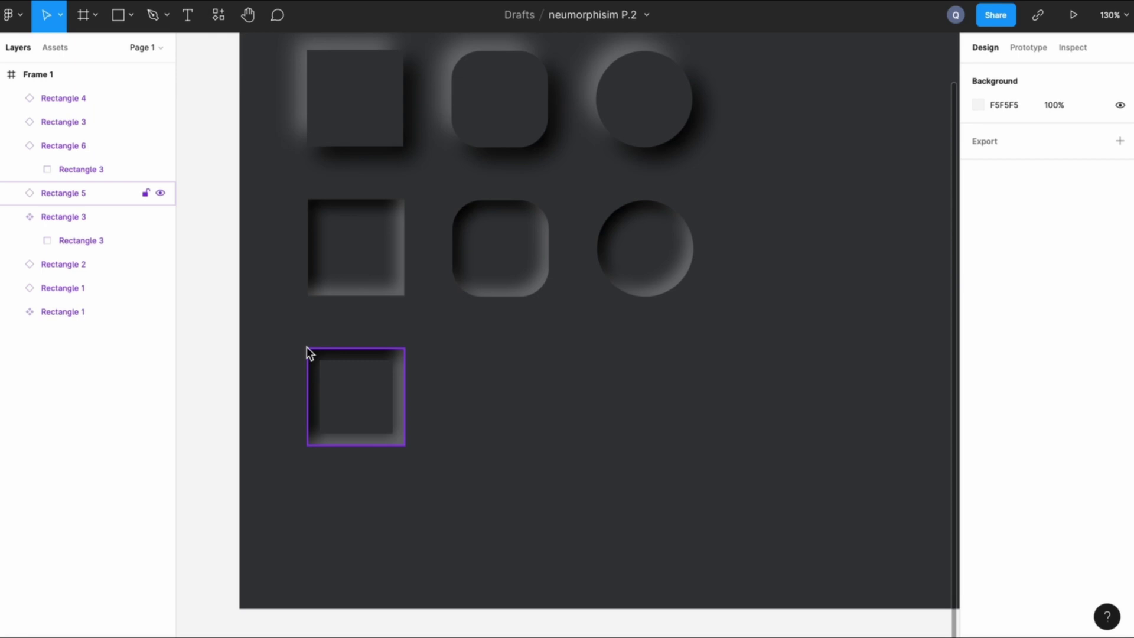
Step: Group the third-row square with its inner square and rename the group Pattern 3
drag(289, 342, 481, 482)
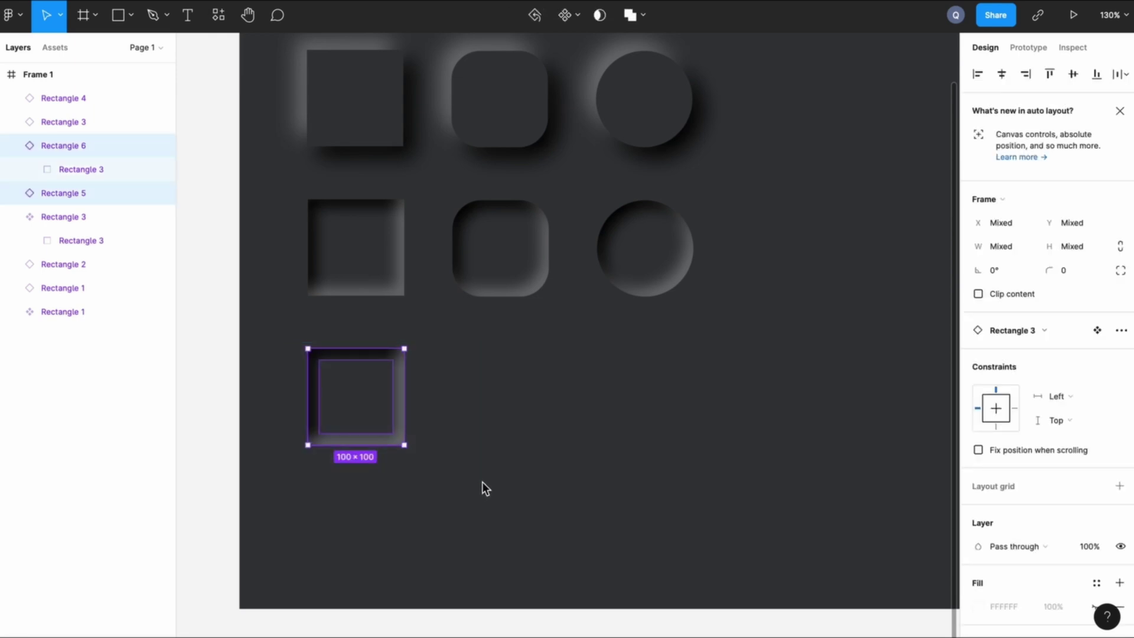
key(ctrl+g)
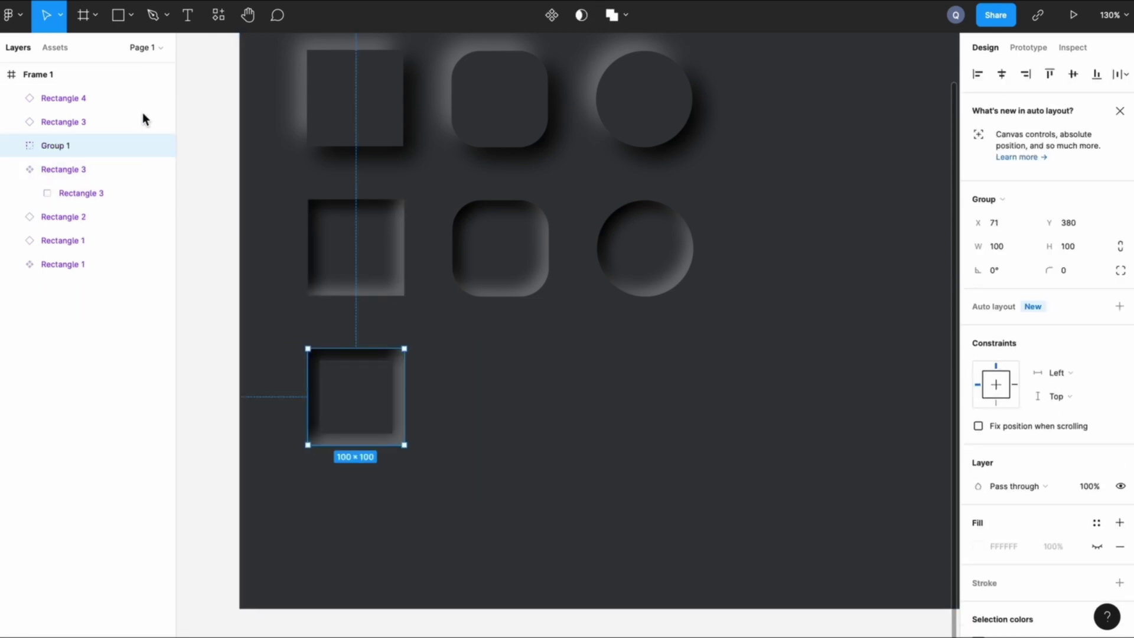
double_click(67, 145)
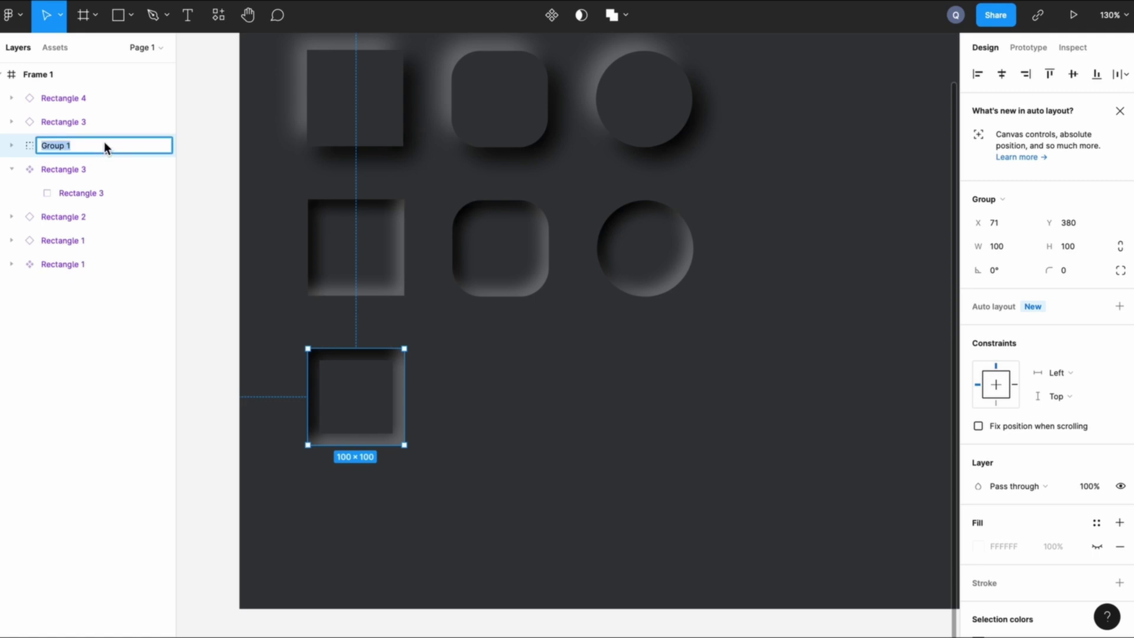
key(BackSpace)
click(538, 421)
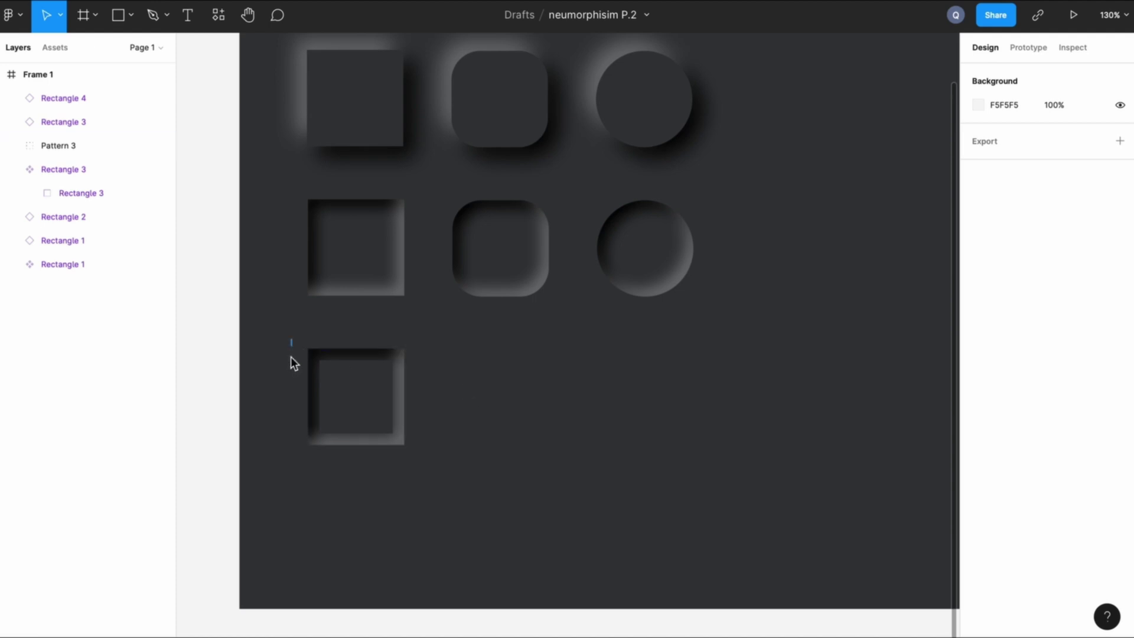
Step: Make Pattern 3 a component and place an instance from Assets beside it
drag(291, 338, 444, 475)
click(552, 15)
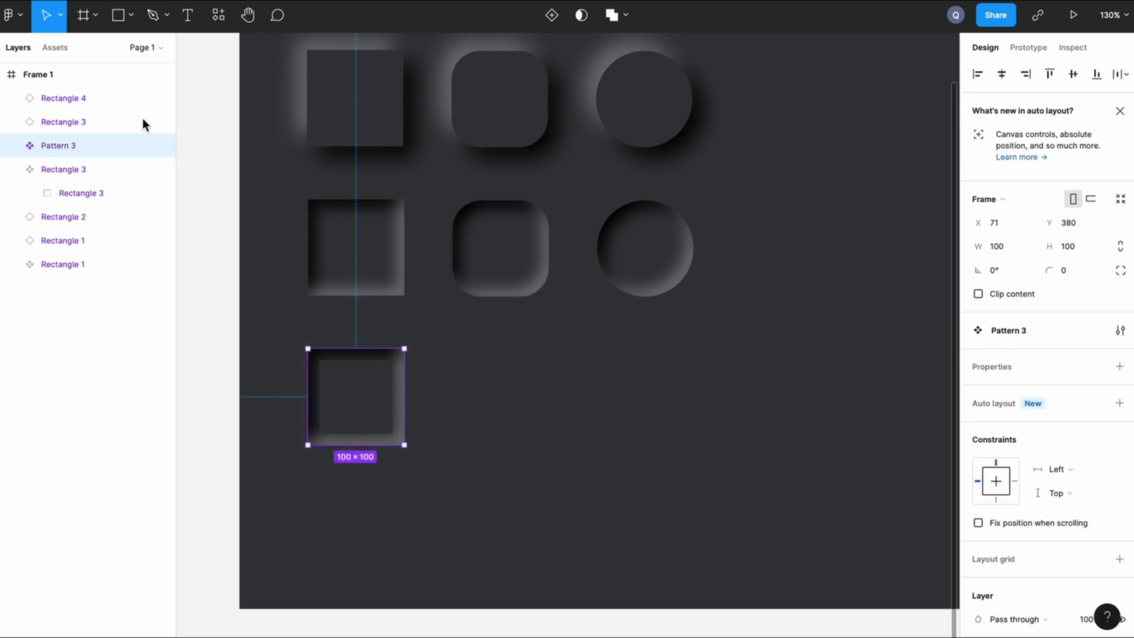
click(55, 47)
click(55, 75)
text(p)
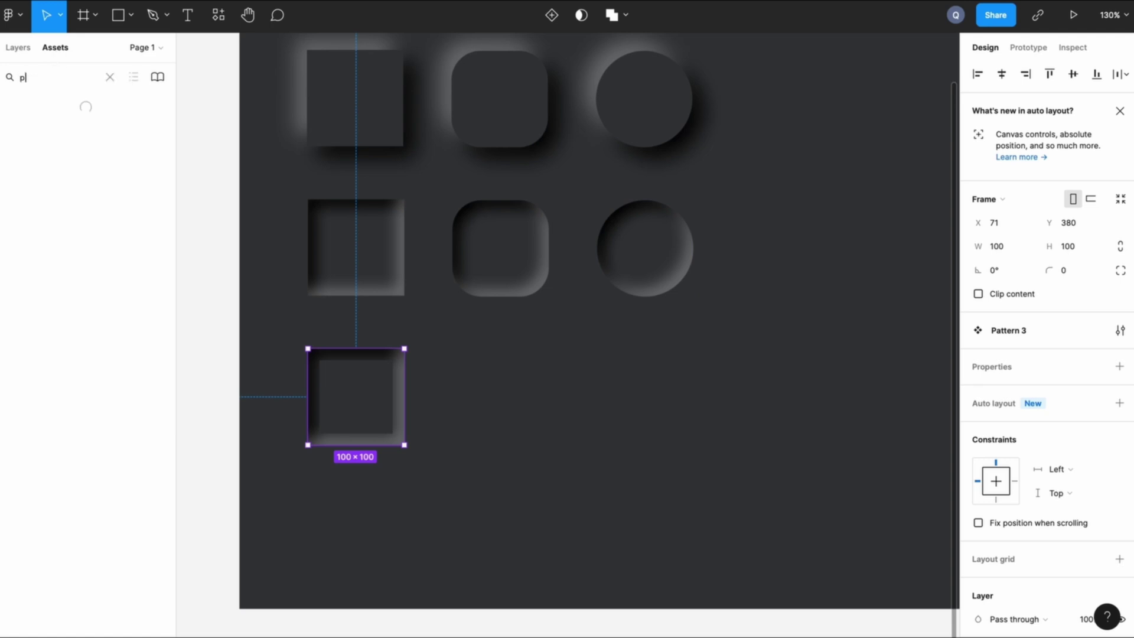
drag(62, 136, 490, 391)
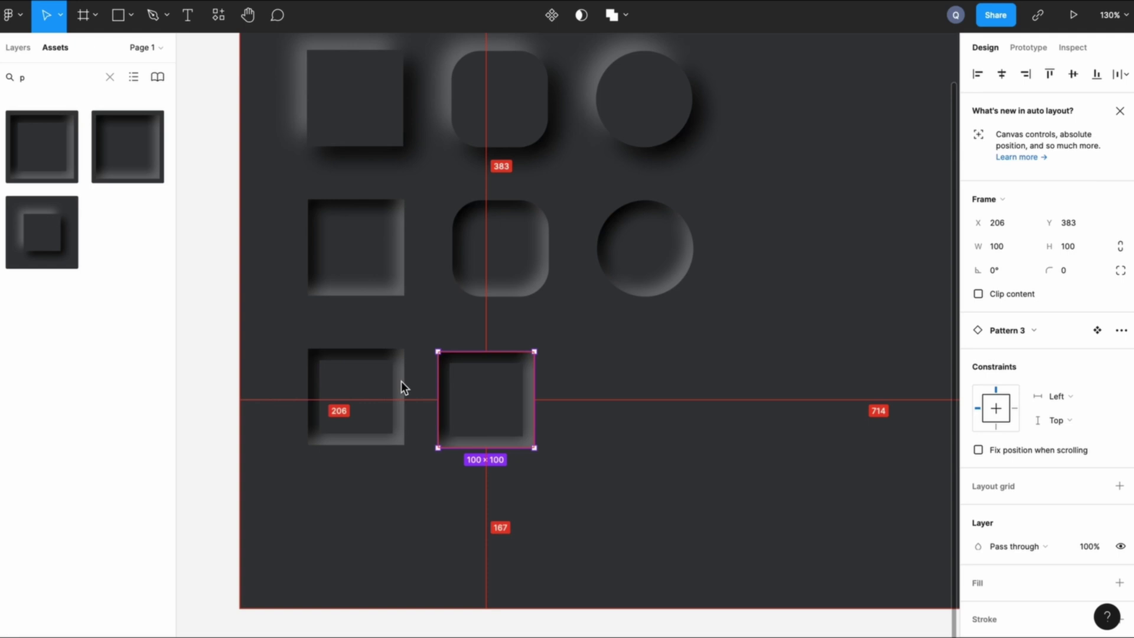
Step: Align the new instance with the row and copy it to the right, under the circle
click(466, 291)
click(467, 378)
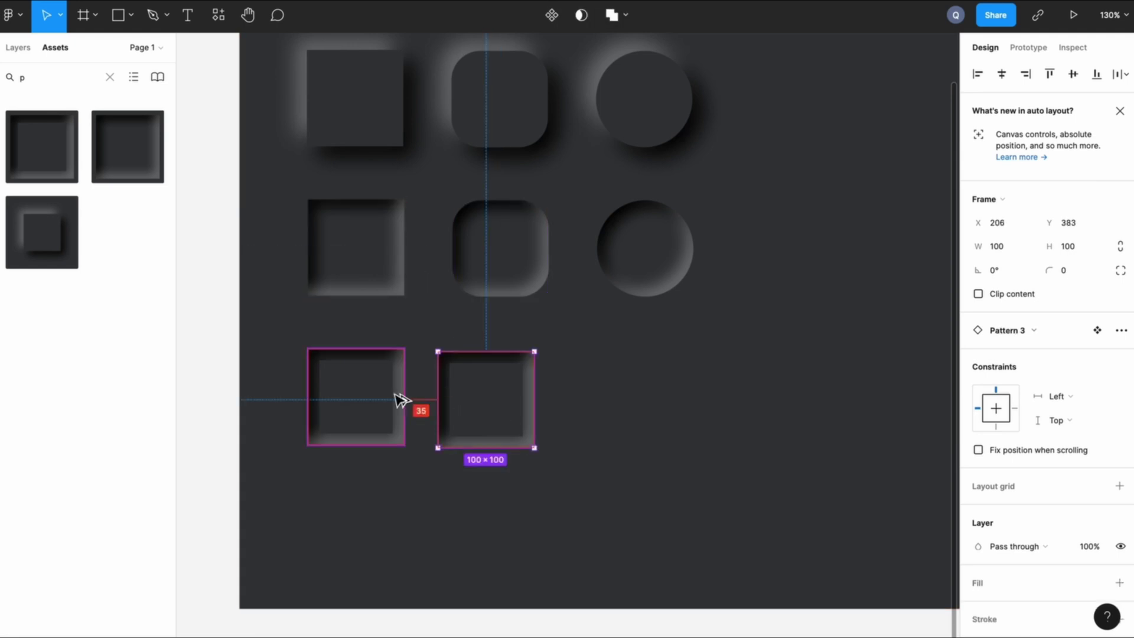
key(Right)
key(Right)
key(Right)
key(Right)
key(Right)
key(Right)
key(Right)
key(Right)
key(Right)
key(Right)
key(Right)
key(Right)
key(Right)
key(Right)
key(Right)
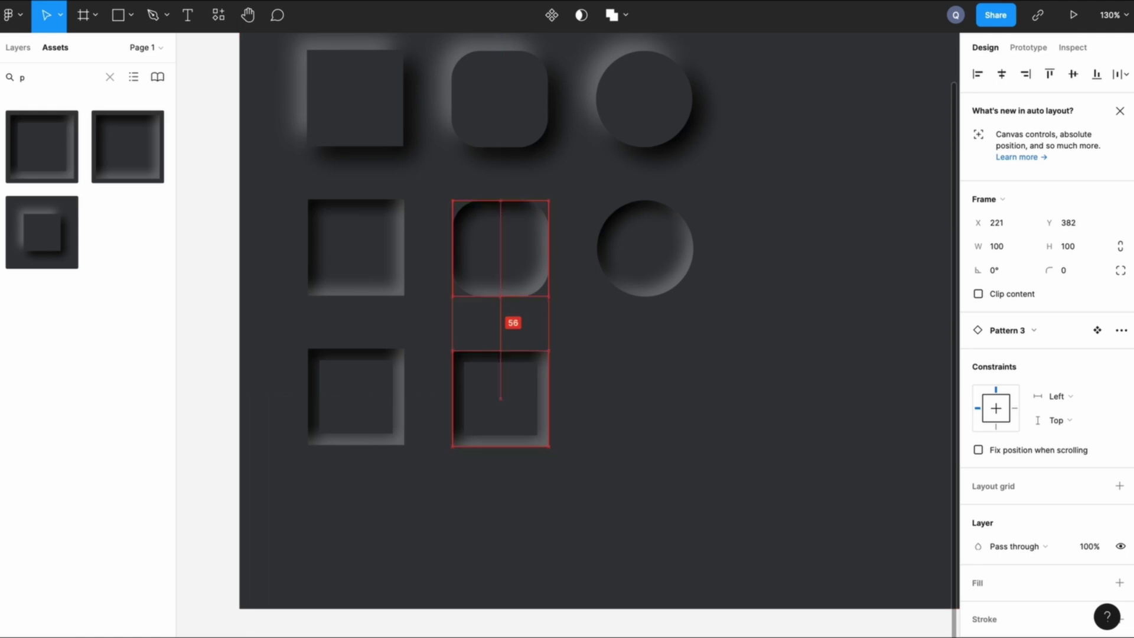
key(Up)
key(Up)
key(Up)
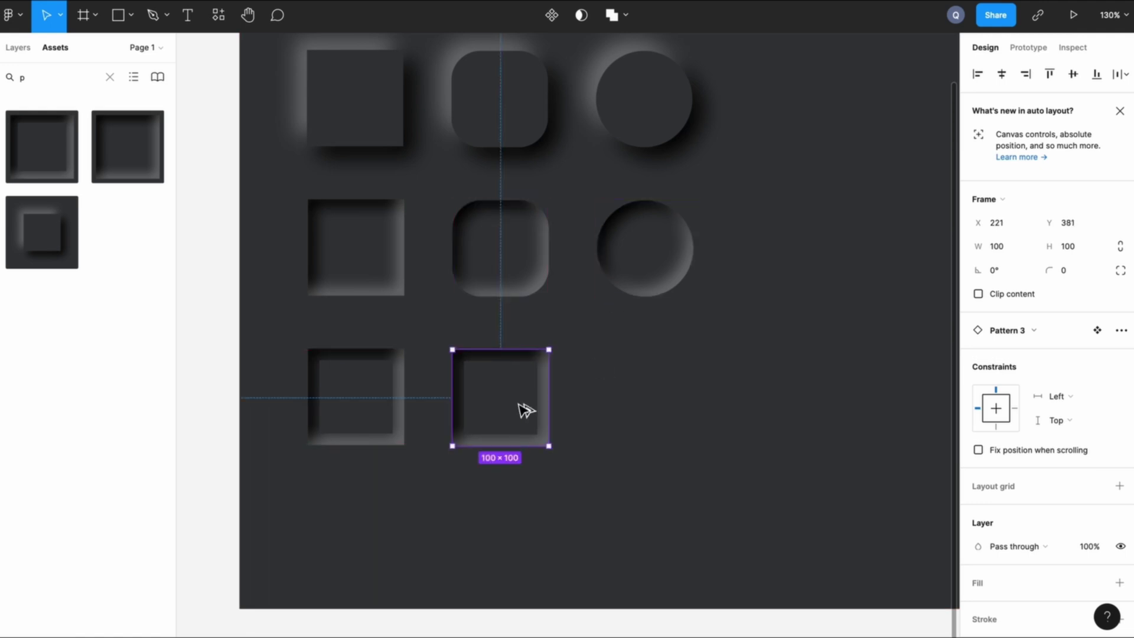
drag(524, 409, 667, 406)
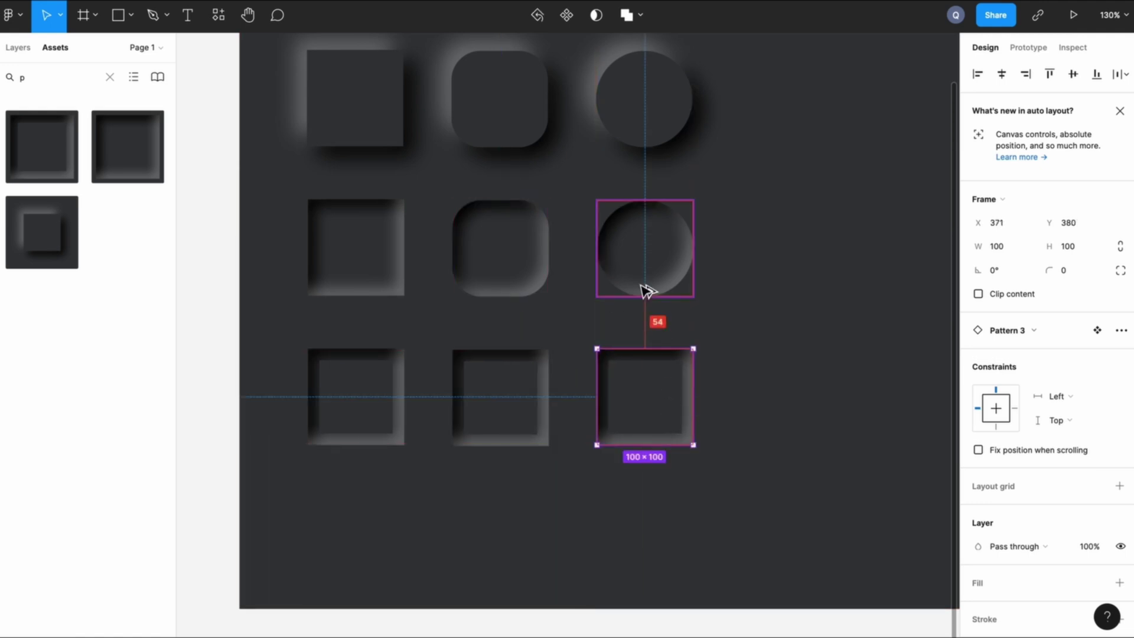
Step: Round the middle instance's inner rectangle corners to 30
click(499, 418)
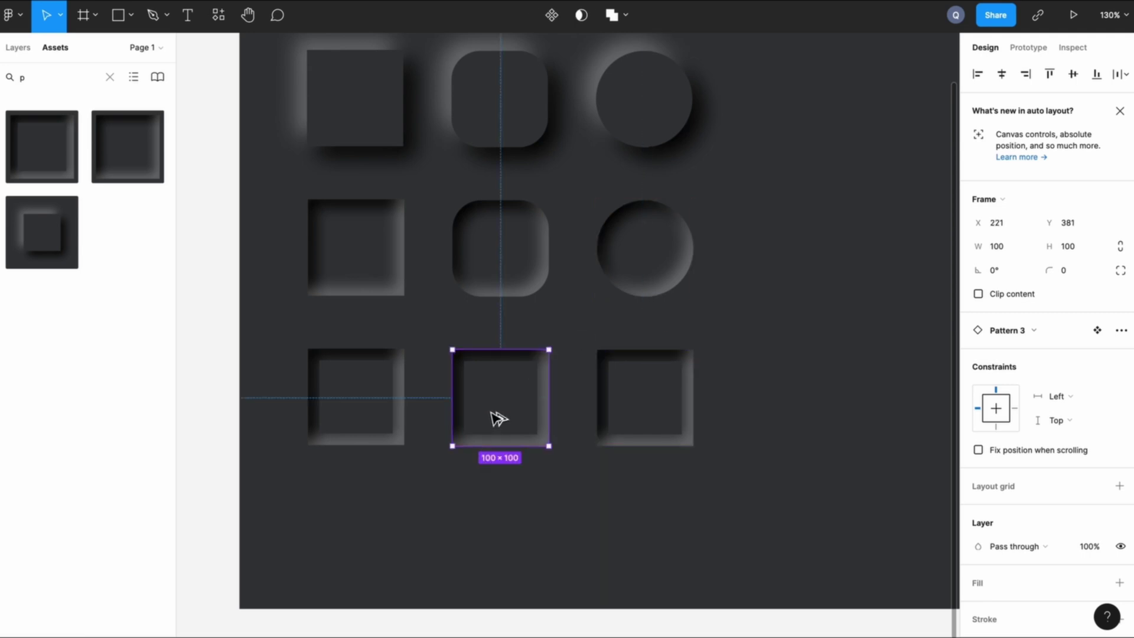
double_click(533, 373)
click(546, 367)
double_click(539, 365)
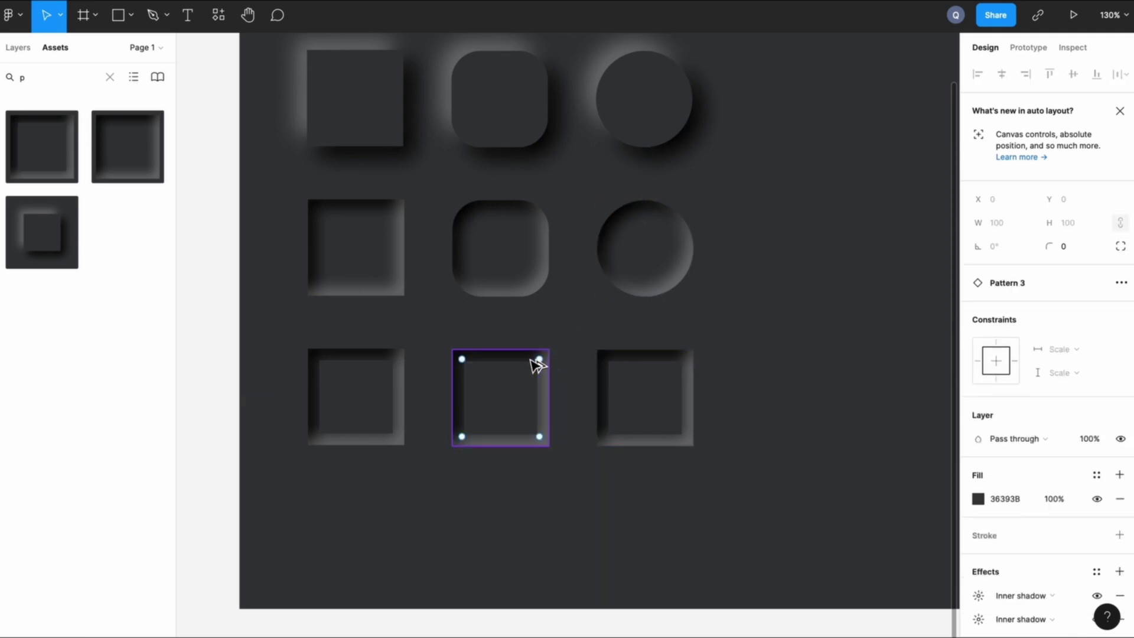
mouse_move(537, 364)
mouse_down()
mouse_move(528, 376)
mouse_move(538, 372)
mouse_up()
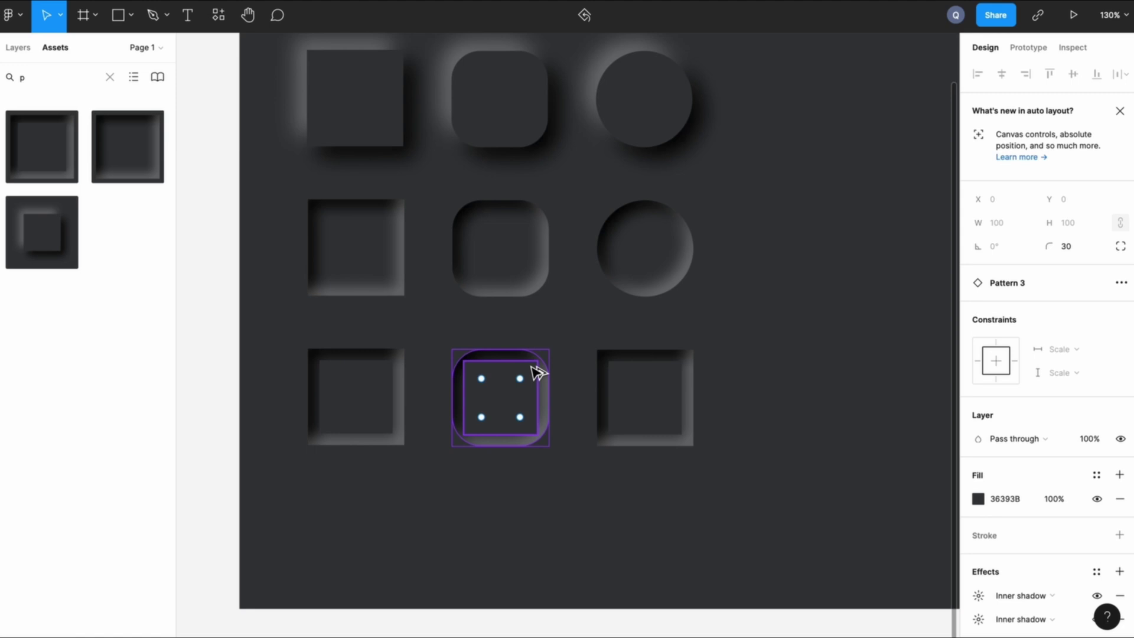
Step: Round the right instance's inner rectangle into a full circle
key(alt+1)
click(687, 360)
double_click(650, 392)
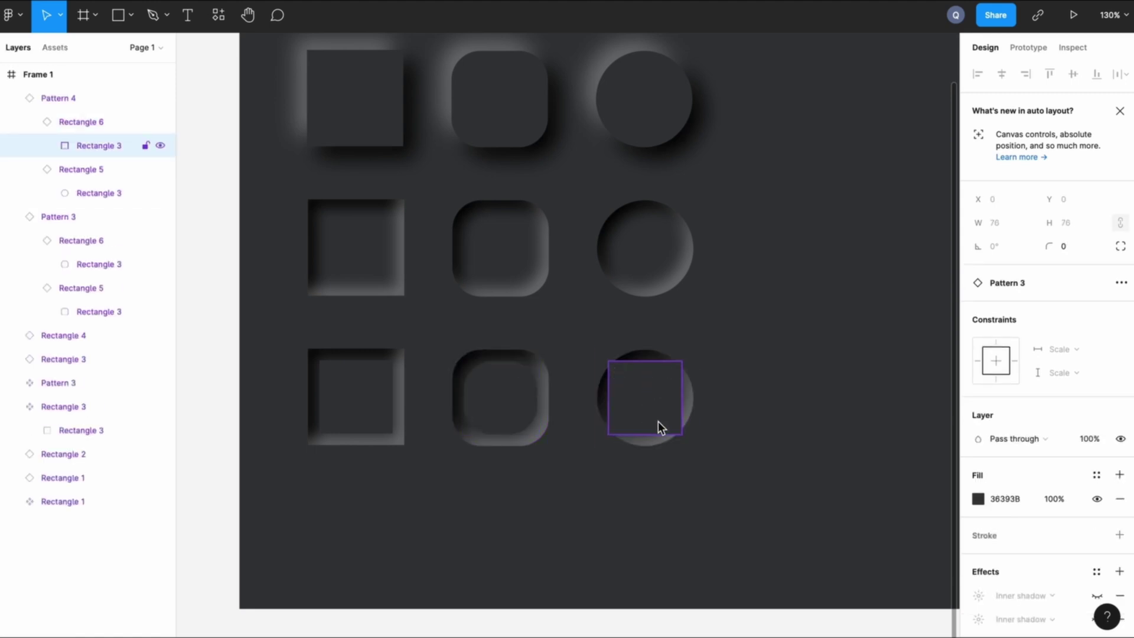
key(Escape)
double_click(658, 413)
scroll(655, 399, up, 3)
drag(763, 481, 716, 478)
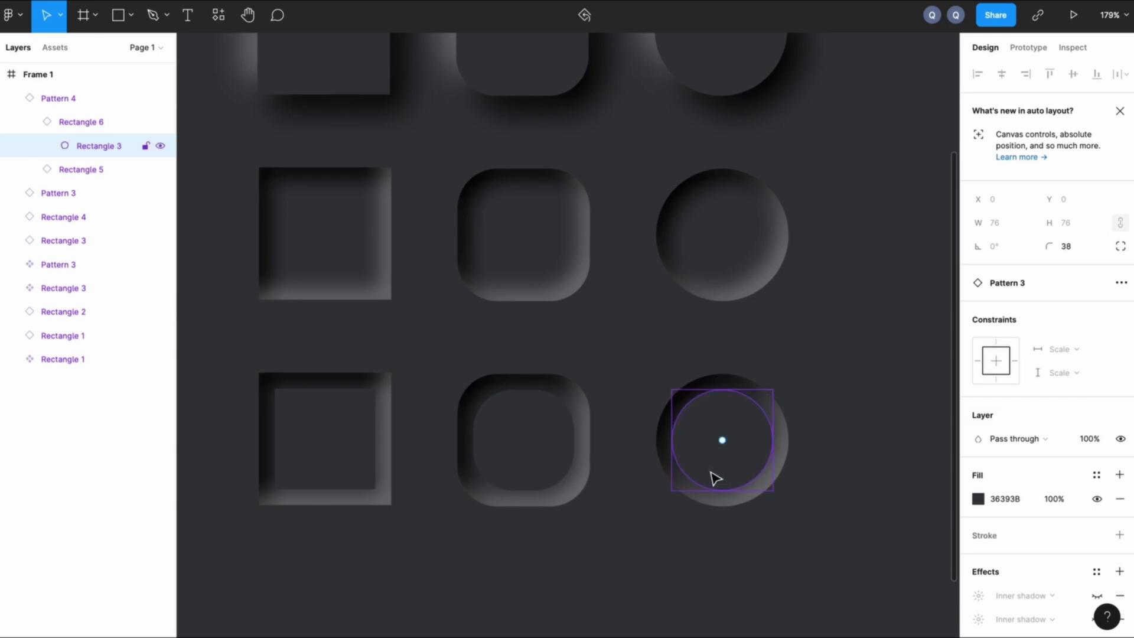
click(1065, 246)
key(Escape)
click(884, 413)
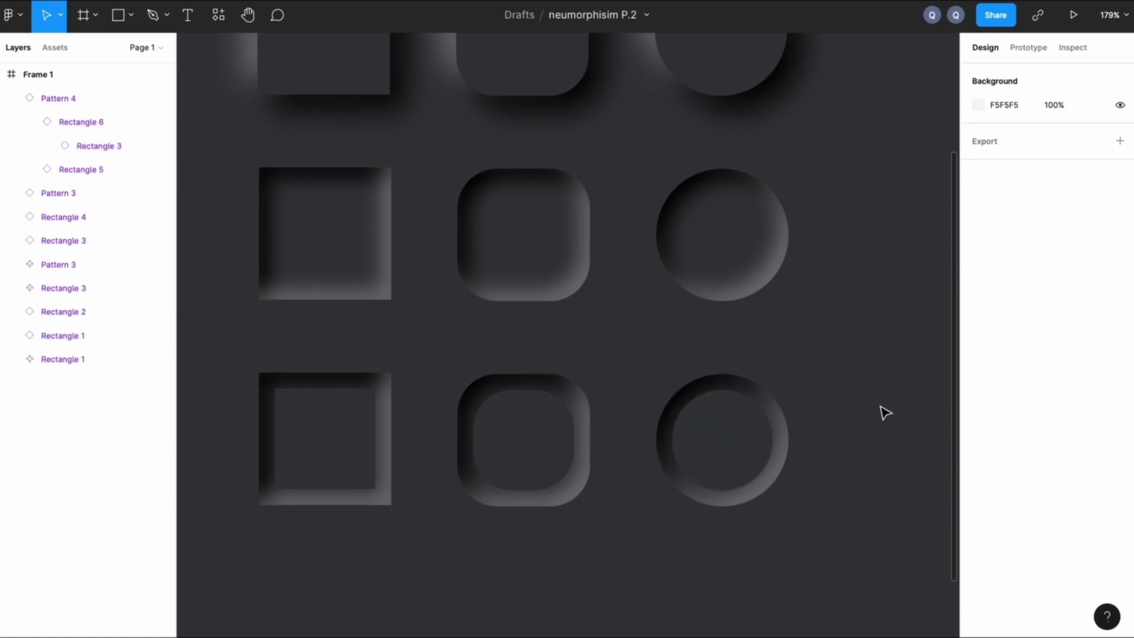
Step: Insert filled and outlined heart icons with the Ant Icons plugin
key(shift+1)
scroll(932, 346, up, 5)
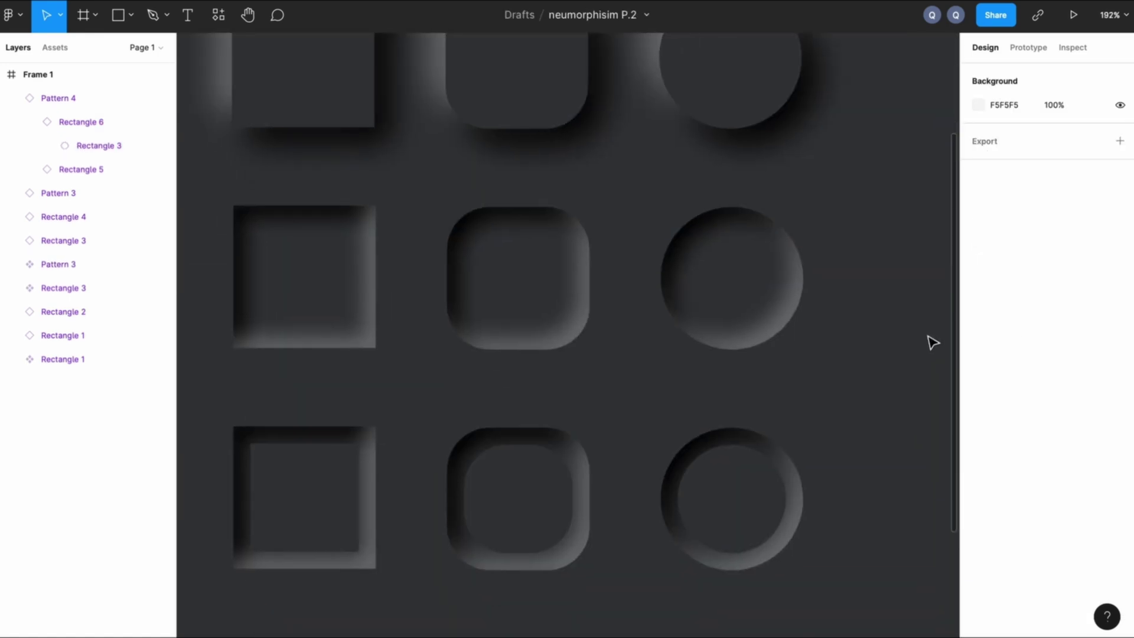
scroll(932, 342, up, 4)
click(11, 15)
mouse_move(47, 245)
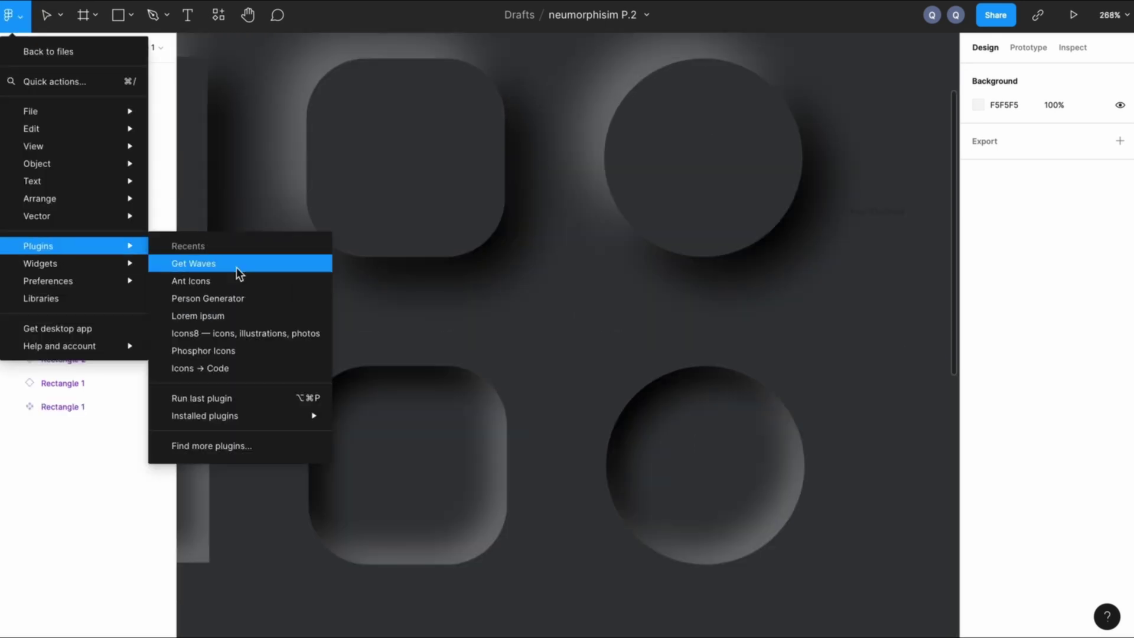
click(238, 270)
text(heart)
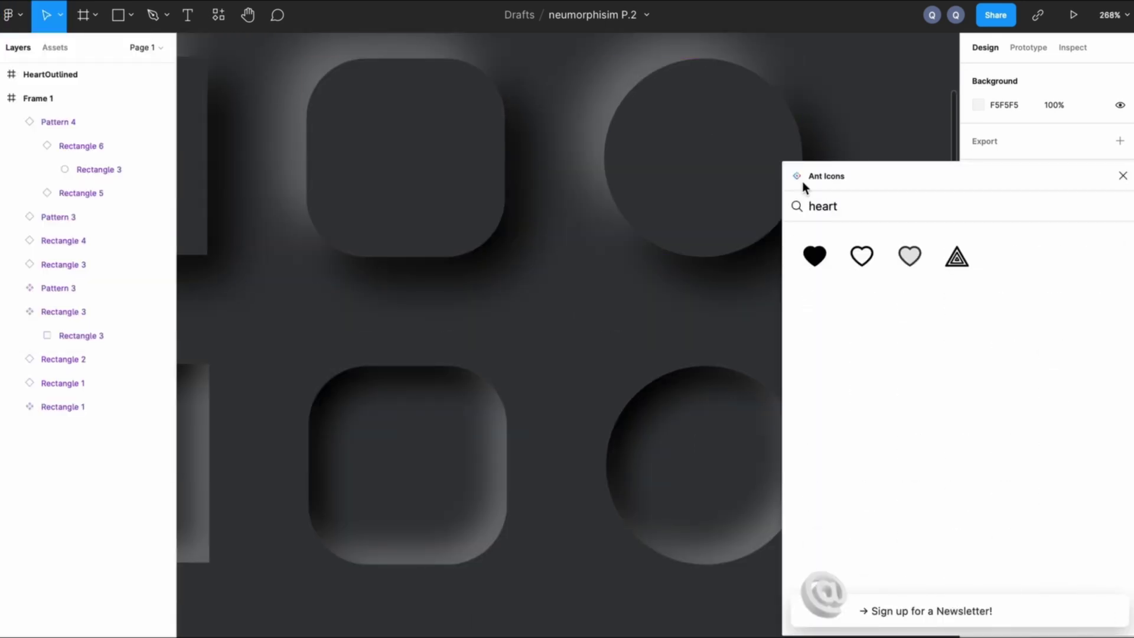
click(813, 255)
click(861, 256)
Step: Move the outlined heart into the raised circle and colour it 05D2FF
drag(585, 328, 742, 347)
double_click(601, 355)
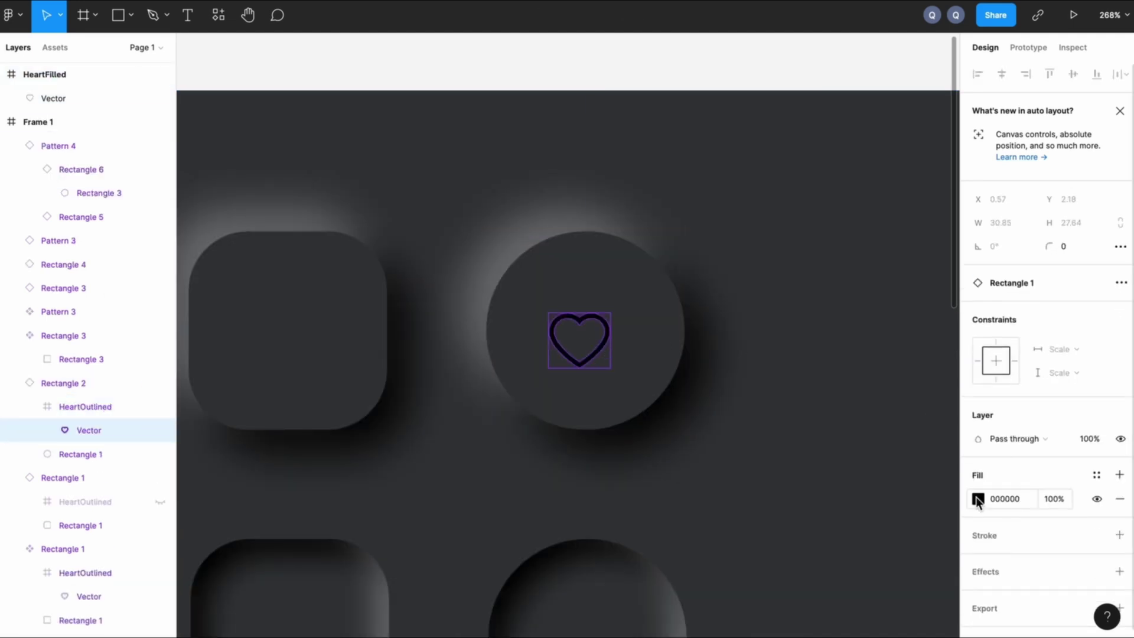
click(978, 499)
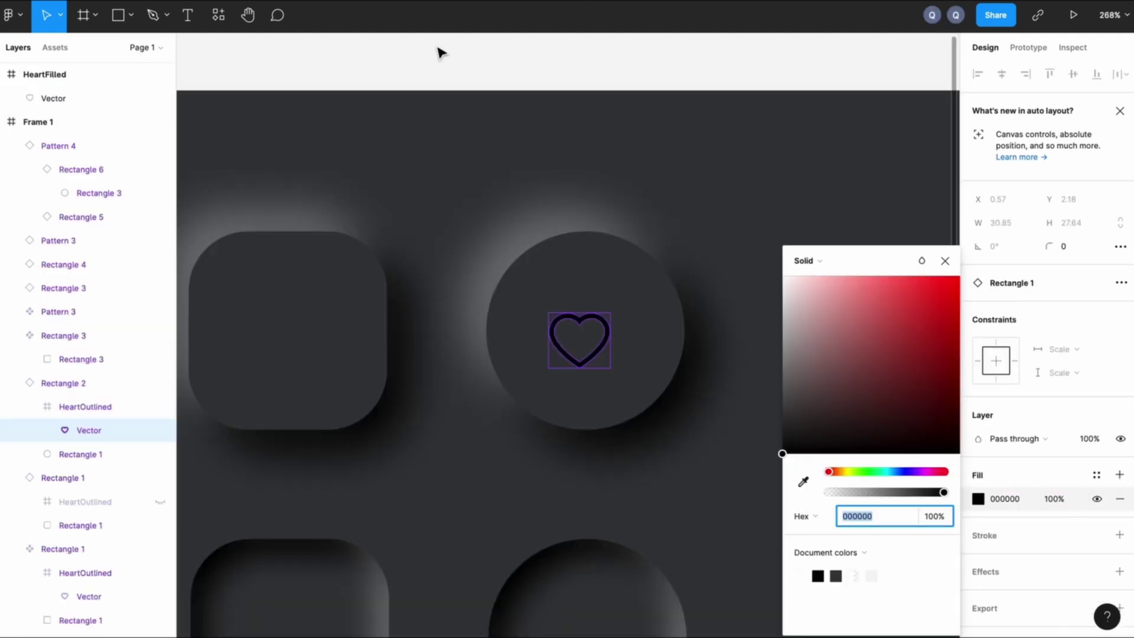
text(05D2FF)
key(Return)
key(Escape)
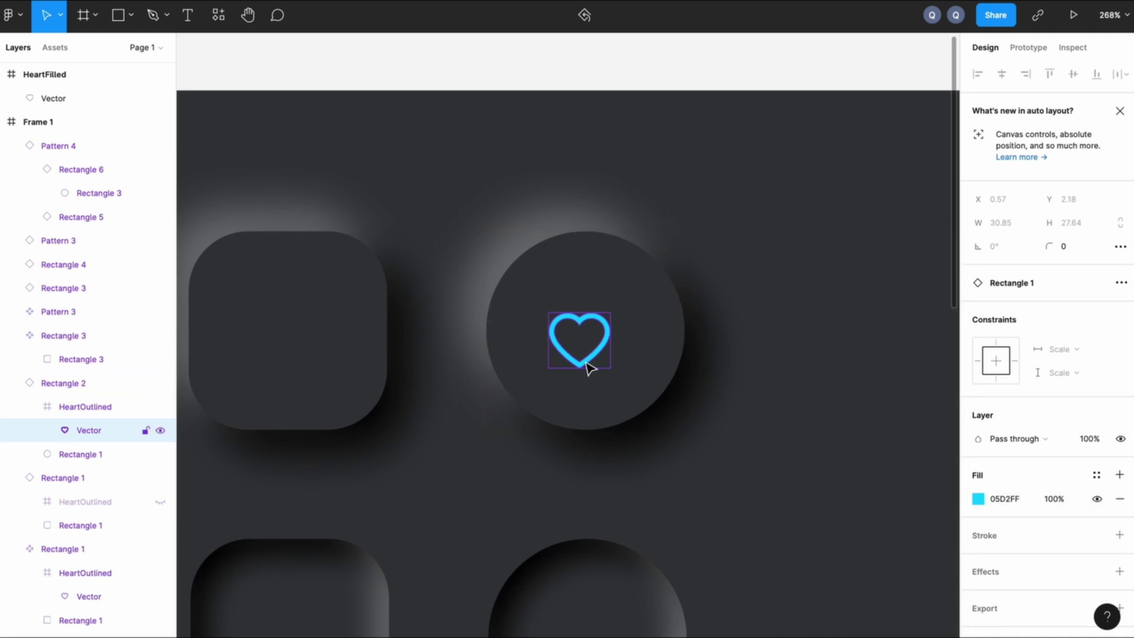
click(608, 330)
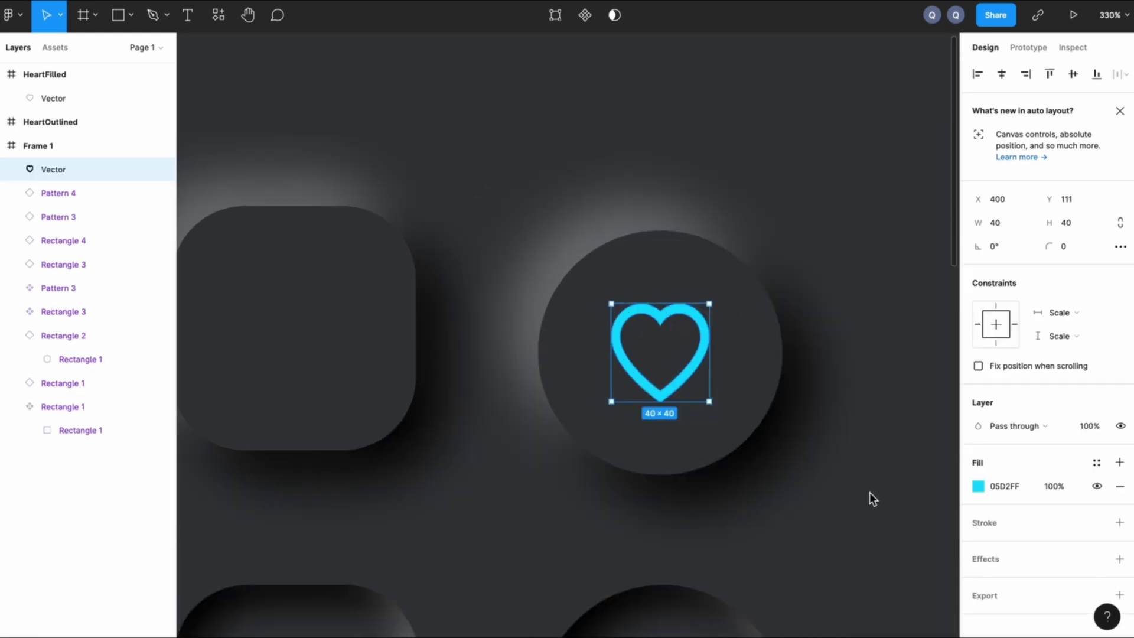
click(869, 493)
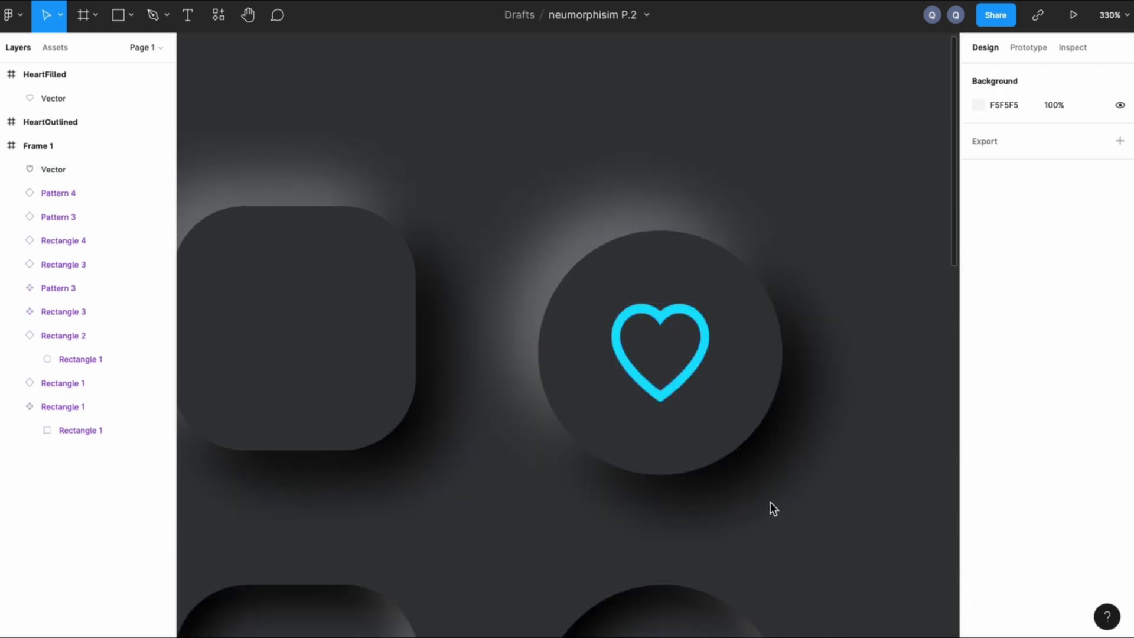
Step: Move the filled heart into the inset circle, colour it cyan, and size it 40×40
scroll(660, 494, down, 2)
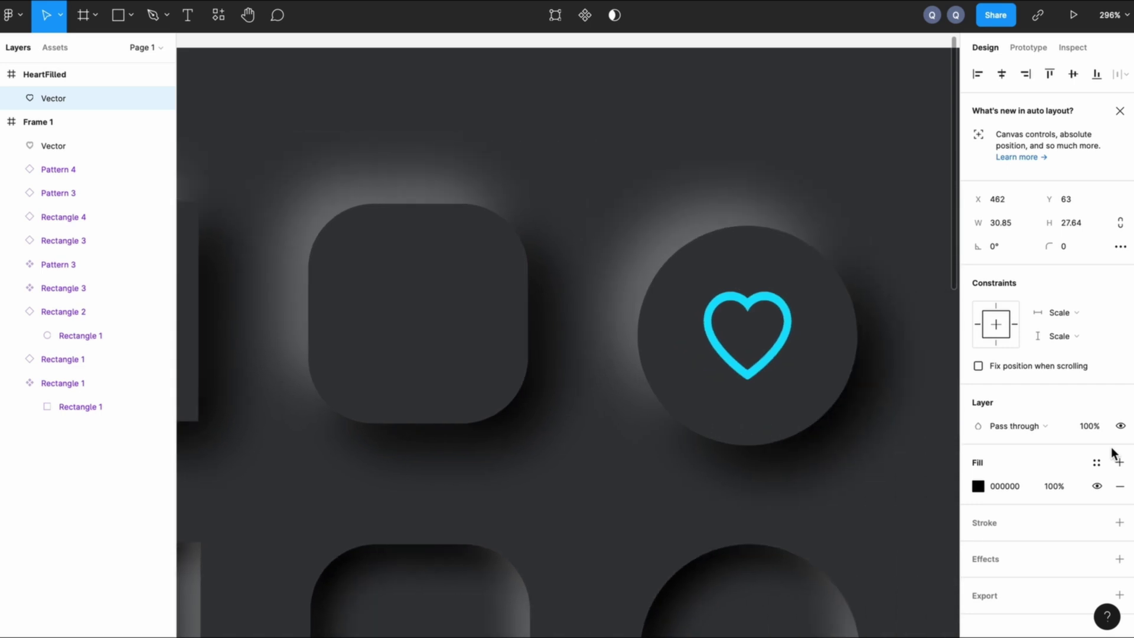
scroll(716, 590, down, 3)
drag(716, 628, 694, 515)
click(978, 486)
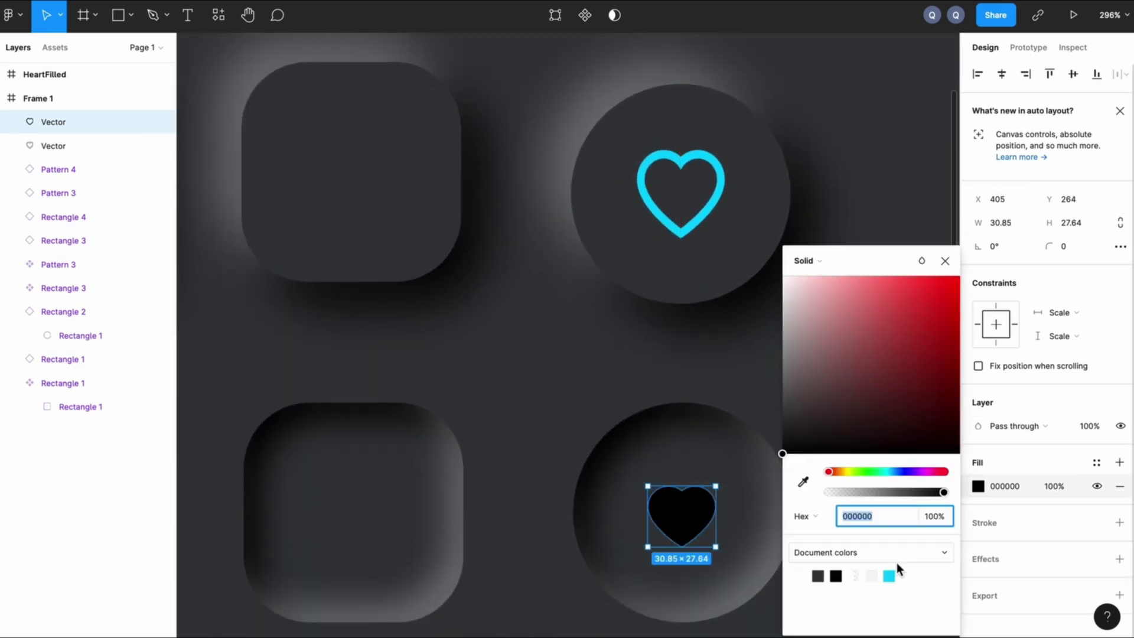
click(888, 576)
click(1009, 228)
text(40)
key(Return)
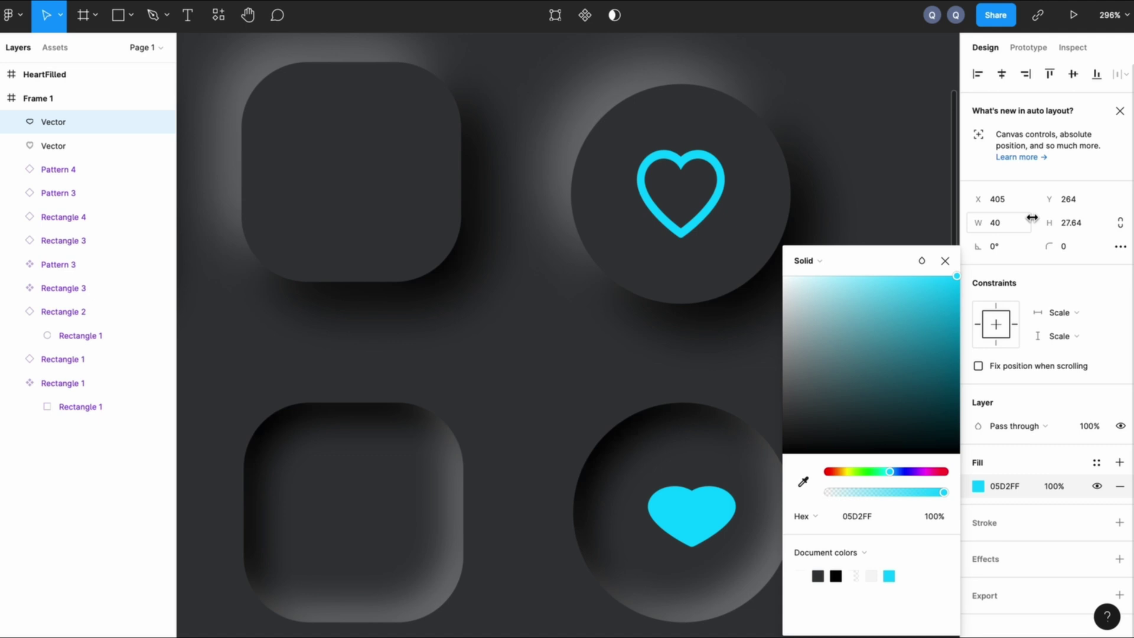
key(Tab)
text(40)
key(Return)
key(Escape)
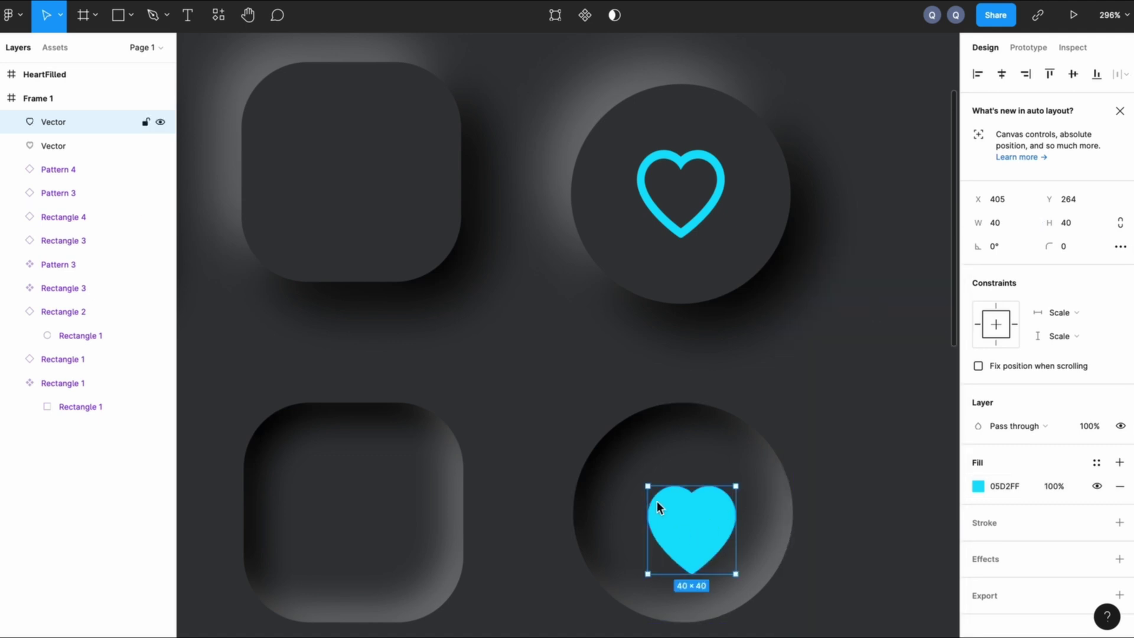
Step: Nudge the filled heart to the centre of the inset circle
key(Left)
key(Left)
key(Left)
key(Left)
key(Up)
key(Up)
key(Up)
key(Up)
key(Up)
key(Up)
key(Up)
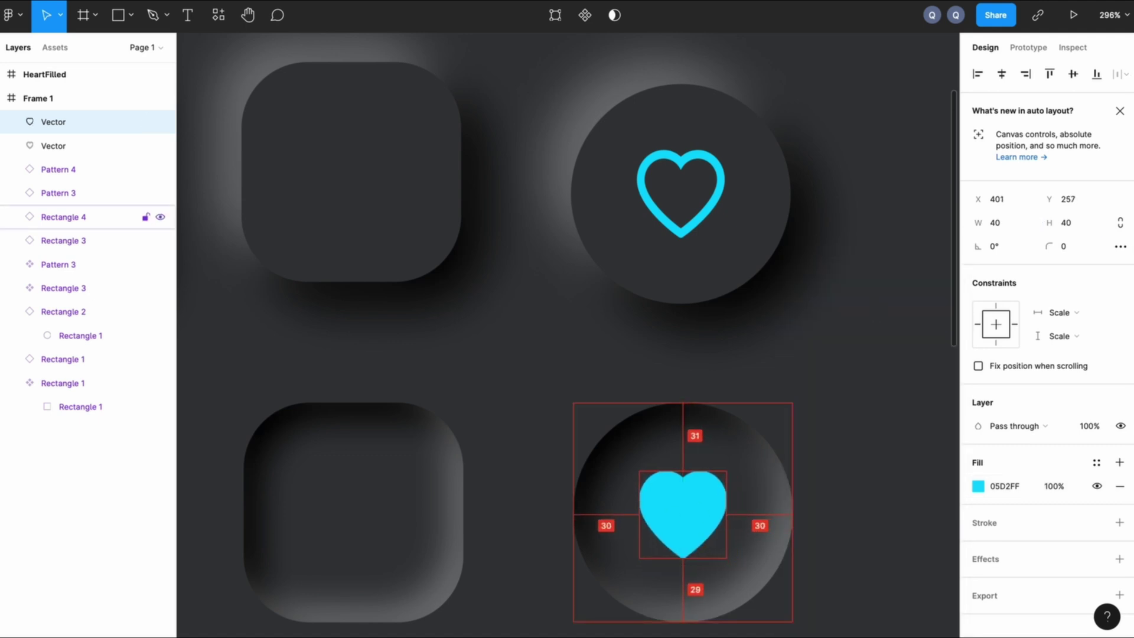
click(846, 326)
scroll(846, 326, down, 2)
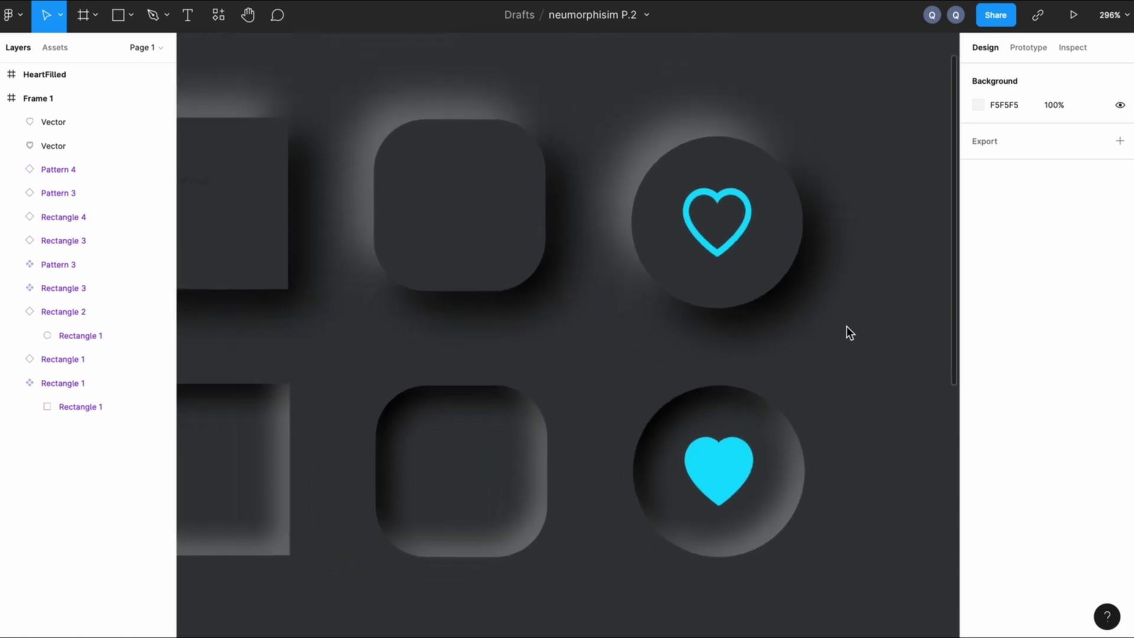
Step: Insert outlined plus and minus icons from Ant Icons by searching PLUS and MIN
scroll(846, 326, down, 3)
click(12, 14)
mouse_move(108, 251)
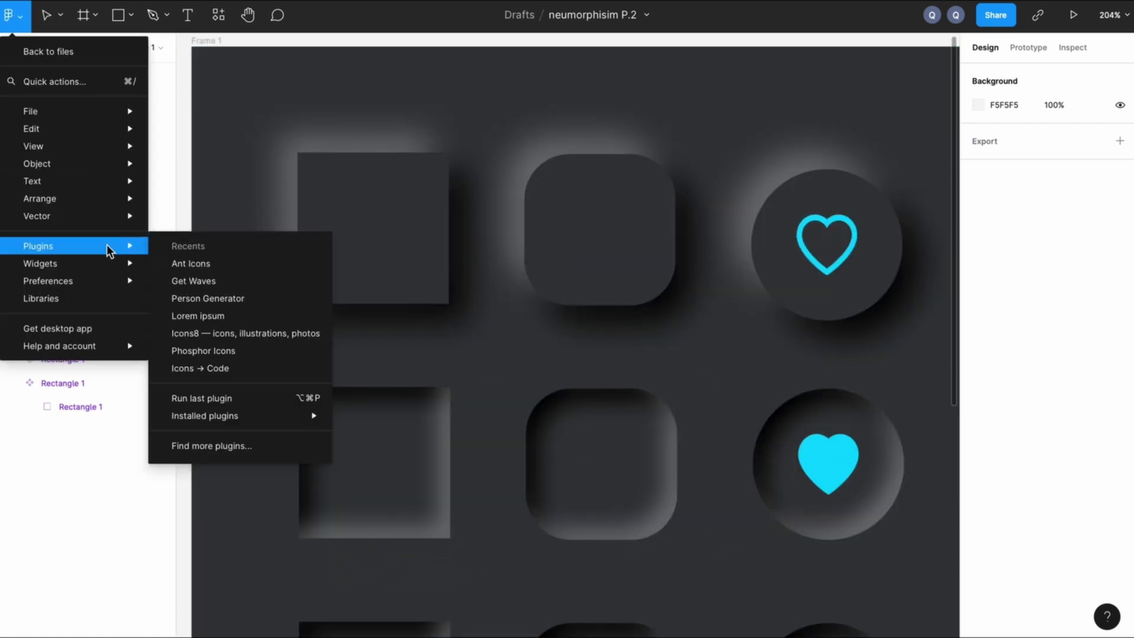
click(214, 263)
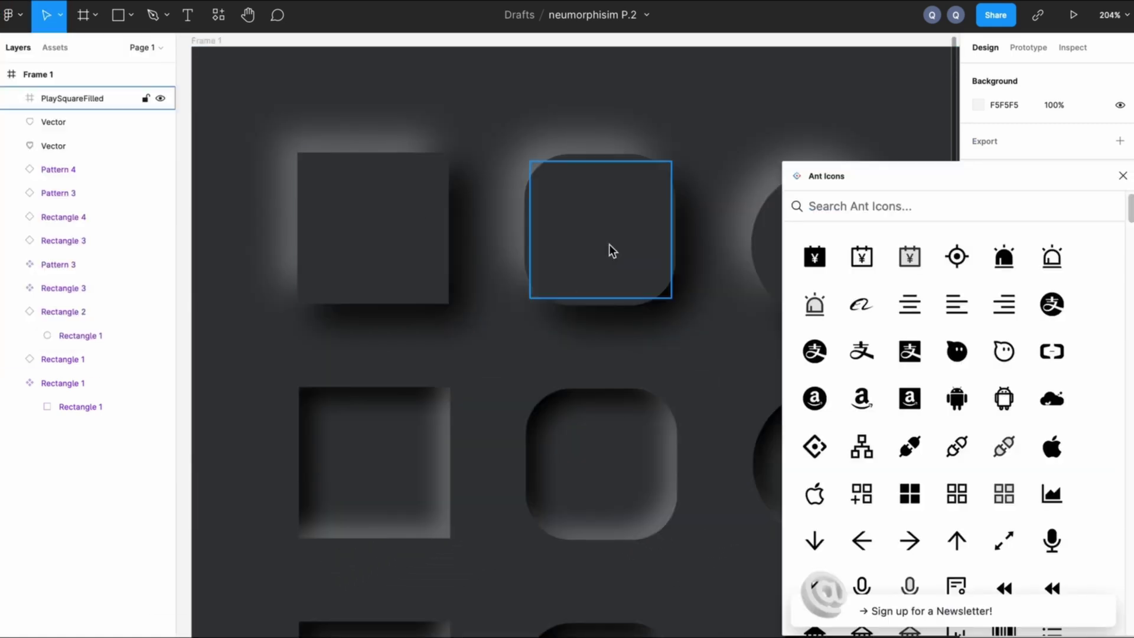
click(832, 206)
text(PLUS)
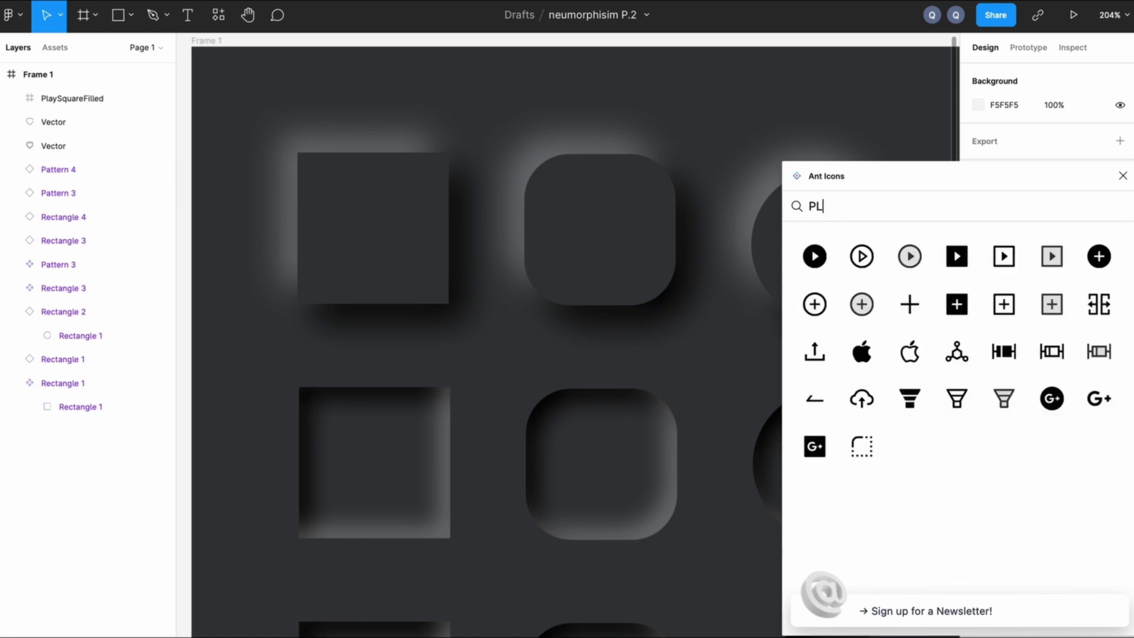
click(957, 260)
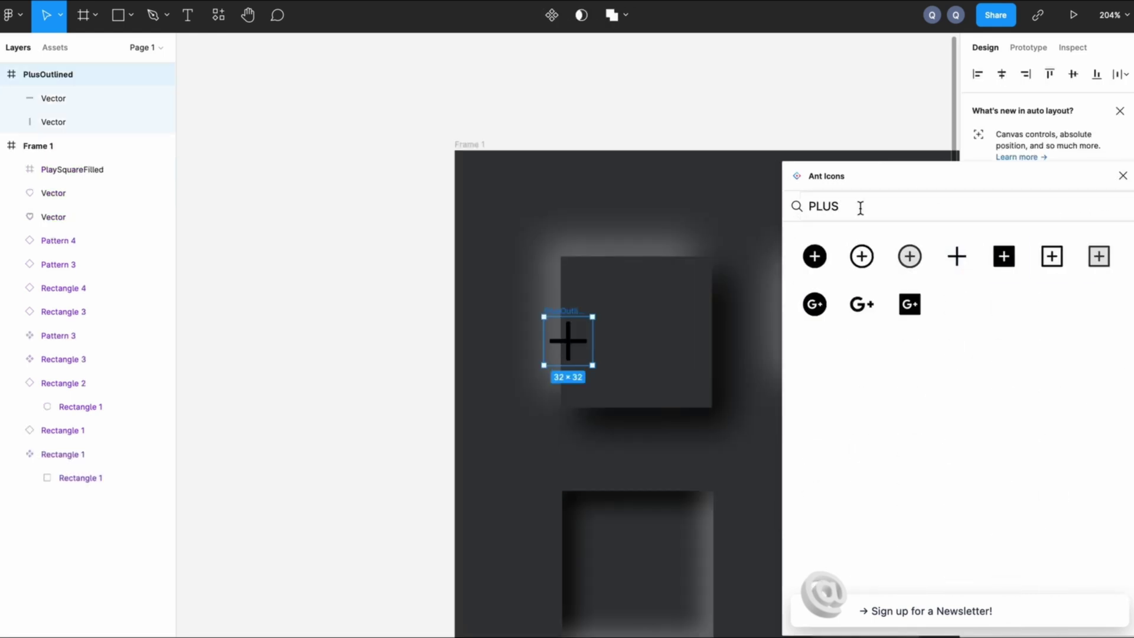
drag(860, 207, 801, 207)
text(MIN)
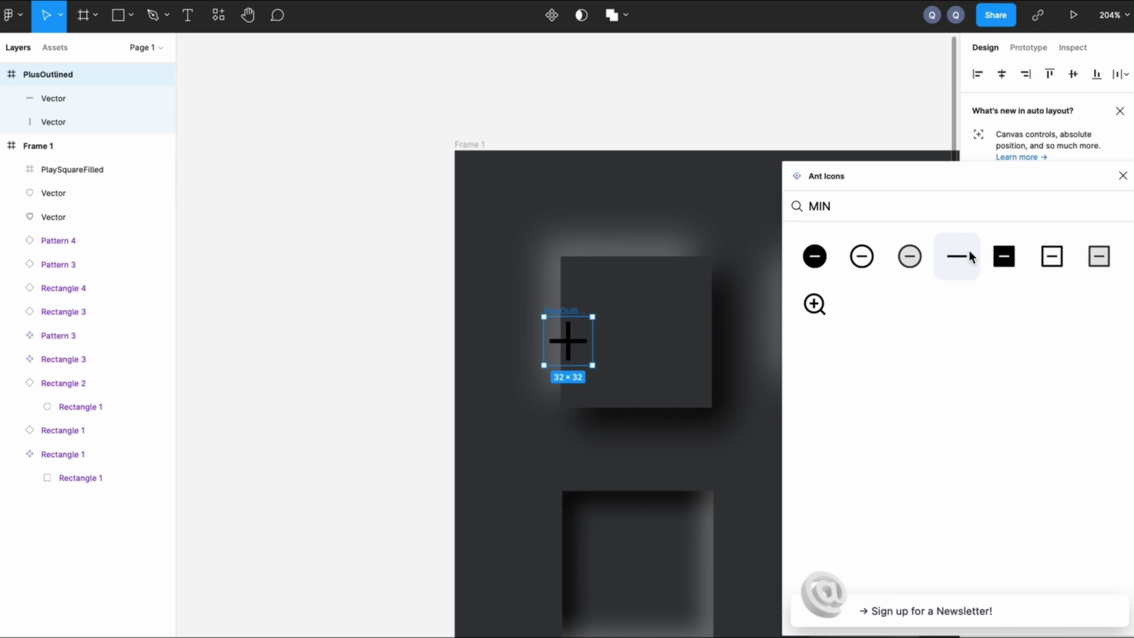
click(956, 254)
click(1122, 175)
Step: Move the minus into the main frame and the plus into the lower-middle rounded square
click(499, 320)
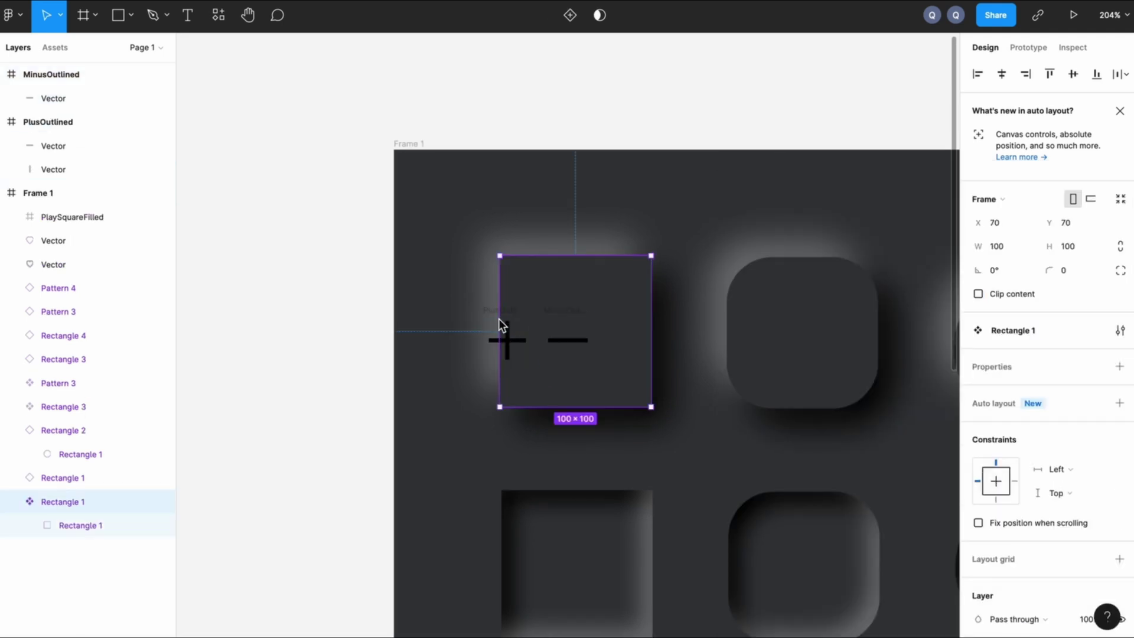
drag(549, 340, 653, 427)
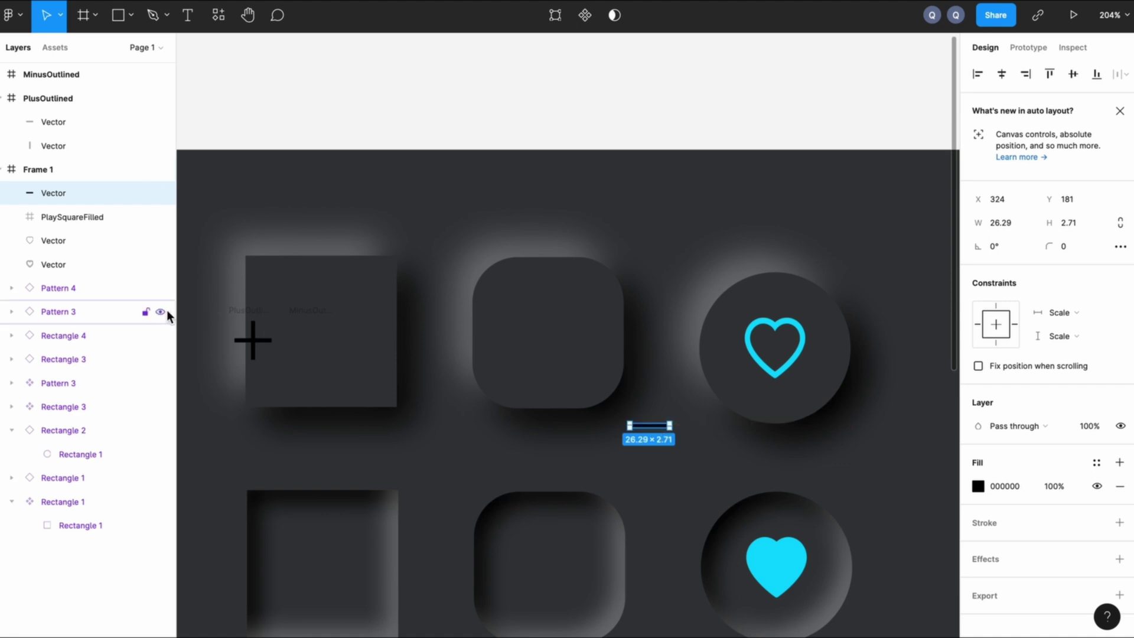
click(119, 145)
drag(235, 311, 549, 530)
click(704, 473)
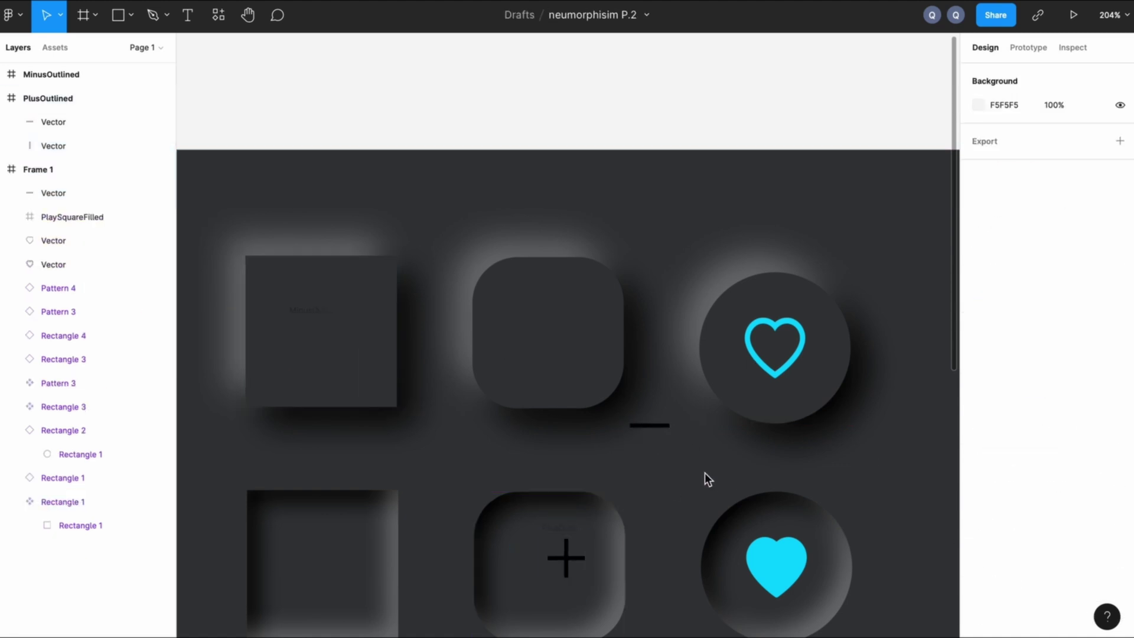
key(shift+1)
Step: Colour the plus cyan, resize it to 40×40, and centre it in its square
scroll(473, 293, up, 5)
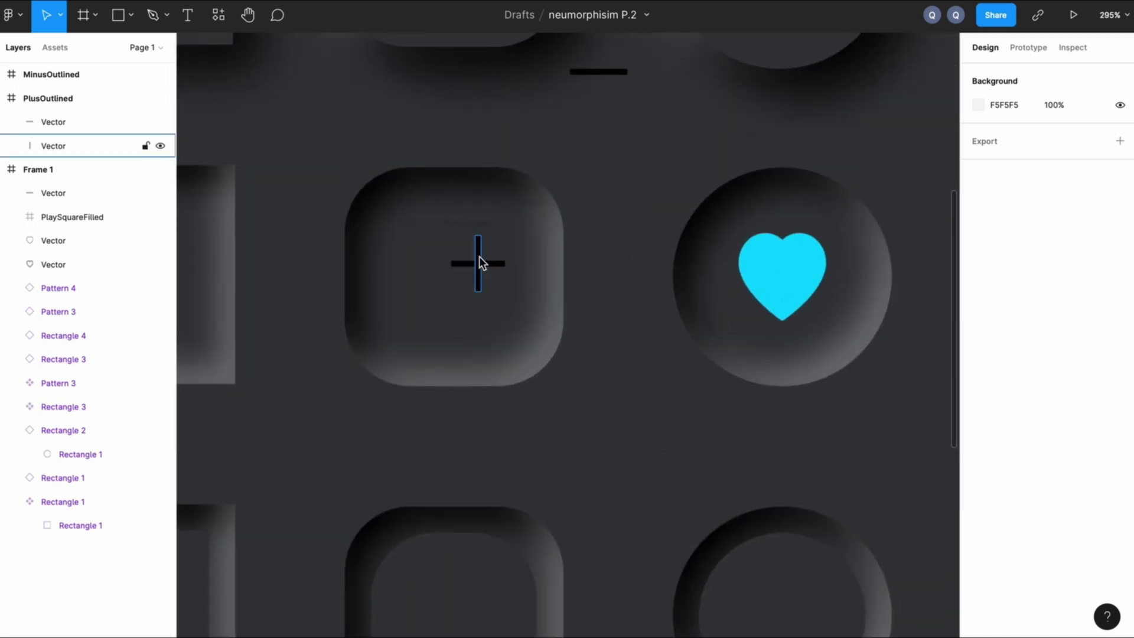
click(473, 223)
click(978, 583)
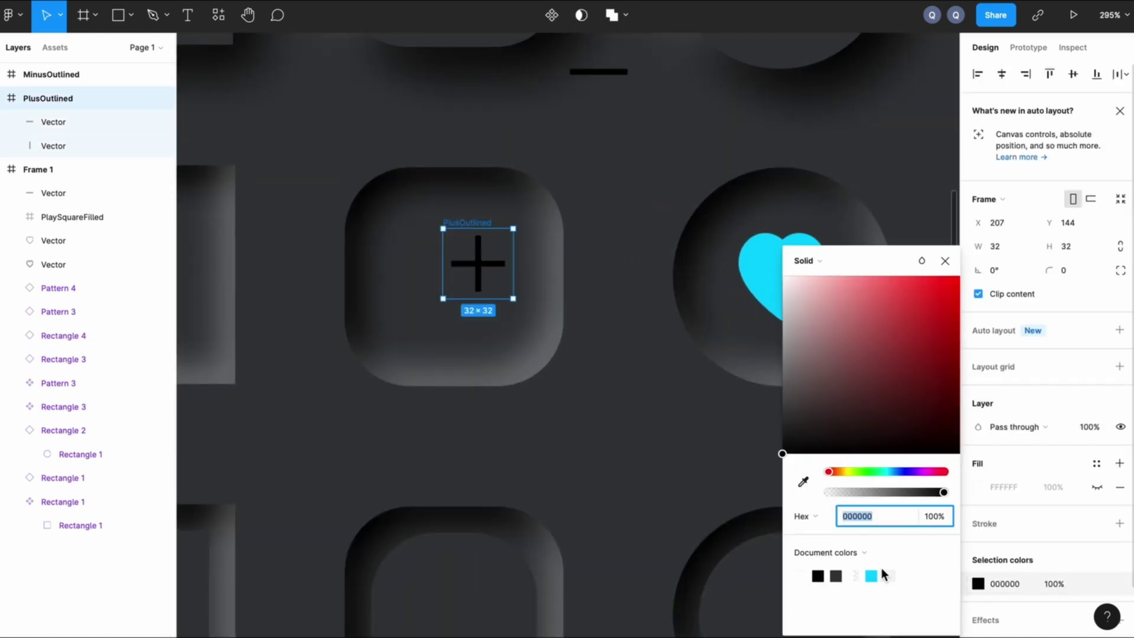
click(871, 576)
click(997, 247)
text(40)
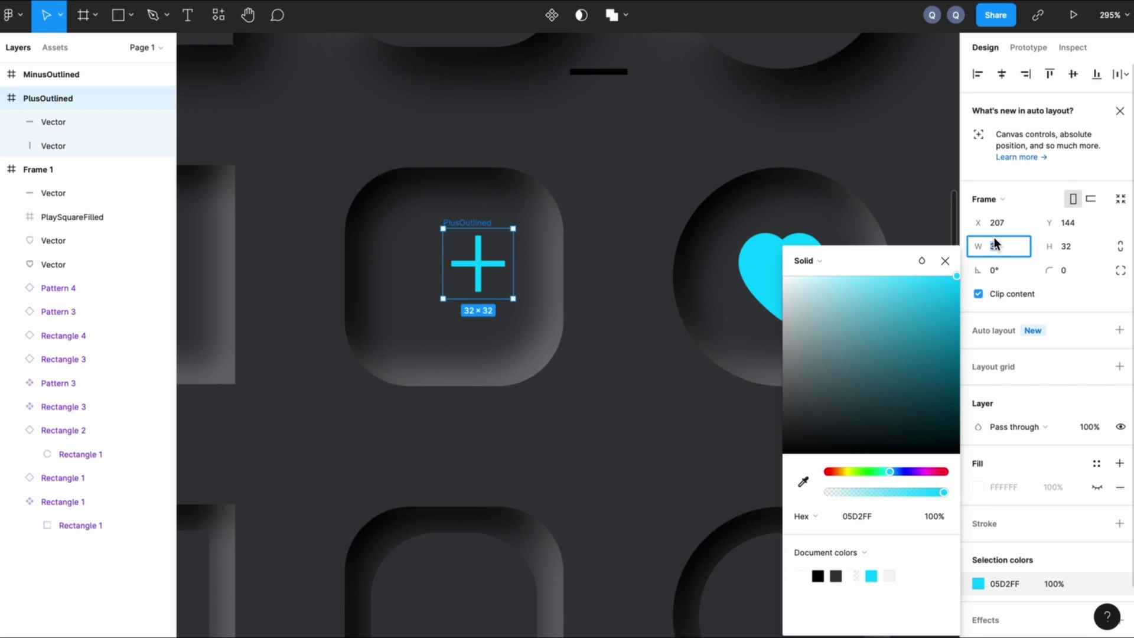
click(1085, 246)
text(40)
key(Return)
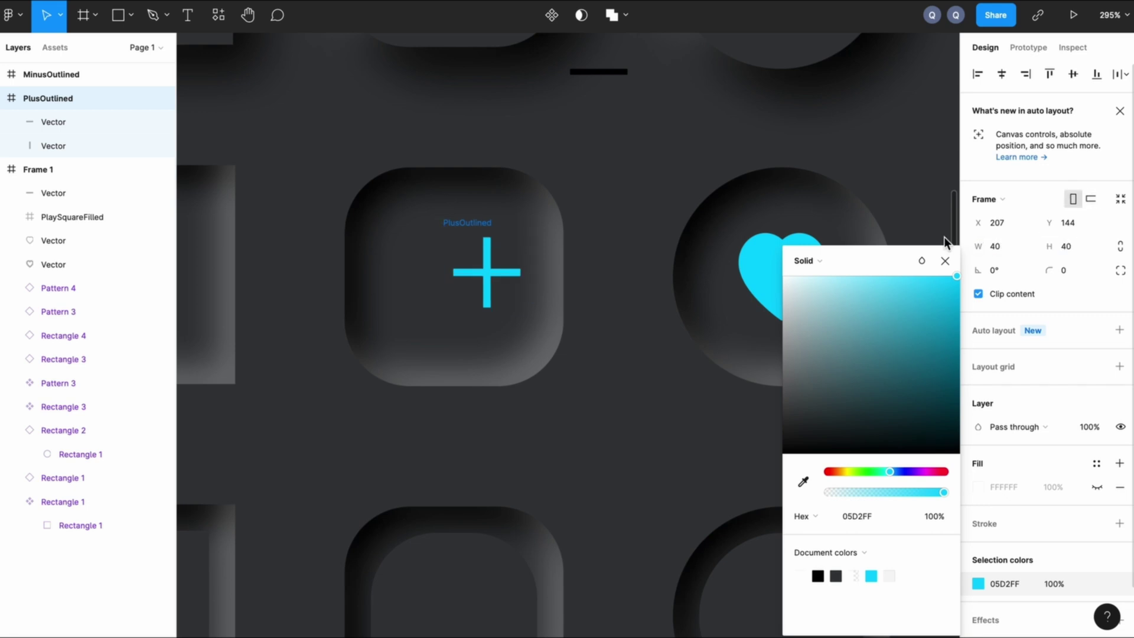
key(Escape)
drag(480, 261, 434, 246)
click(648, 420)
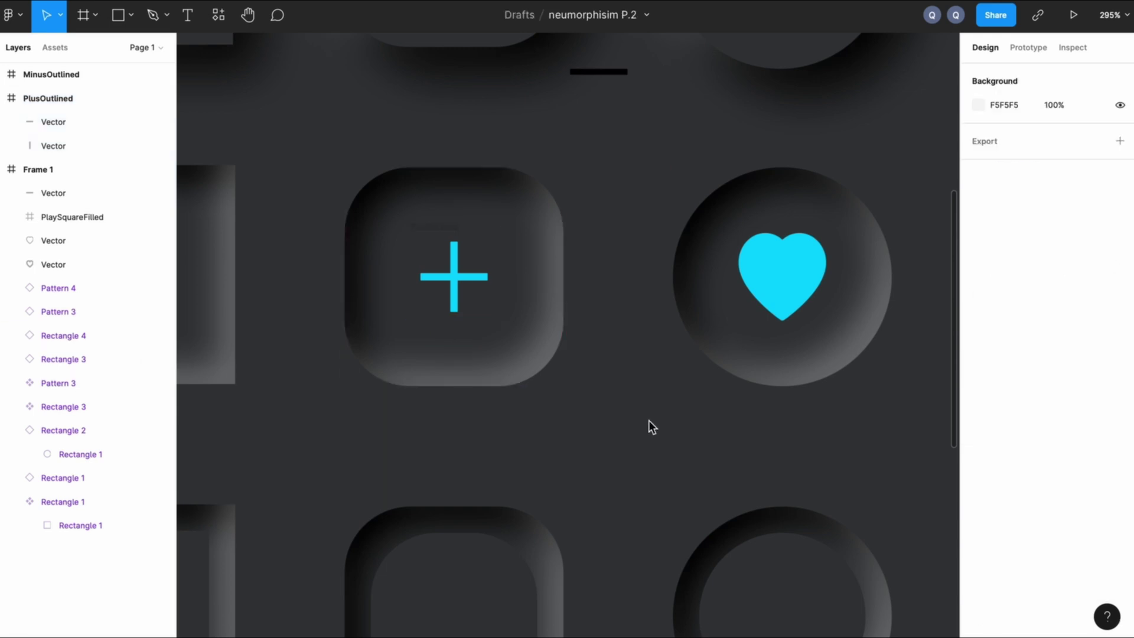
Step: Move the minus line into the top-middle rounded square, widen it to 40, and colour it cyan
scroll(675, 160, down, 3)
scroll(695, 185, up, 7)
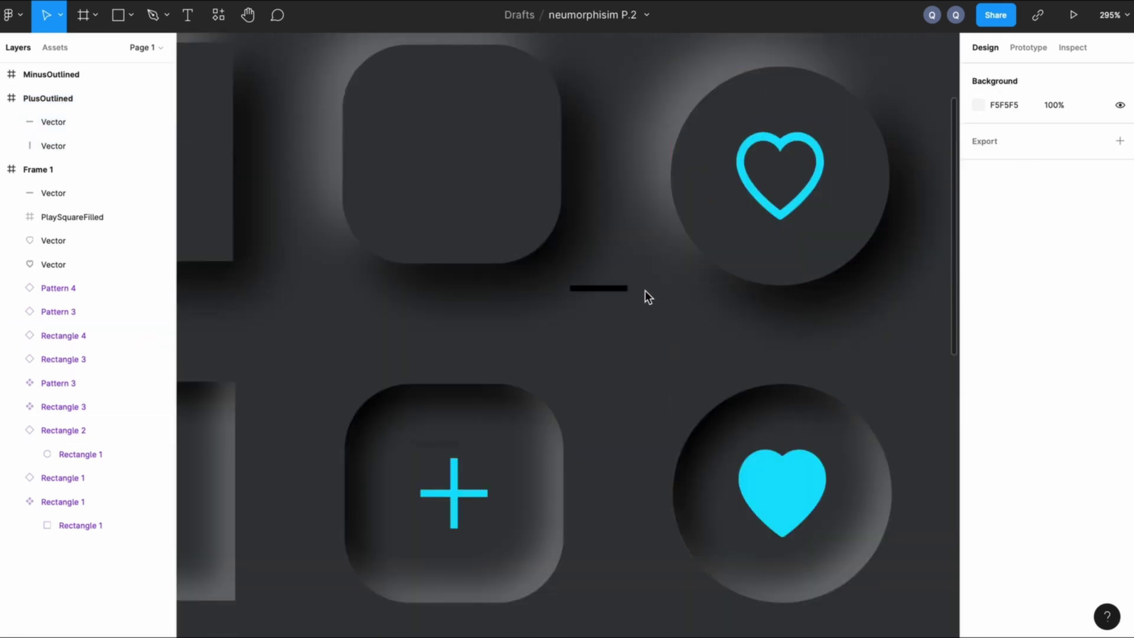
click(595, 287)
drag(596, 287, 445, 150)
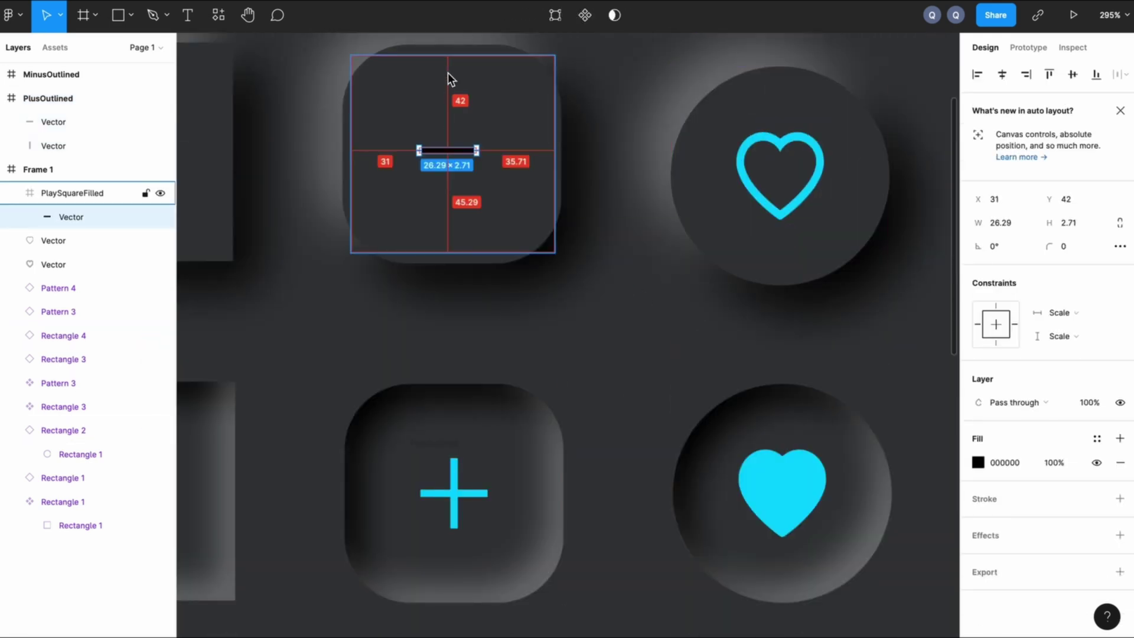
key(Left)
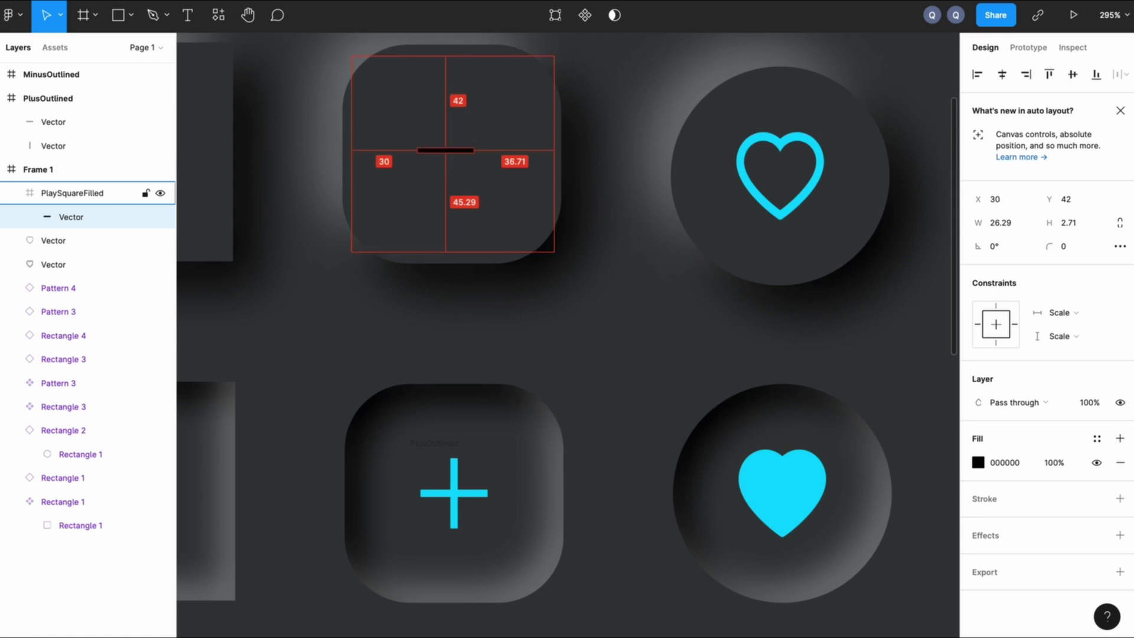
click(1028, 232)
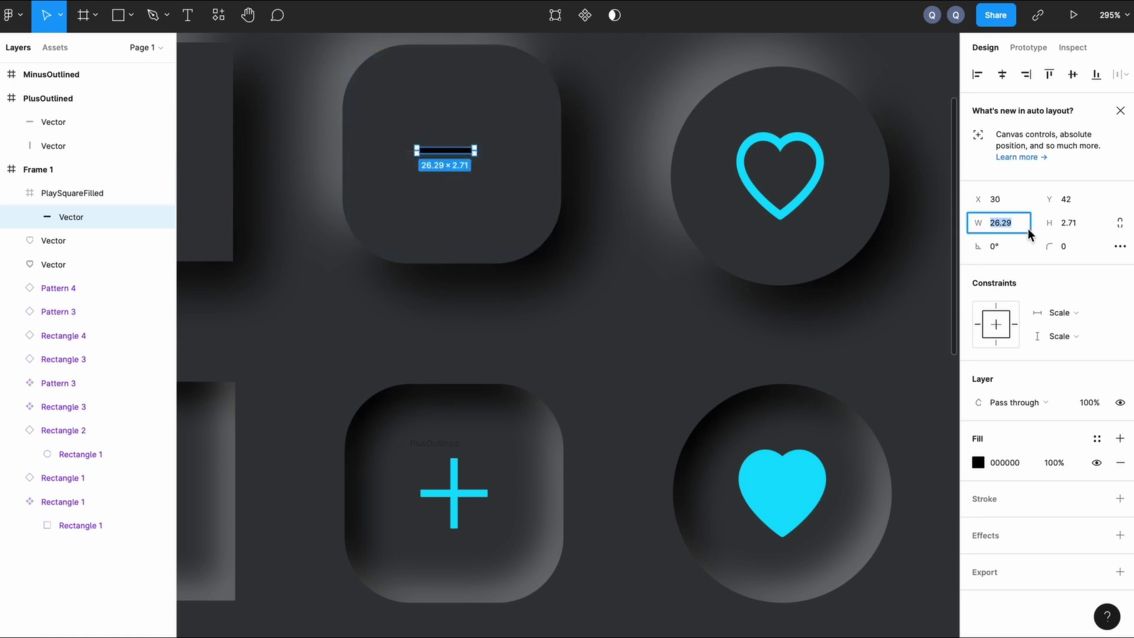
text(40)
key(Return)
key(alt+h)
click(977, 462)
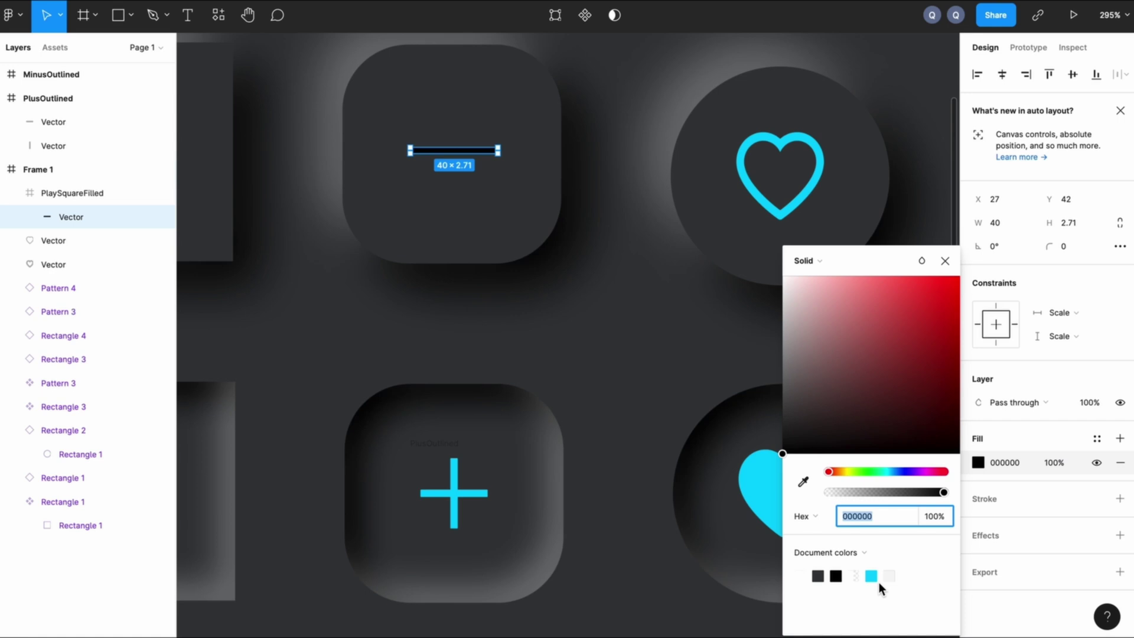
click(871, 576)
click(648, 365)
click(657, 332)
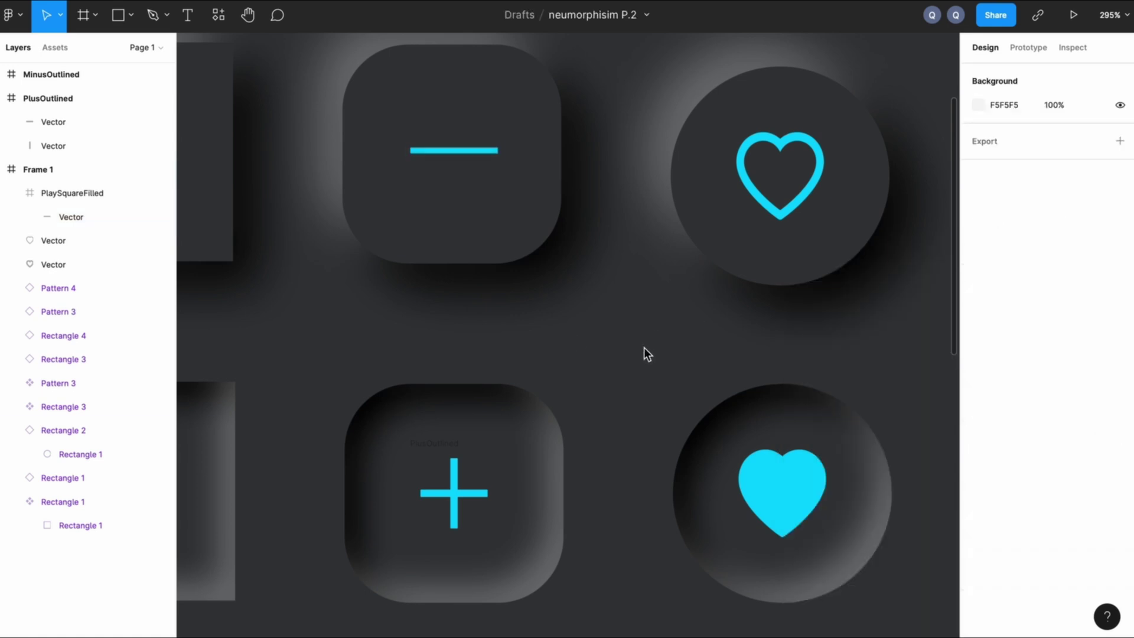
Step: Nudge the minus line until it is centred in the raised rounded square
scroll(644, 349, down, 5)
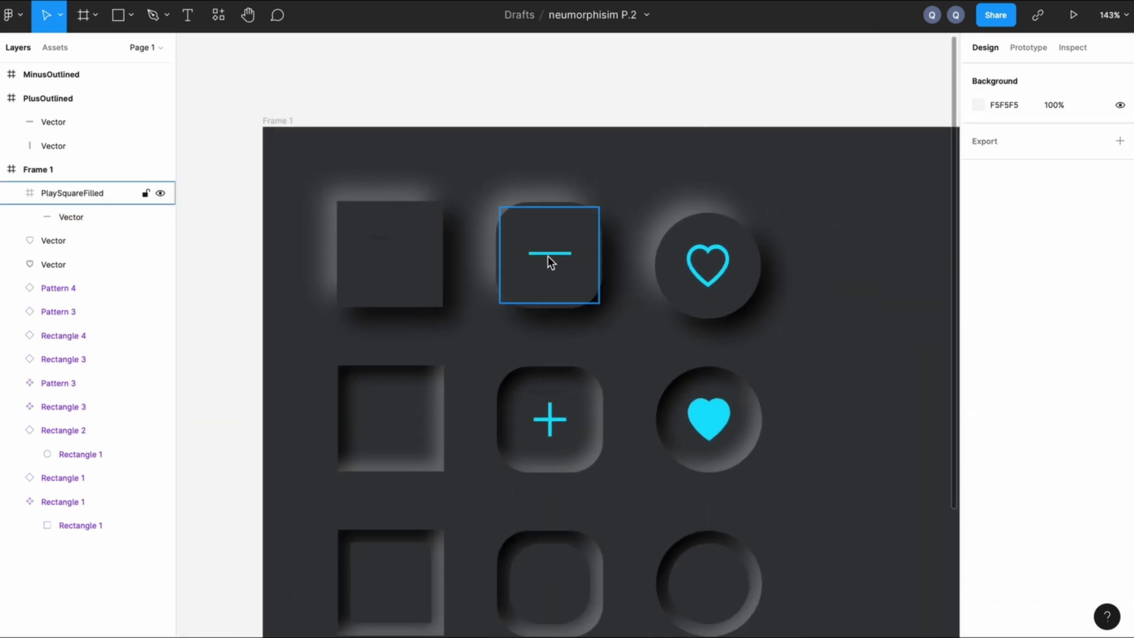
double_click(548, 256)
key(alt)
key(Down)
key(Down)
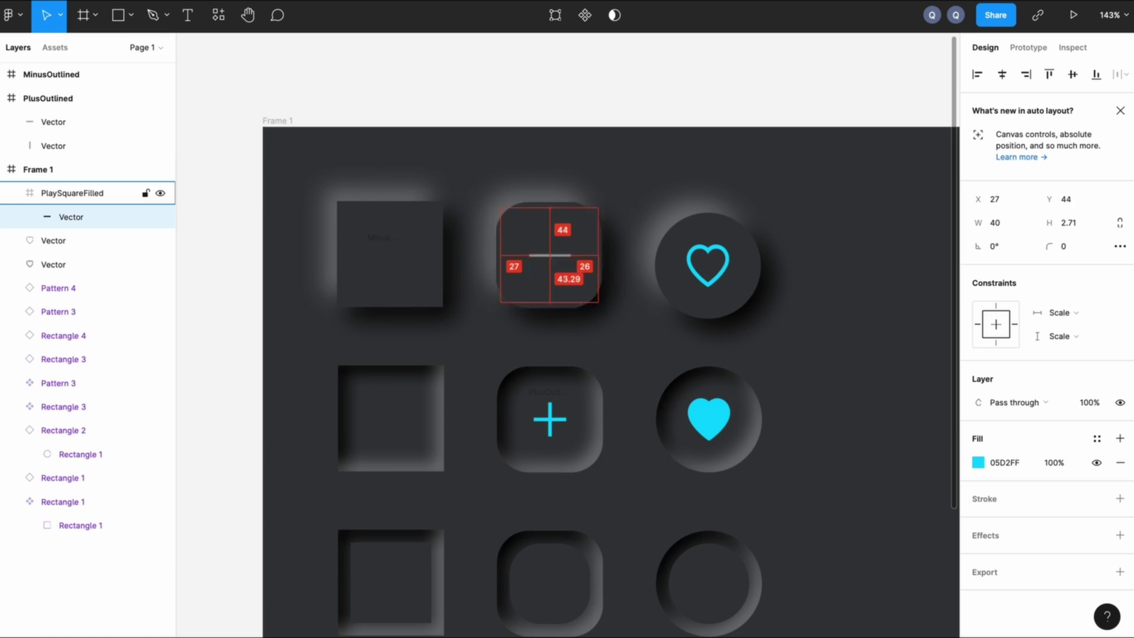
key(Down)
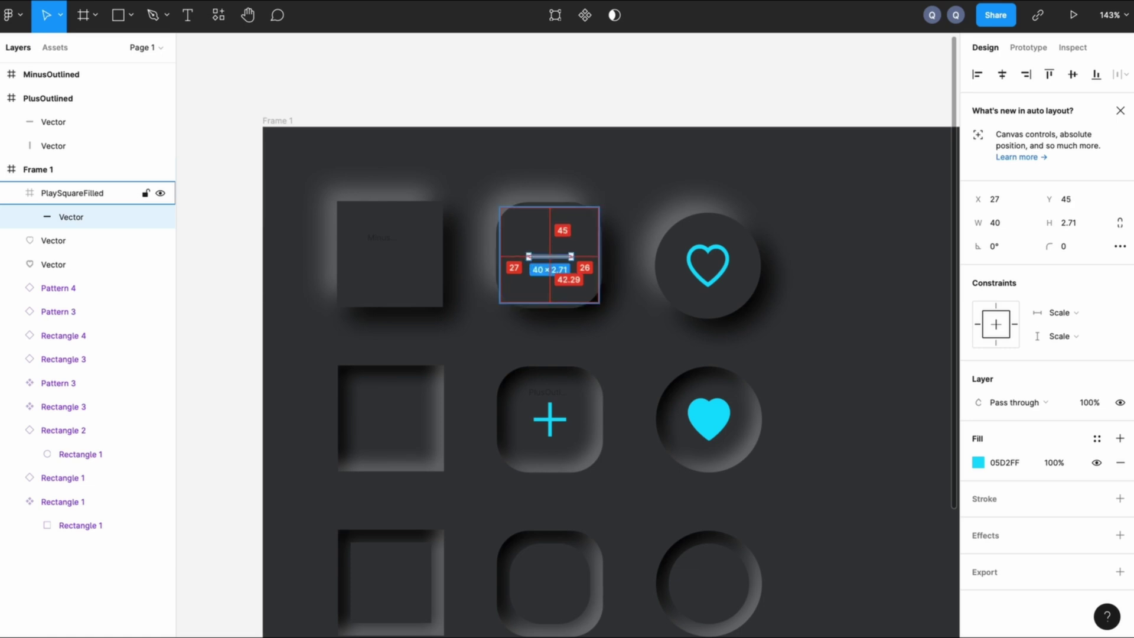
key(Up)
key(Up)
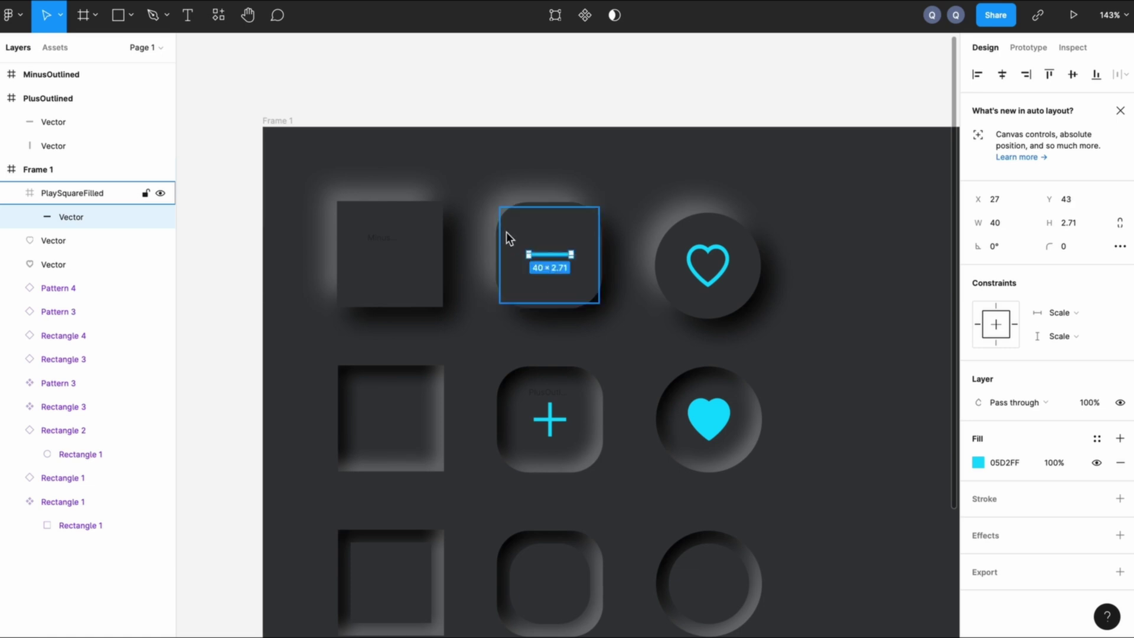
Step: Swap the filled bell into the bottom-right circle and check its centring for comparison
click(819, 314)
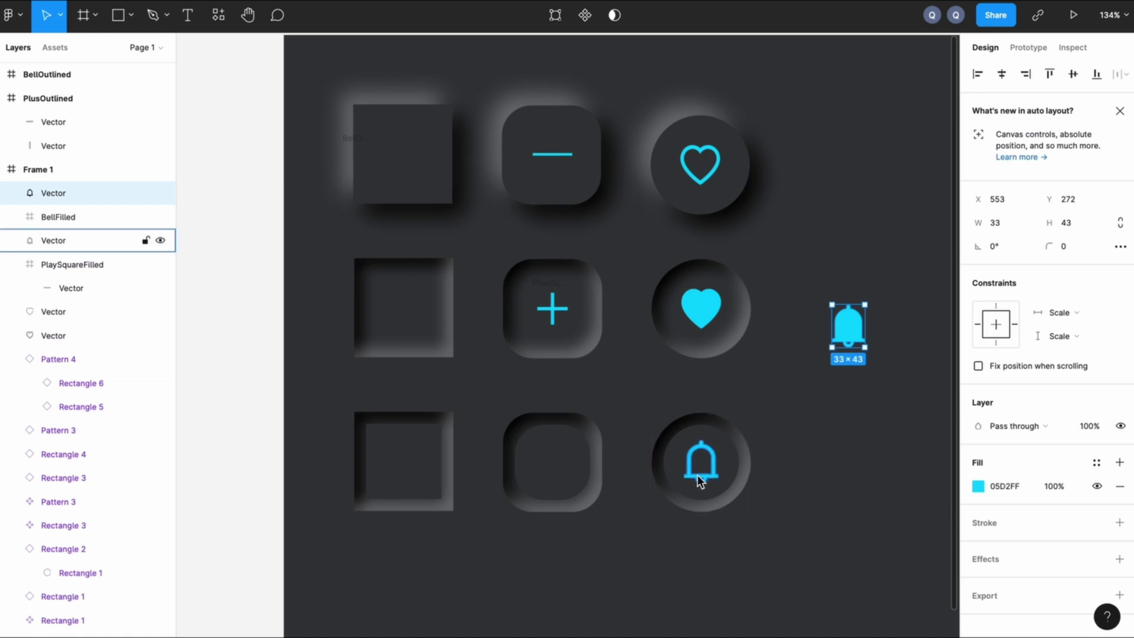
click(698, 473)
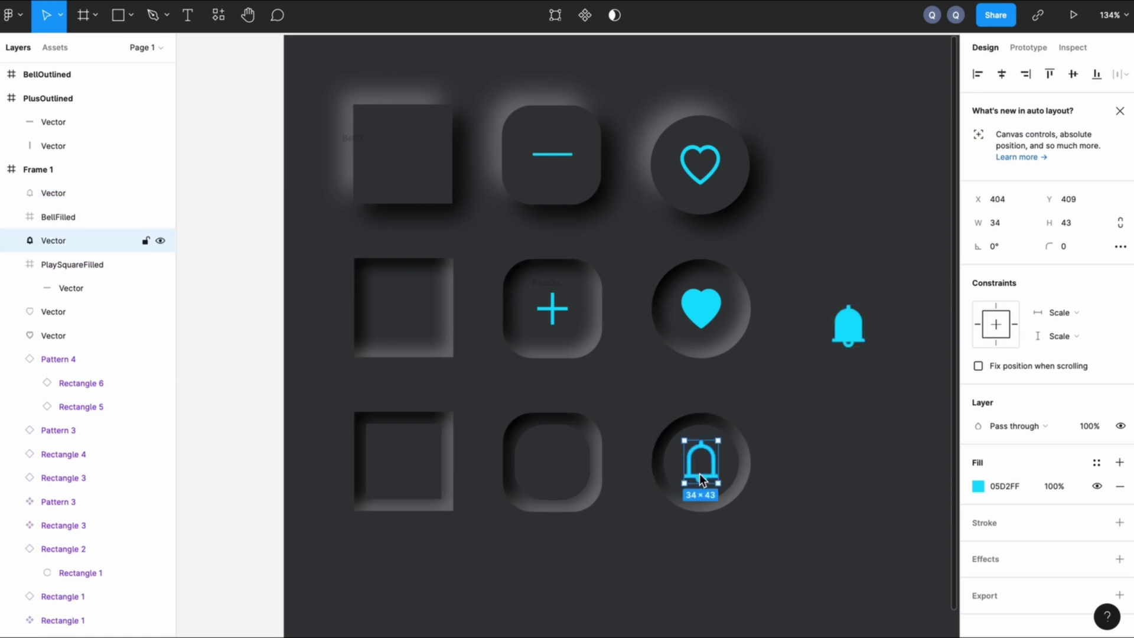
drag(711, 468, 847, 469)
drag(843, 335, 708, 452)
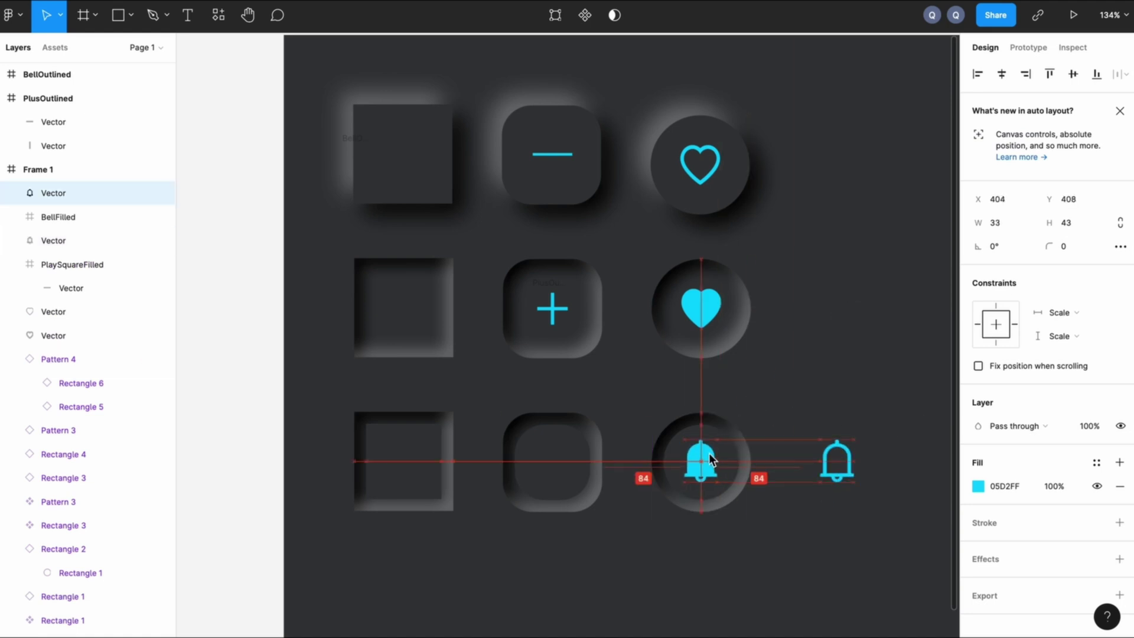
click(785, 563)
click(702, 467)
key(alt)
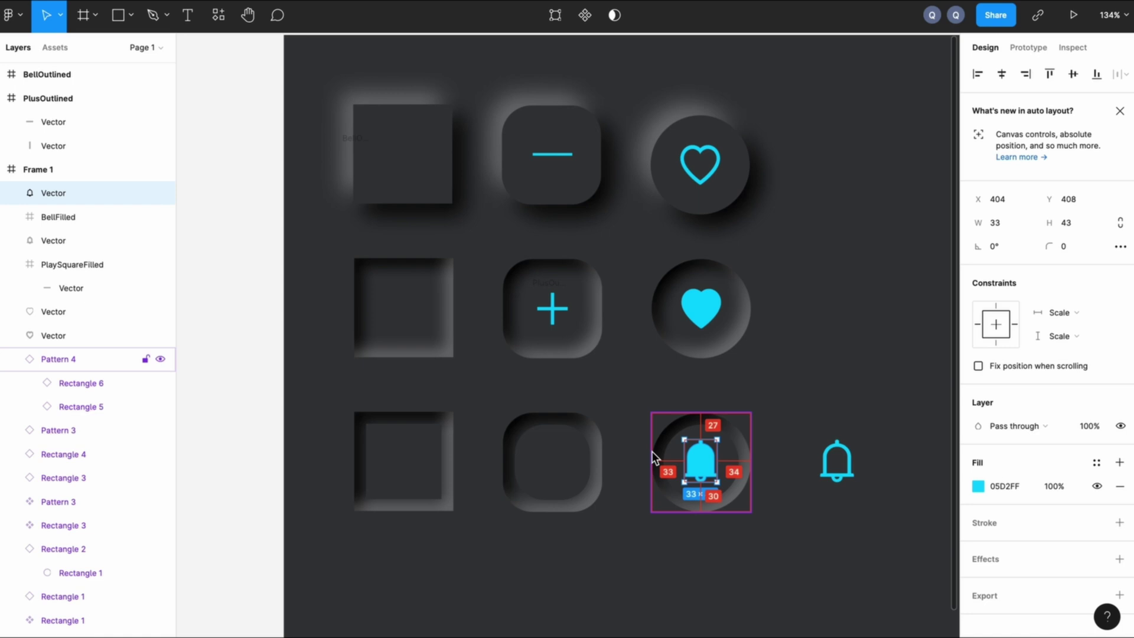
key(Down)
key(Down)
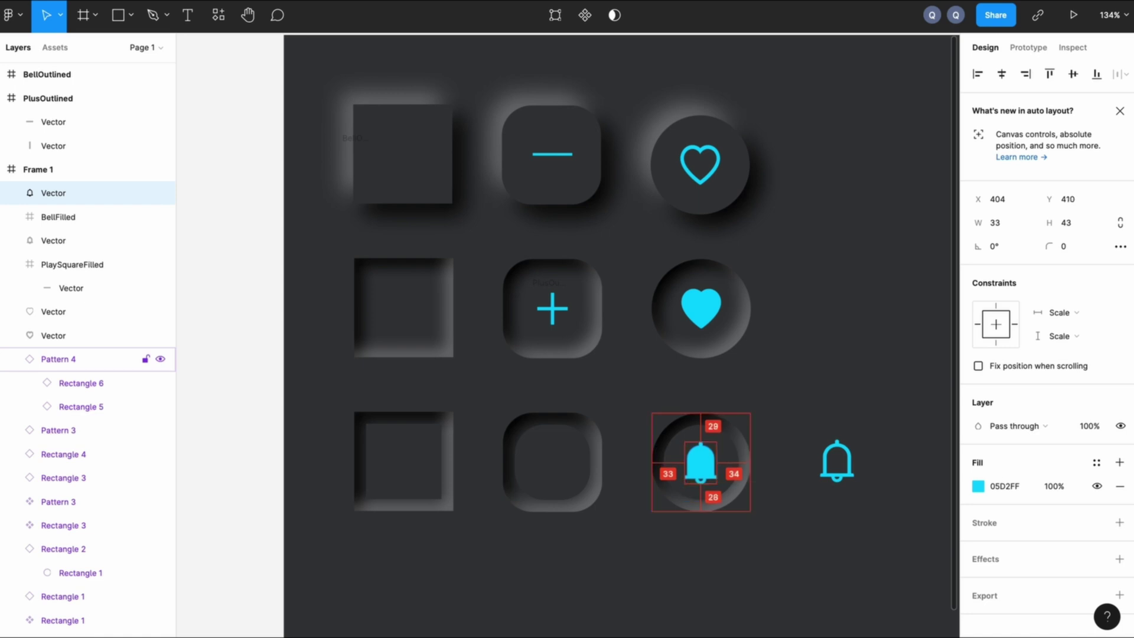
key(Up)
click(882, 361)
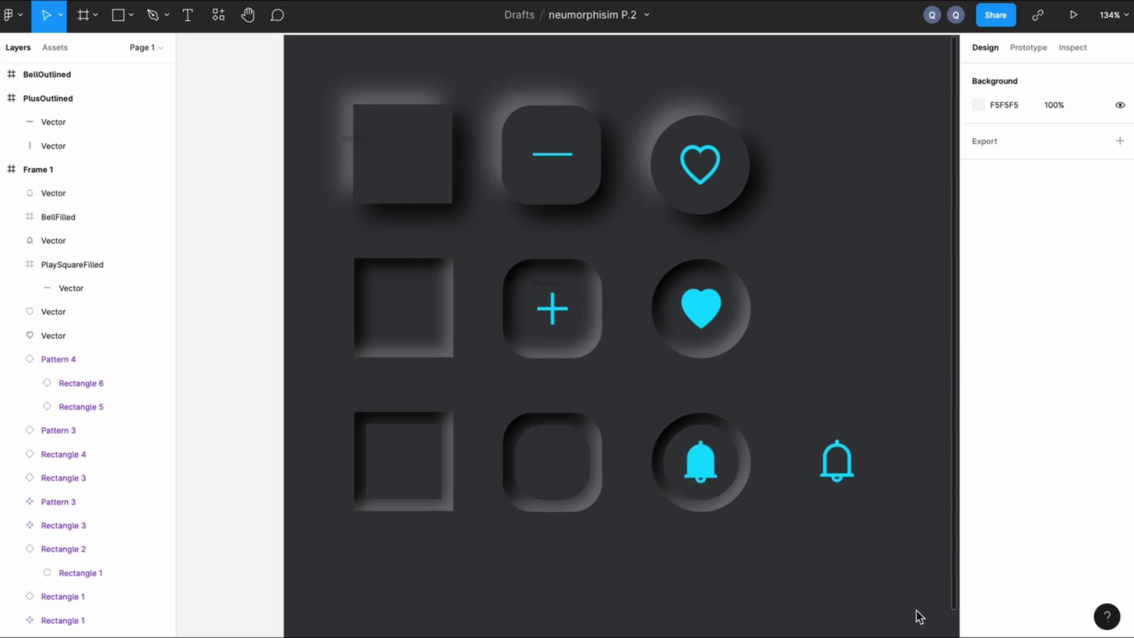
Step: Put the outlined bell back in the circle and delete the spare filled bell
click(702, 468)
mouse_move(714, 470)
mouse_down()
mouse_move(835, 460)
mouse_move(707, 452)
mouse_up()
shift+click(709, 458)
click(785, 437)
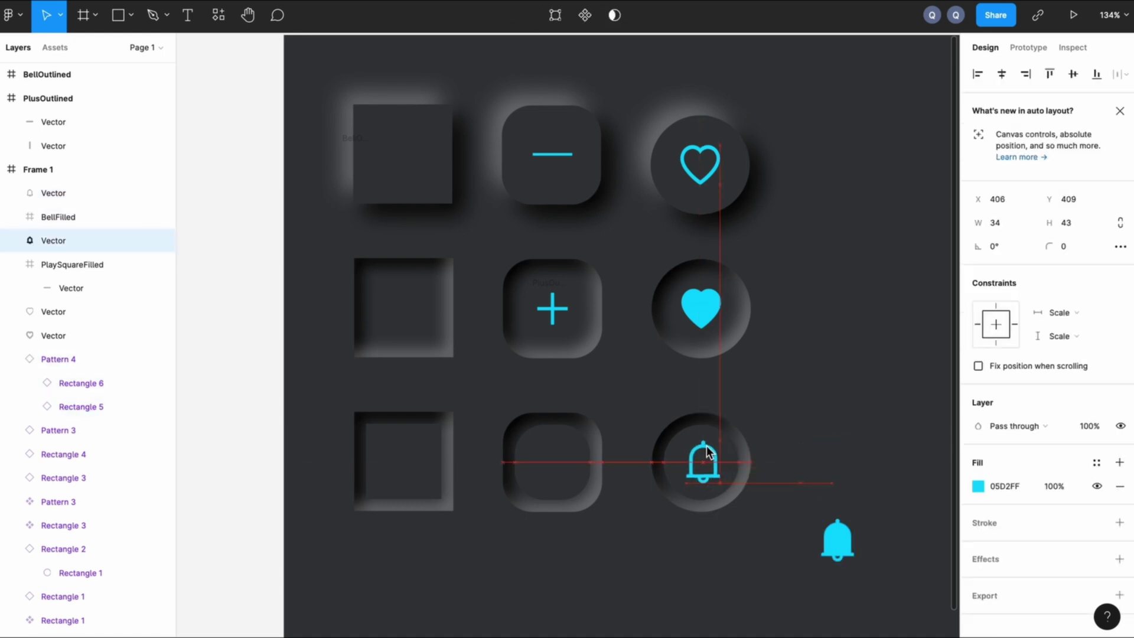
click(838, 542)
key(Delete)
Step: Nudge the outlined bell 2 px left to centre it in the circle
click(707, 471)
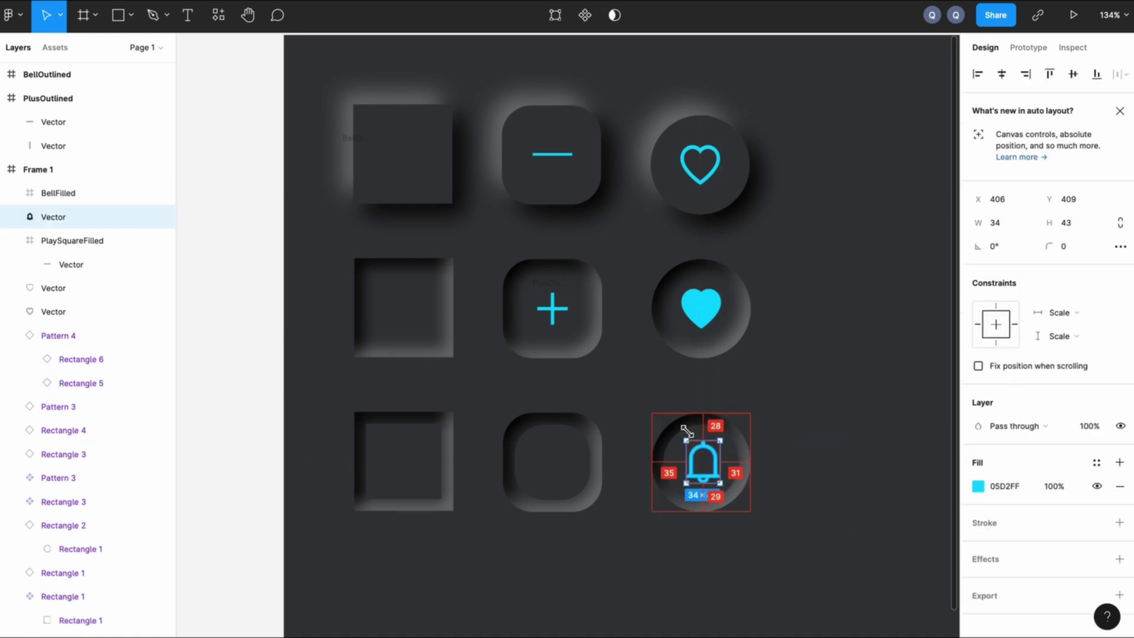
key(Left)
key(Left)
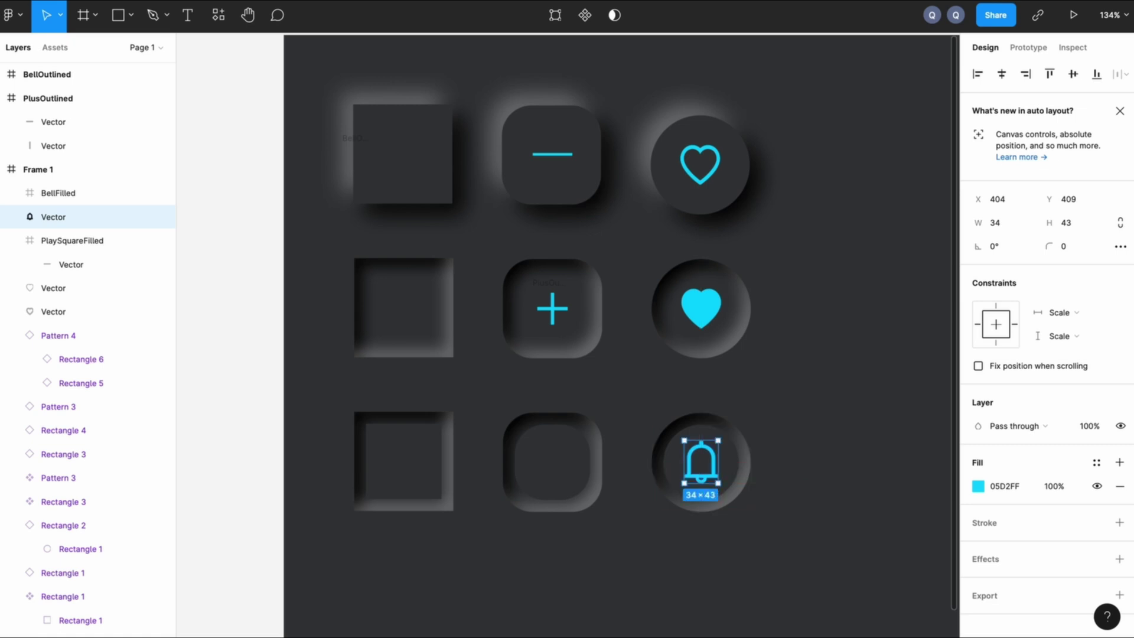
click(856, 374)
scroll(856, 375, right, 3)
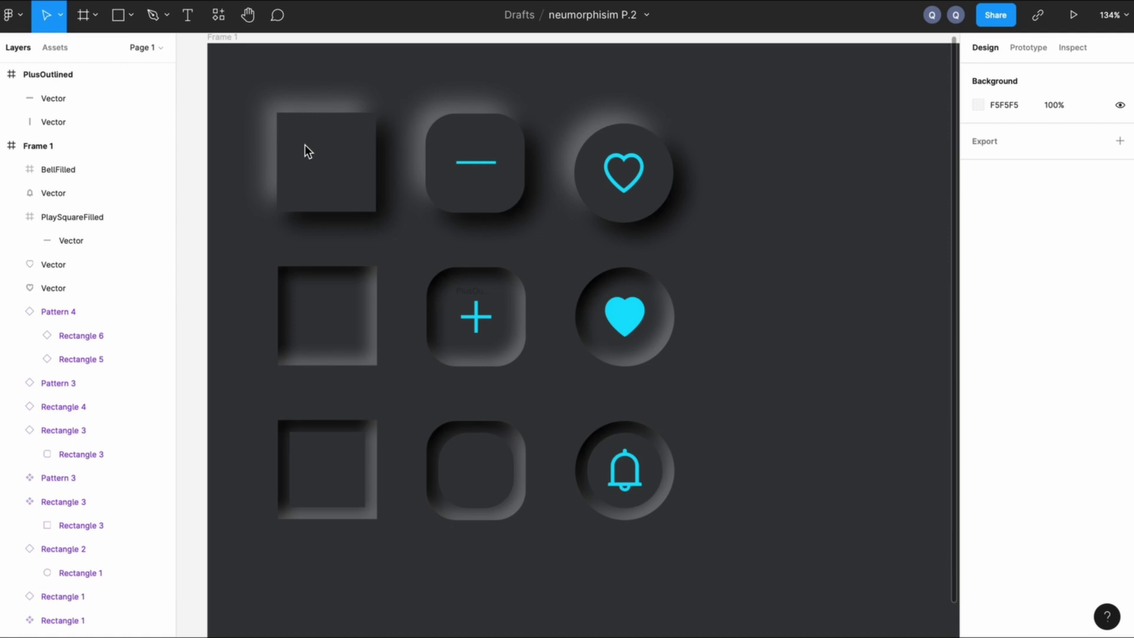
Step: Insert the BarsOutlined icon from Ant Icons and move it into the top-left square
click(24, 17)
mouse_move(116, 255)
click(213, 262)
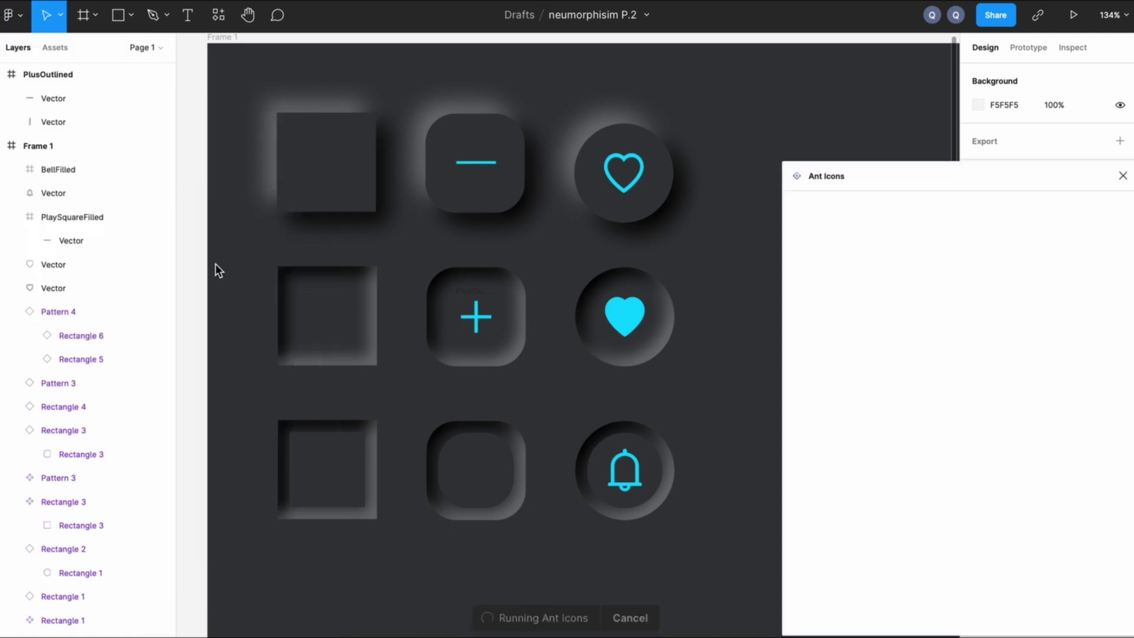
scroll(885, 444, down, 3)
click(1052, 457)
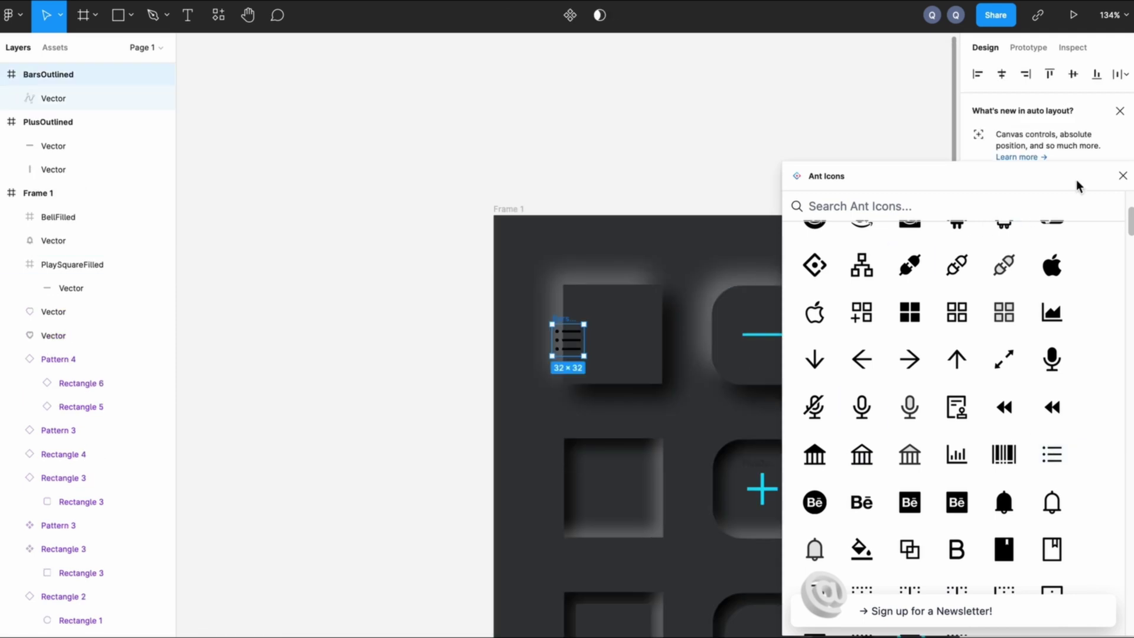
click(1123, 176)
drag(567, 339, 609, 345)
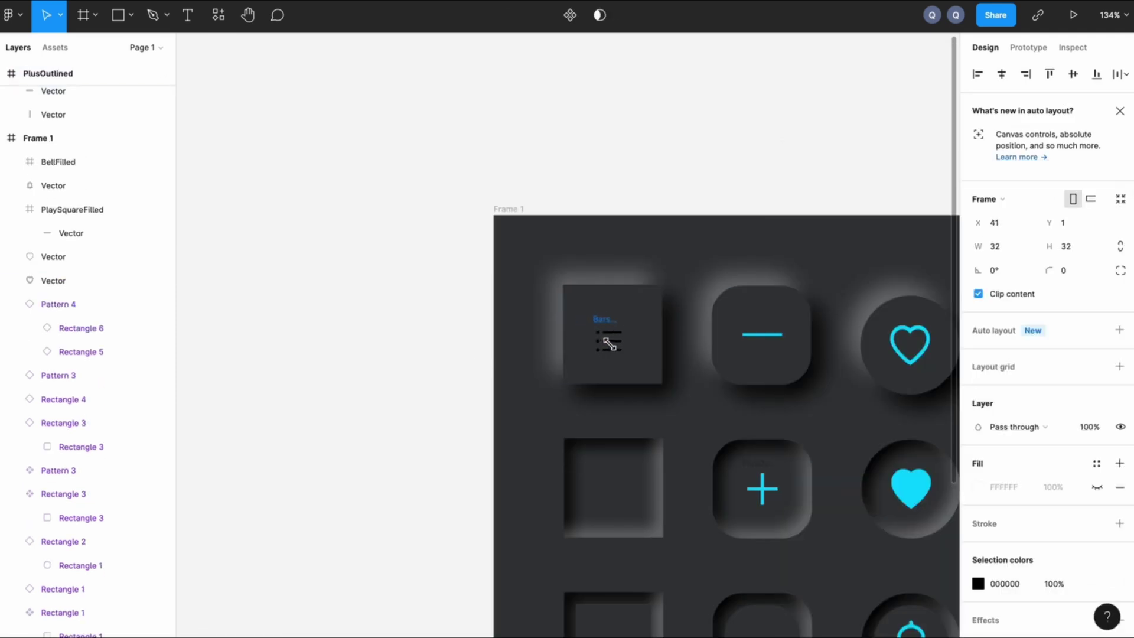
Step: Colour the bars icon cyan 05D2FF and resize it to 40×40
scroll(662, 446, up, 5)
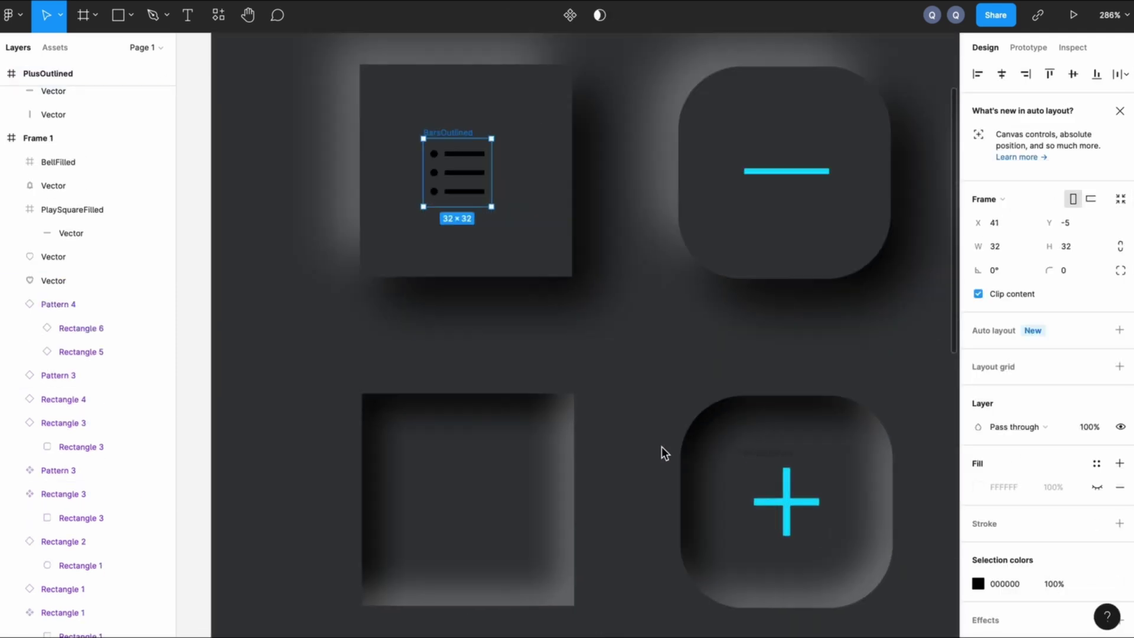
click(978, 583)
click(871, 576)
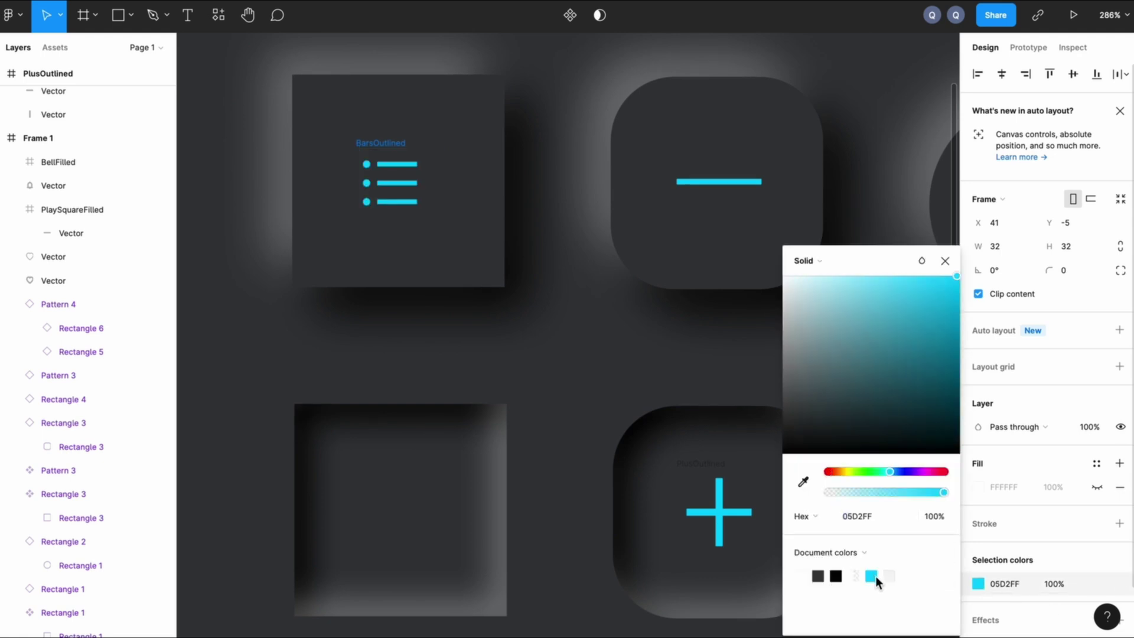
text(40)
key(Return)
text(40)
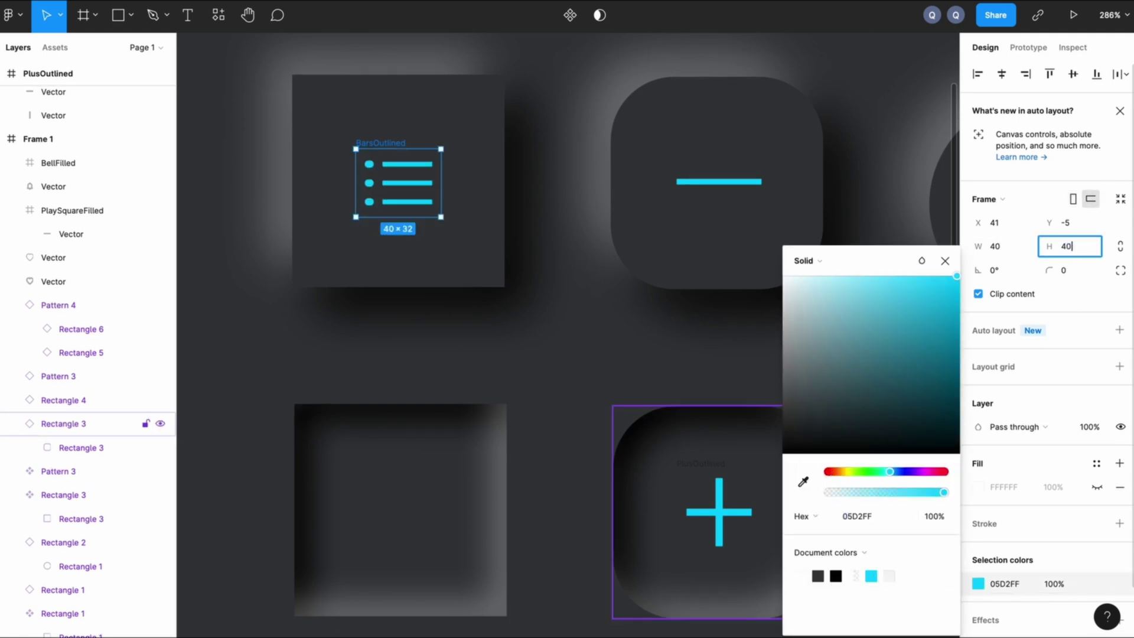
key(Return)
double_click(414, 177)
key(k)
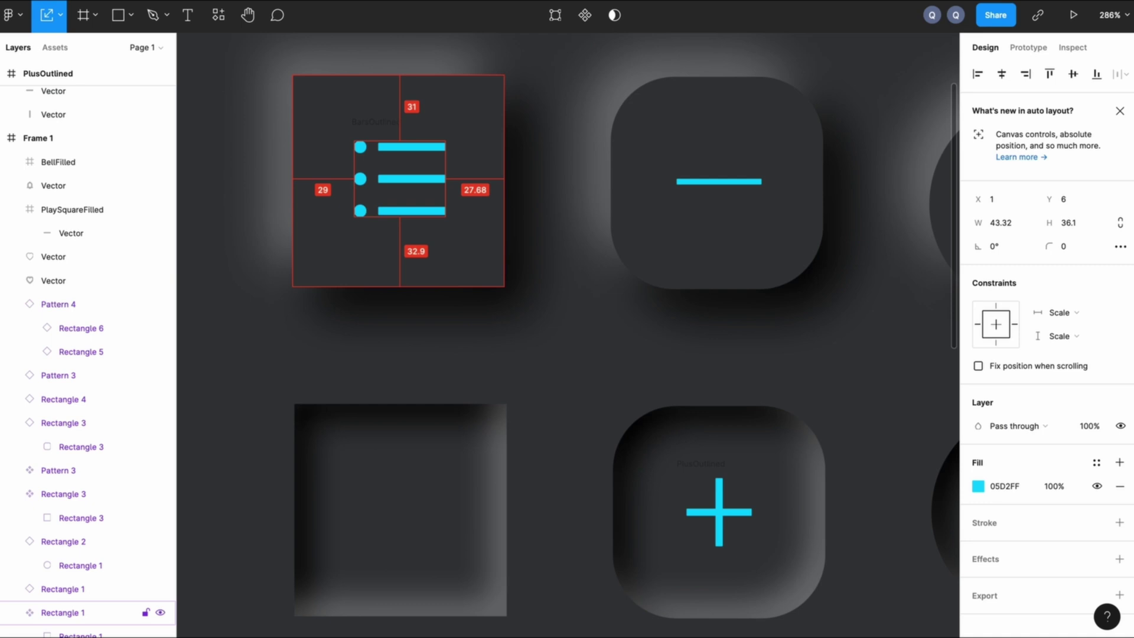
click(371, 292)
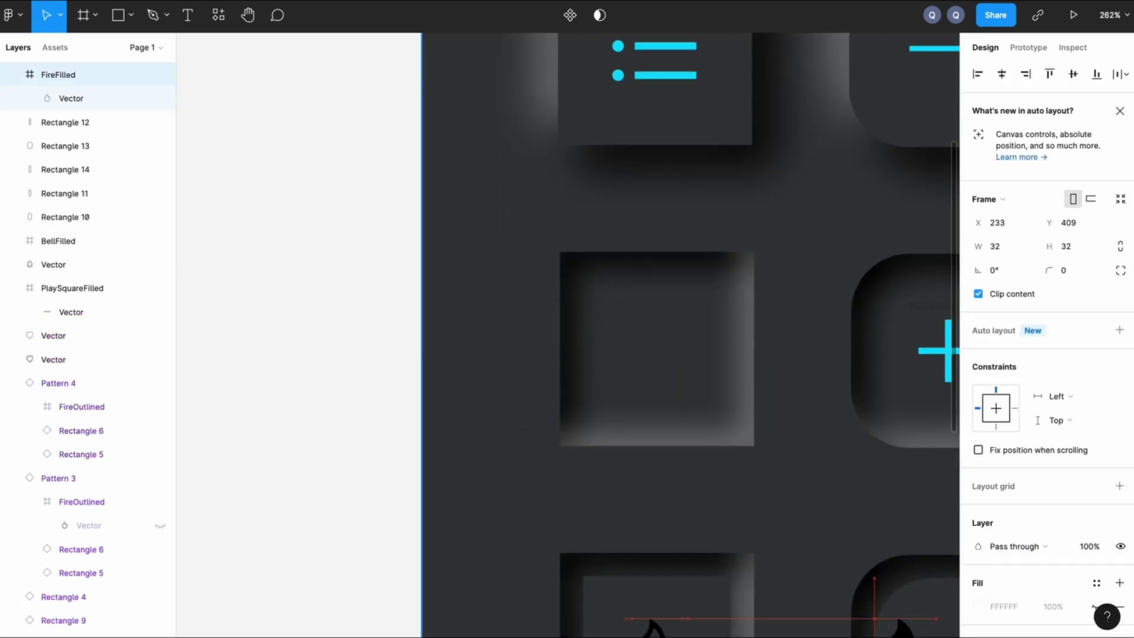
Step: Place the filled flame in the inset rounded square and tint both flames cyan
drag(898, 627, 779, 565)
scroll(1094, 469, down, 2)
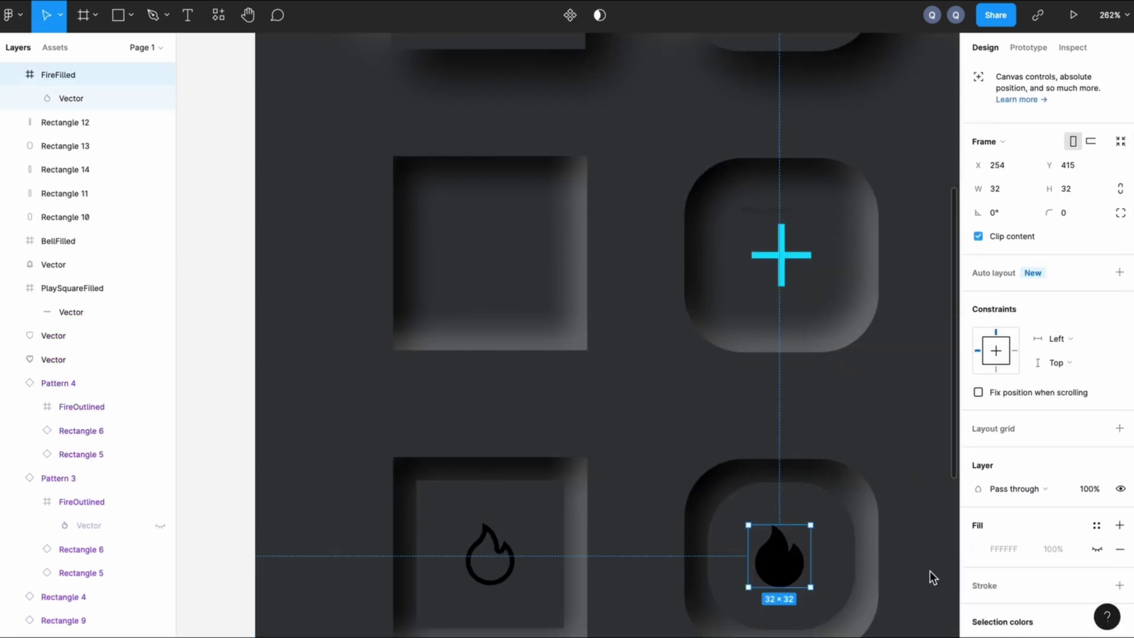
key(Return)
click(978, 459)
text(00C2FF)
key(Escape)
key(Escape)
key(Escape)
scroll(441, 503, down, 2)
double_click(442, 503)
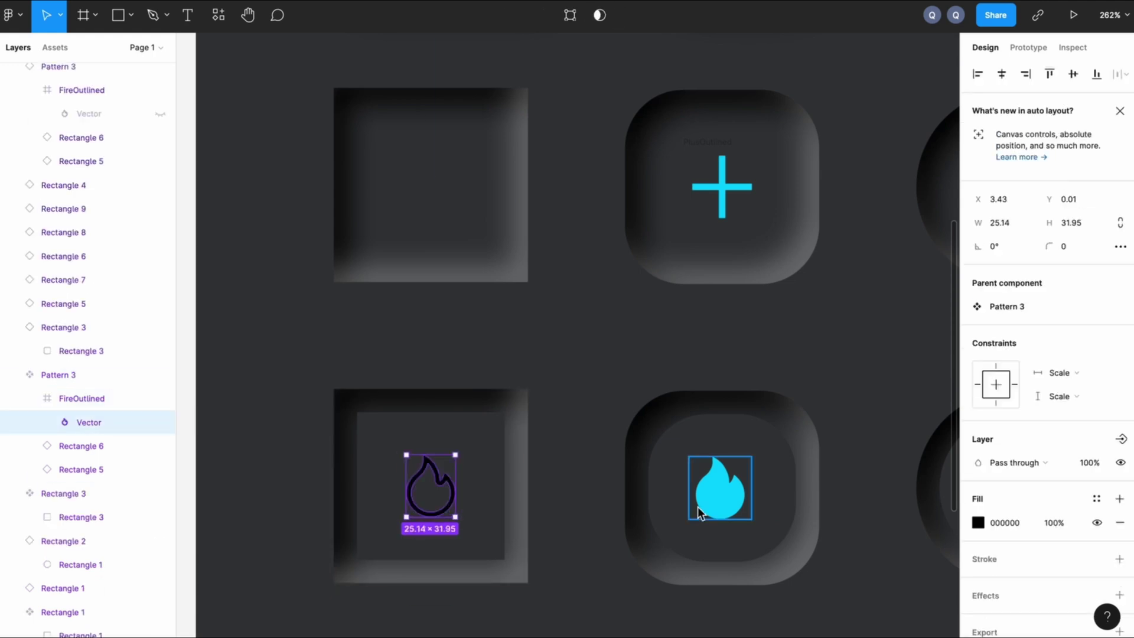
click(978, 524)
text(05D2FF)
key(Escape)
key(Escape)
Step: Give the filled flame a red-to-orange linear gradient with a fully opaque second stop
scroll(612, 610, right, 3)
scroll(612, 610, down, 1)
double_click(622, 457)
click(977, 462)
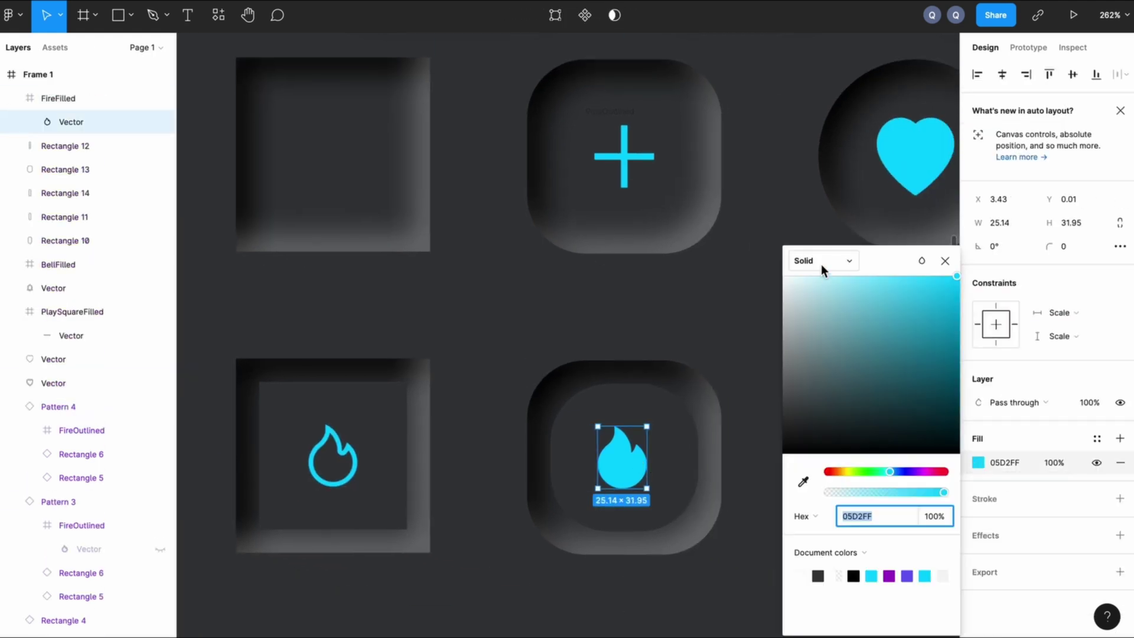
click(805, 258)
click(810, 272)
drag(834, 472, 820, 474)
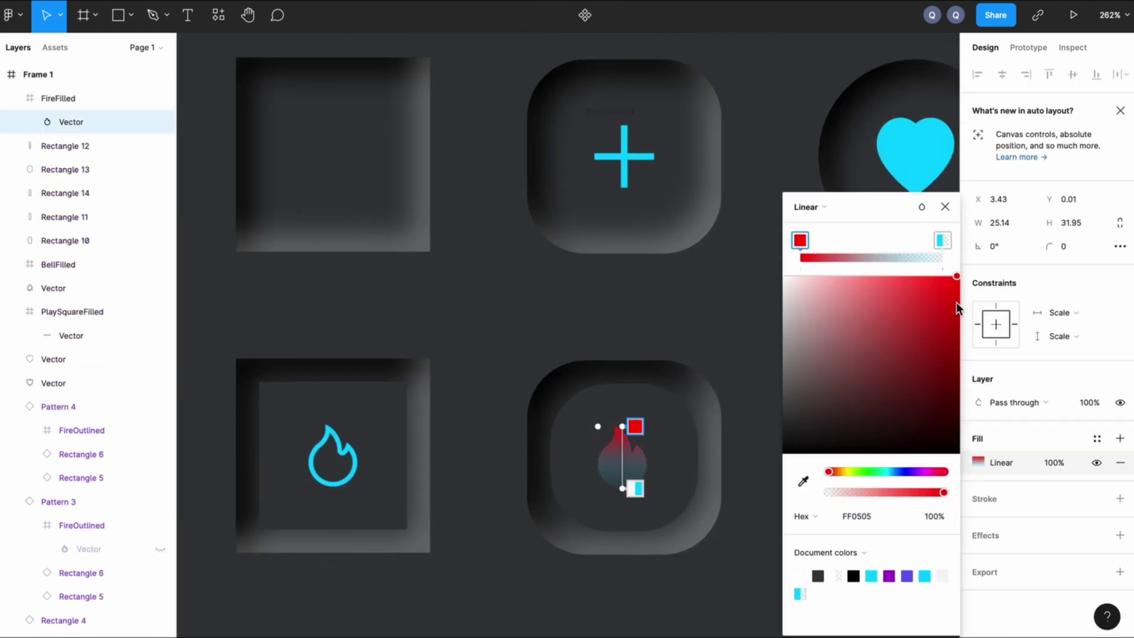
click(943, 240)
click(943, 491)
click(945, 207)
key(Escape)
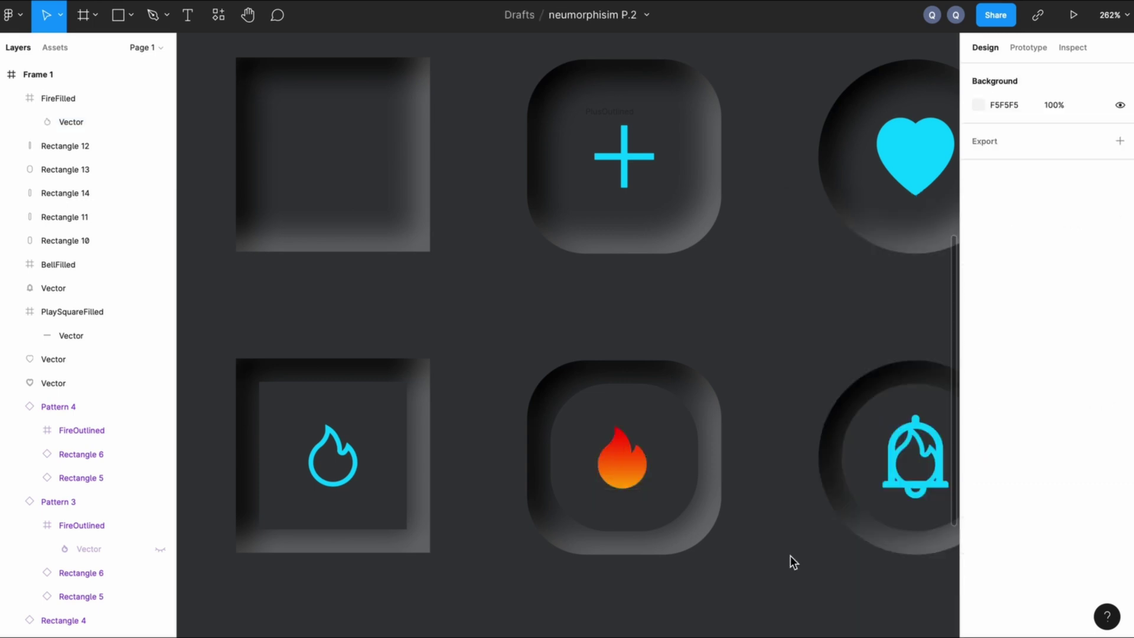
Step: Give the outlined flame the same red-to-orange linear gradient fill
double_click(339, 478)
double_click(345, 485)
click(978, 518)
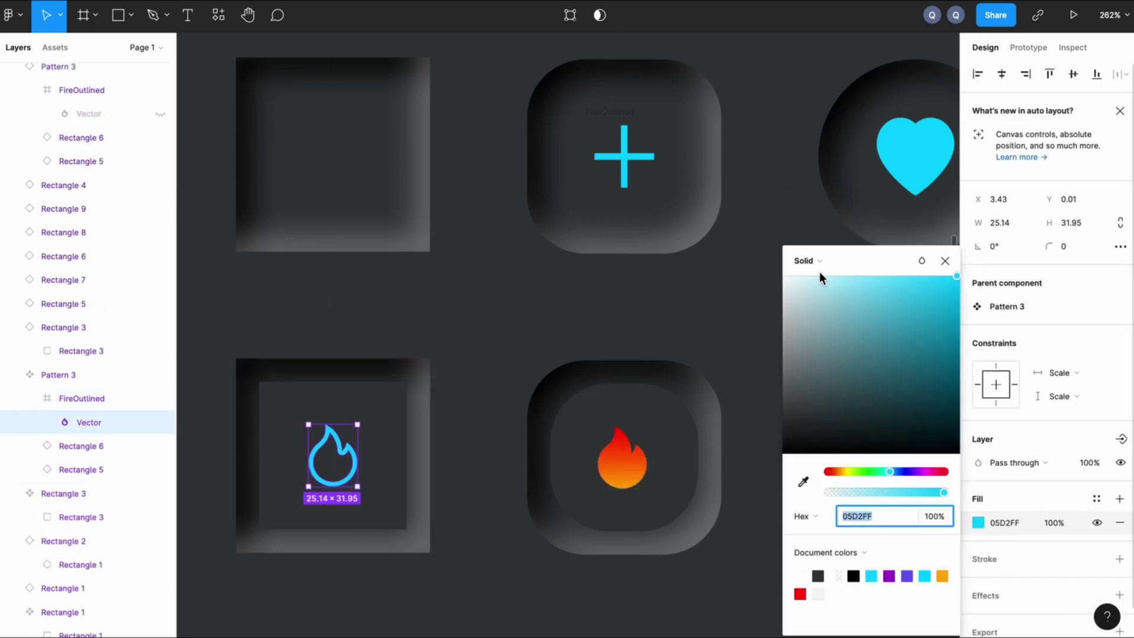
click(806, 258)
click(810, 273)
click(818, 594)
click(800, 593)
click(817, 593)
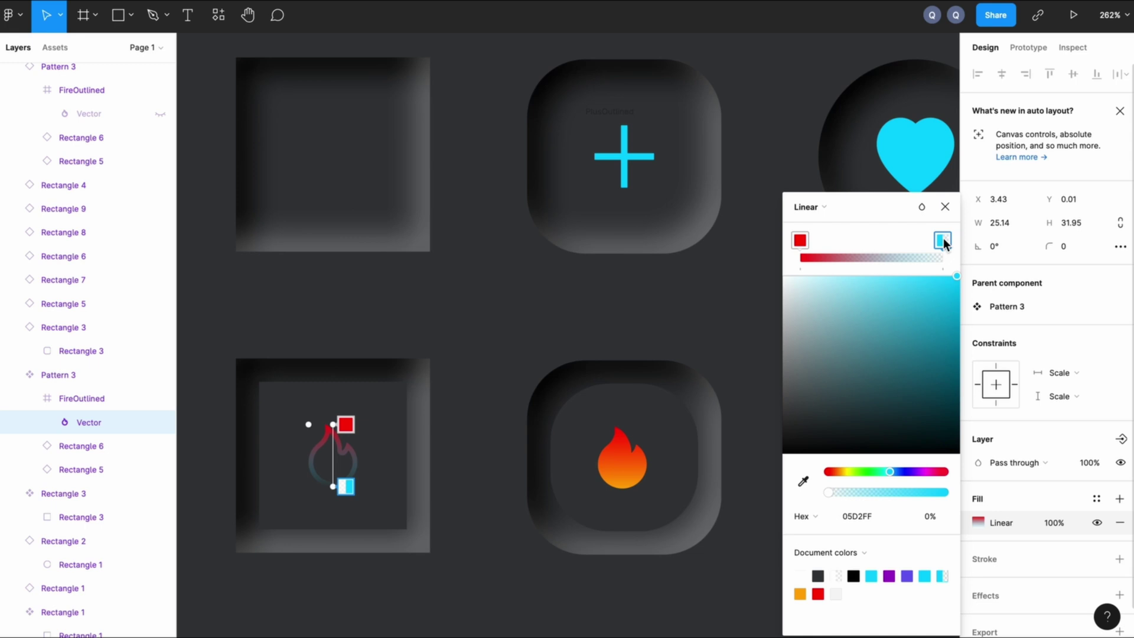
click(942, 240)
click(943, 492)
click(945, 206)
key(Escape)
Step: Pan around the canvas and relaunch the Ant Icons plugin
scroll(842, 431, right, 3)
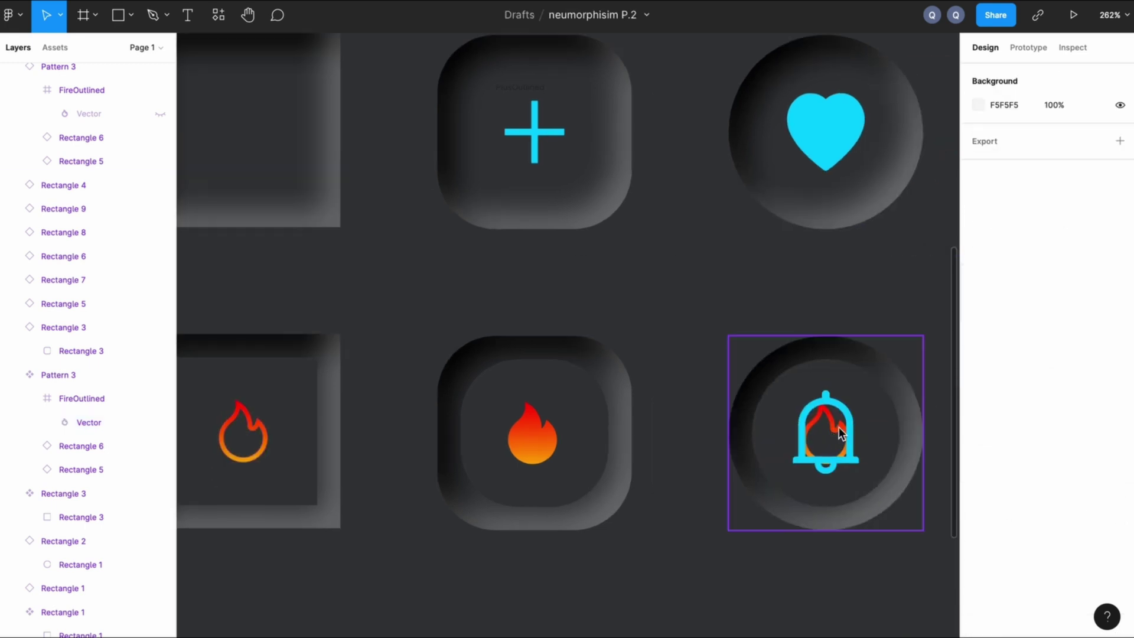
scroll(88, 147, up, 5)
scroll(638, 539, left, 5)
scroll(638, 539, up, 3)
scroll(655, 420, down, 1)
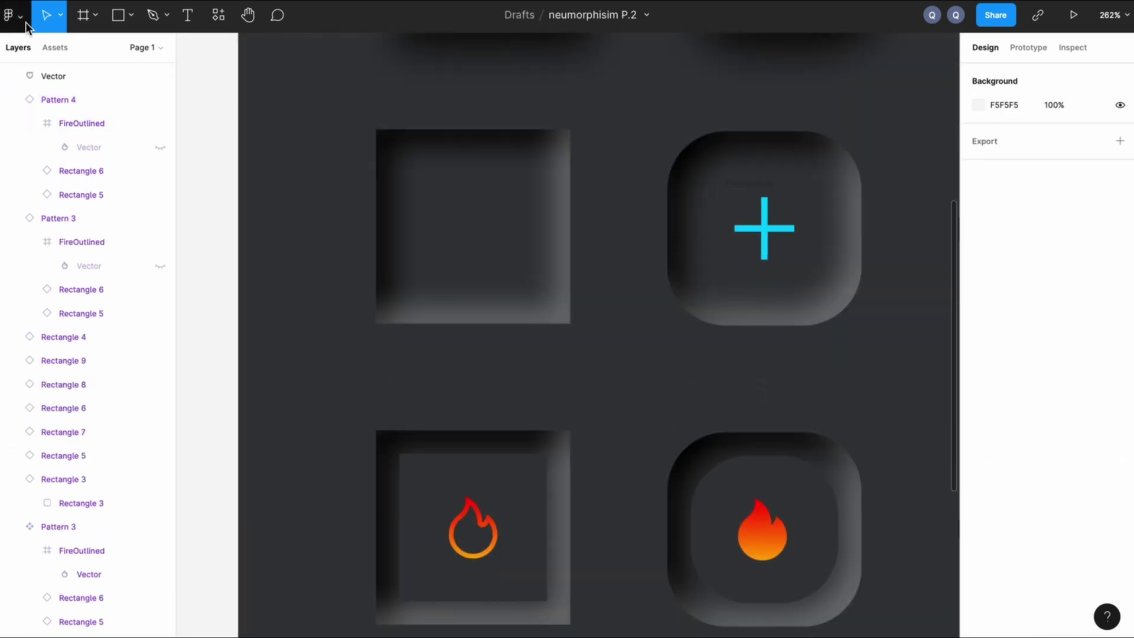
click(13, 15)
click(225, 261)
Step: Size a track bar to 25×200 and move it up beside the existing bar
scroll(953, 465, down, 5)
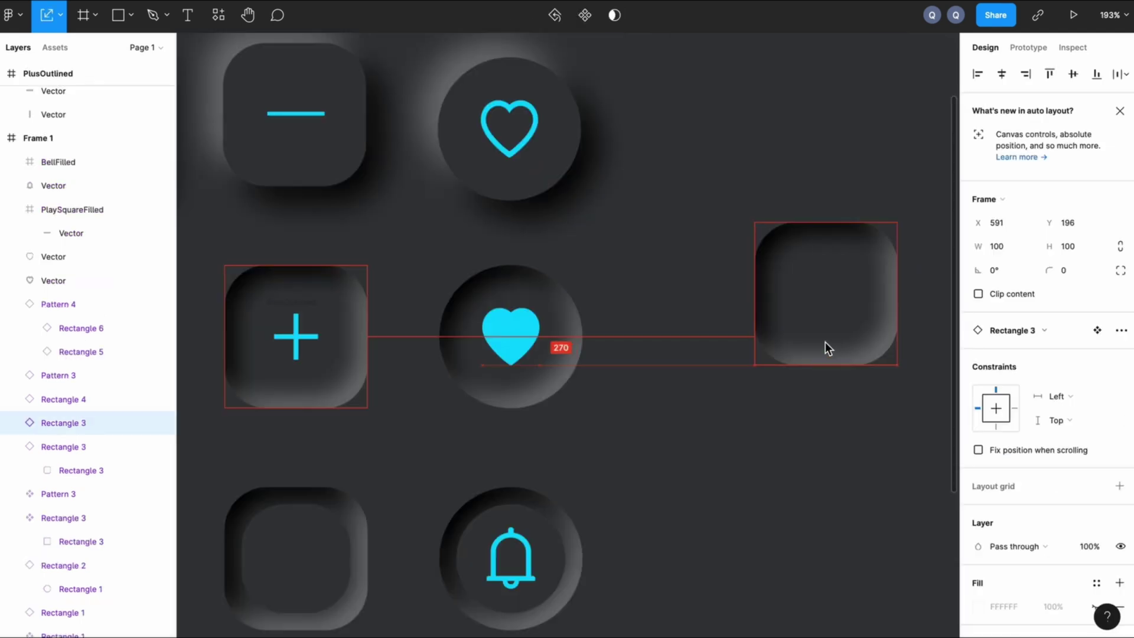
drag(824, 342, 623, 372)
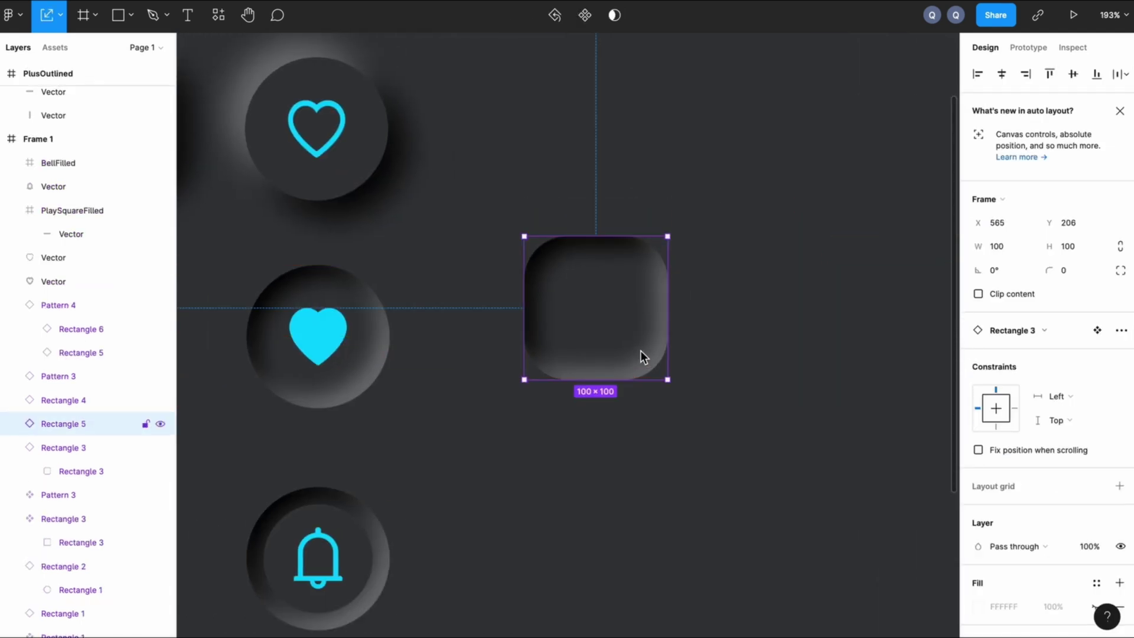
key(Return)
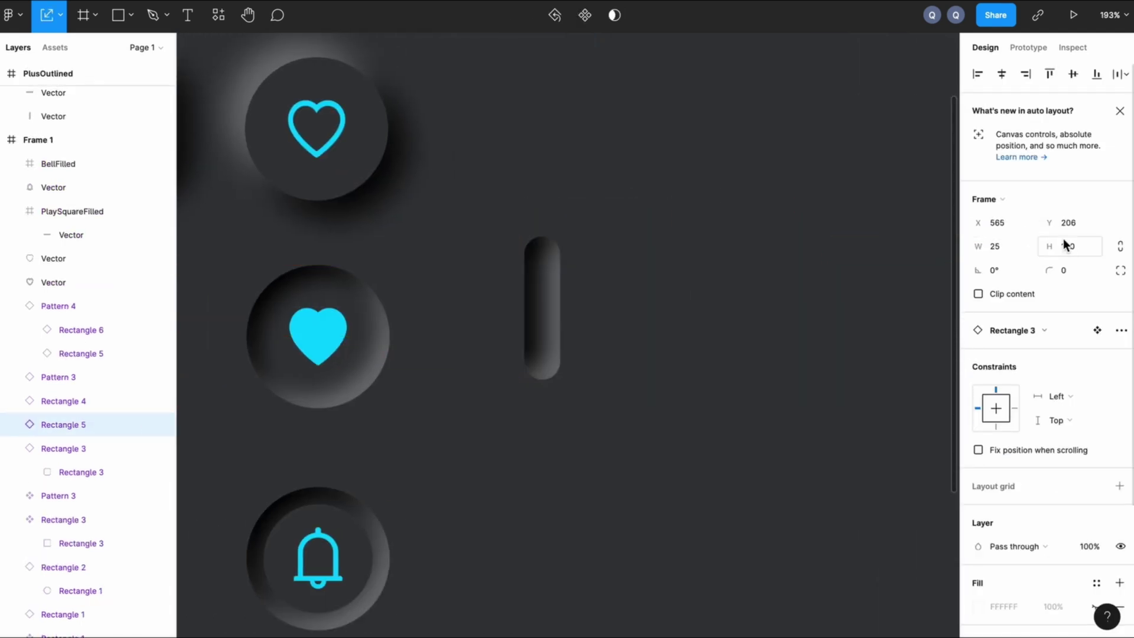
click(1068, 247)
text(200)
key(Return)
drag(566, 404, 608, 259)
click(782, 349)
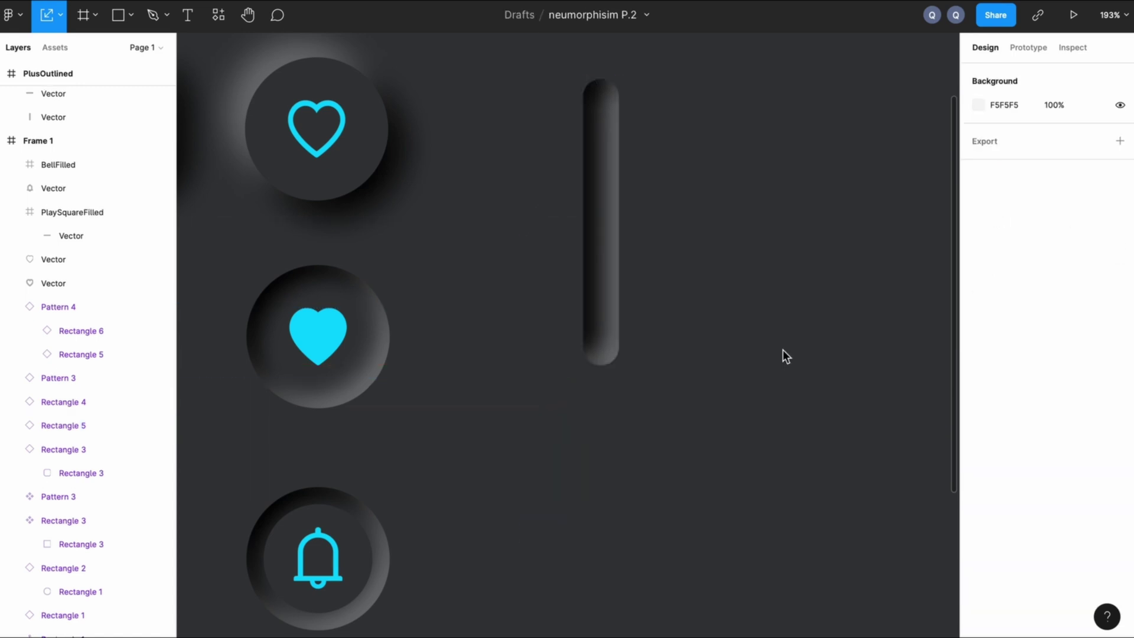
Step: Alt-drag copies of the two bars rightward, then duplicate the rightmost into a fifth track
scroll(782, 349, down, 5)
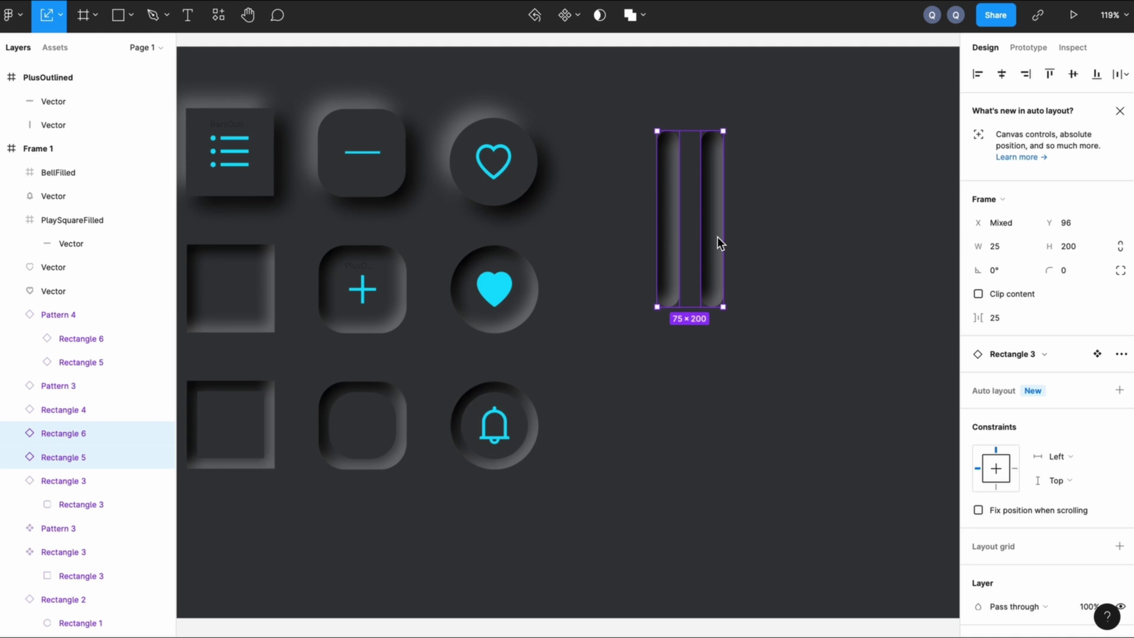
drag(714, 236, 801, 236)
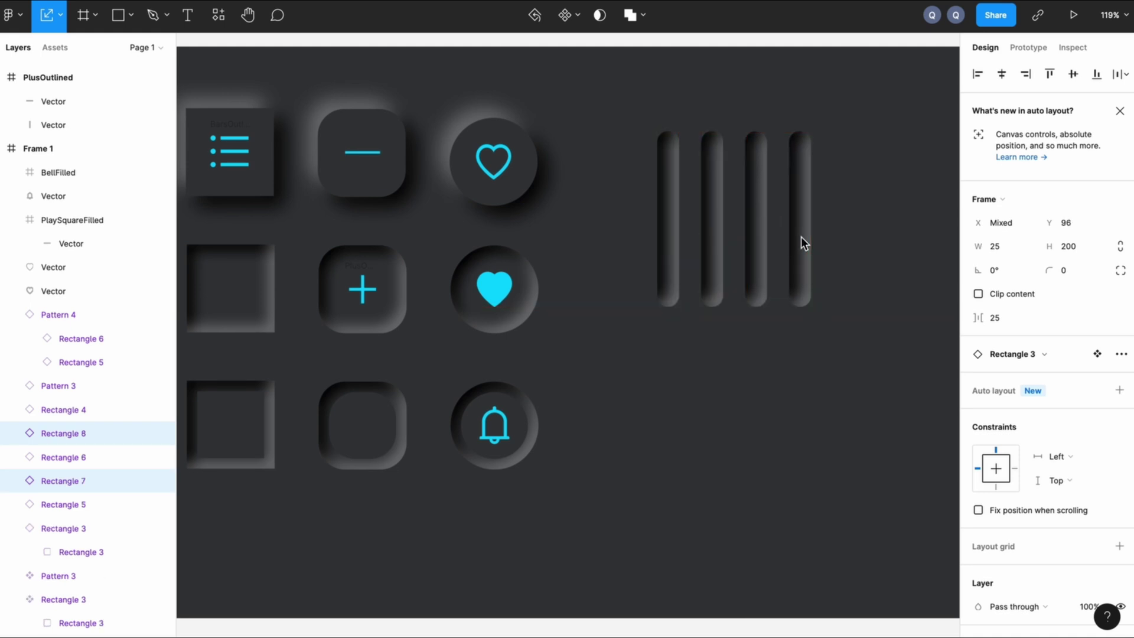
click(863, 252)
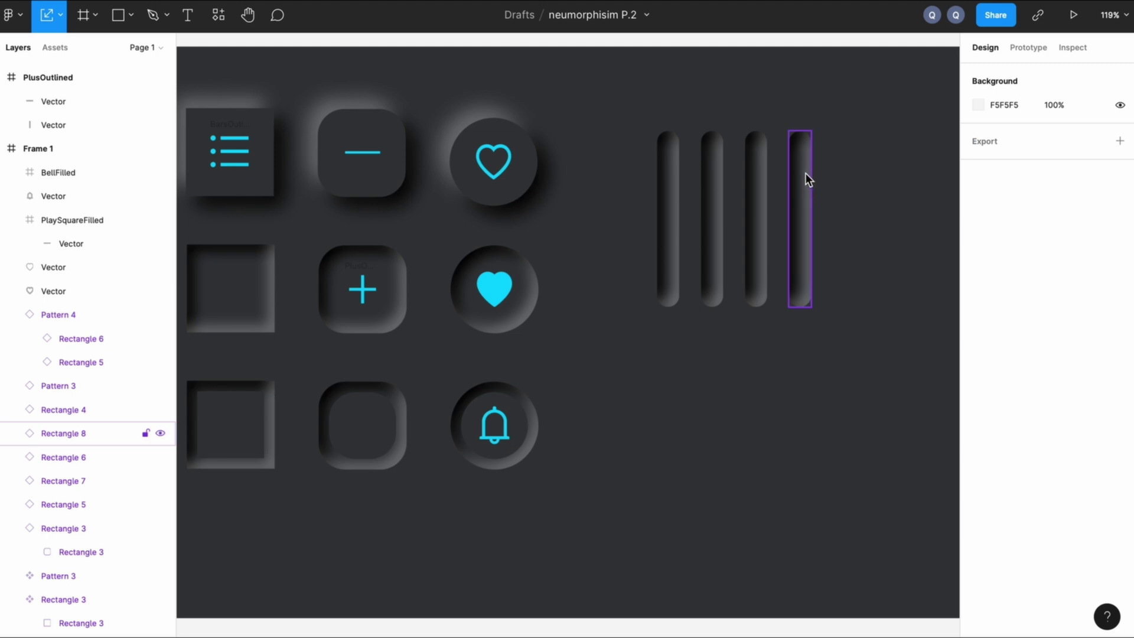
click(800, 187)
drag(797, 213, 846, 212)
click(863, 377)
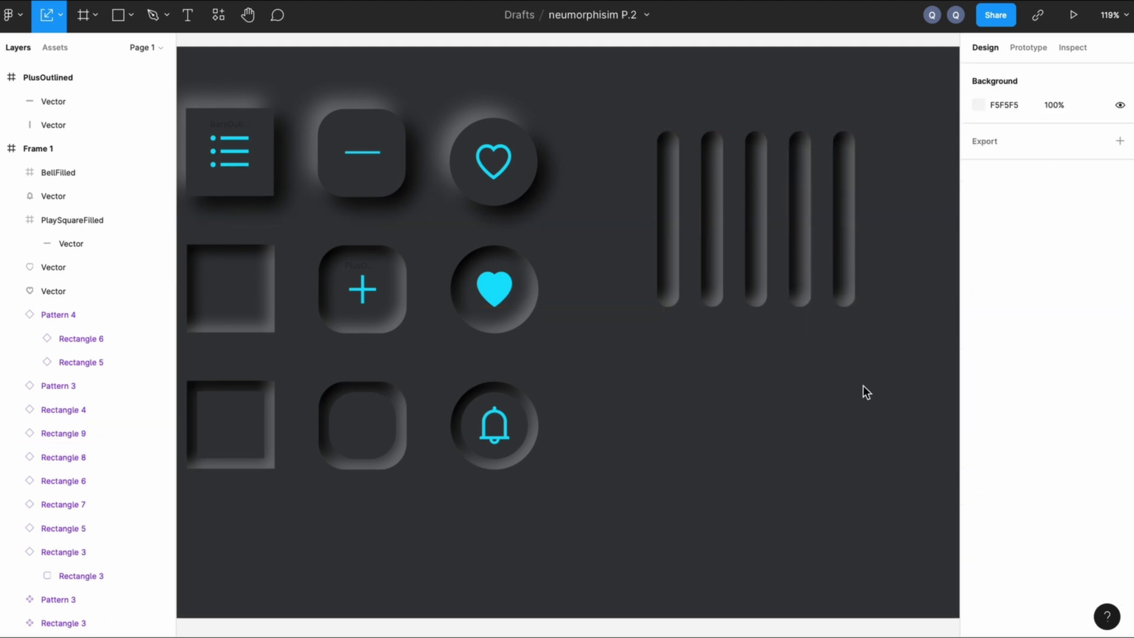
scroll(625, 377, up, 3)
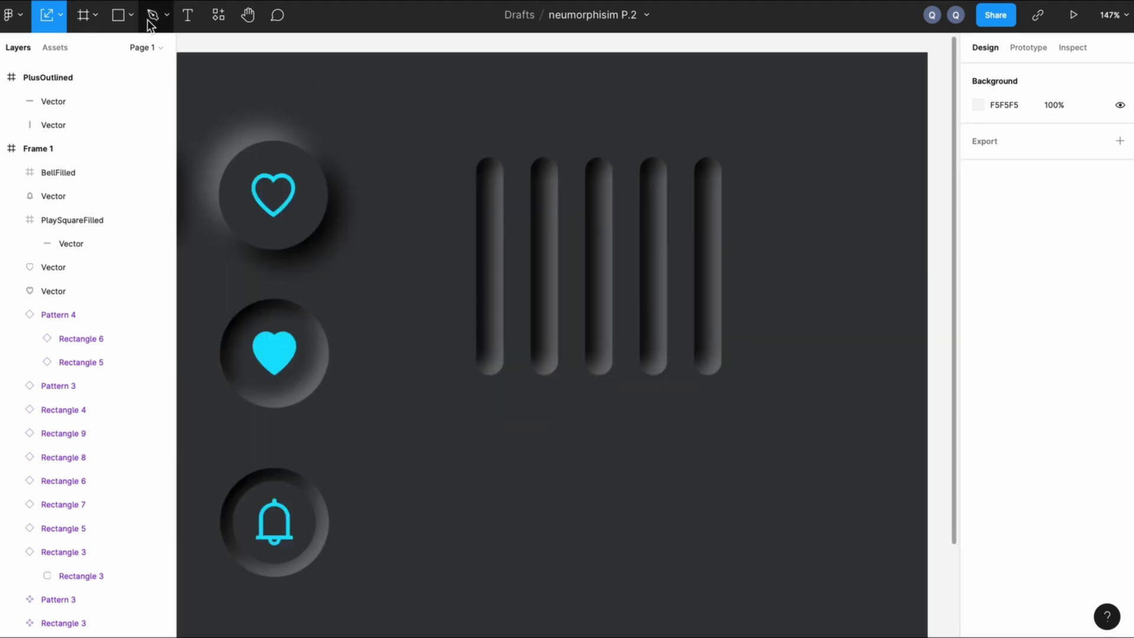
Step: Draw a 25×50 pill with radius 30 at the bottom of the first track
click(131, 18)
click(120, 52)
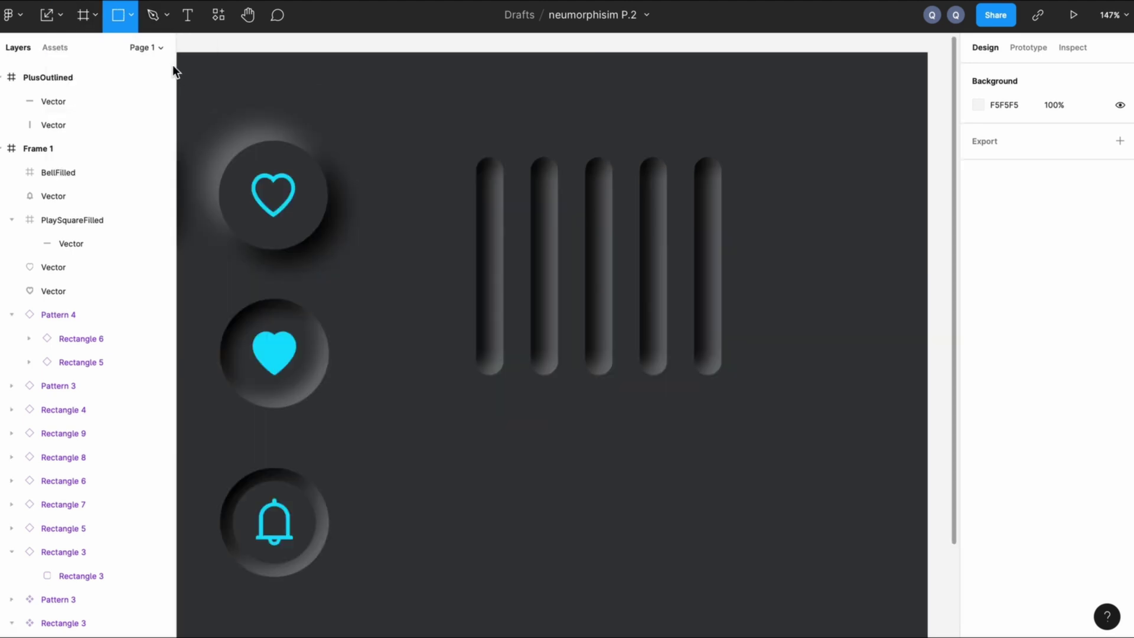
mouse_move(464, 416)
mouse_down()
mouse_move(523, 519)
mouse_move(496, 522)
mouse_up()
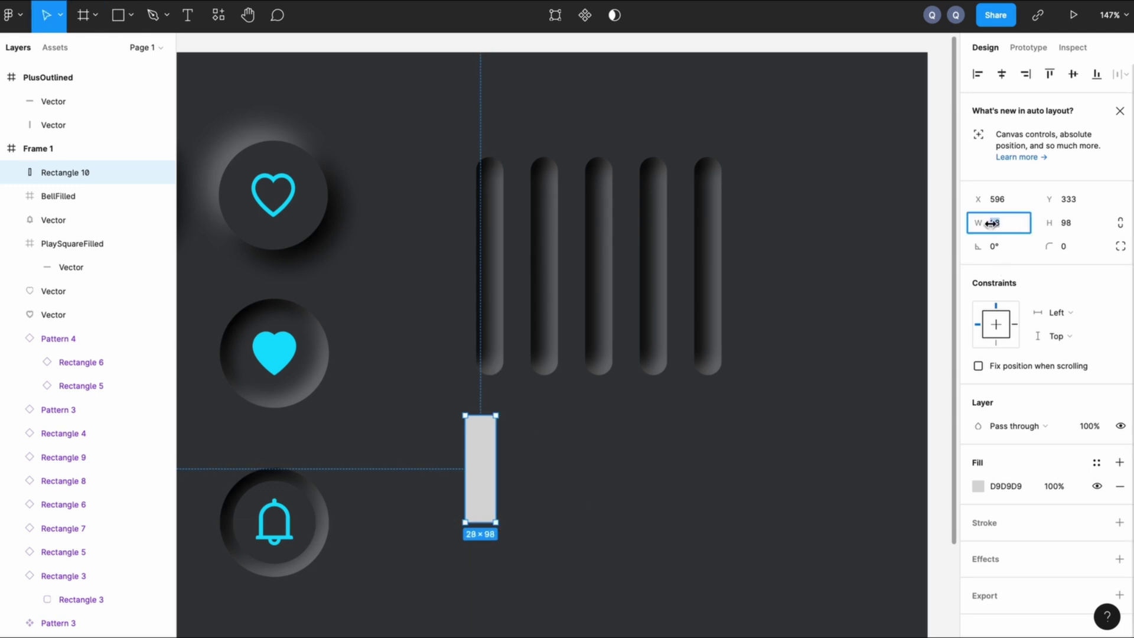
text(25)
key(Return)
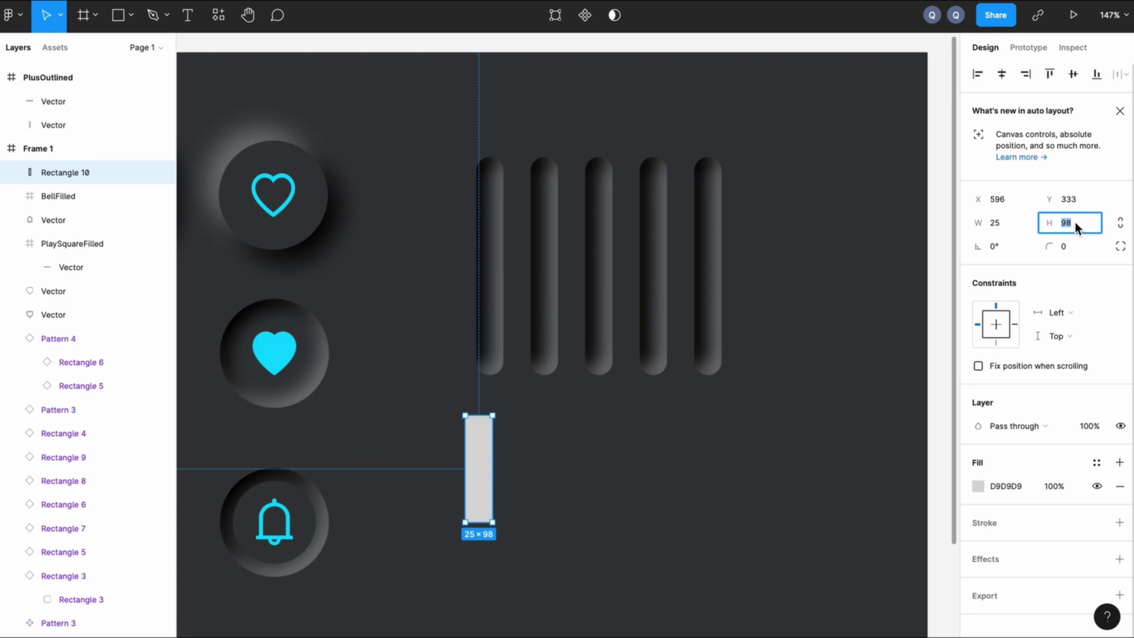
text(50)
key(Return)
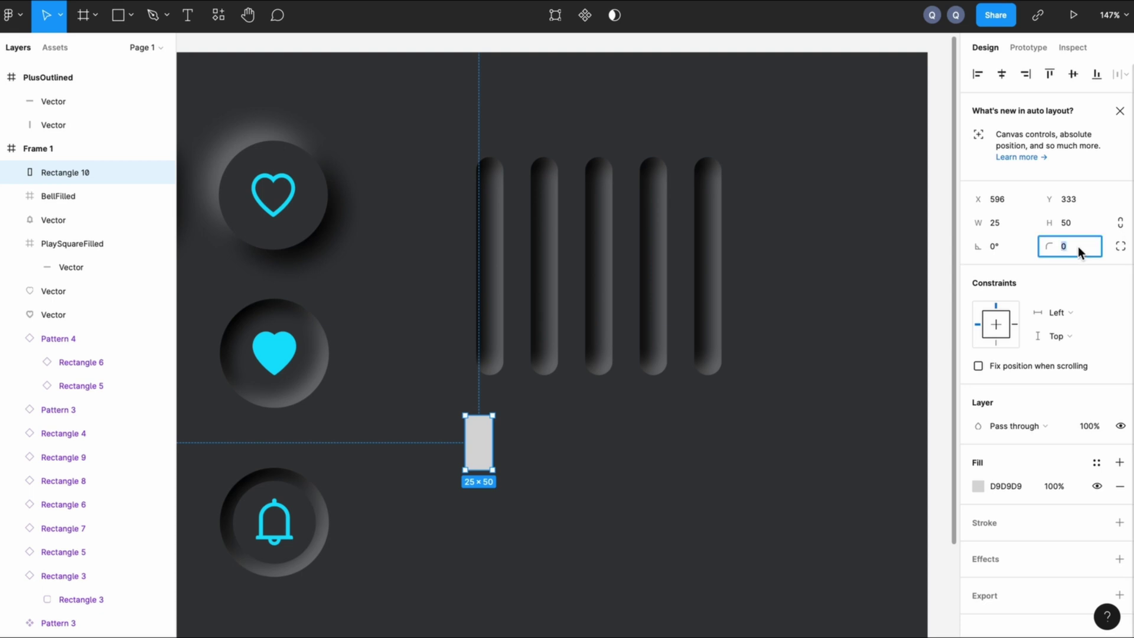
text(30)
key(Return)
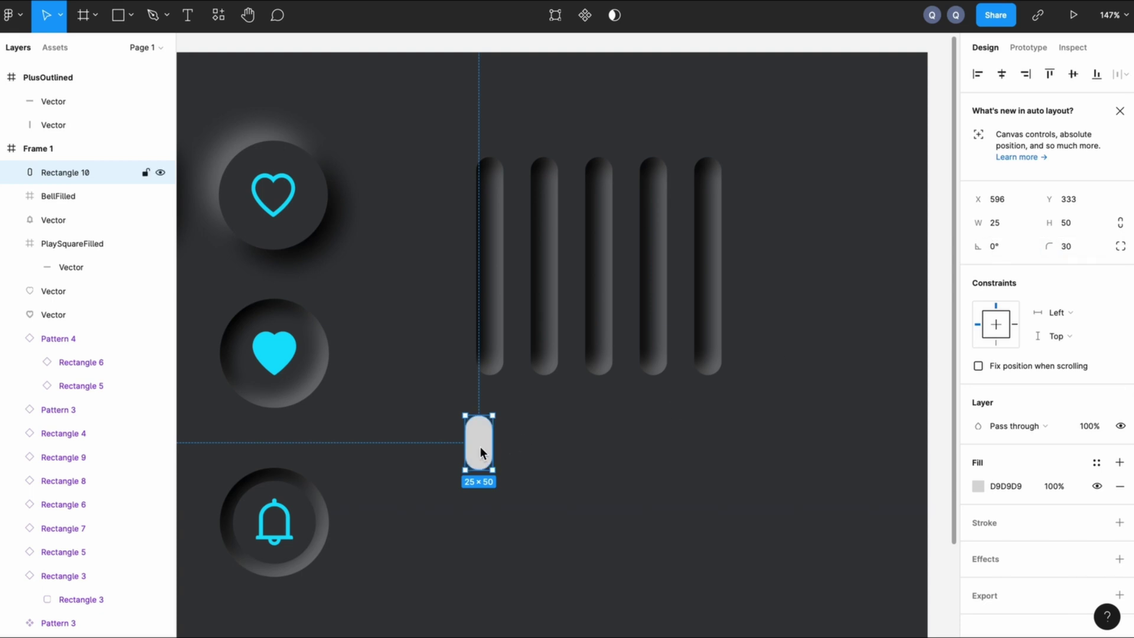
drag(480, 446, 493, 351)
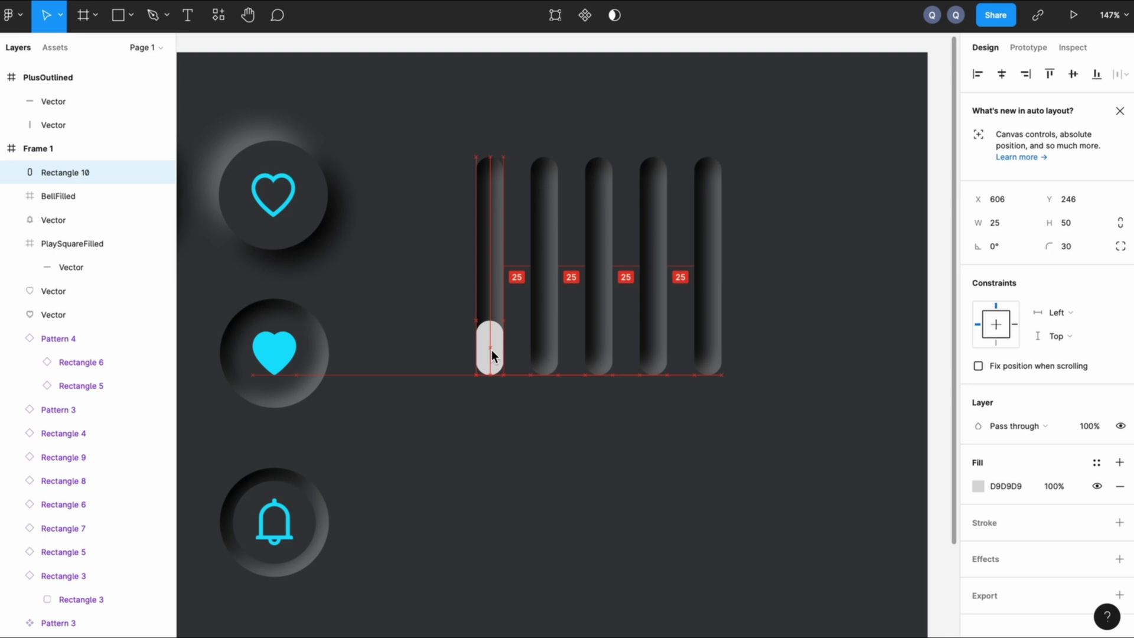
click(572, 483)
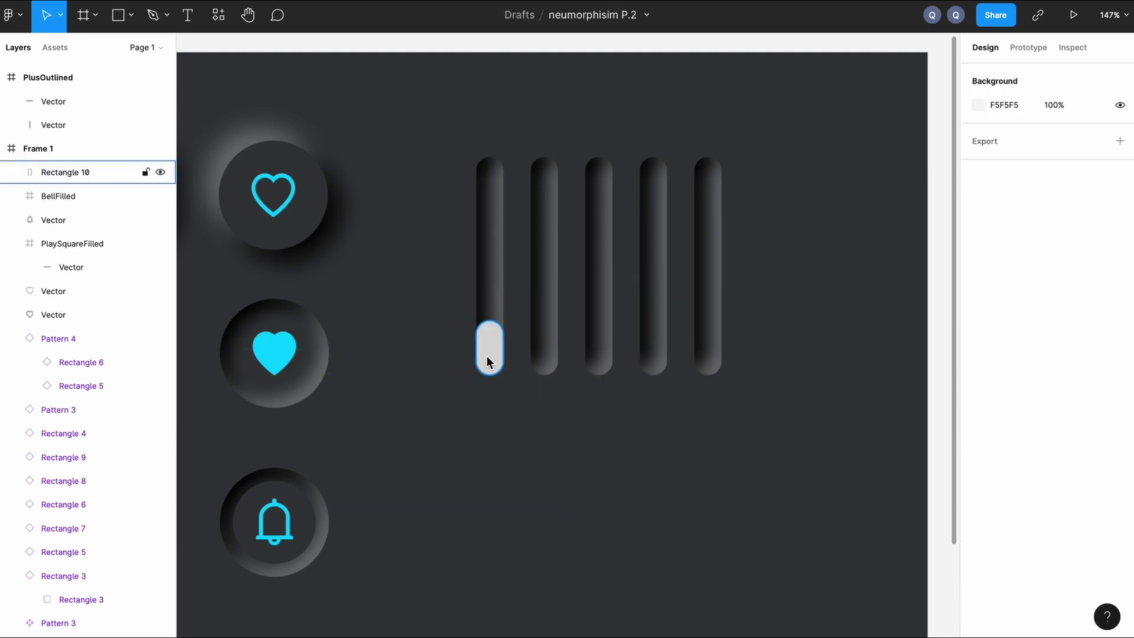
Step: Copy the pill into the second and third tracks with heights 89 and 140
alt+drag(487, 355, 540, 353)
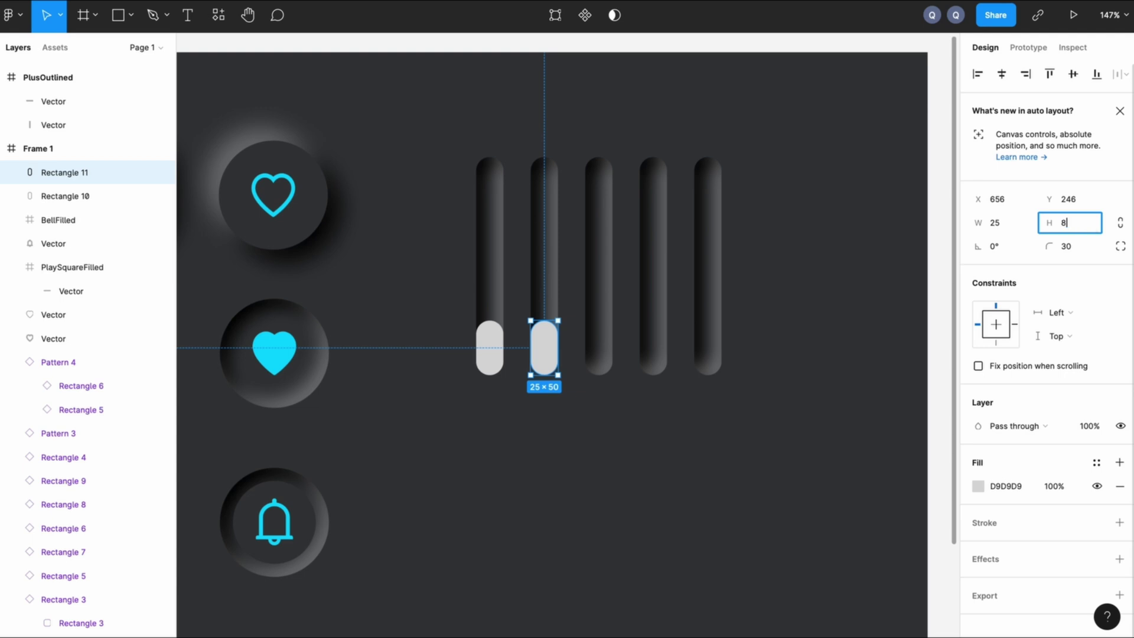
text(89)
key(Return)
key(Up)
key(Up)
key(Up)
key(Up)
key(Up)
key(Up)
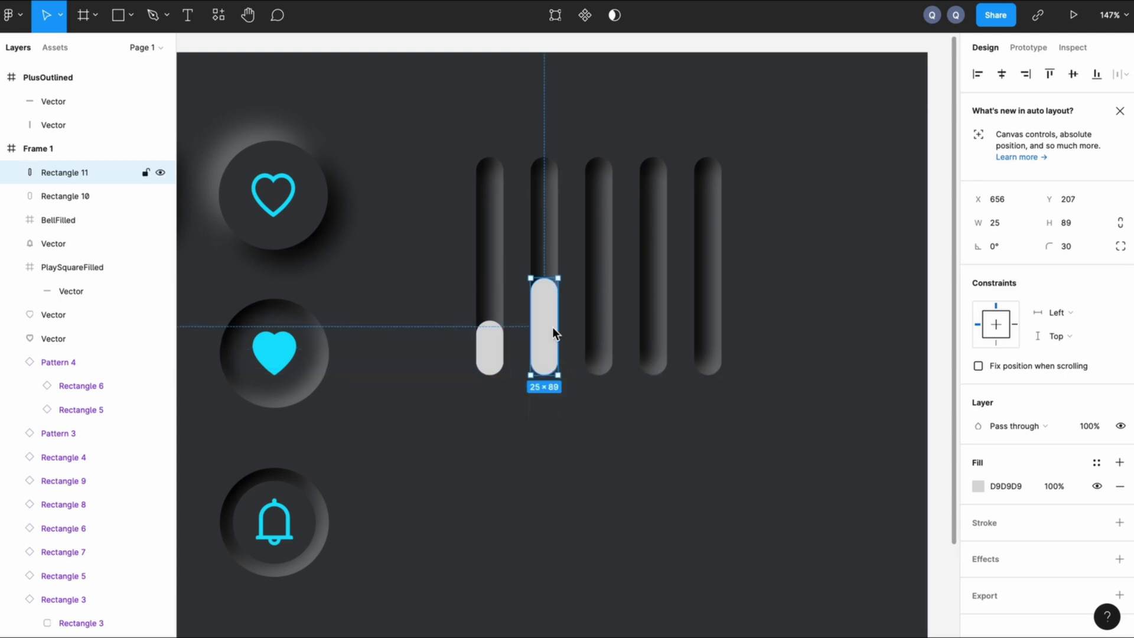
alt+drag(551, 328, 607, 327)
click(1068, 227)
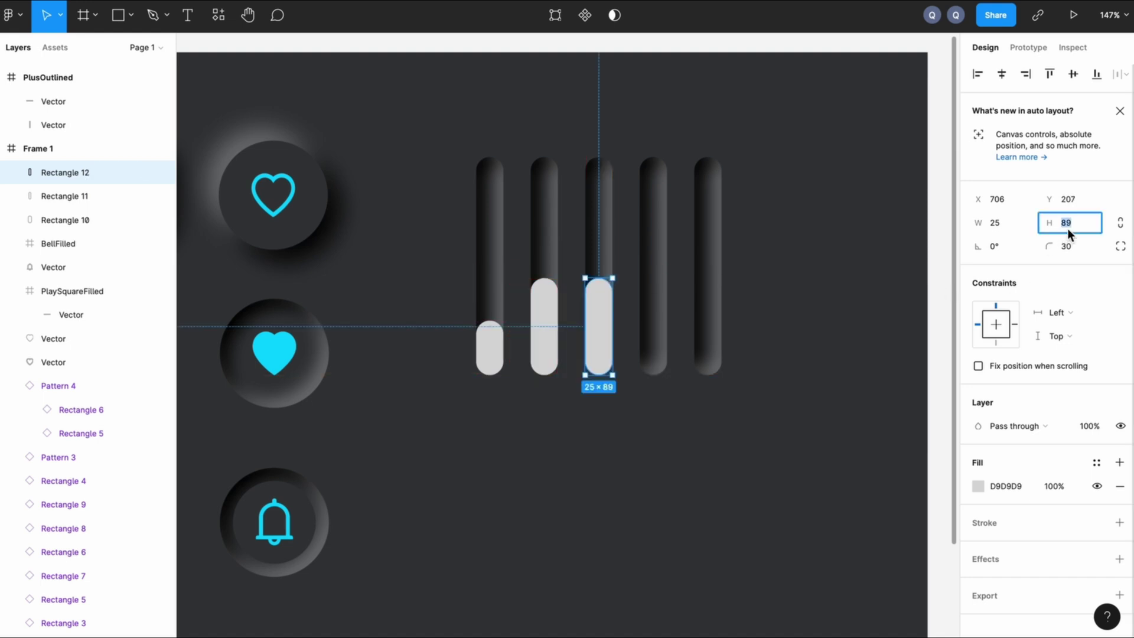
text(140)
key(Return)
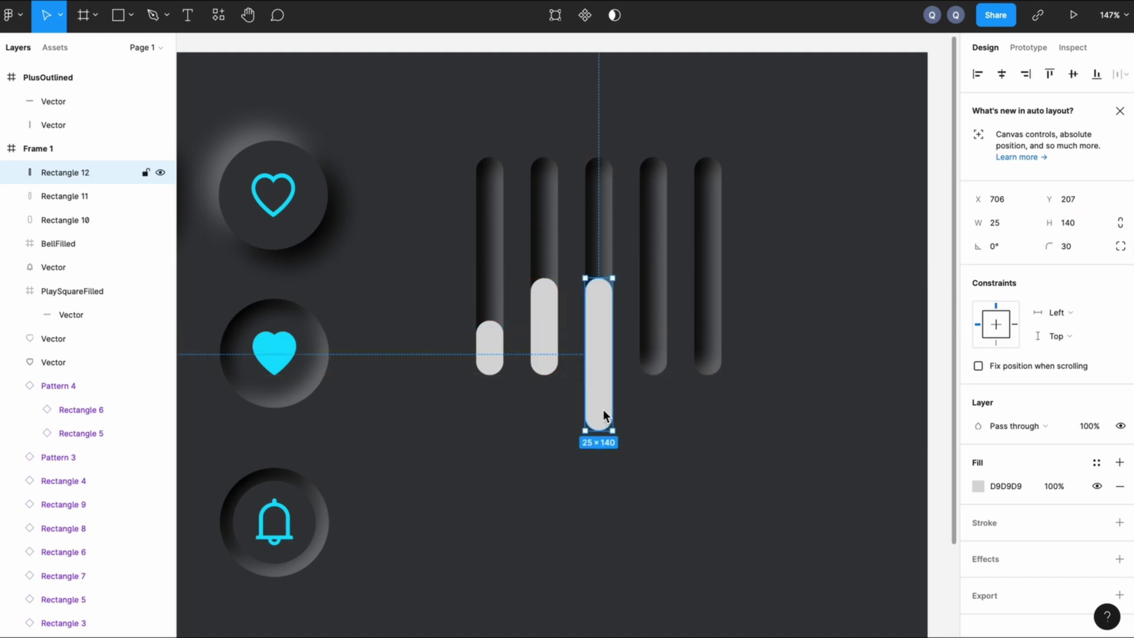
drag(603, 414, 653, 337)
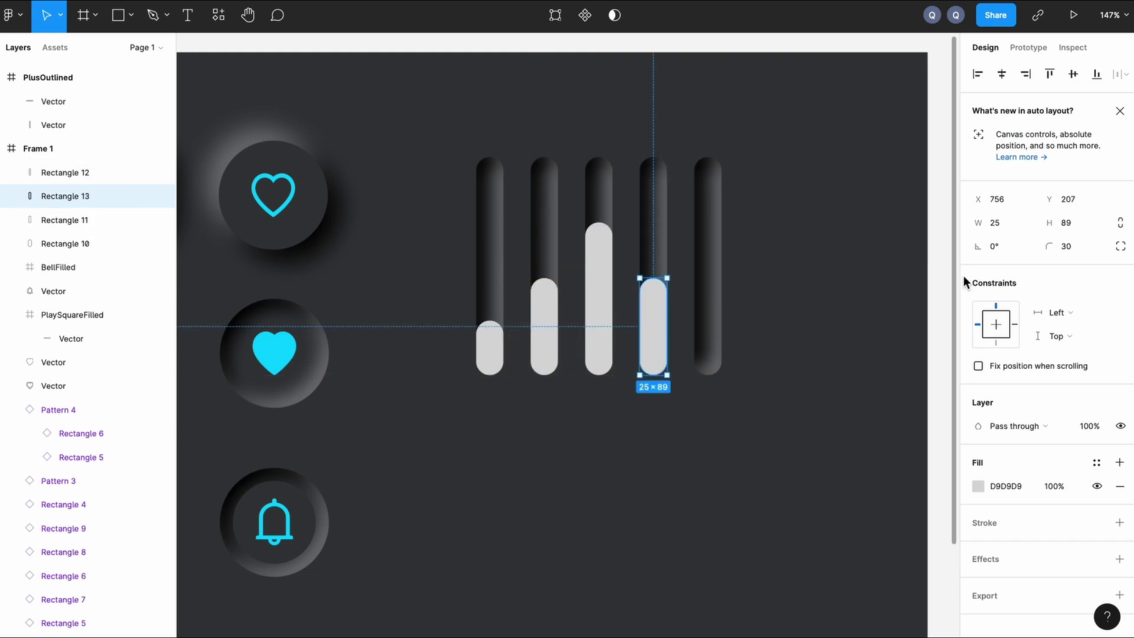
Step: Add a 35-high pill in the fourth track, copy the 89 pill to the fifth, select pills
click(1069, 225)
text(22)
key(Return)
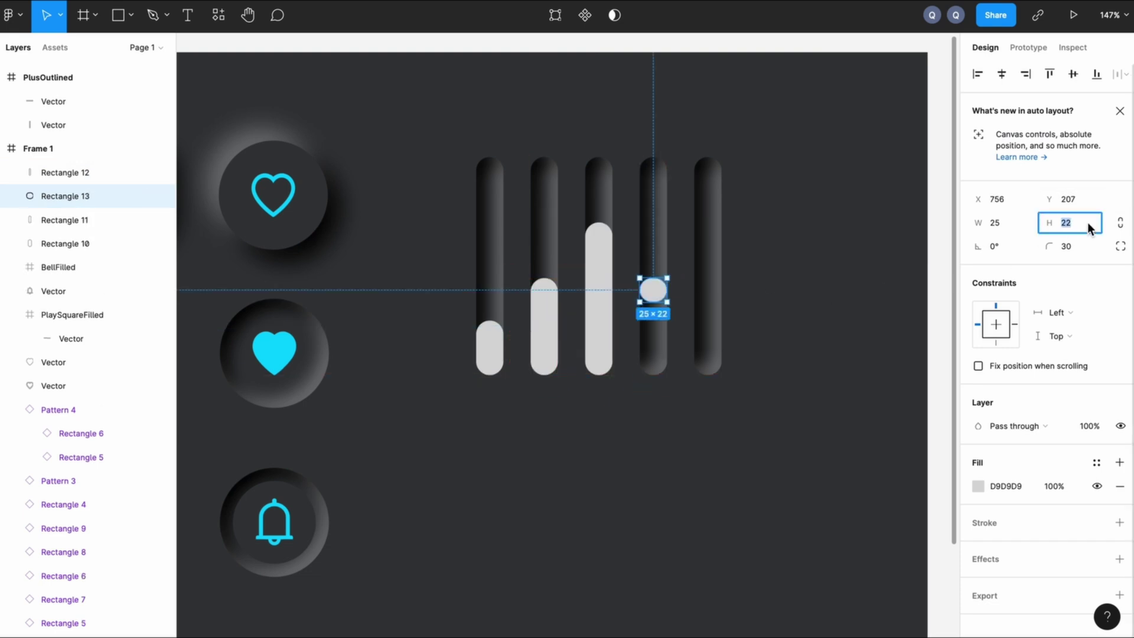
text(35)
key(Return)
drag(653, 313, 656, 361)
click(592, 303)
alt+drag(538, 324, 709, 320)
click(760, 433)
click(486, 356)
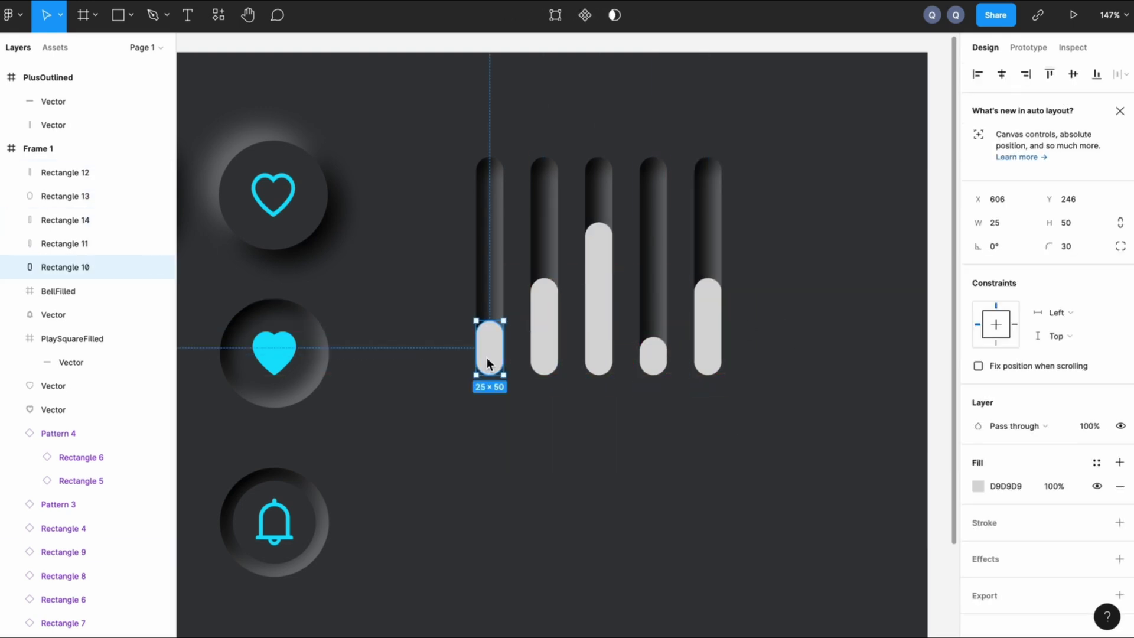
shift+click(544, 331)
shift+click(597, 326)
Step: Add the last two pills to the selection and fill all five with the cyan document colour
shift+click(653, 355)
shift+click(707, 331)
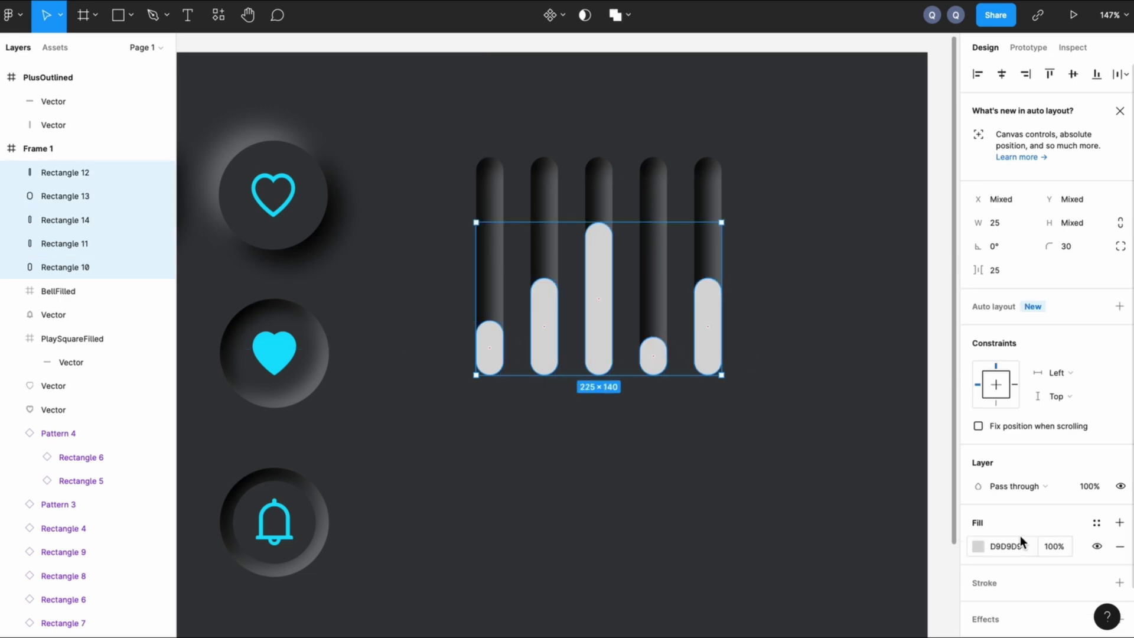
click(978, 545)
click(871, 576)
Step: Switch the pills' fill to a linear gradient with a bright cyan, fully opaque bottom stop
click(850, 261)
click(824, 284)
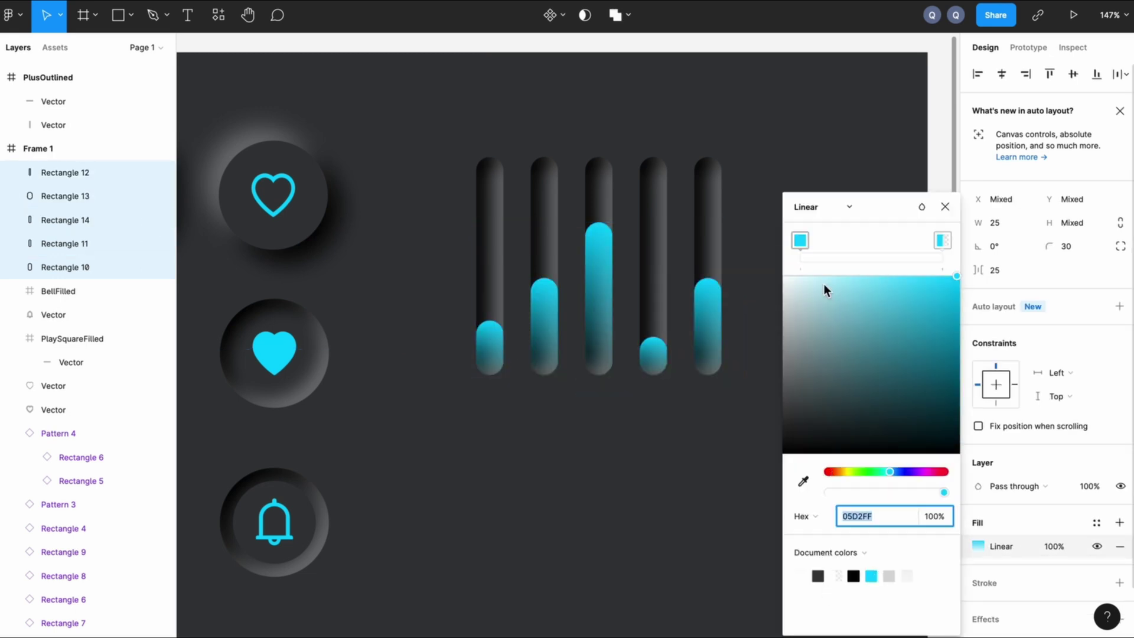
click(941, 367)
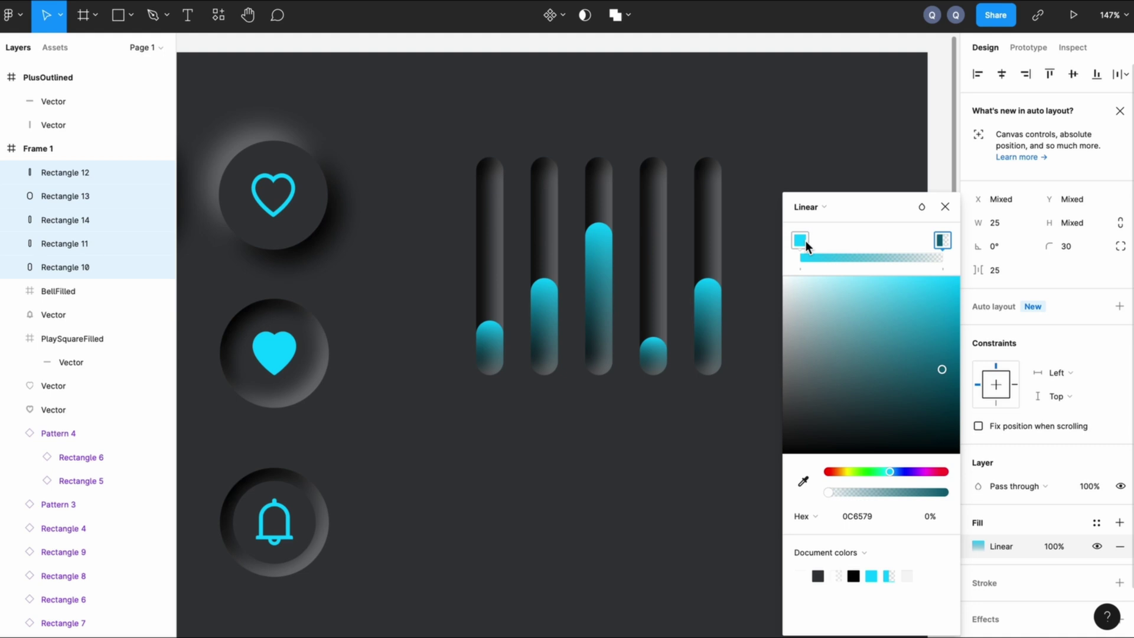
click(800, 240)
click(947, 355)
click(943, 240)
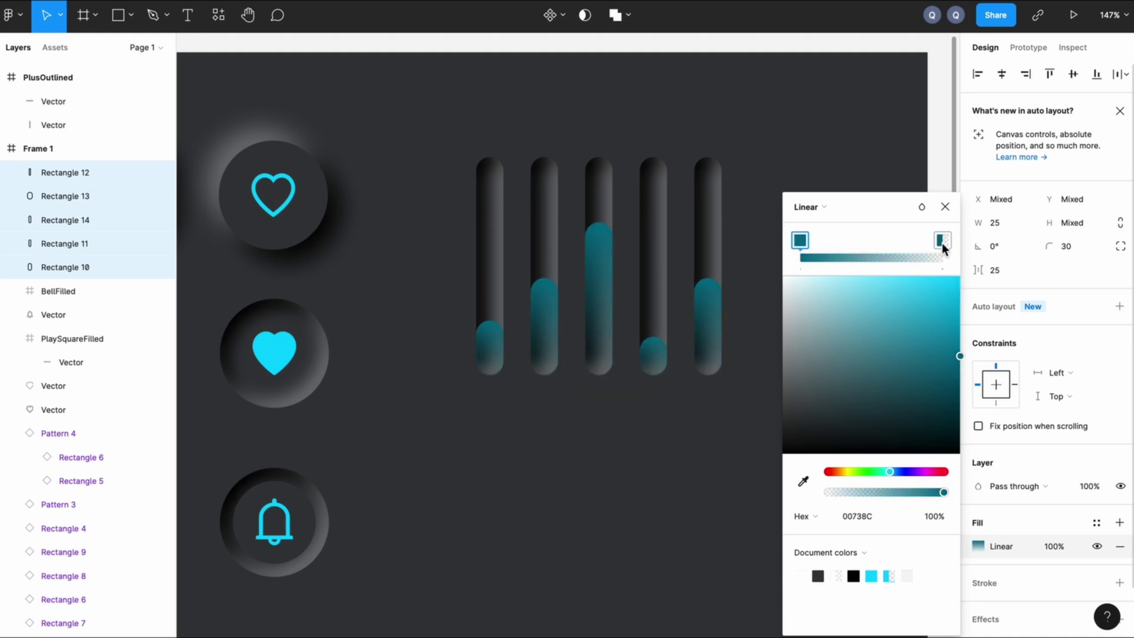
drag(941, 370, 963, 274)
click(799, 240)
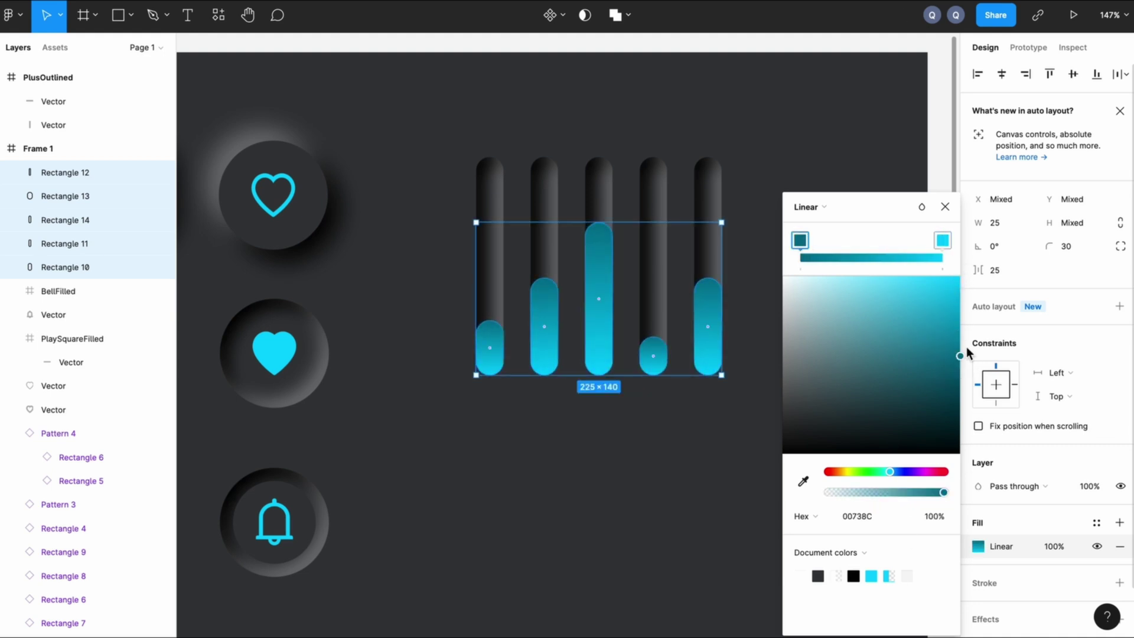
drag(964, 347, 957, 368)
click(841, 471)
key(ctrl+z)
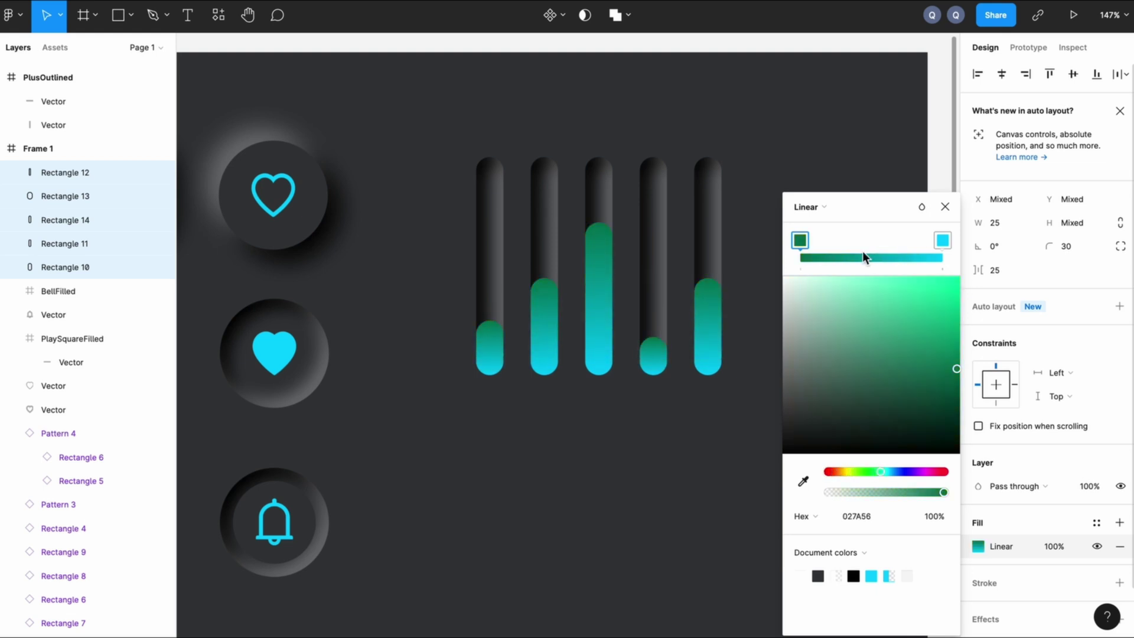
Step: Add a yellow-green middle stop to the gradient and adjust the teal tones
click(876, 257)
click(875, 472)
drag(945, 307, 914, 285)
click(800, 240)
drag(957, 372, 904, 385)
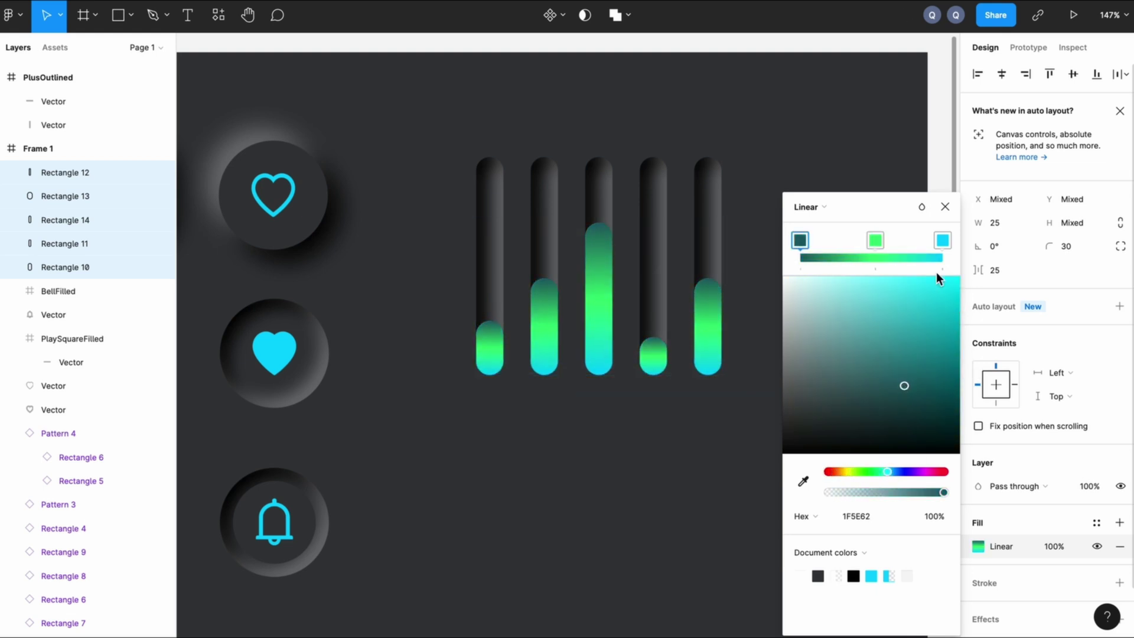
click(875, 240)
drag(916, 284, 882, 318)
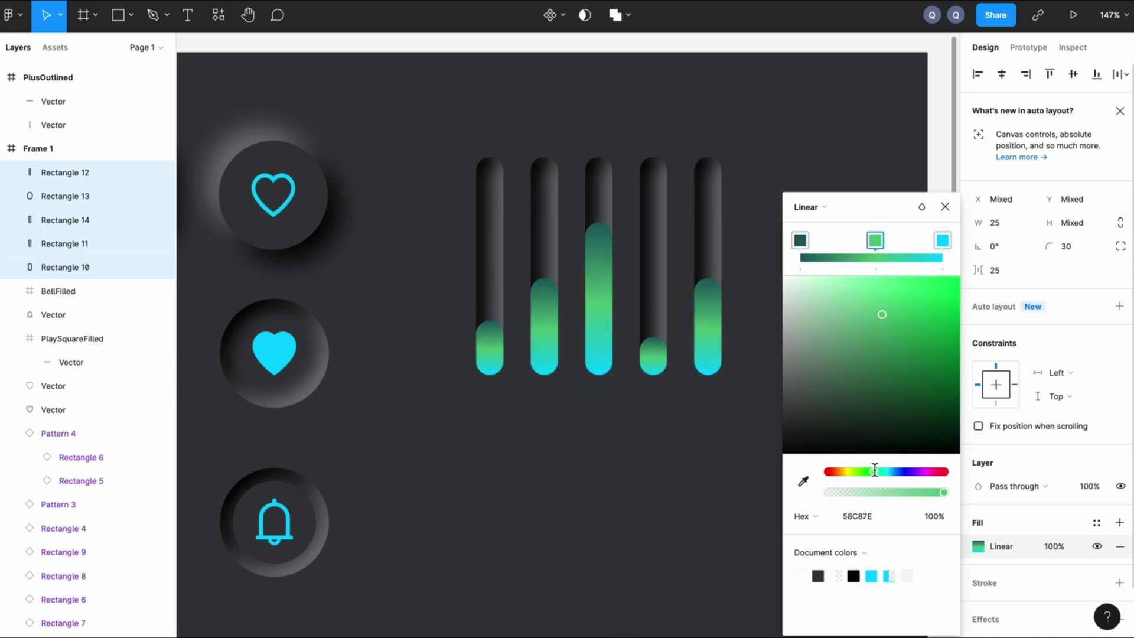
drag(875, 471, 855, 471)
Step: Make the top gradient stop red, then close the picker and zoom out
click(800, 239)
drag(905, 384, 792, 375)
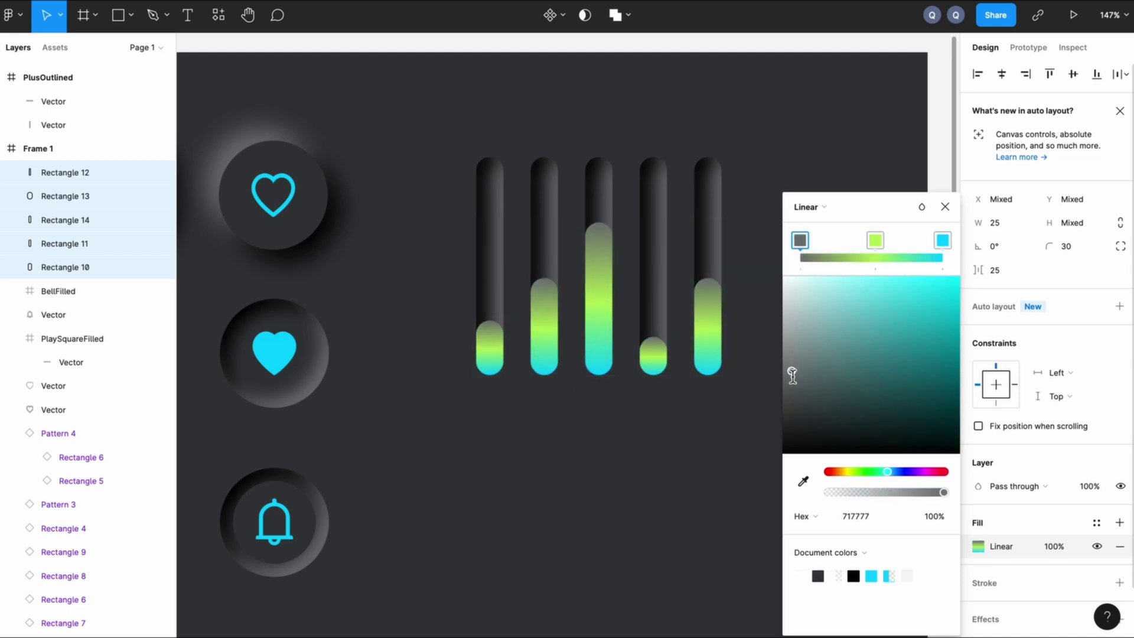
drag(887, 471, 832, 470)
drag(791, 376, 922, 295)
key(Escape)
key(Escape)
key(shift+0)
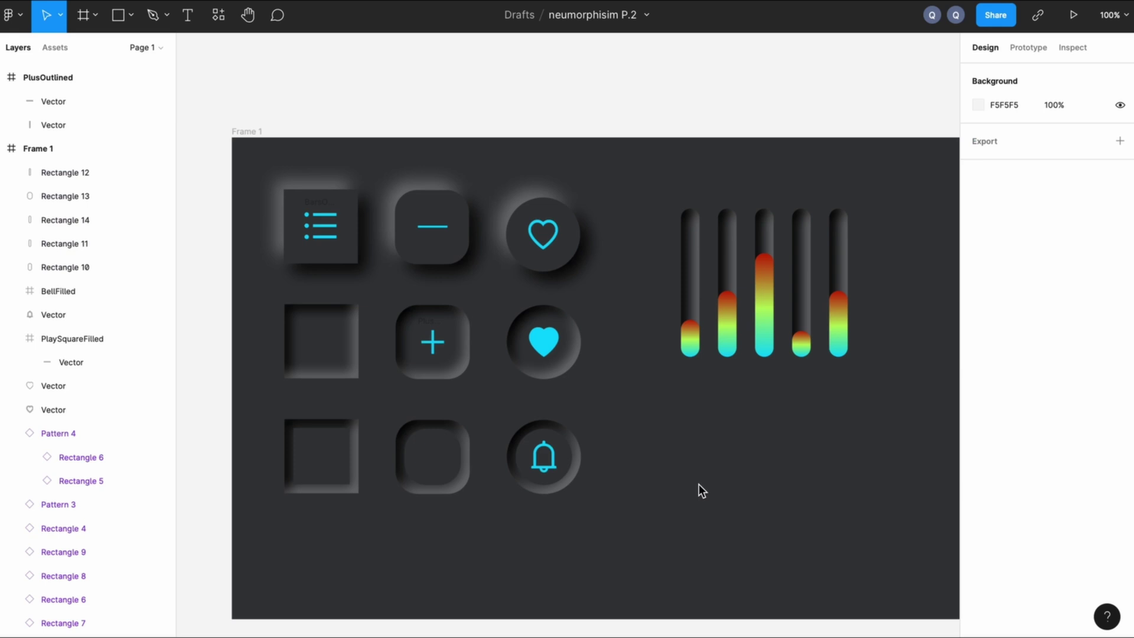
Step: Reselect the five level bars and reopen their gradient's middle green stop
scroll(699, 484, right, 2)
click(770, 335)
shift+click(640, 348)
click(978, 547)
click(875, 240)
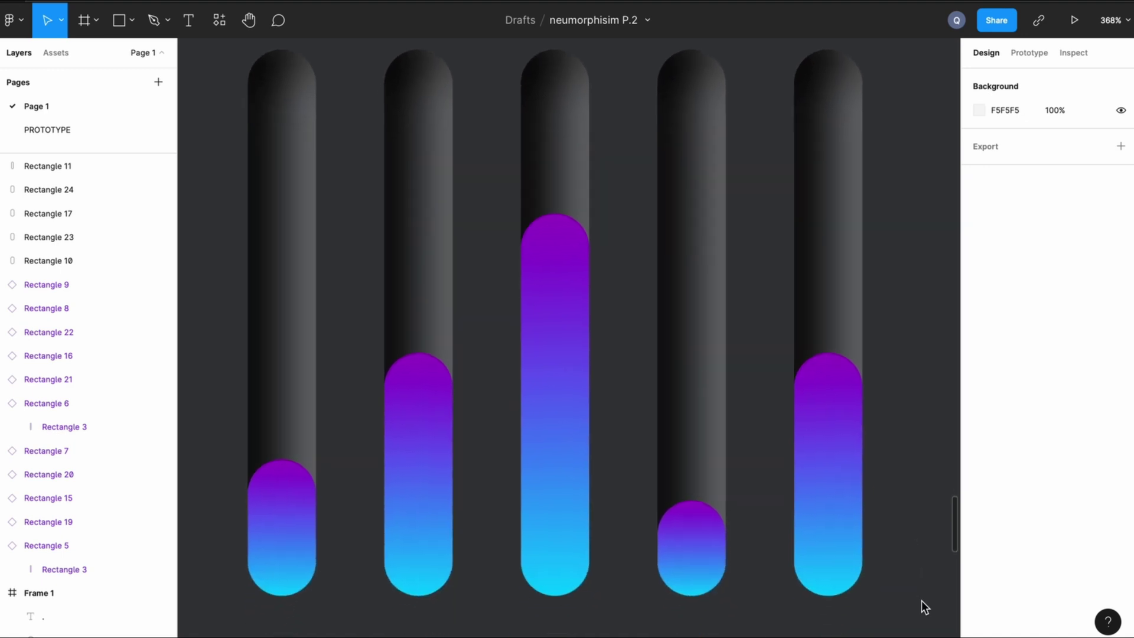
Step: Alt-drag a copy of the plus-button tile to the right of the filled heart
scroll(756, 155, down, 2)
scroll(756, 155, down, 1)
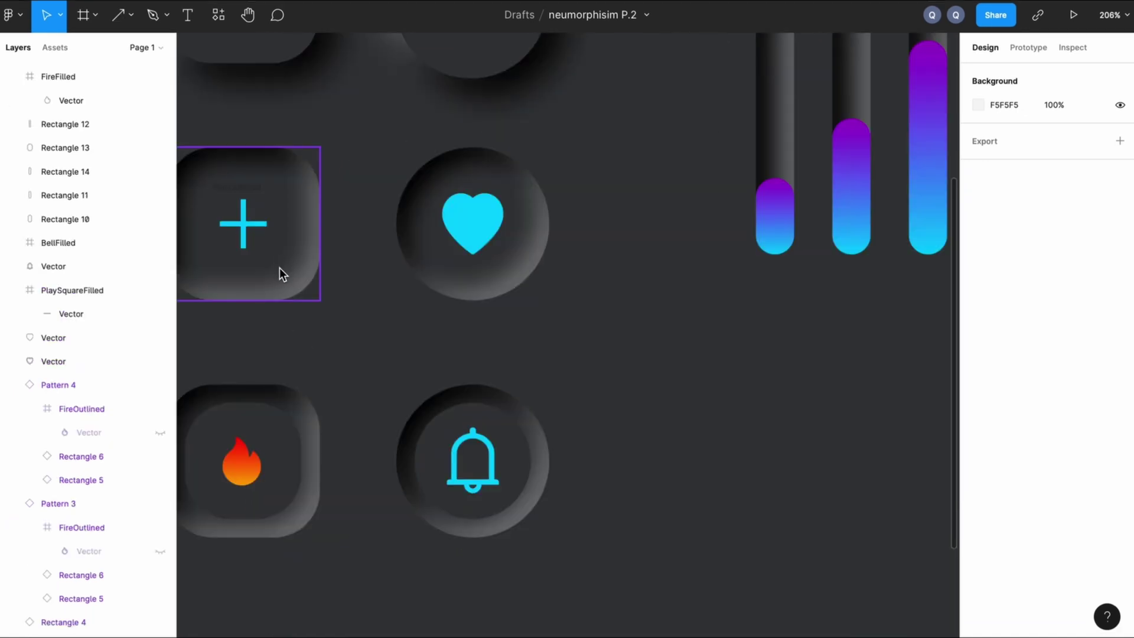
click(279, 268)
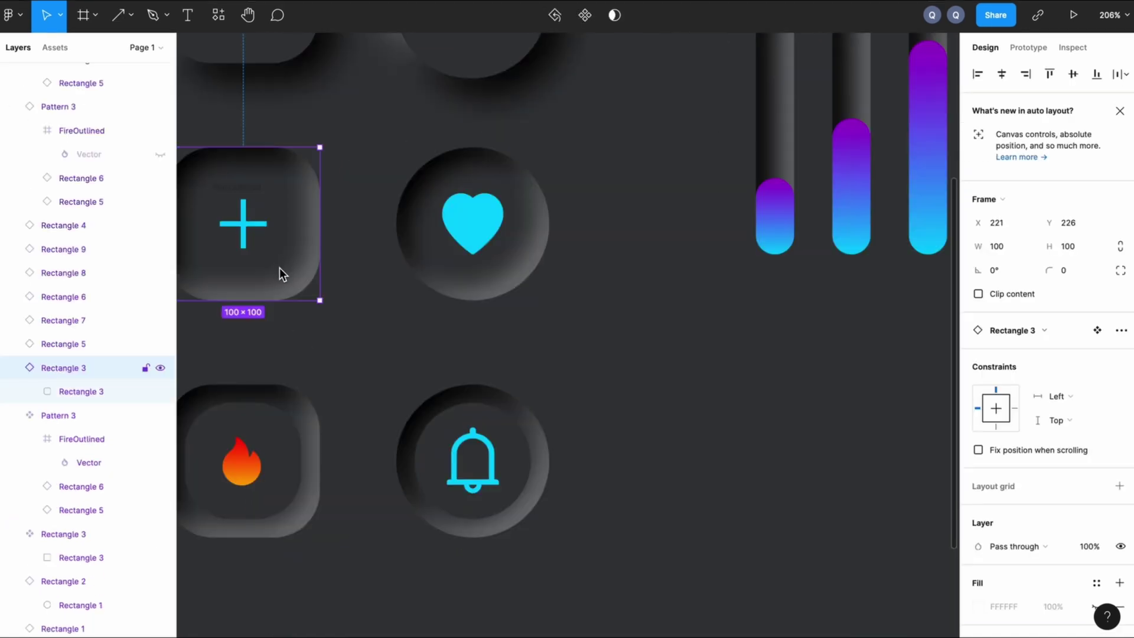
drag(279, 268, 854, 407)
Step: Resize the copied tile to 300 wide by 45 high
scroll(853, 406, right, 5)
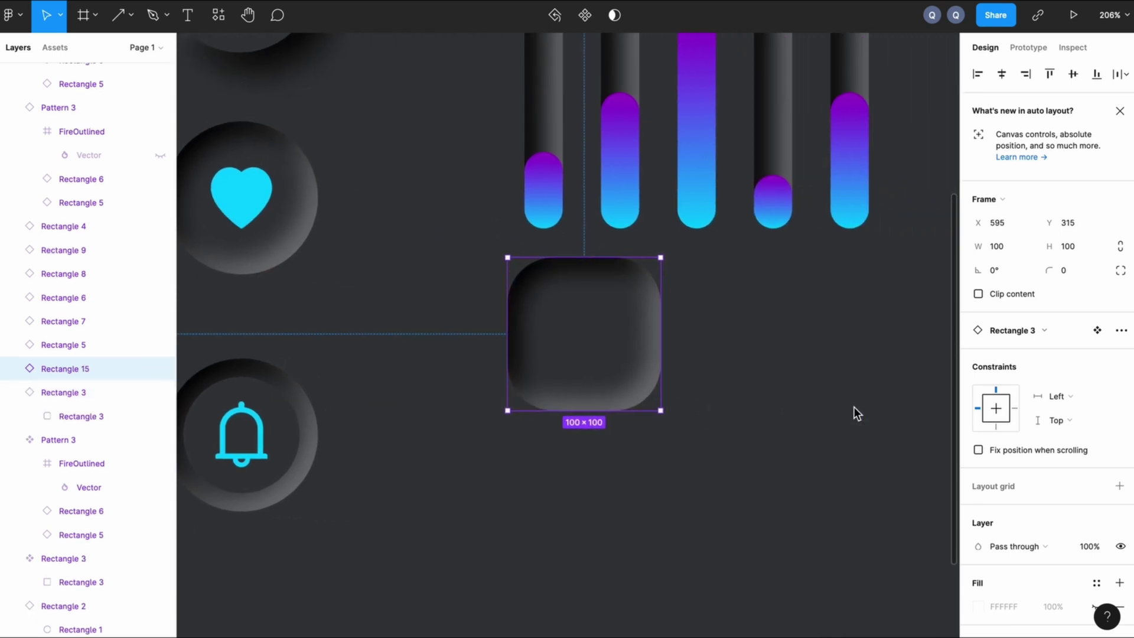
click(1004, 247)
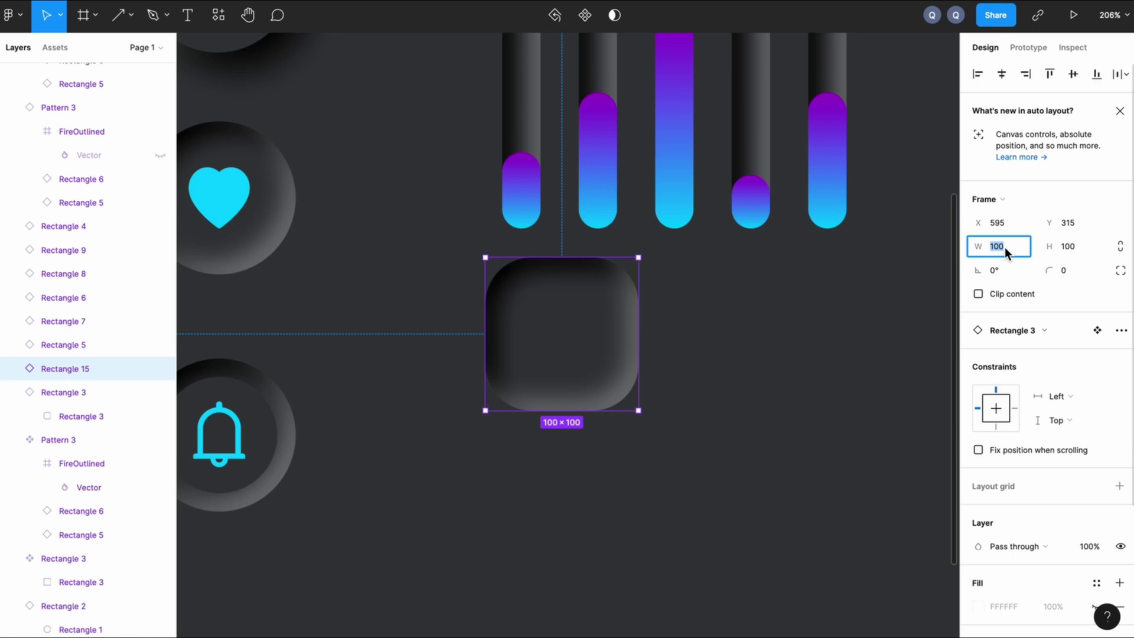
text(300)
key(Return)
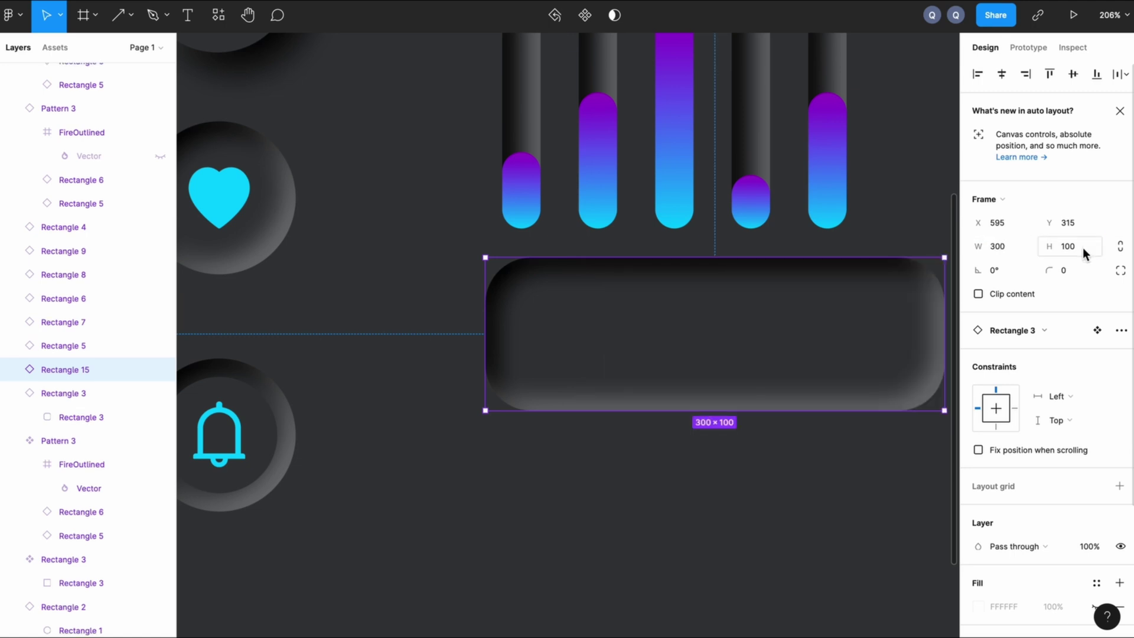
text(45)
key(Return)
click(720, 426)
Step: Move the 300×45 bar just beneath the gradient bars and nudge it into place
scroll(724, 434, right, 3)
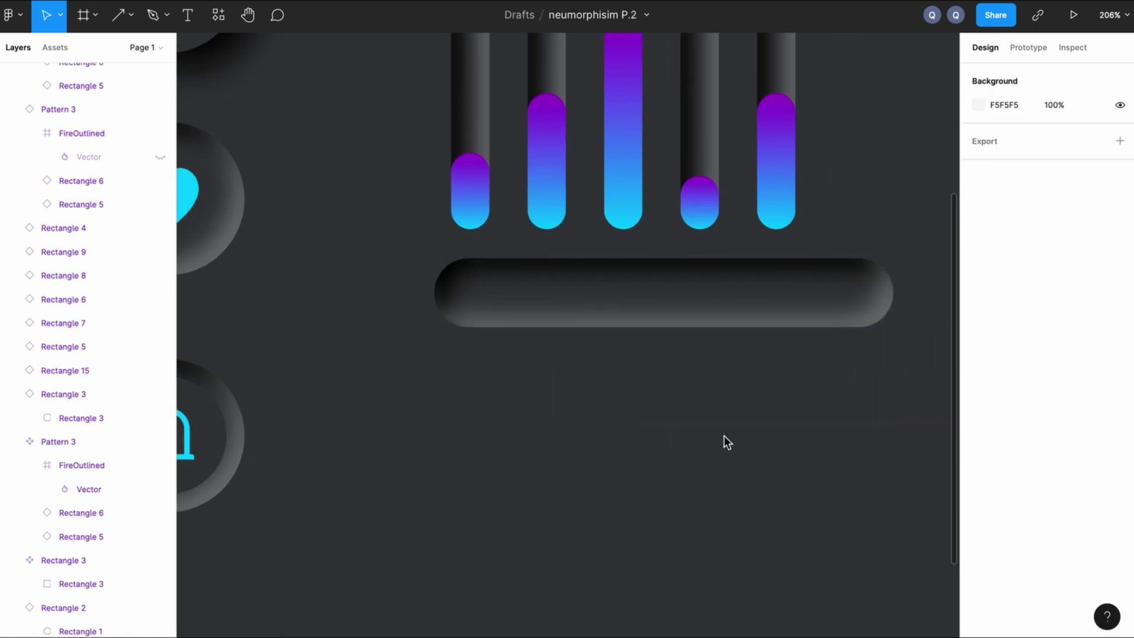
scroll(650, 408, up, 3)
drag(603, 380, 549, 396)
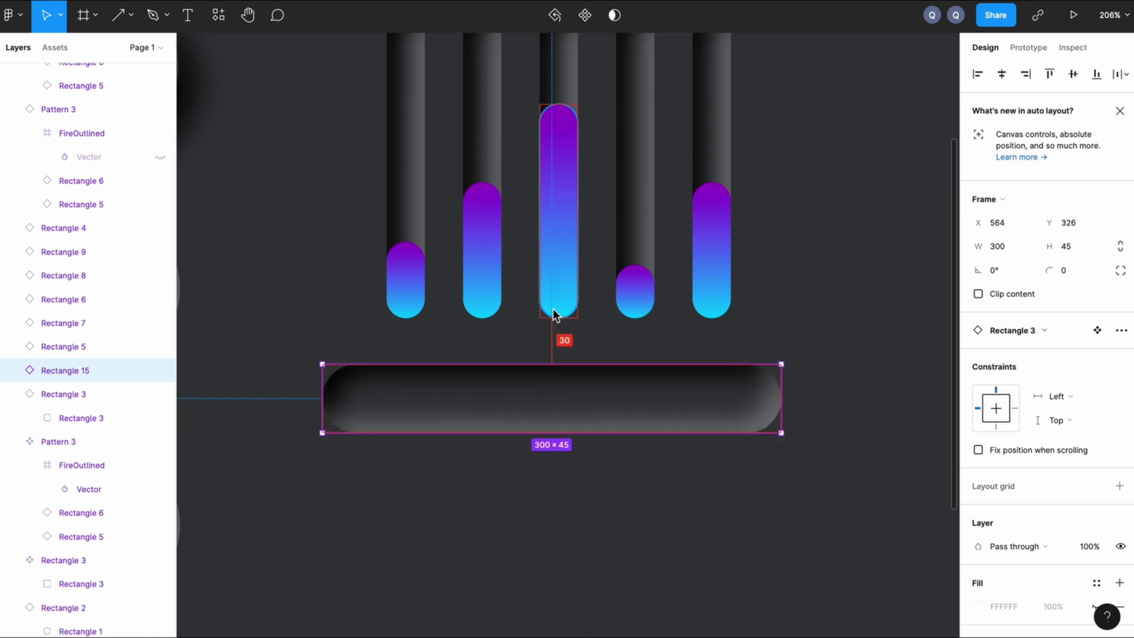
key(Down)
key(Down)
key(Down)
key(Down)
key(Down)
key(Left)
key(Down)
key(Down)
key(Down)
key(Down)
key(Down)
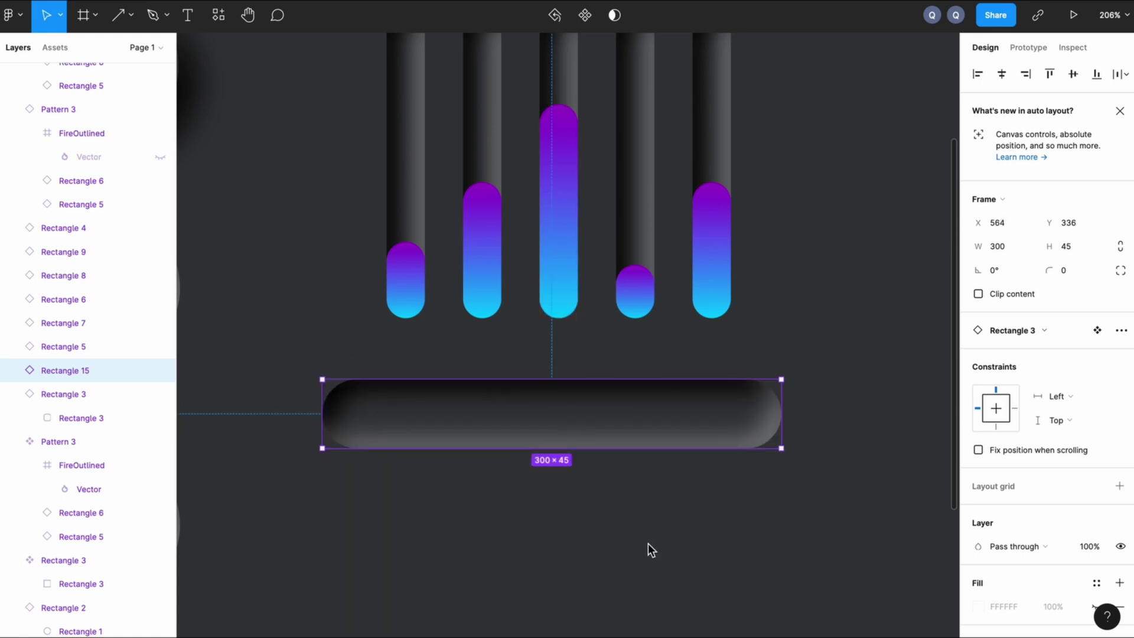
click(647, 542)
scroll(647, 542, down, 2)
scroll(647, 541, down, 3)
scroll(647, 541, left, 3)
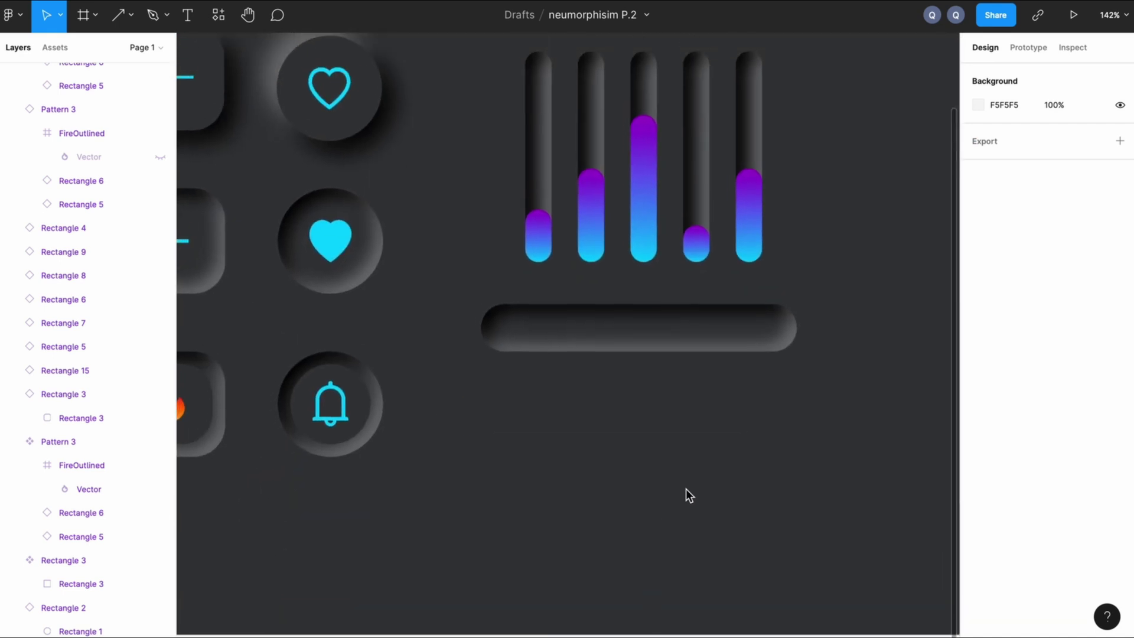
scroll(686, 494, up, 3)
scroll(686, 494, right, 3)
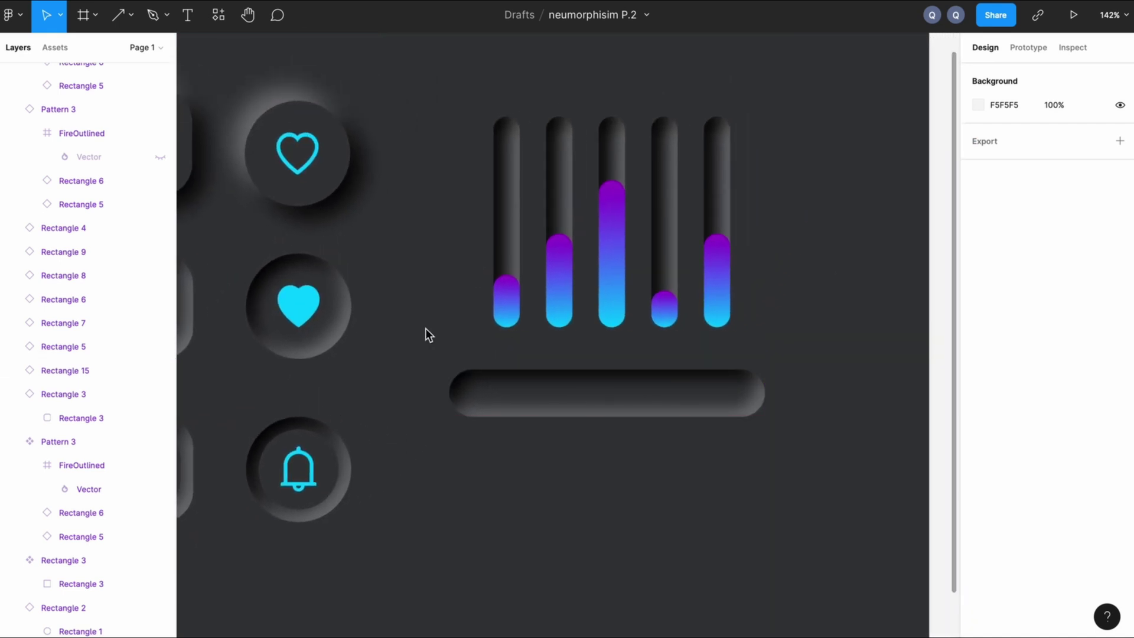
Step: Add Semi Bold "Search..." text inside the pill bar
key(t)
click(487, 391)
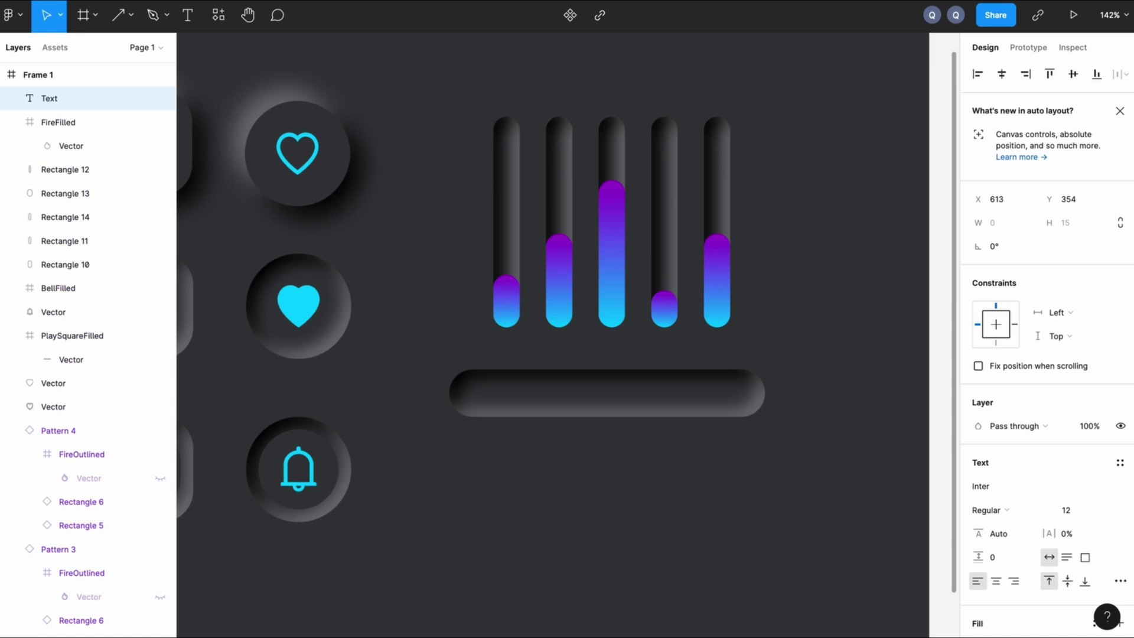
text(Search...)
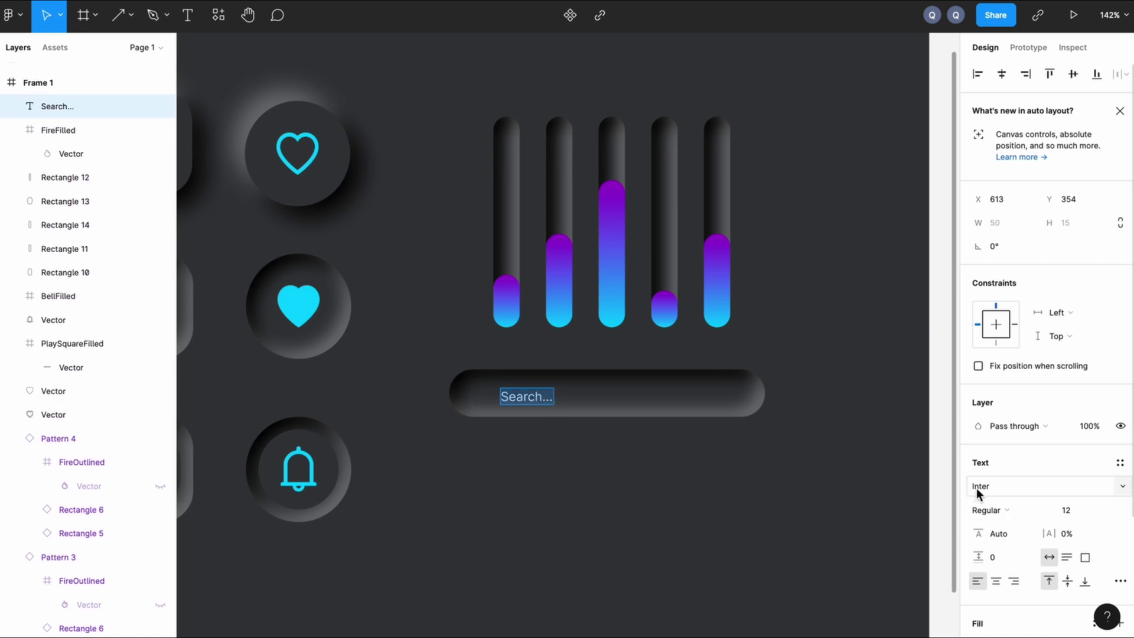
click(986, 510)
click(1025, 542)
key(Escape)
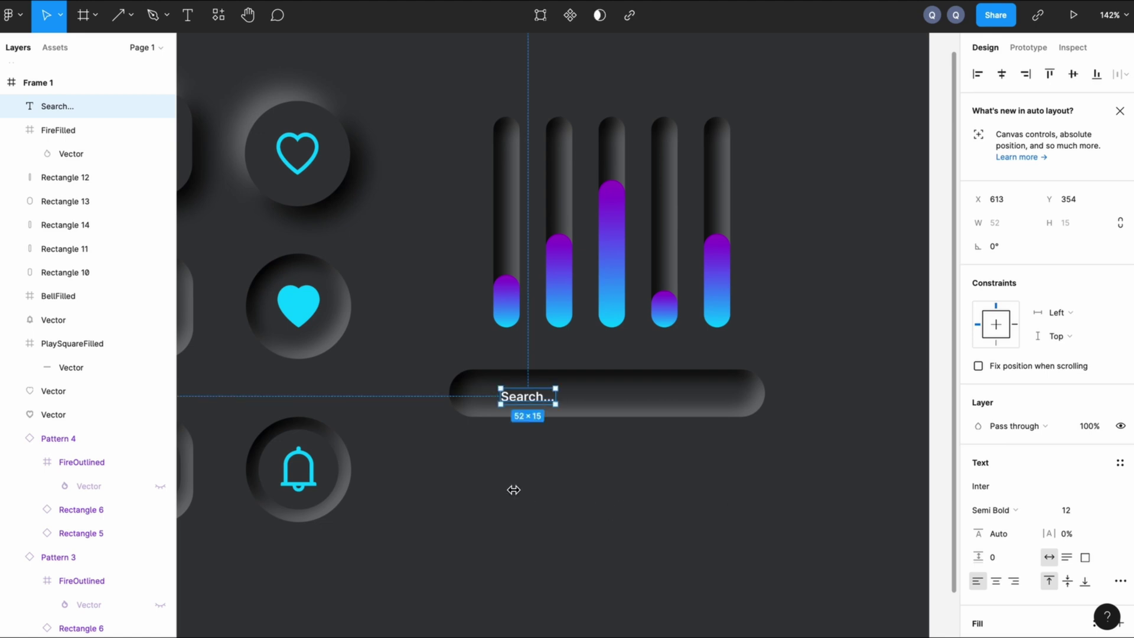
Step: Move the "Search..." text toward the bar's left end, 40 from its edge
click(514, 488)
drag(525, 400, 512, 397)
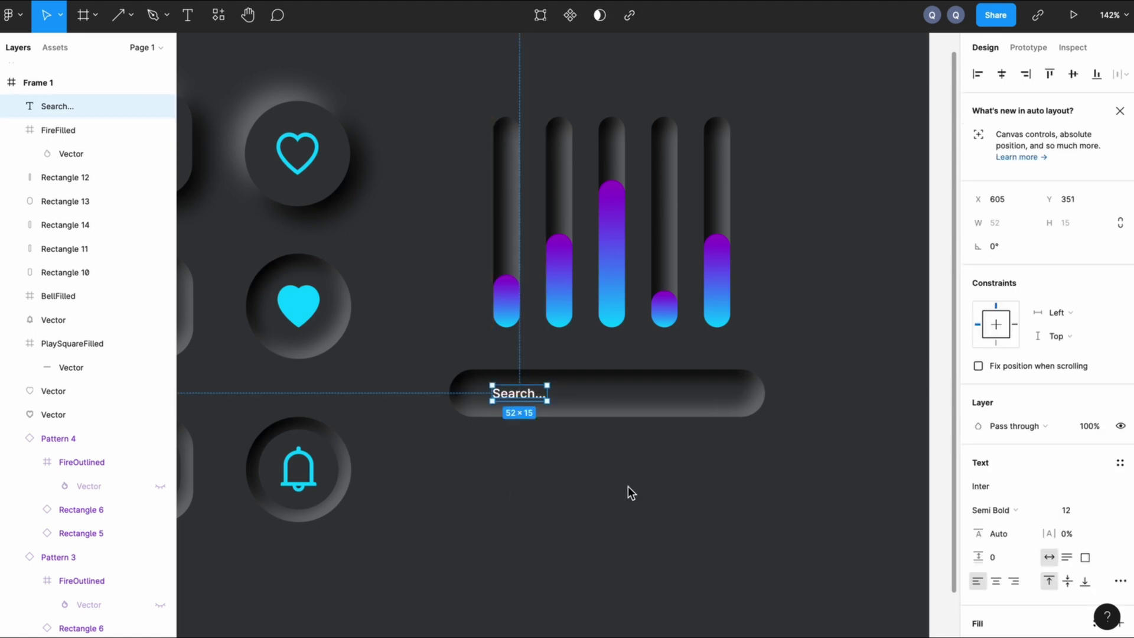
key(alt)
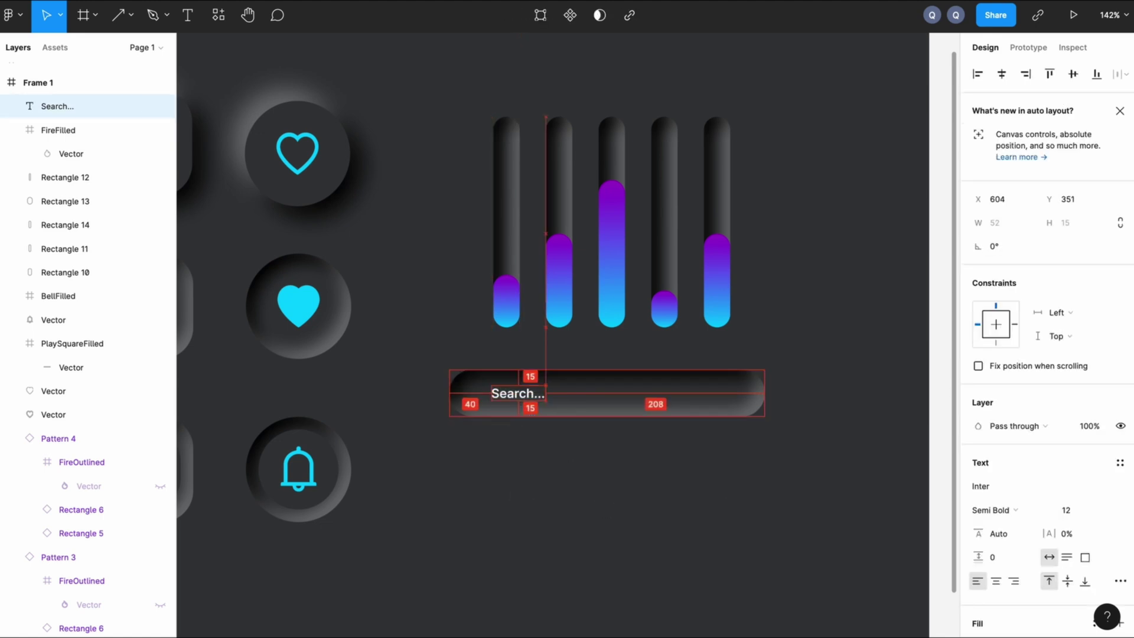
click(656, 355)
Step: Insert the Ant Icons SearchOutlined magnifier and place it at the bar's left end
click(12, 14)
mouse_move(59, 246)
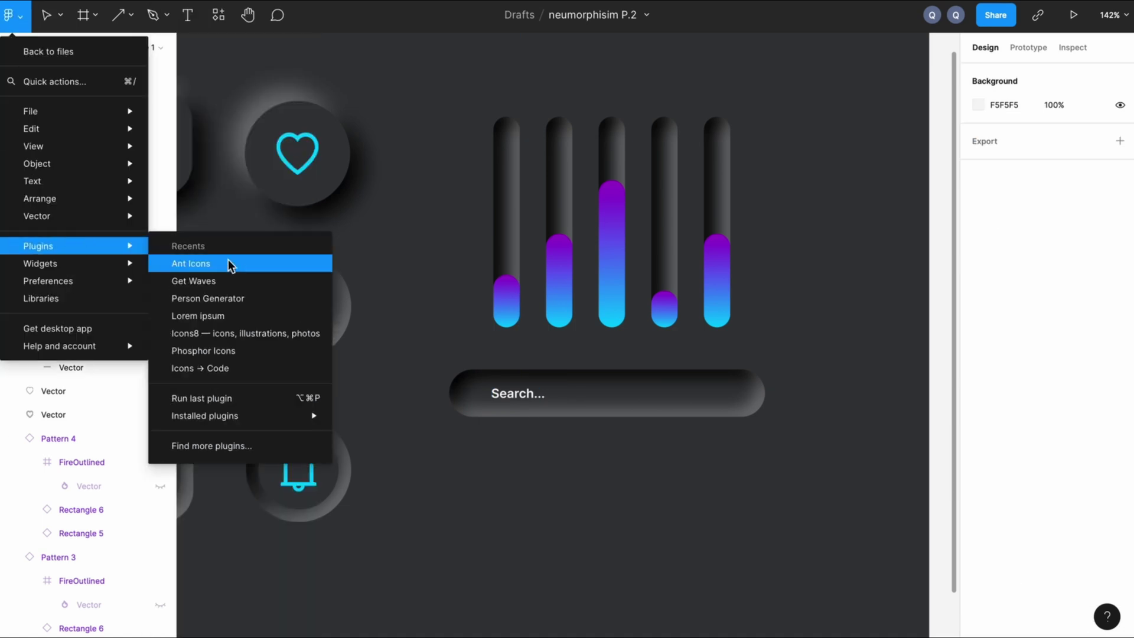
click(230, 263)
text(search)
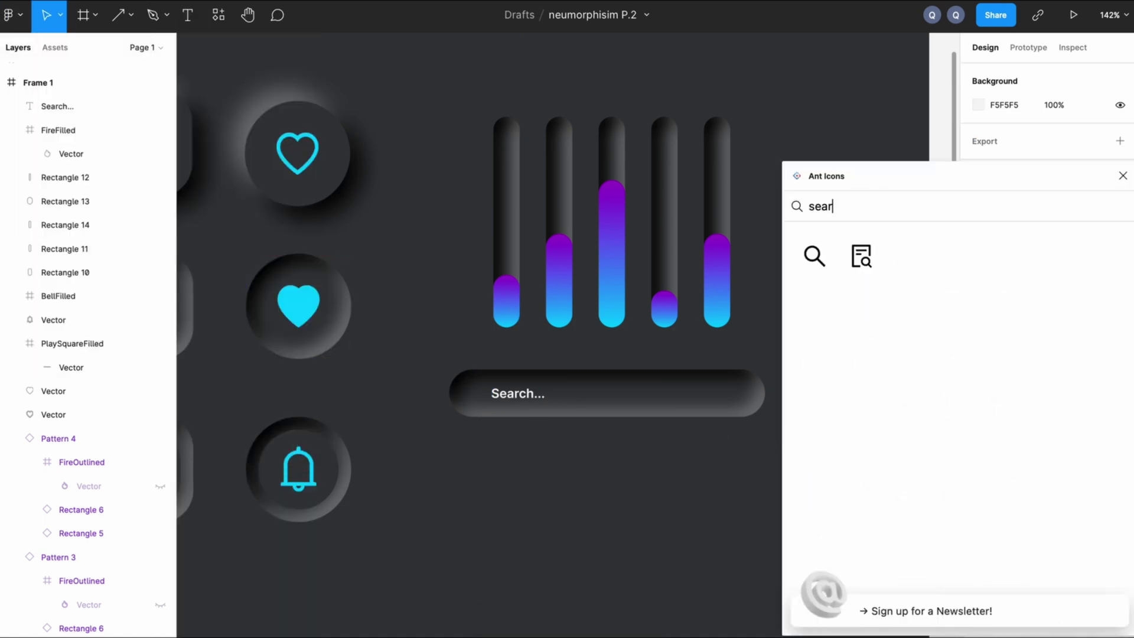
click(814, 256)
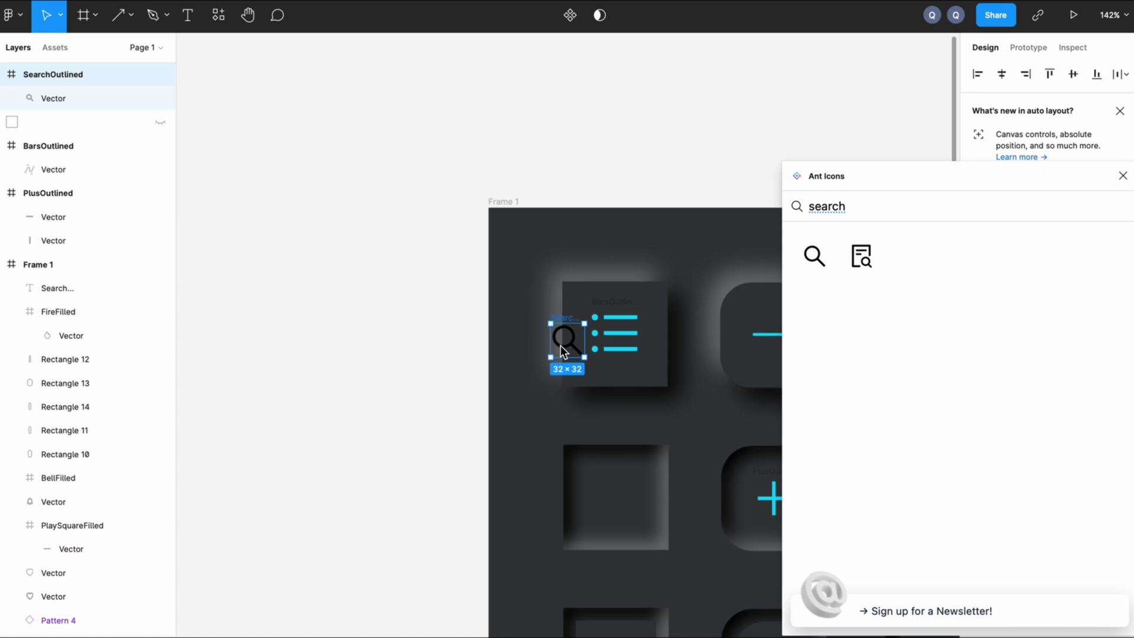
drag(560, 345, 478, 419)
click(1123, 176)
Step: Make the magnifier icon's vector fill white (FFFFFF)
double_click(468, 421)
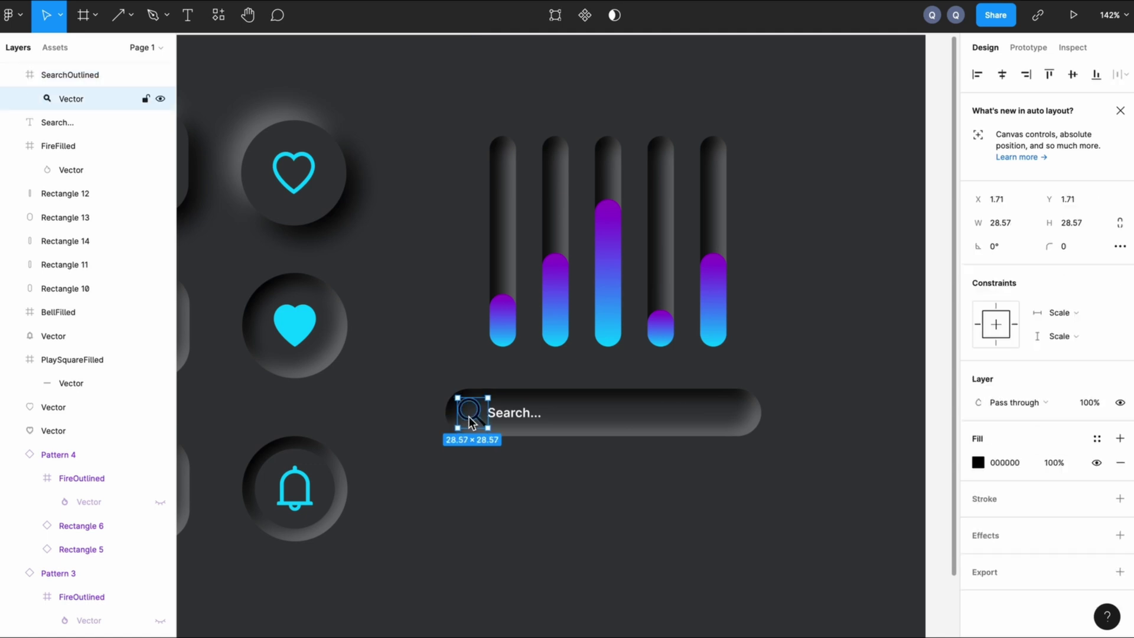
click(978, 462)
click(801, 576)
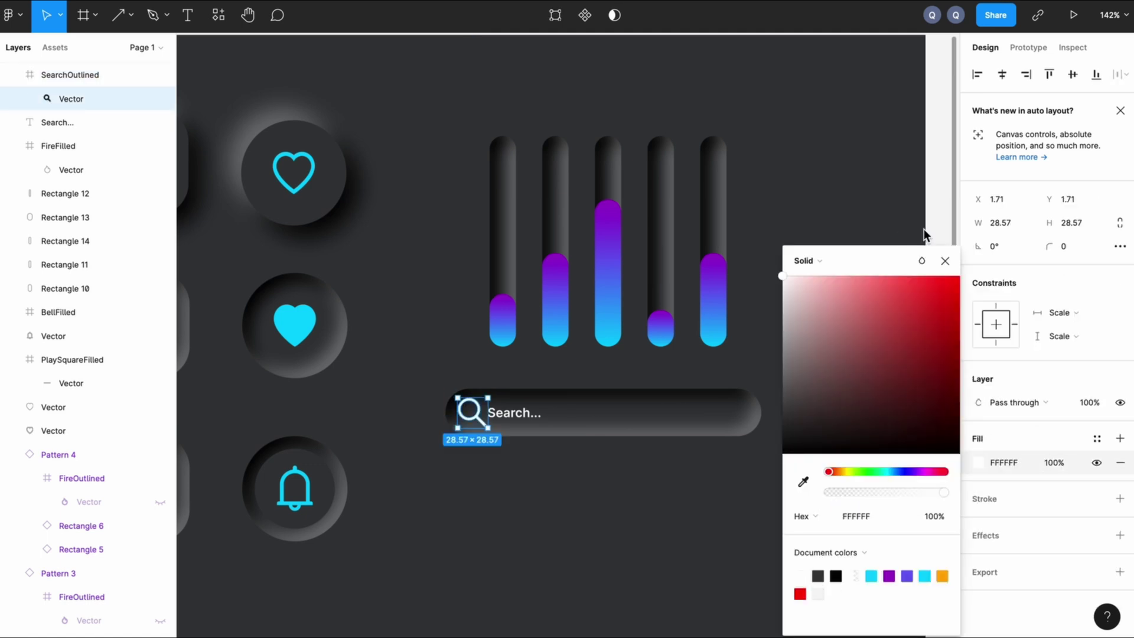
click(944, 261)
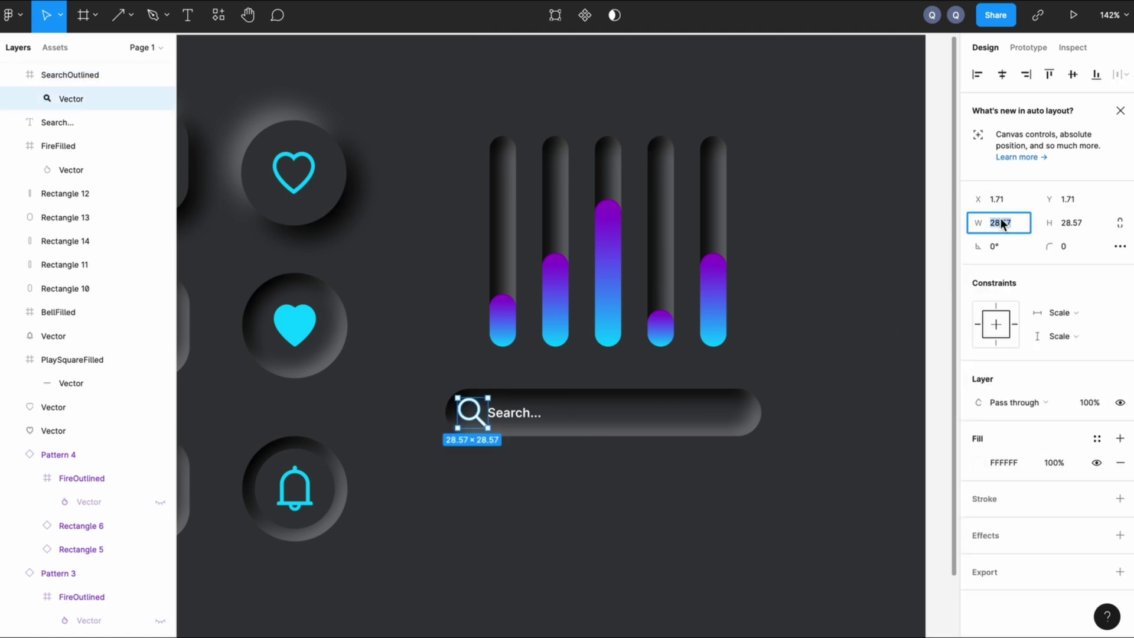
Step: Shrink the magnifier to 20×20 and nudge it down
text(25)
key(Return)
text(25)
key(Return)
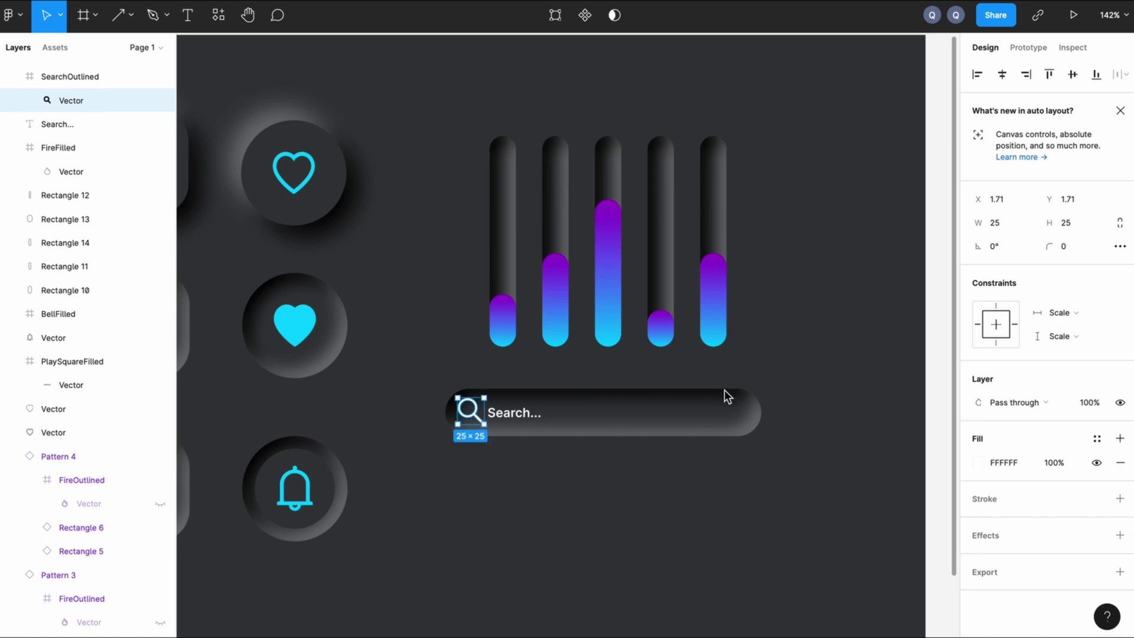
key(Down)
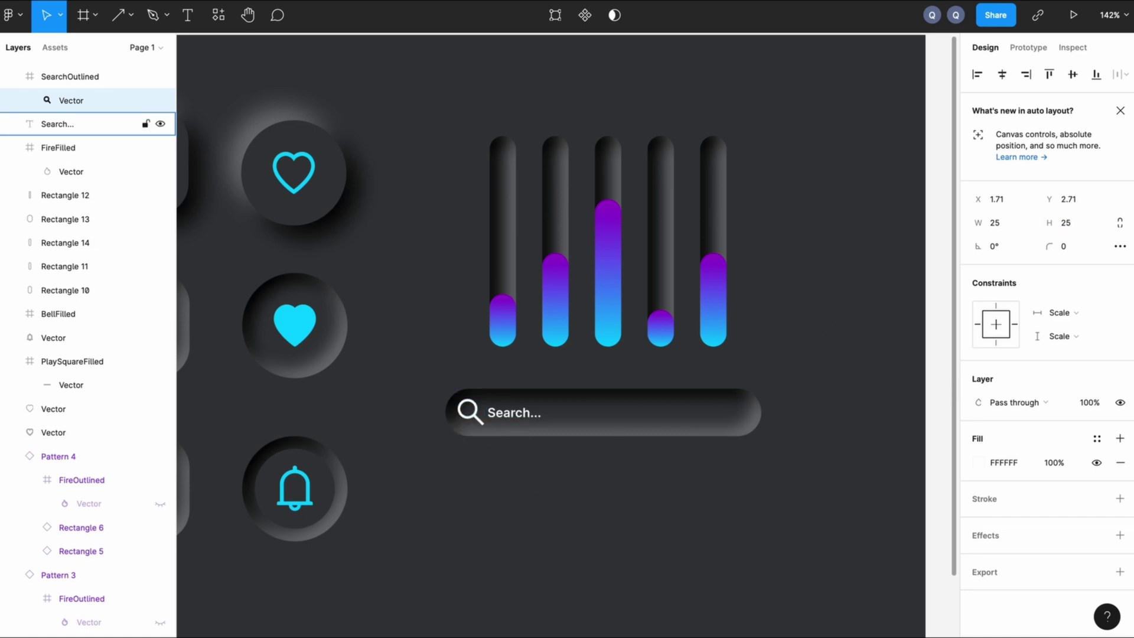
text(20)
key(Return)
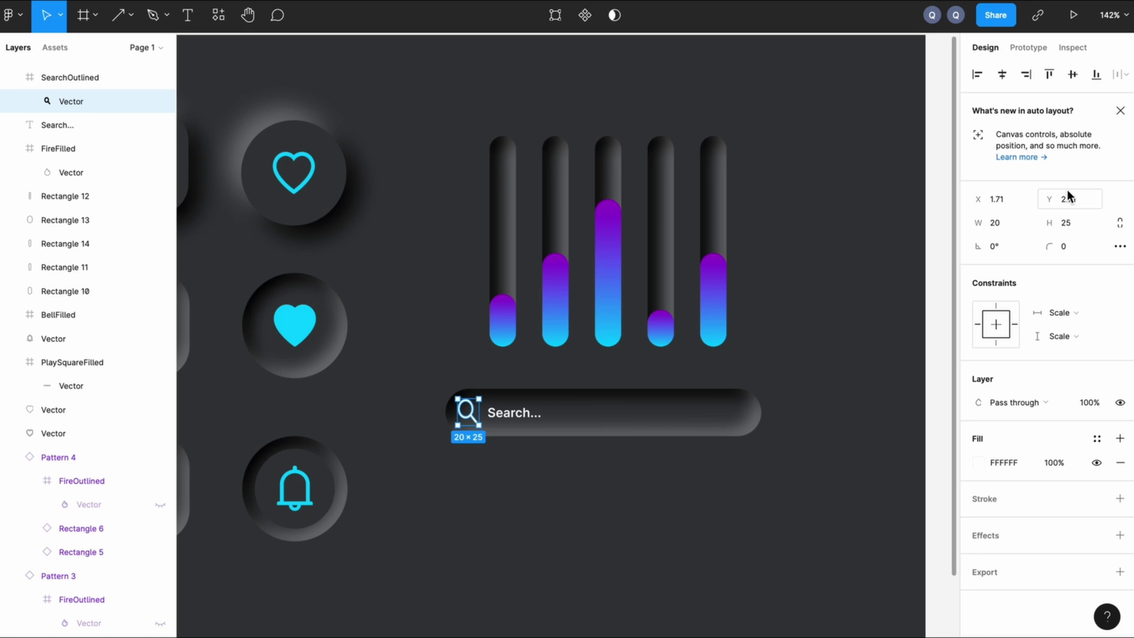
text(20)
key(Return)
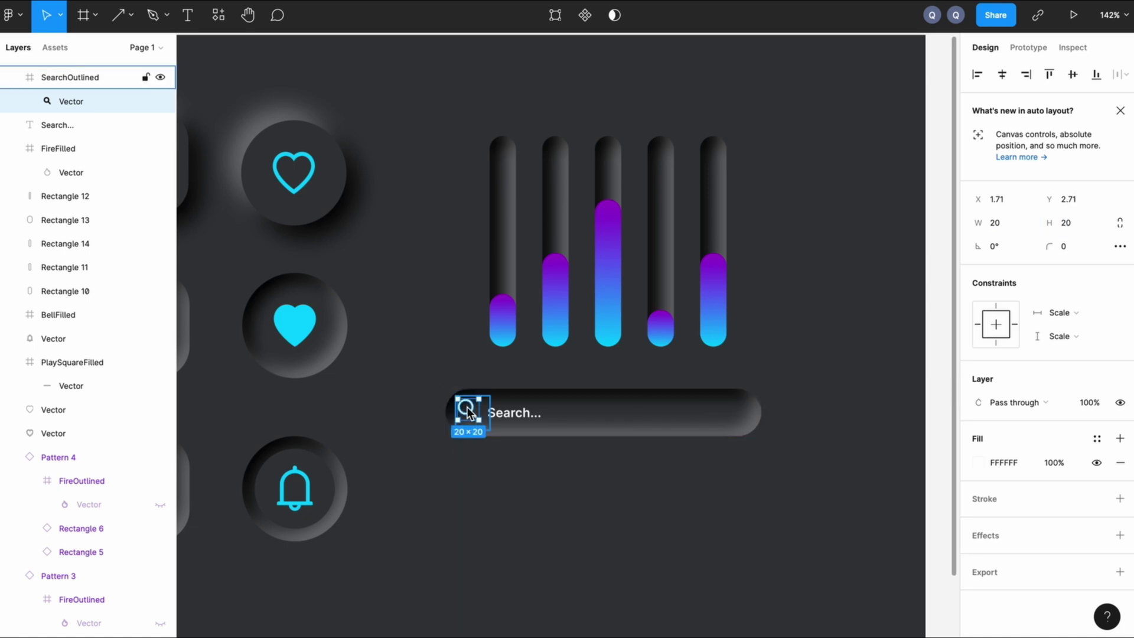
key(Down)
key(Down)
key(Down)
key(Down)
key(Down)
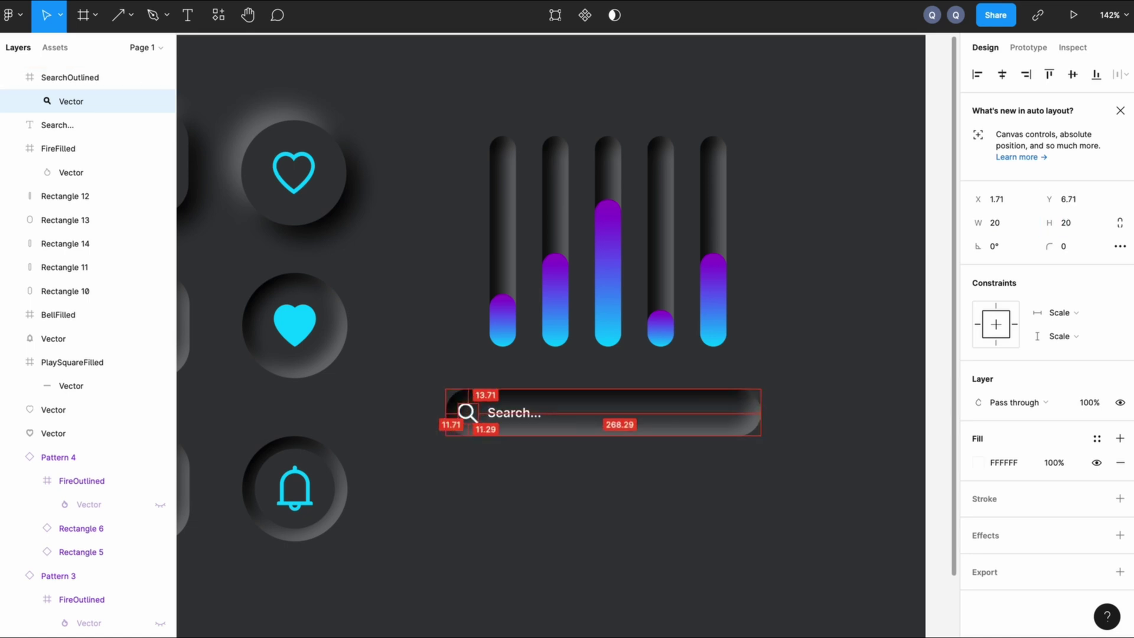
click(533, 494)
Step: Nudge the magnifier right and up to centre it beside the Search... text
scroll(534, 494, up, 5)
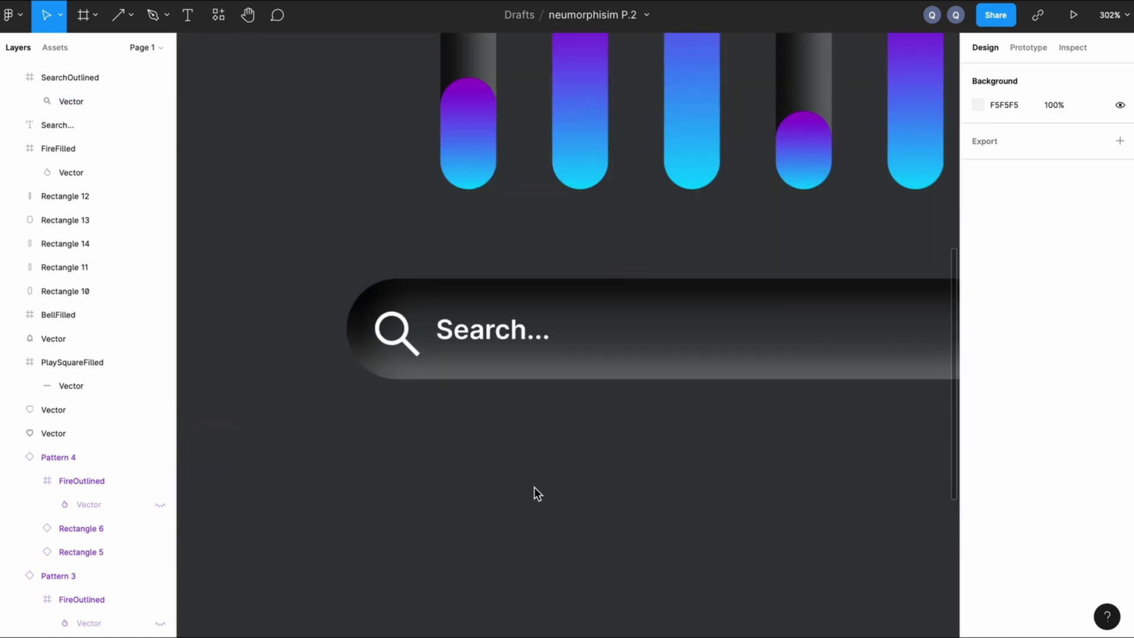
click(395, 336)
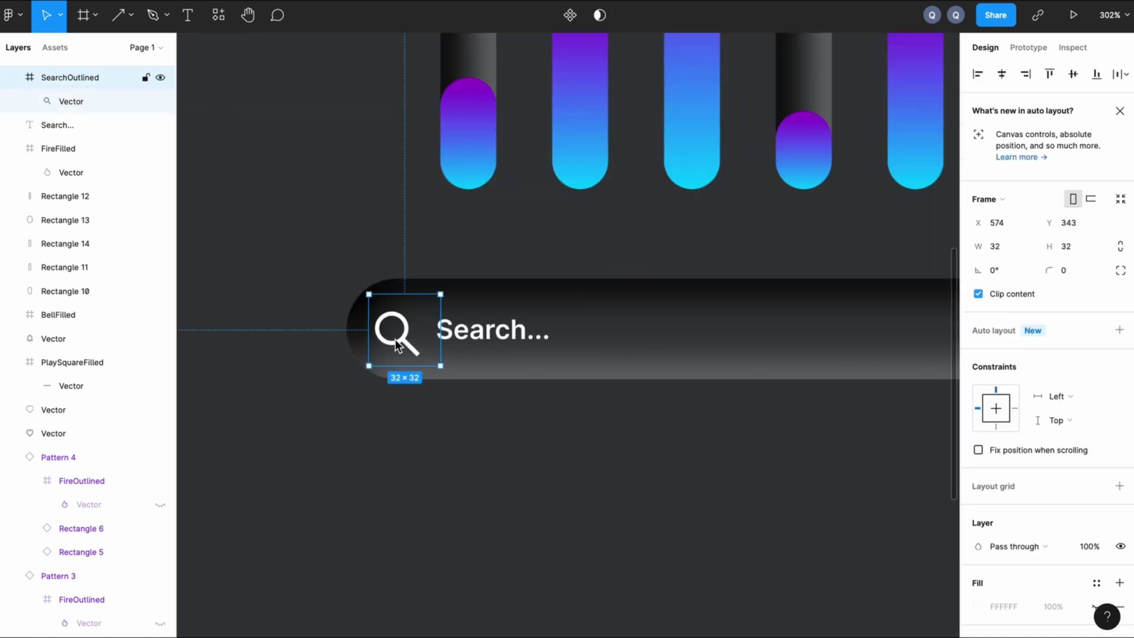
double_click(397, 348)
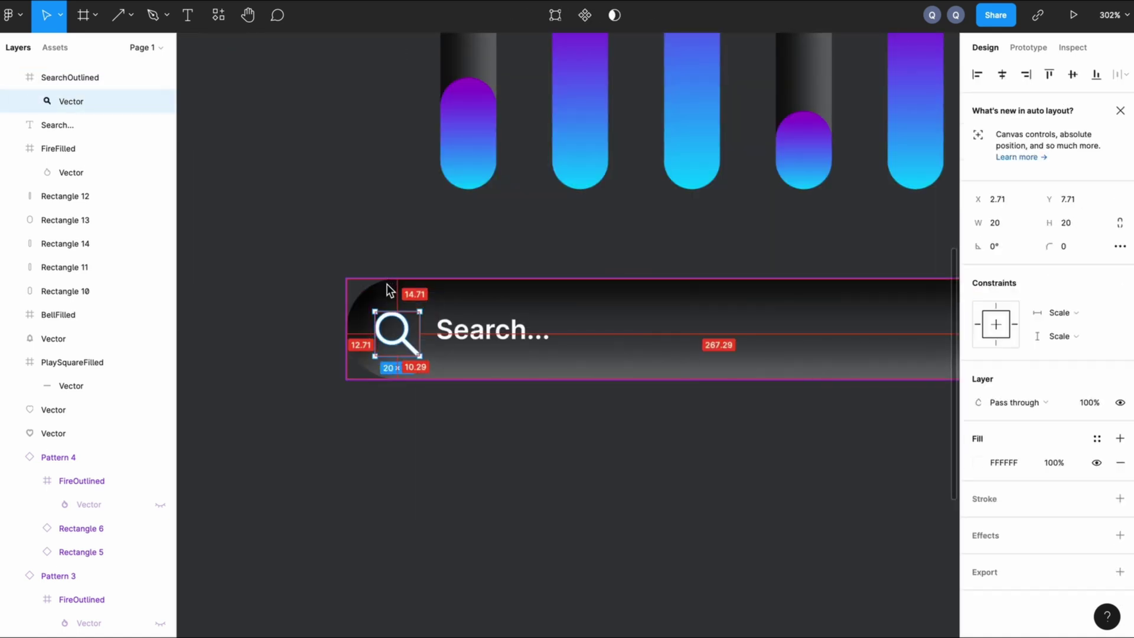
key(Right)
key(Right)
key(Right)
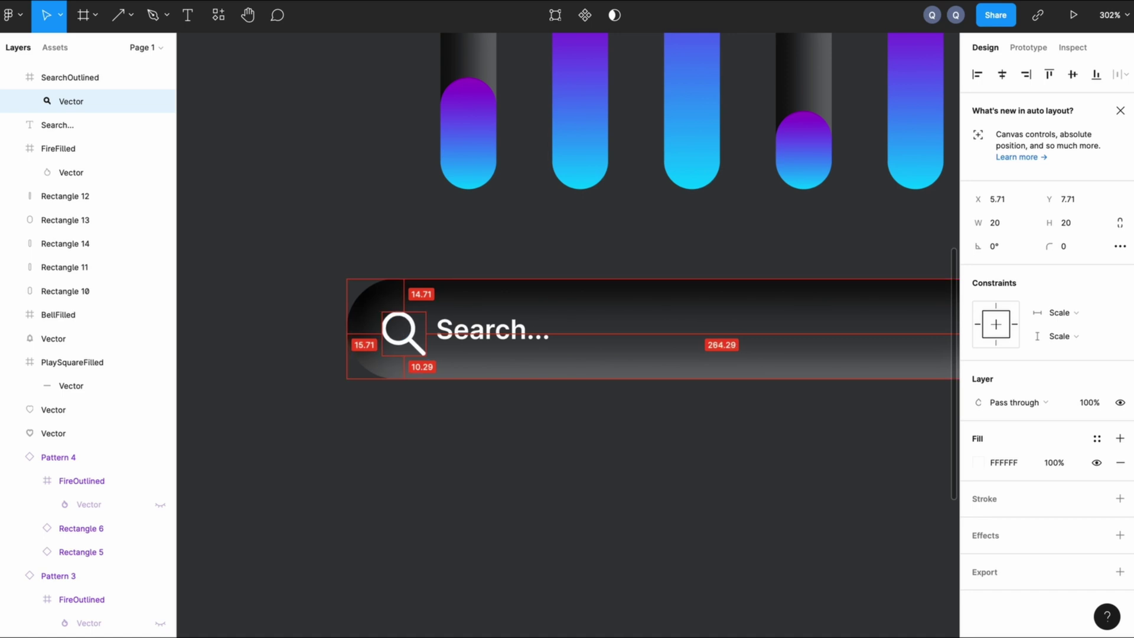
key(Up)
key(Up)
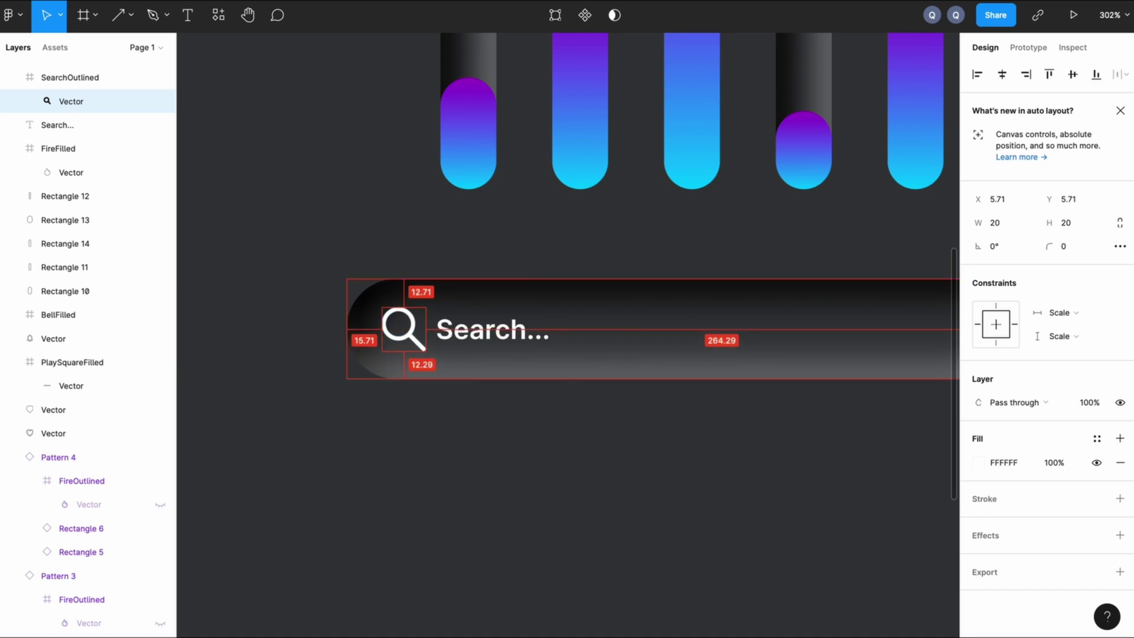
click(545, 465)
scroll(546, 462, down, 5)
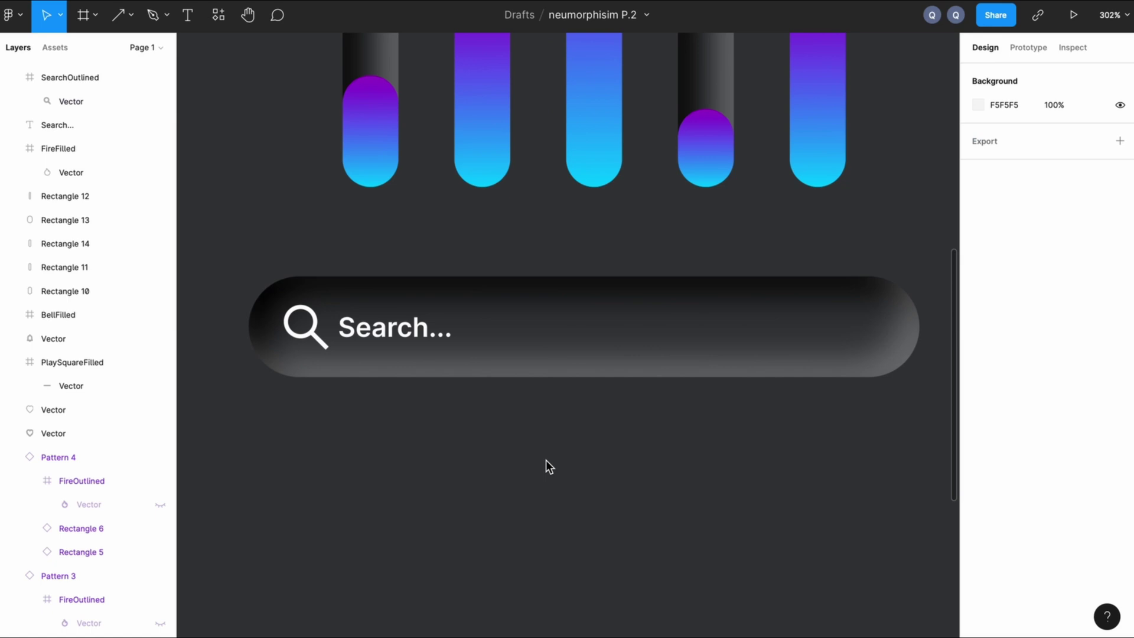
scroll(543, 469, left, 3)
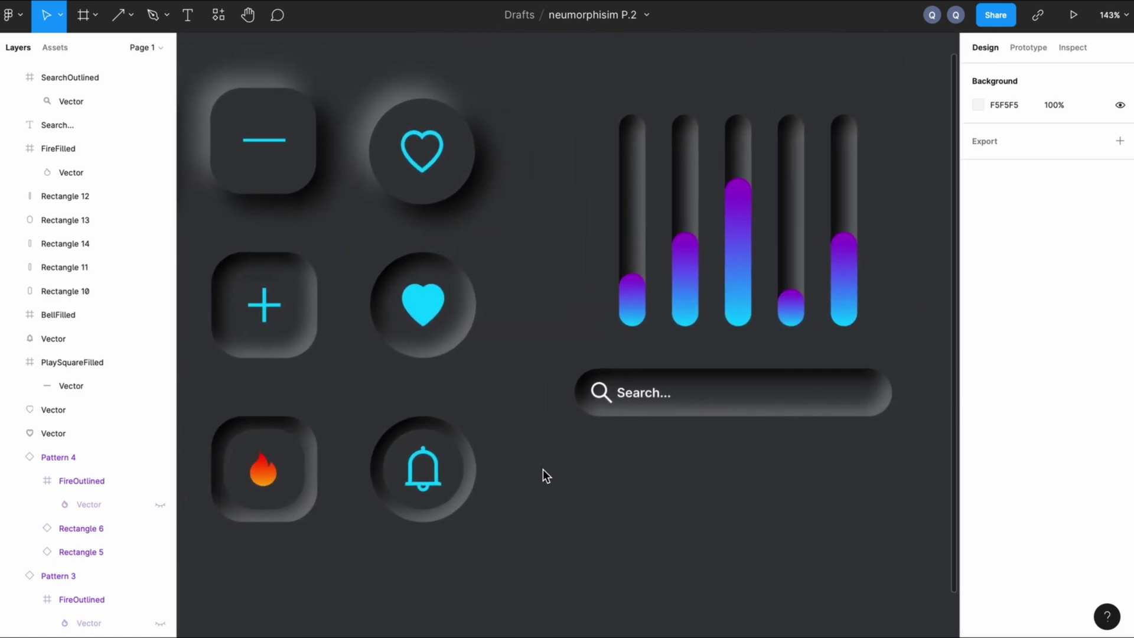
Step: Narrow the search bar rectangle to 260 wide
click(762, 381)
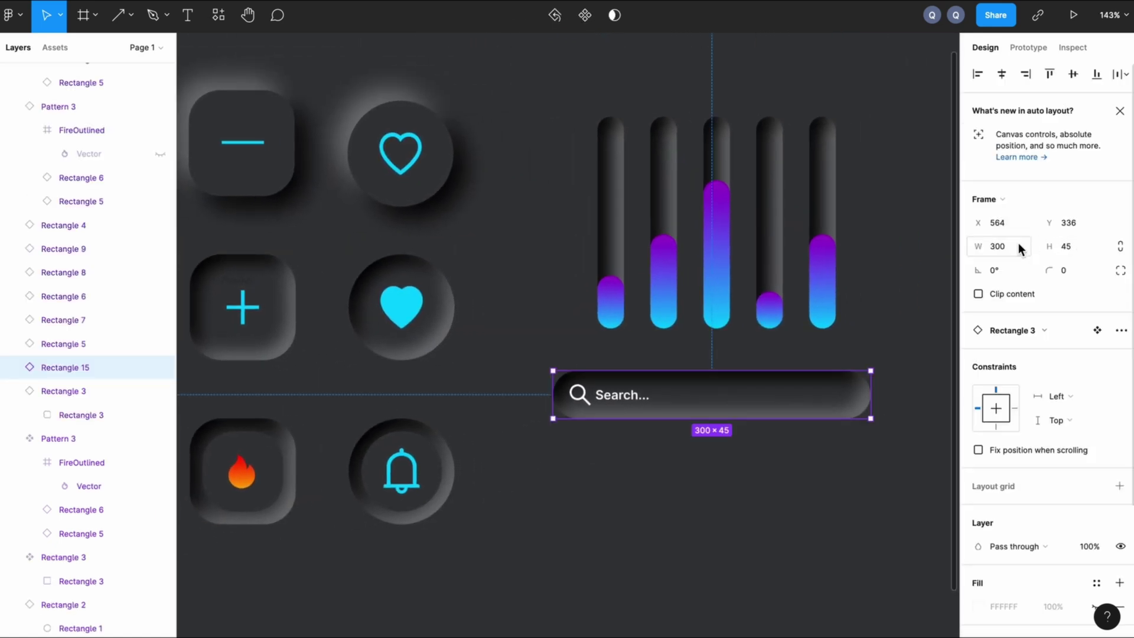
click(1020, 247)
text(260)
key(Return)
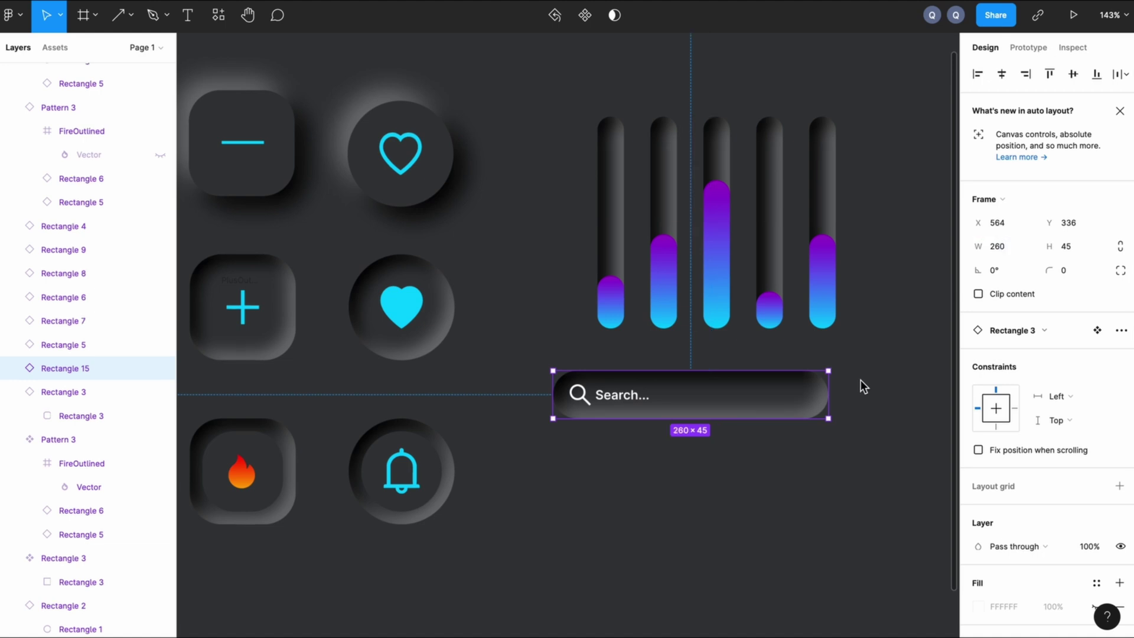
click(817, 505)
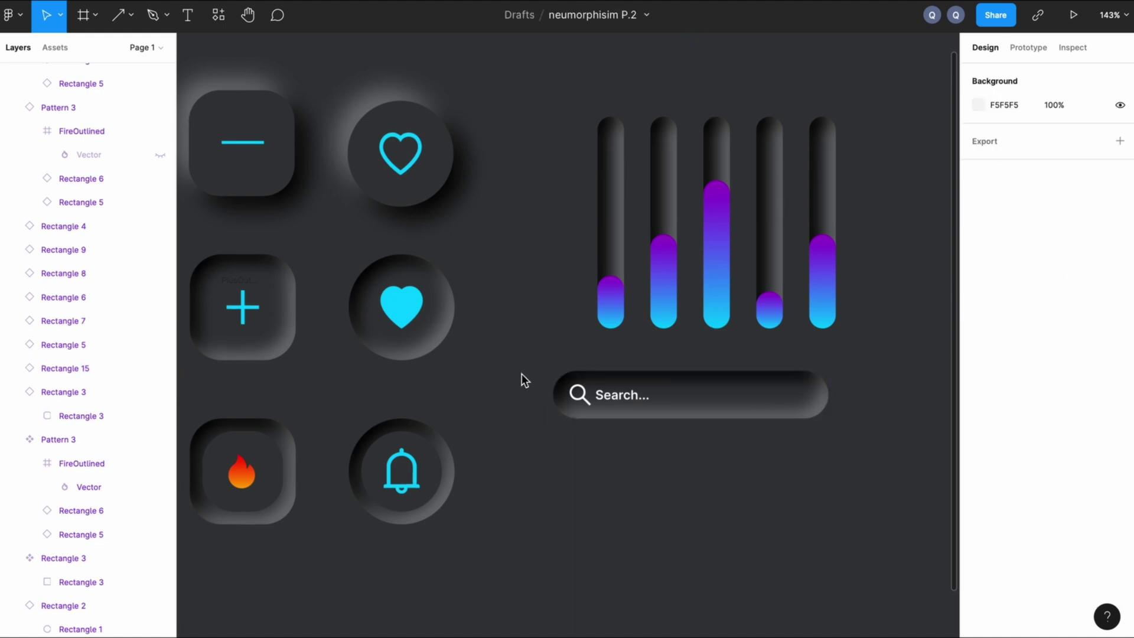
Step: Group the search bar's layers and name the group 'search bar'
drag(522, 374, 846, 444)
key(ctrl+g)
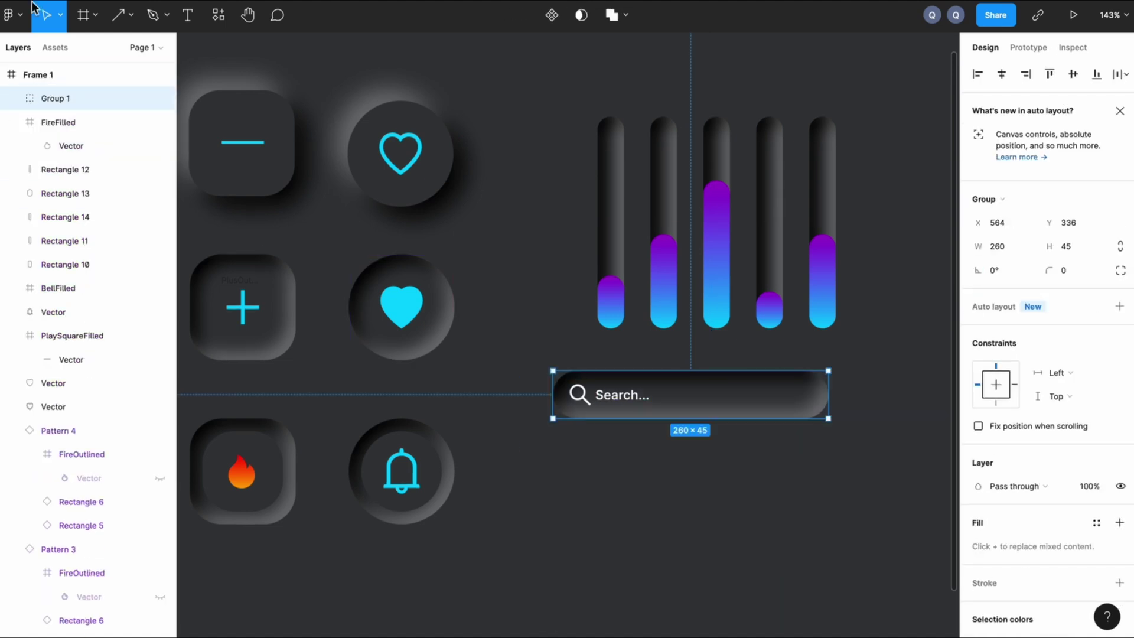
double_click(77, 98)
key(BackSpace)
text(search ba)
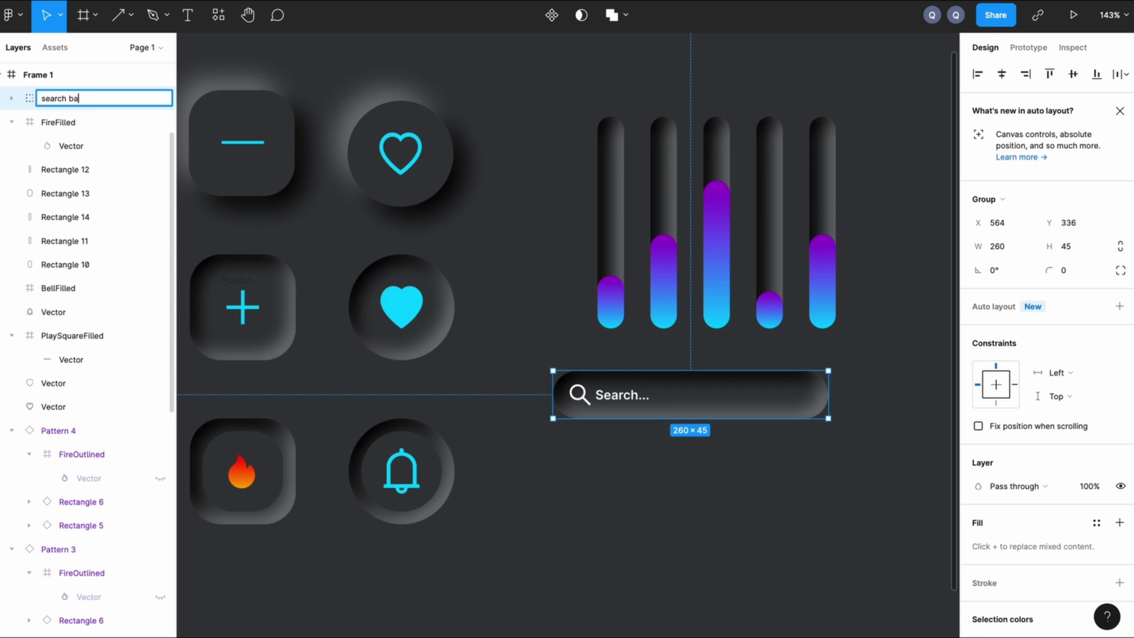
text(r)
click(665, 516)
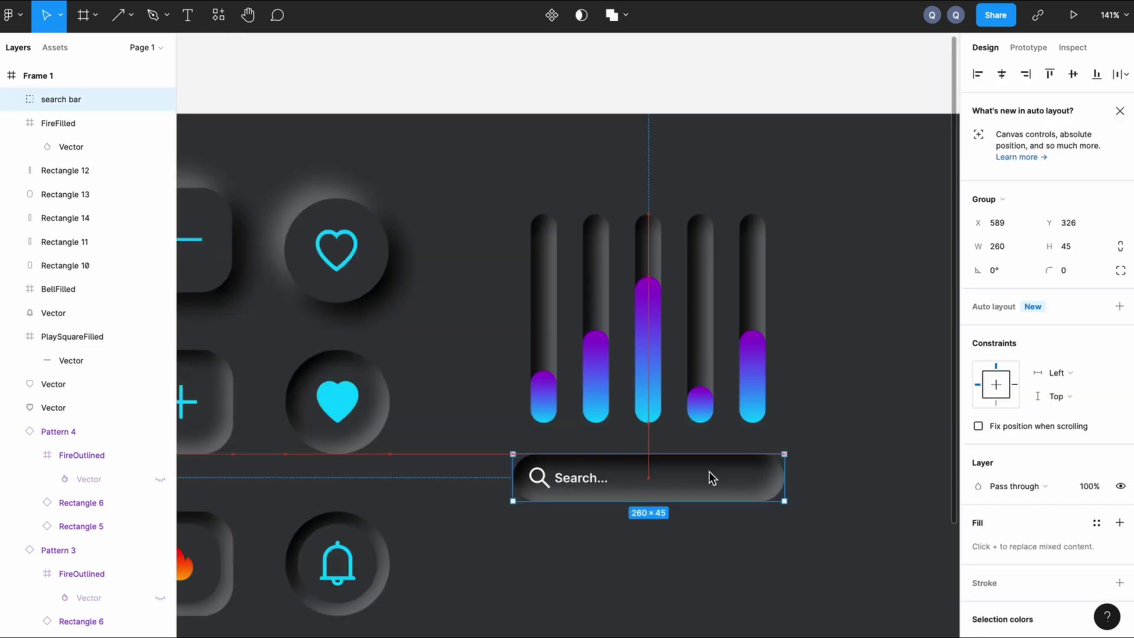
click(766, 563)
scroll(765, 562, down, 4)
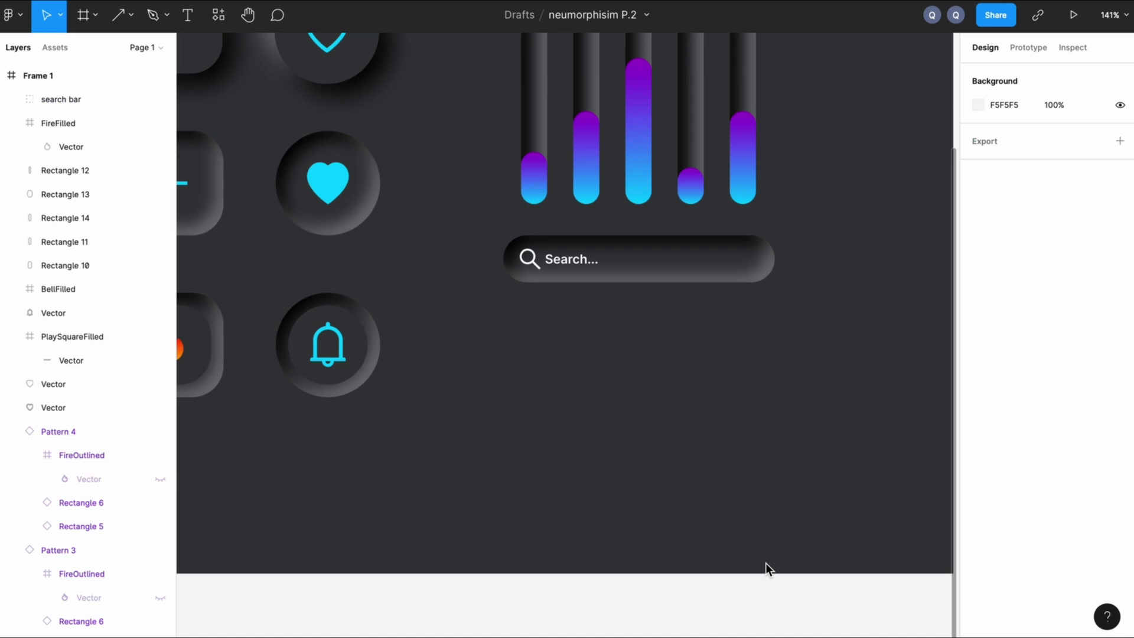
key(shift+1)
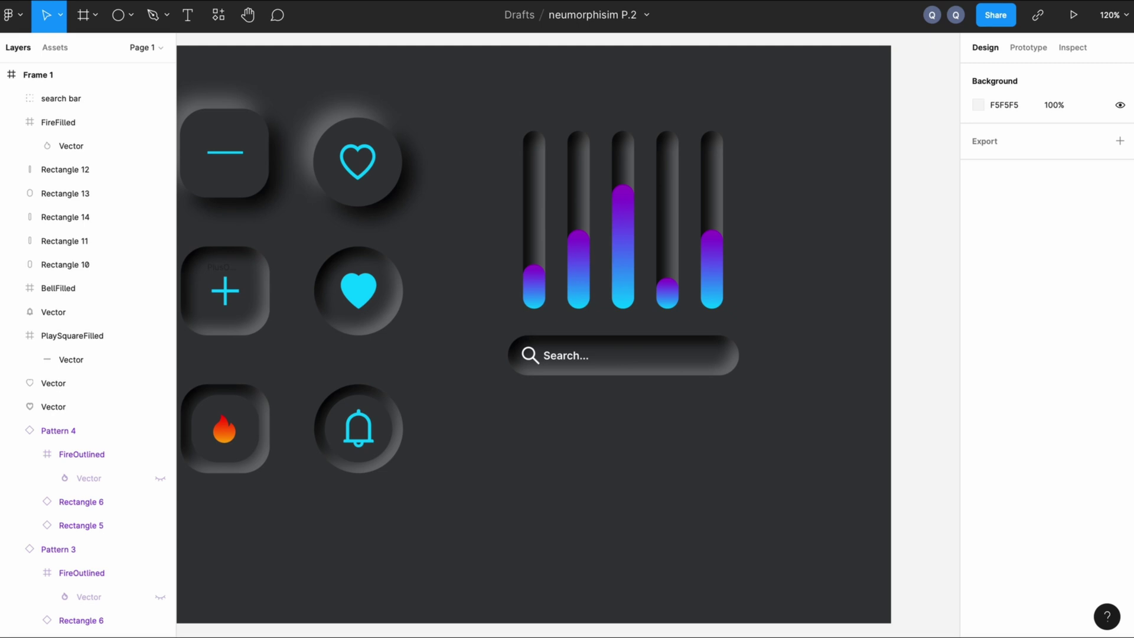
Step: Duplicate the outlined heart button below the search bar and resize it to 150×150
click(382, 183)
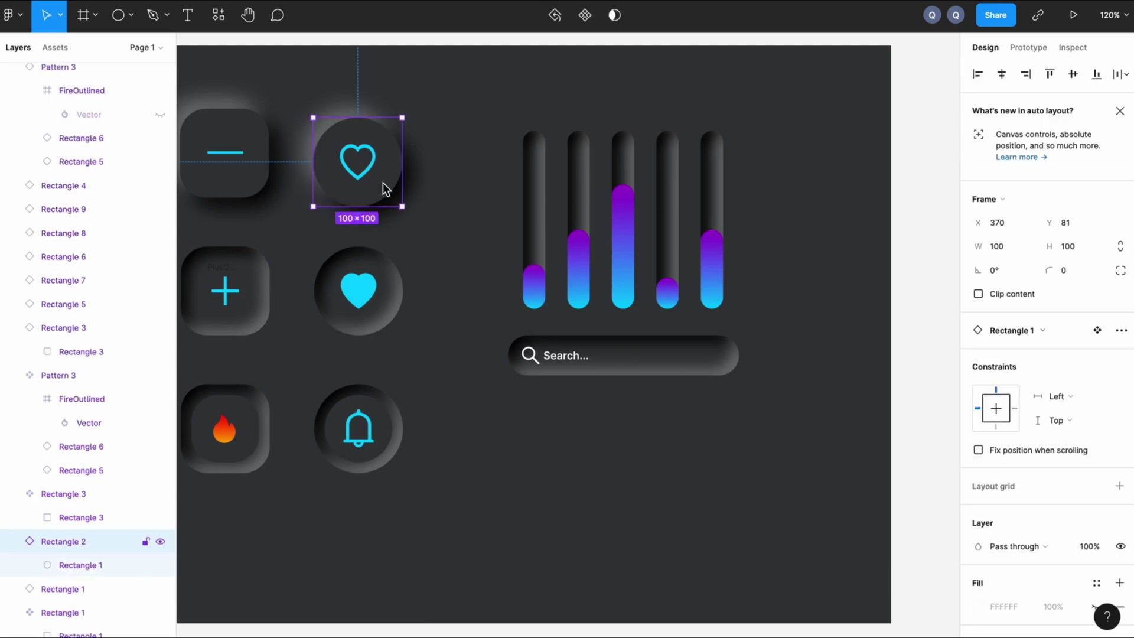
drag(382, 182, 633, 505)
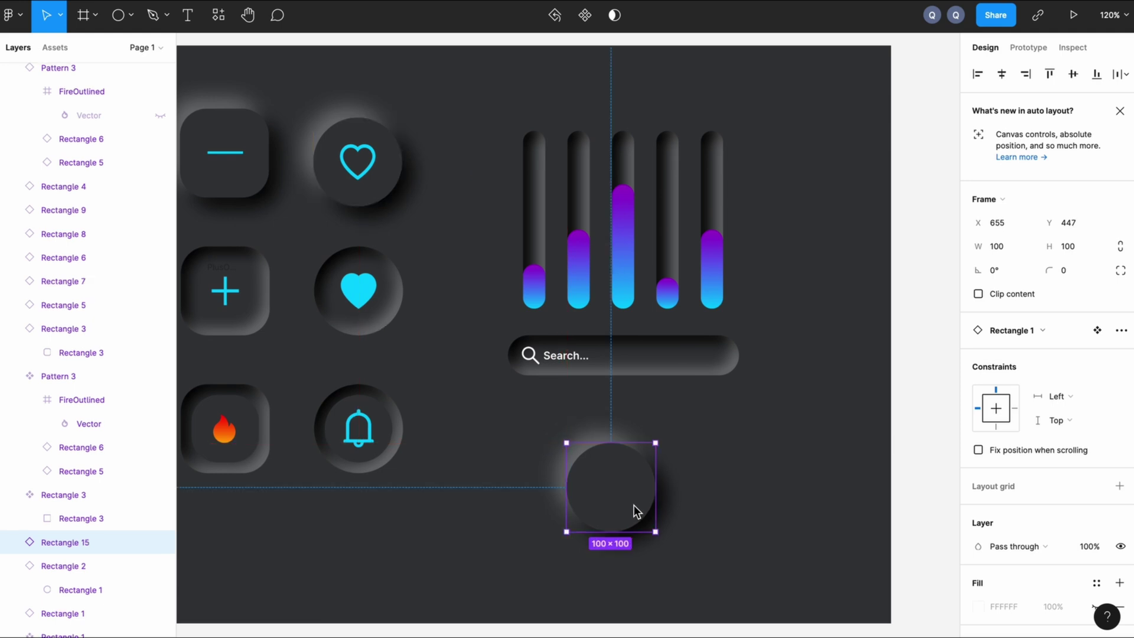
click(1005, 243)
text(150)
key(Return)
click(1070, 246)
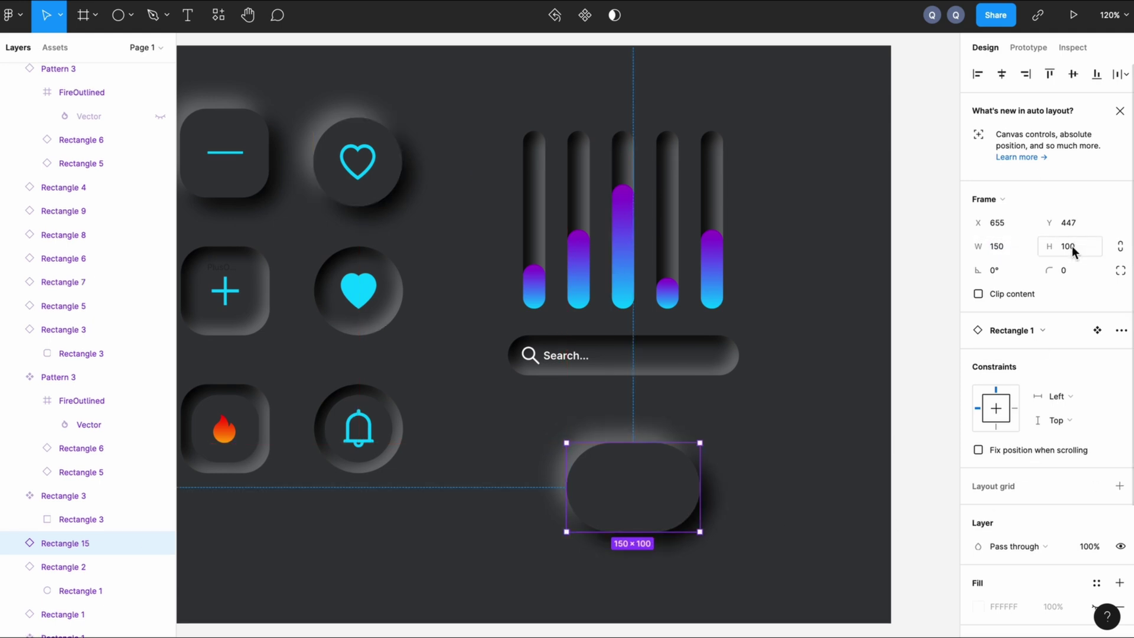
text(150)
key(Return)
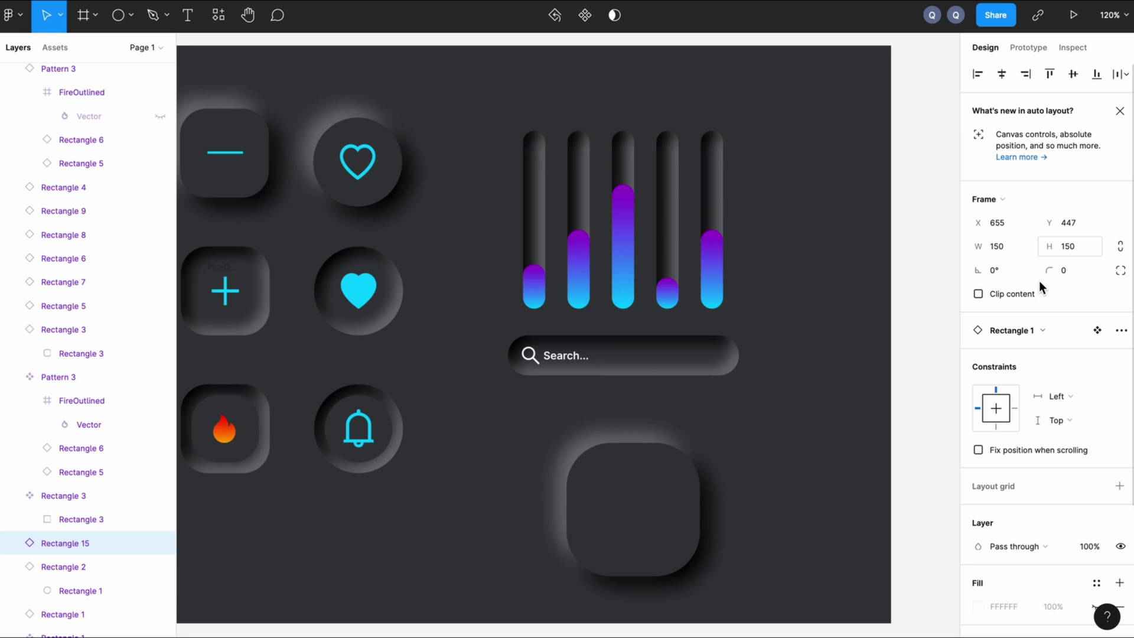
Step: Round the copy's corners into a full circle and nudge it slightly left
double_click(652, 489)
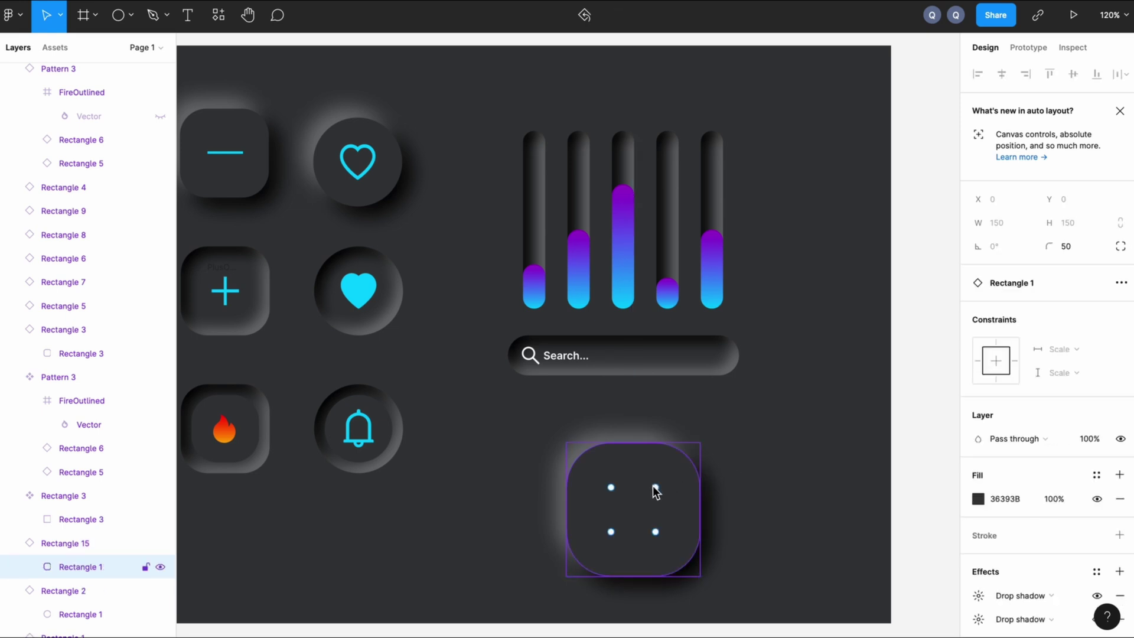
drag(655, 488, 627, 538)
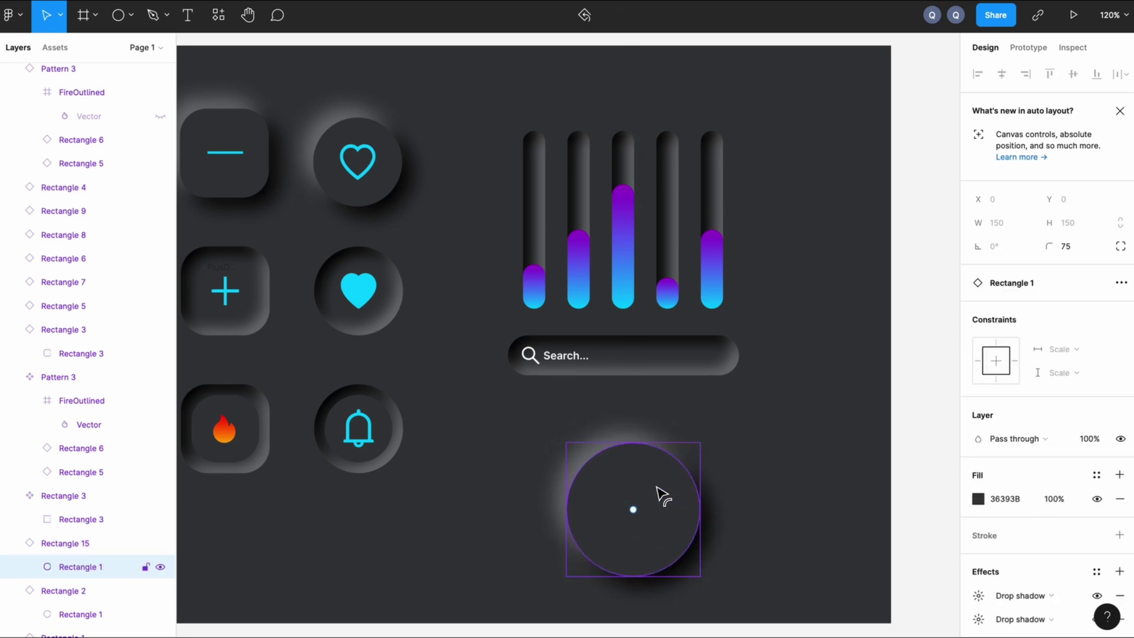
click(775, 470)
click(605, 519)
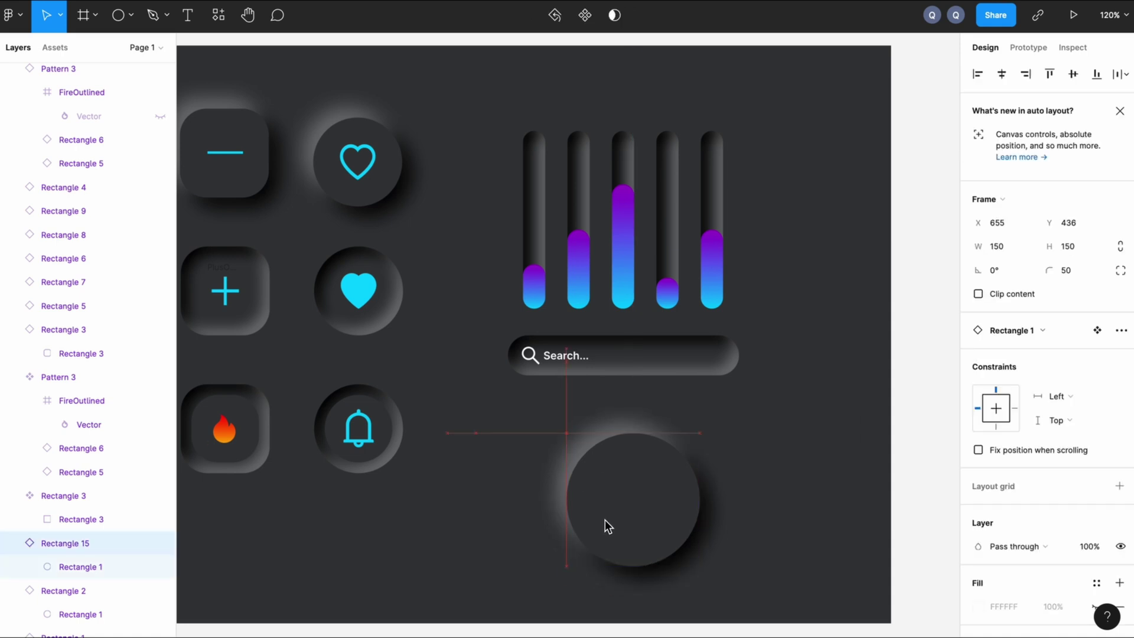
drag(604, 520, 598, 519)
click(791, 514)
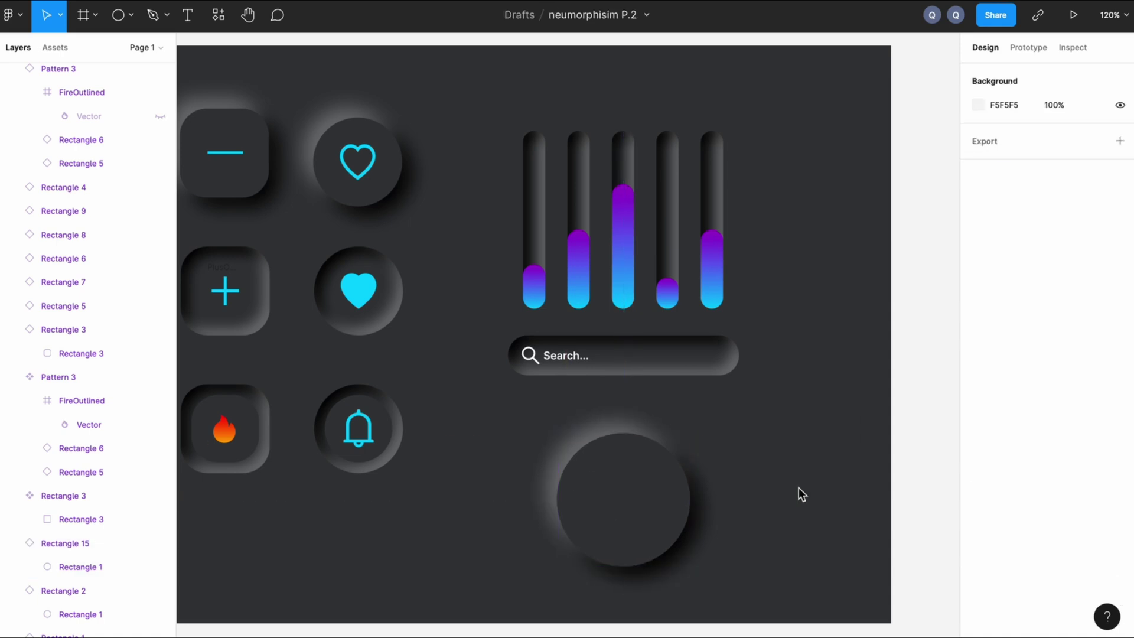
Step: Alt-drag a copy of the recessed circle behind the filled heart onto the large circle
click(374, 319)
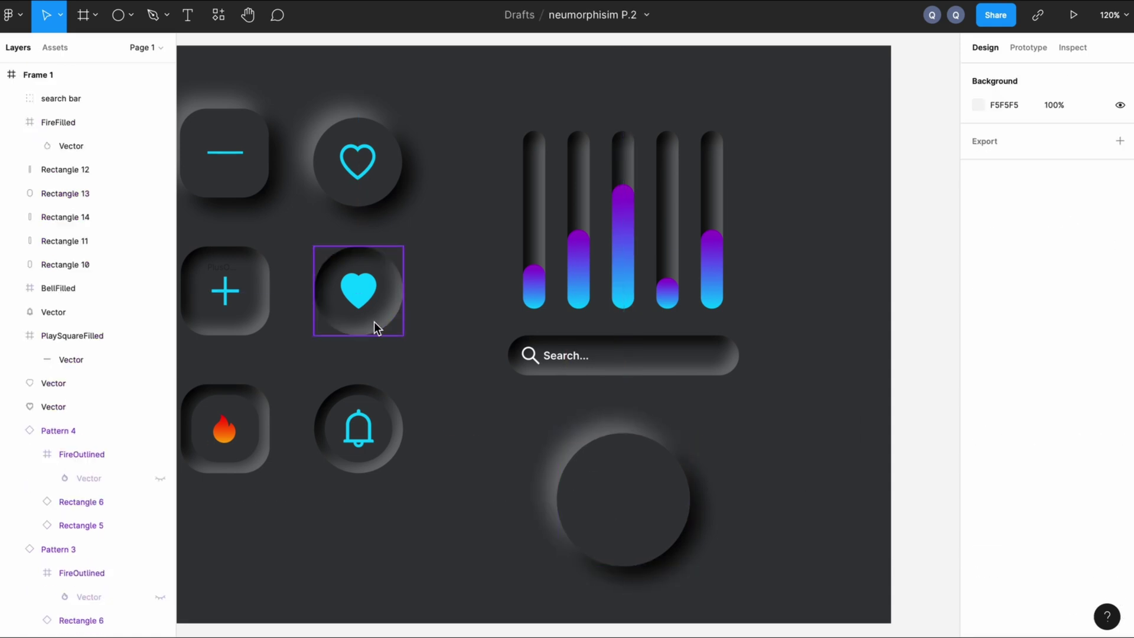
click(374, 321)
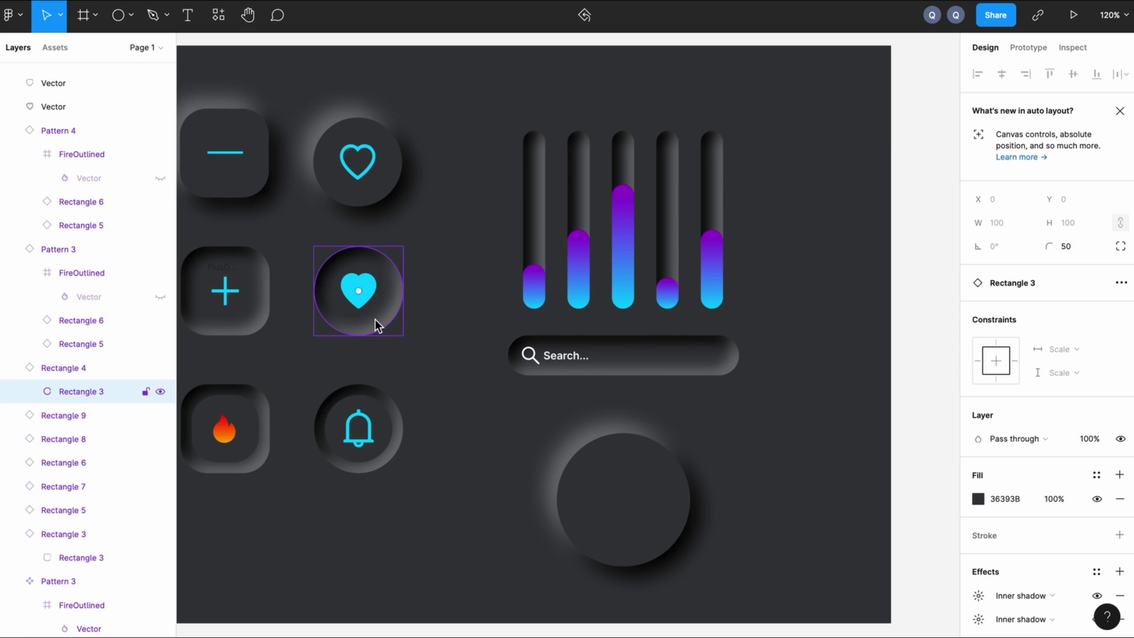
drag(374, 319, 651, 521)
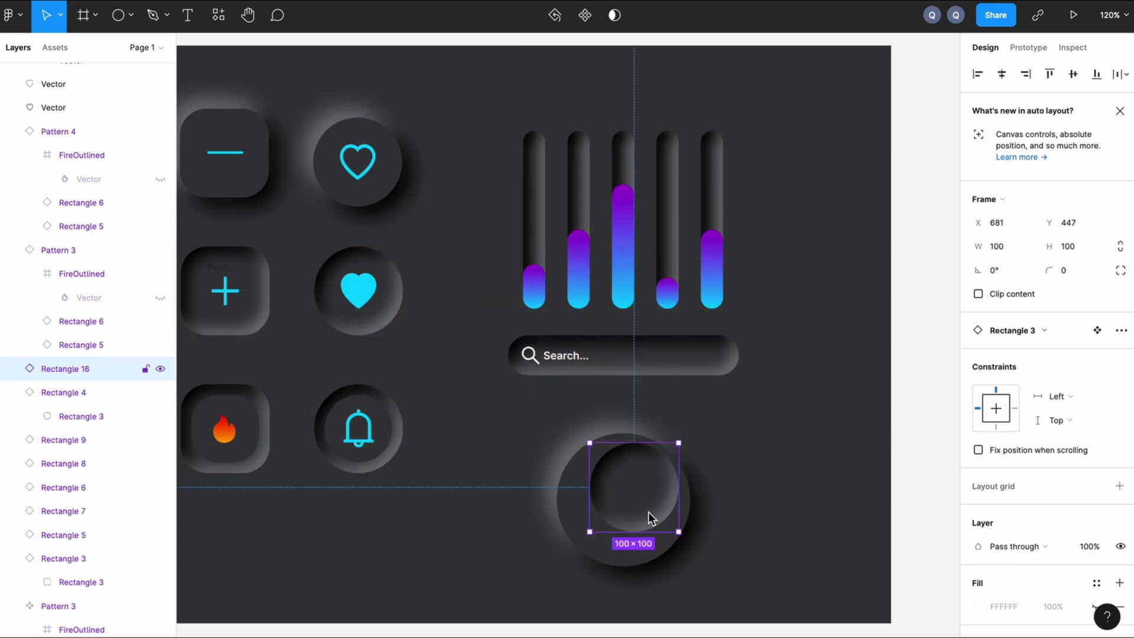
Step: Shrink the recessed copy to 25×25 and place it near the big circle's upper-right rim
click(1004, 246)
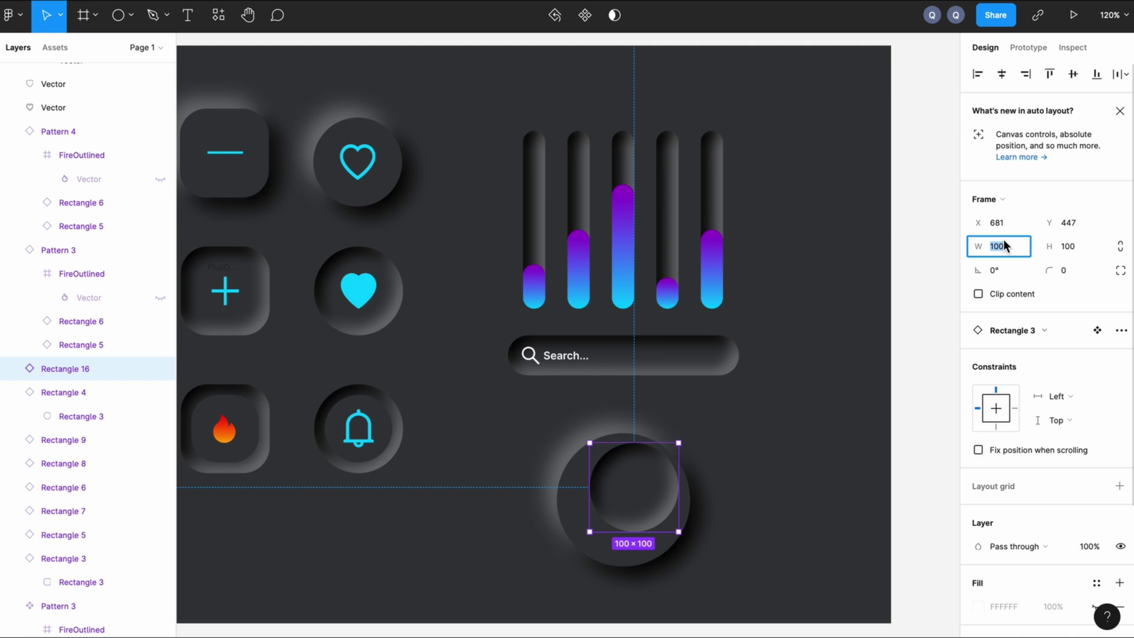
text(25)
key(Return)
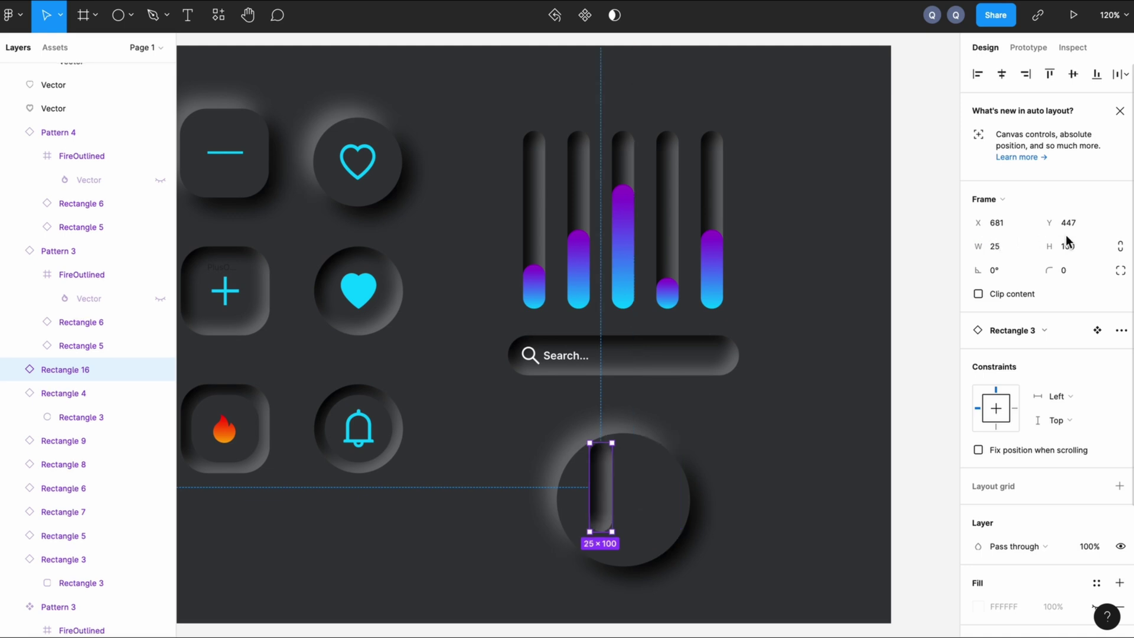
click(1067, 246)
key(Return)
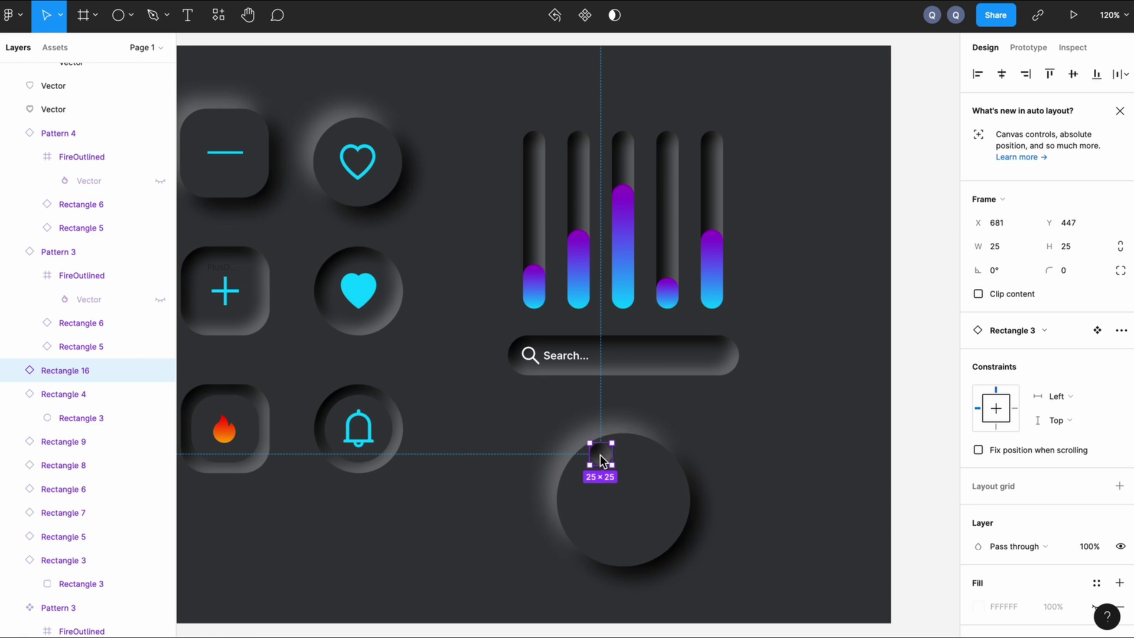
drag(600, 455, 653, 468)
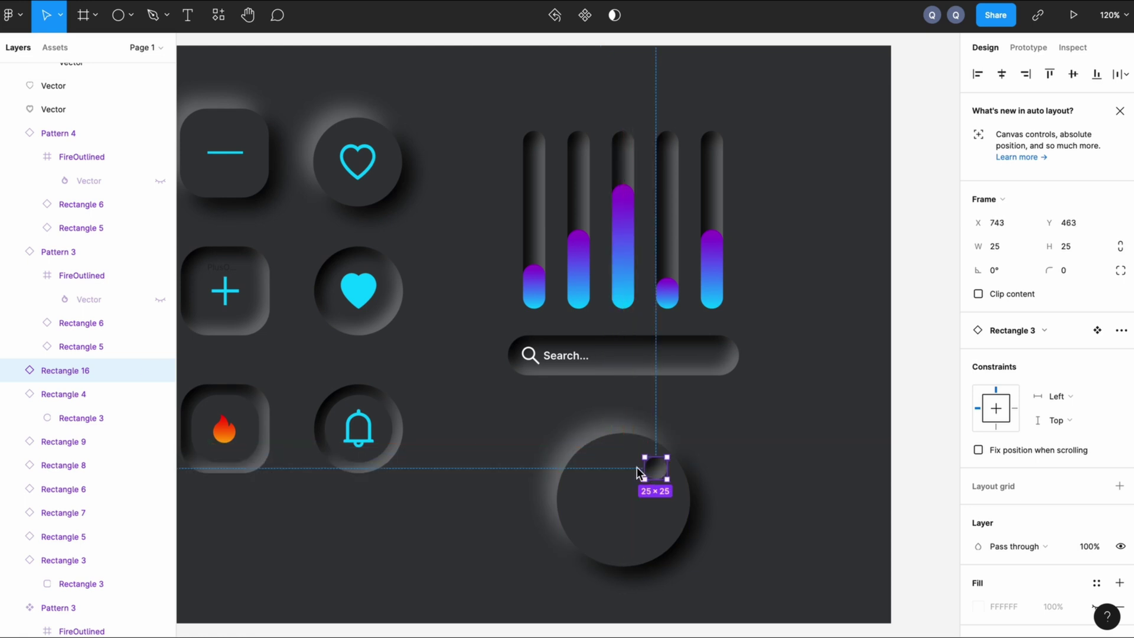
click(763, 459)
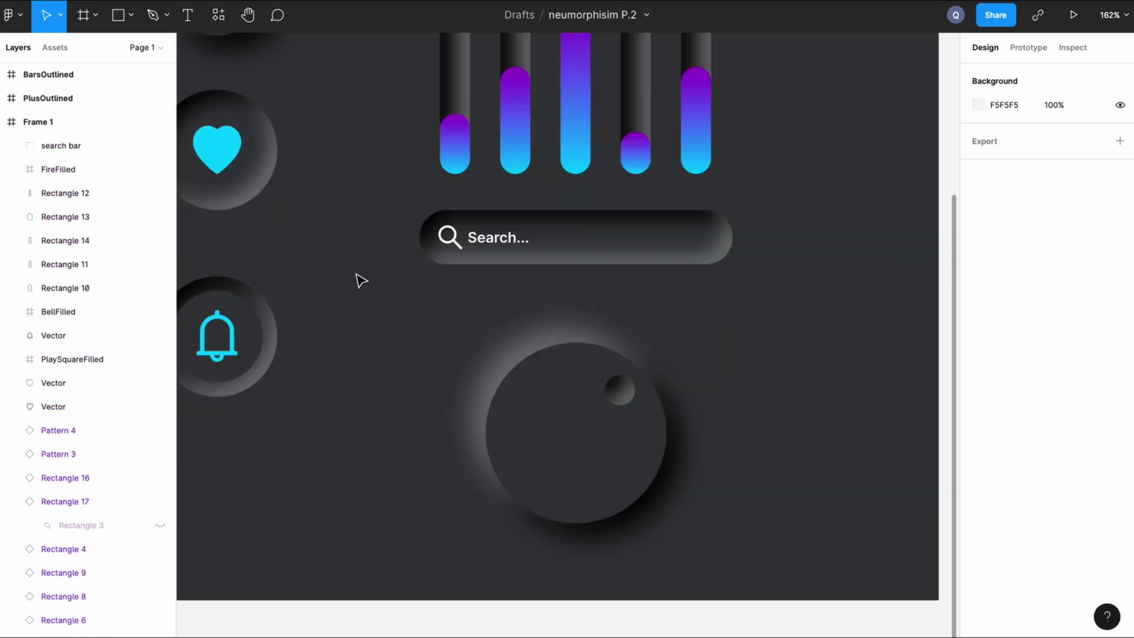
scroll(360, 280, left, 5)
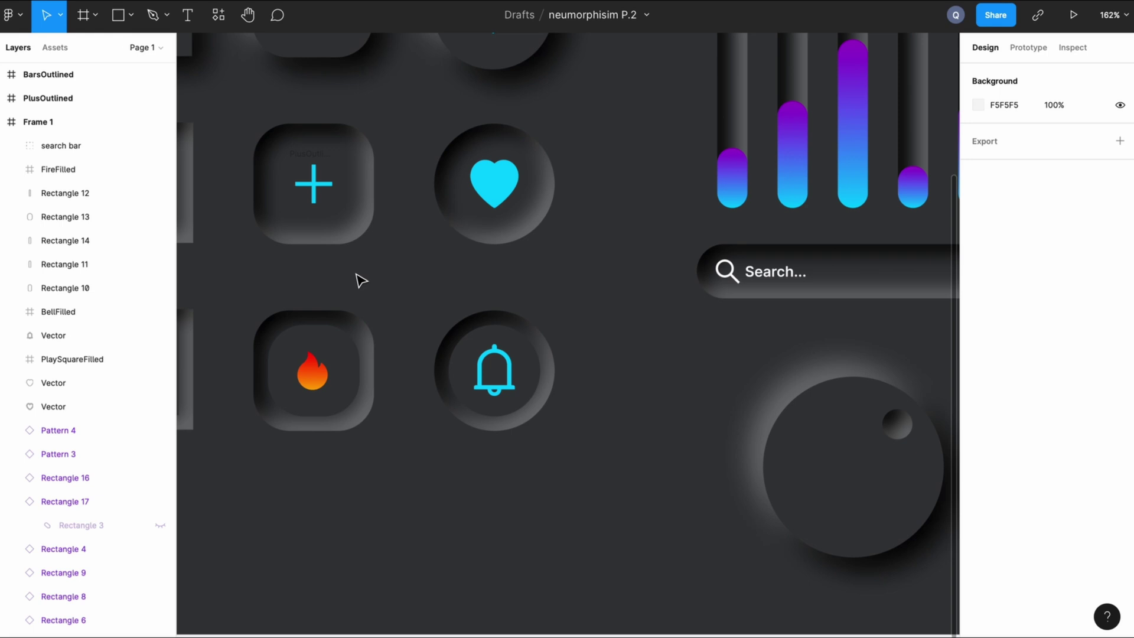
Step: Duplicate the heart button, shrink the copy to 15×8, and place it at the knob's left edge
click(522, 217)
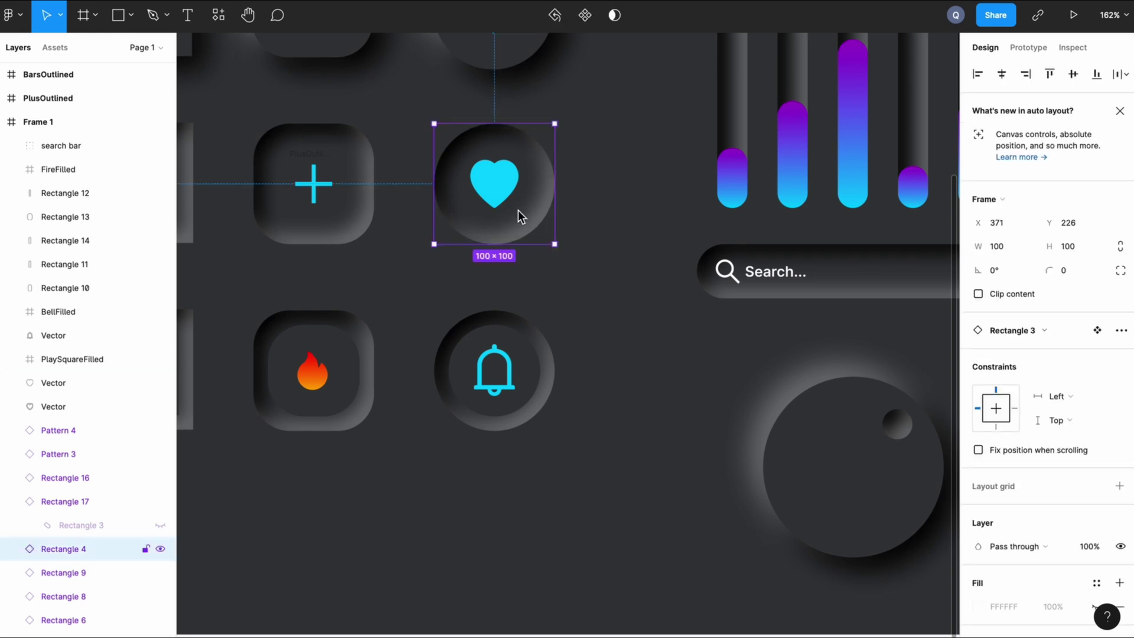
drag(519, 210, 689, 425)
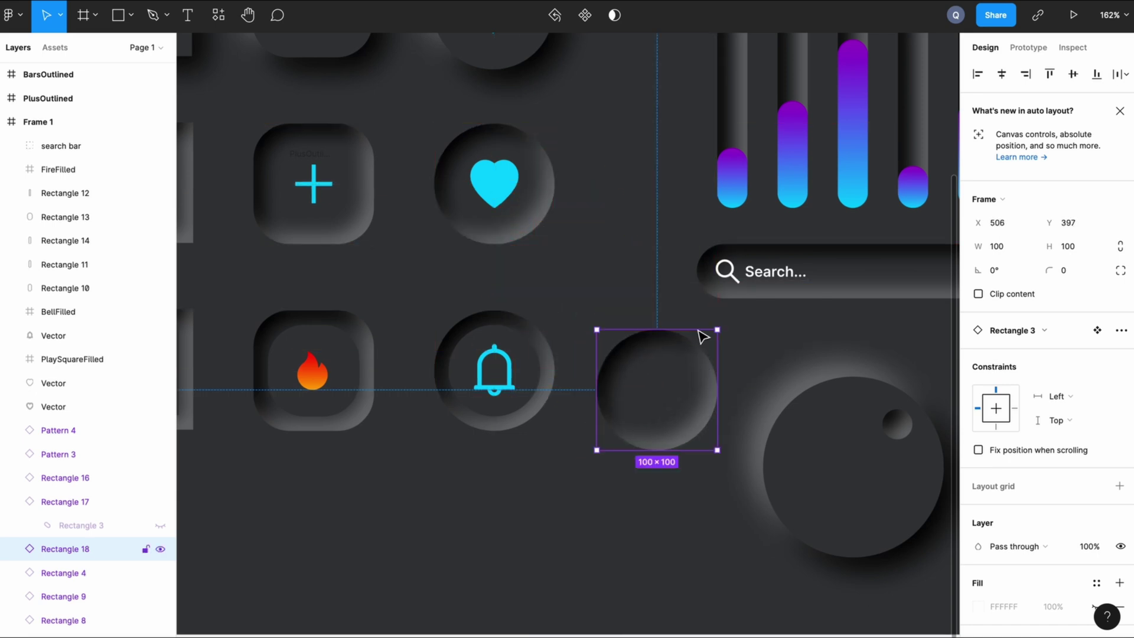
drag(692, 339, 686, 398)
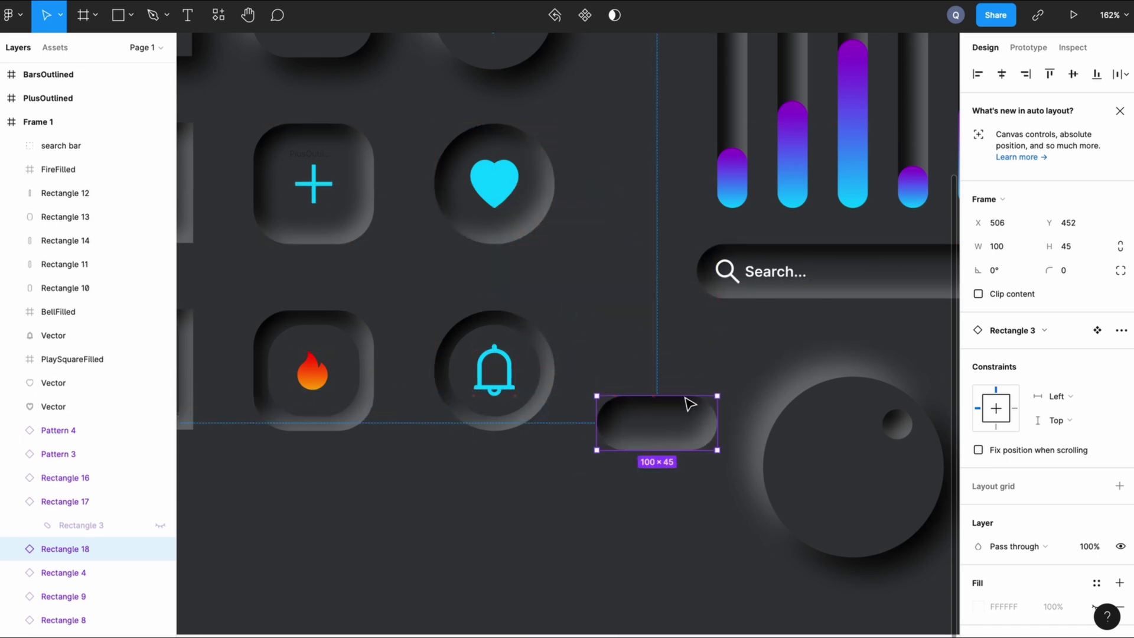
click(1016, 255)
text(1)
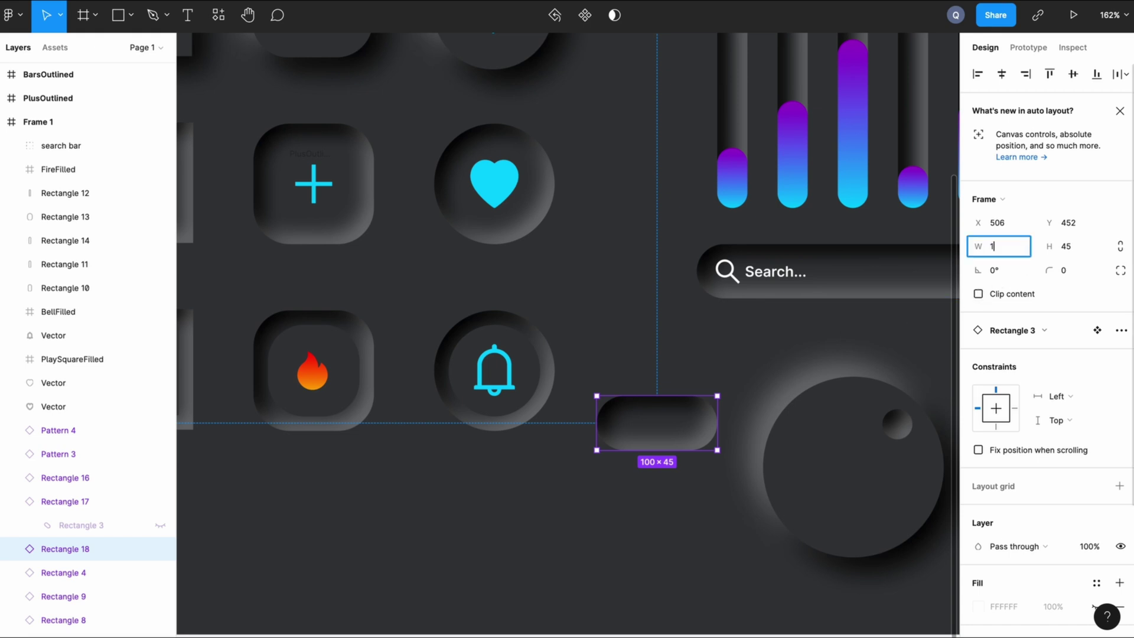
text(5)
key(Return)
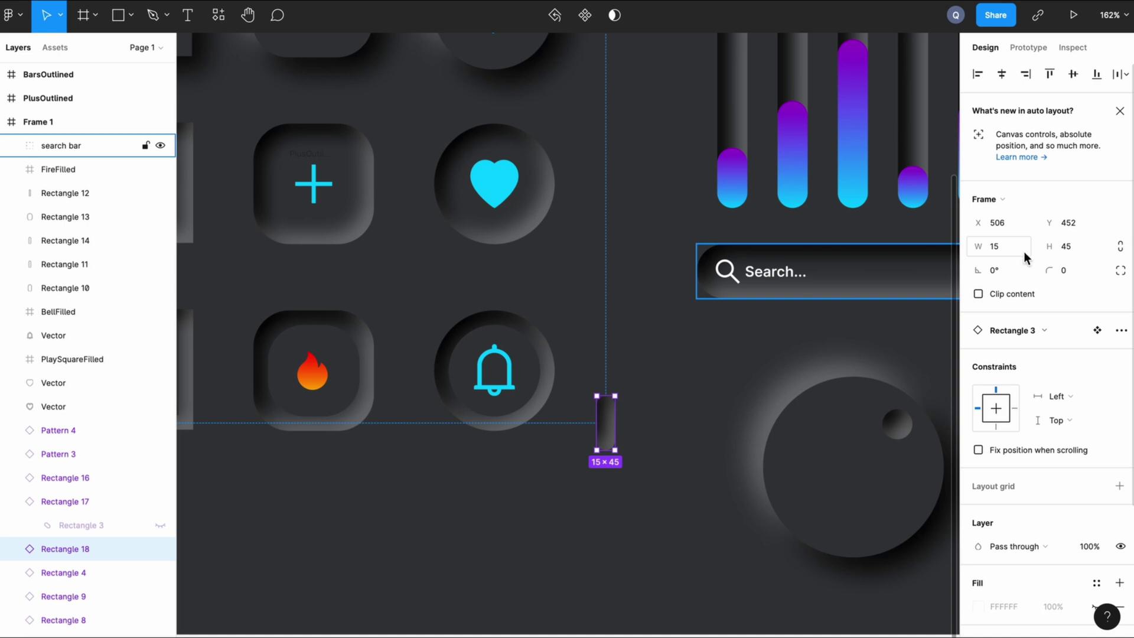
key(BackSpace)
key(BackSpace)
text(8)
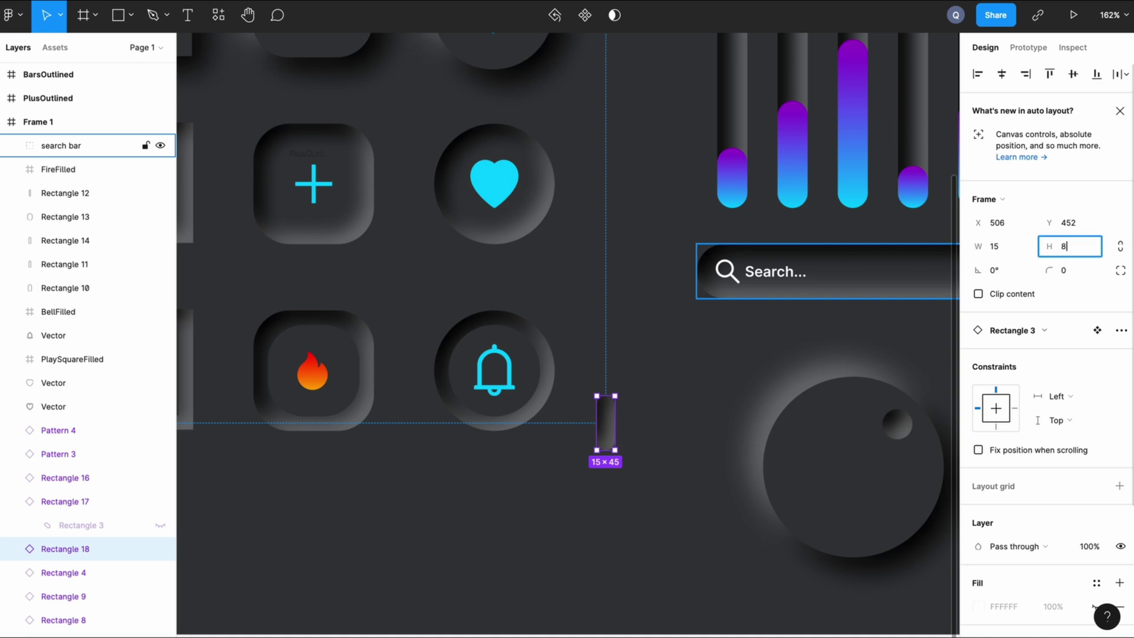
click(614, 402)
click(606, 402)
drag(606, 401, 743, 468)
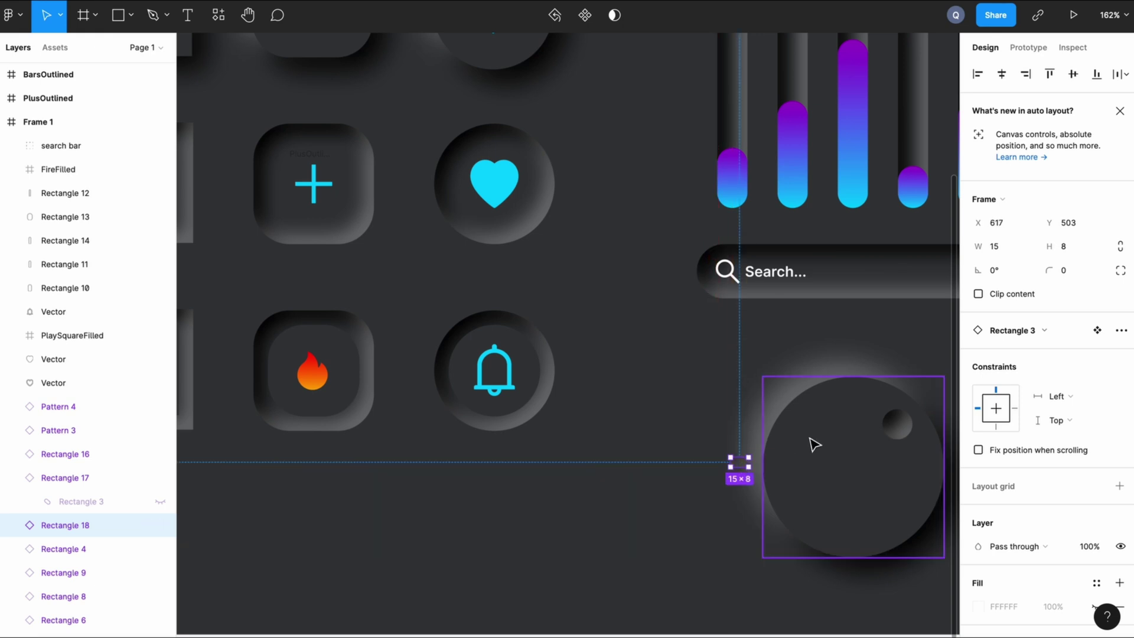
Step: Add a drop shadow to the knob's outer frame
click(790, 400)
scroll(1016, 567, down, 3)
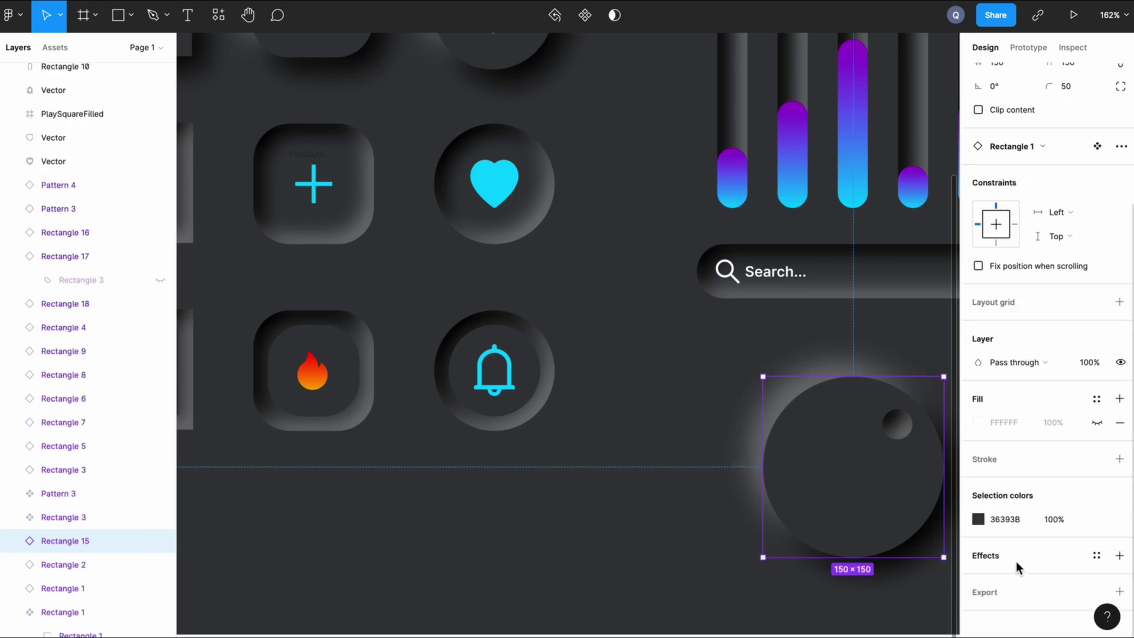
click(991, 555)
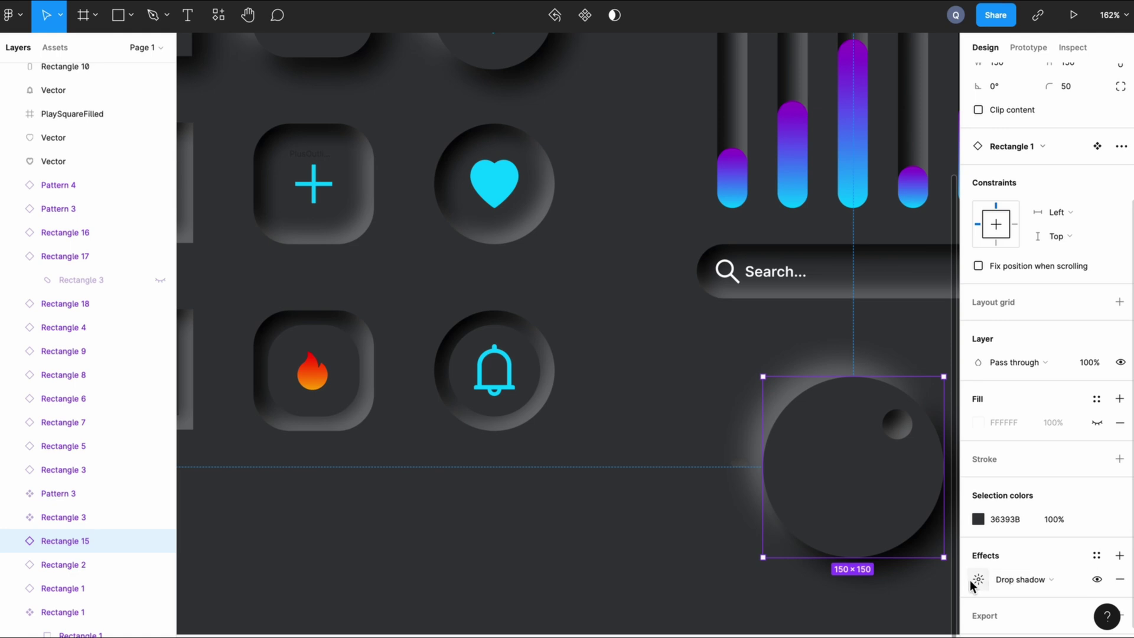
click(973, 579)
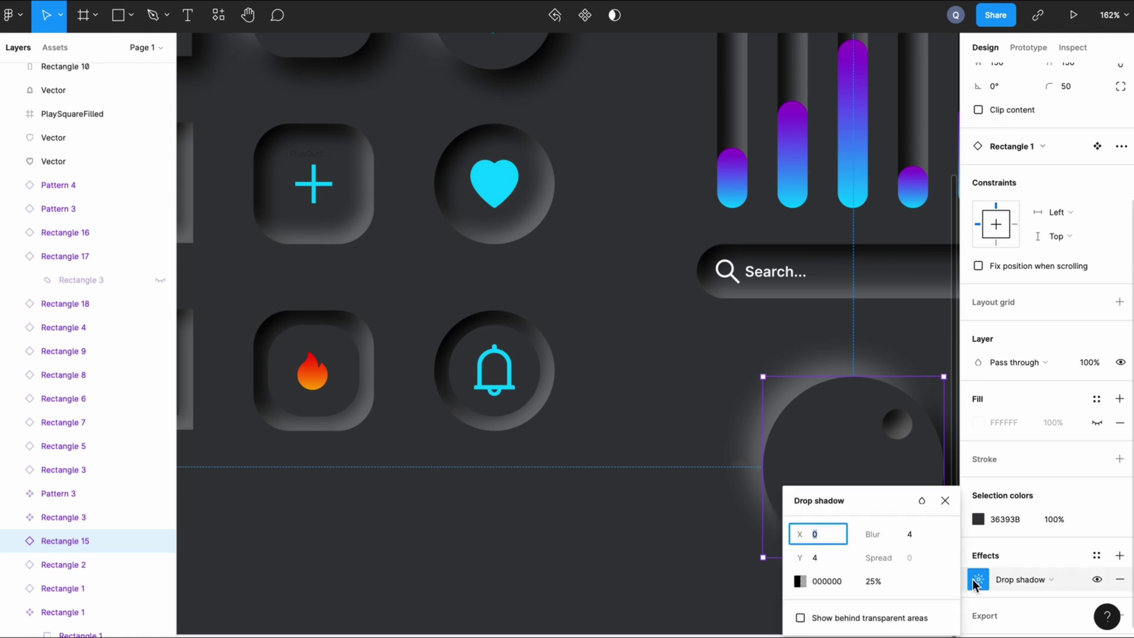
Step: Lower the inner knob circle's white highlight shadow spread to -41
double_click(845, 441)
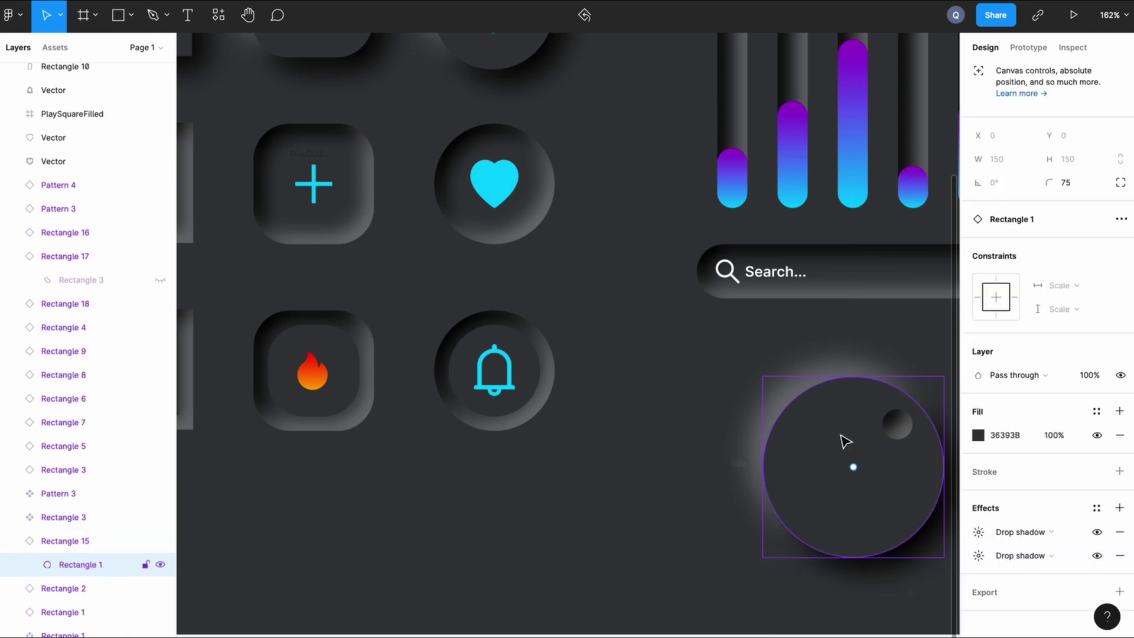
click(977, 533)
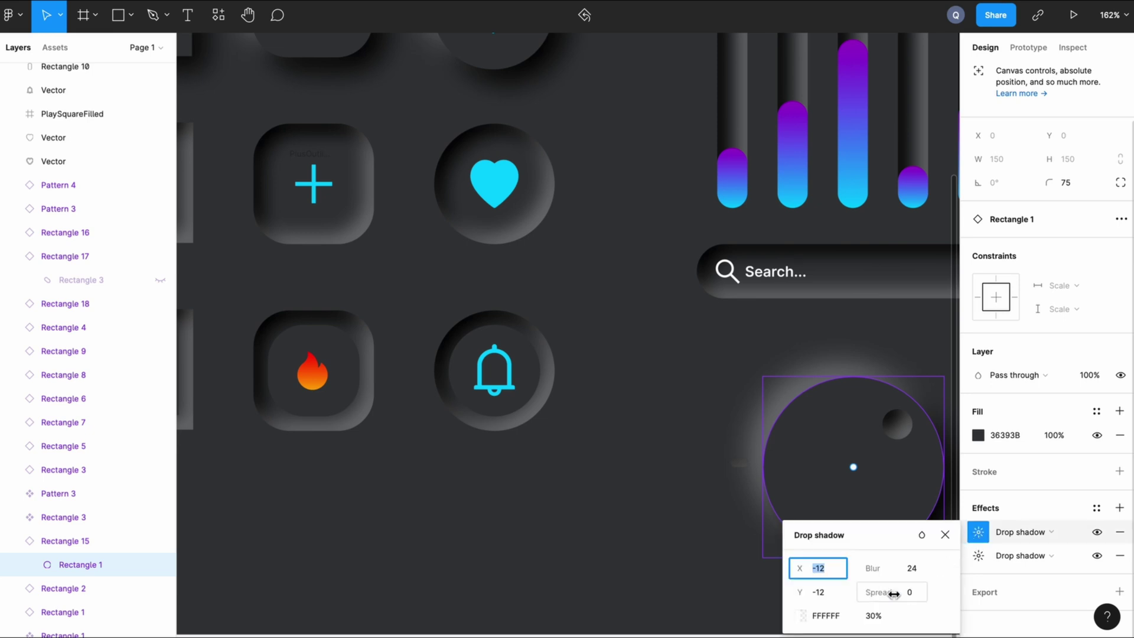
click(913, 594)
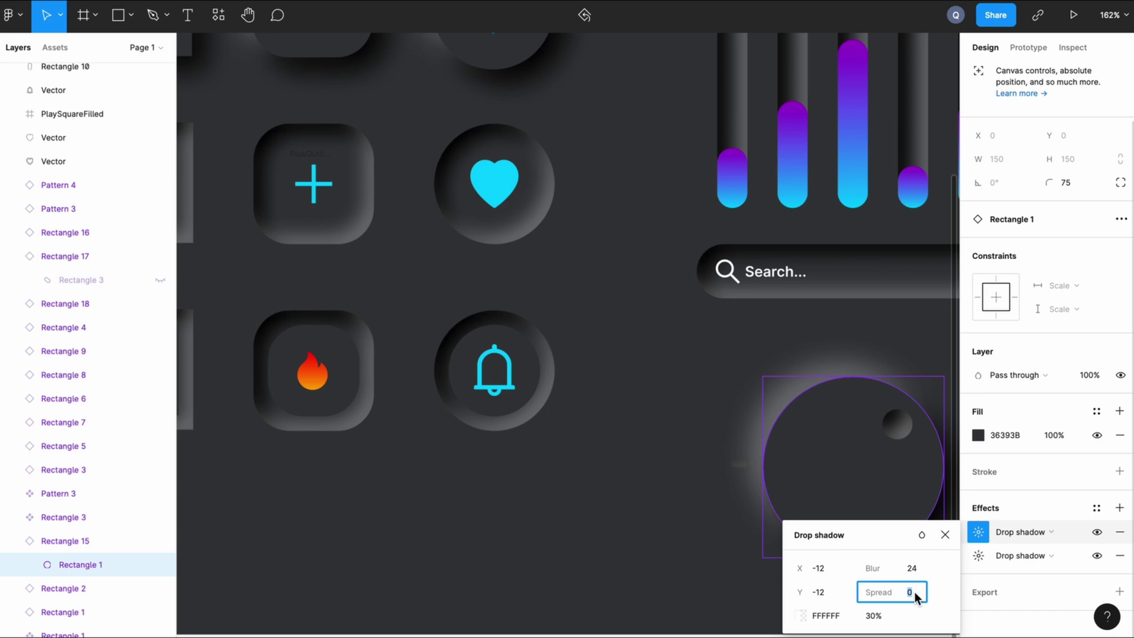
key(Up)
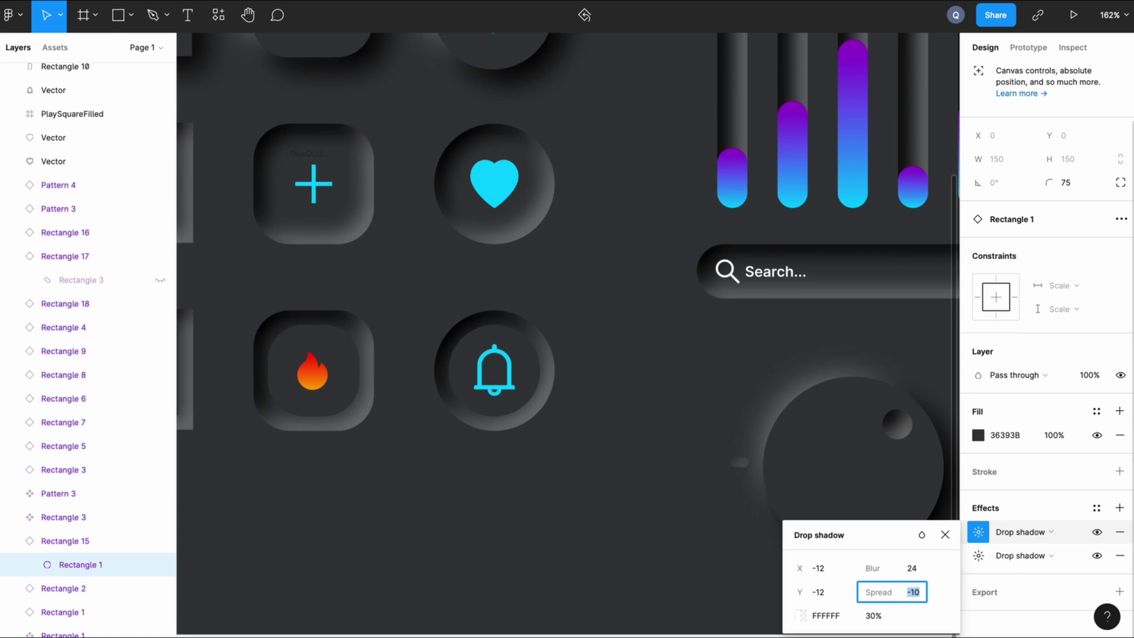
key(Down)
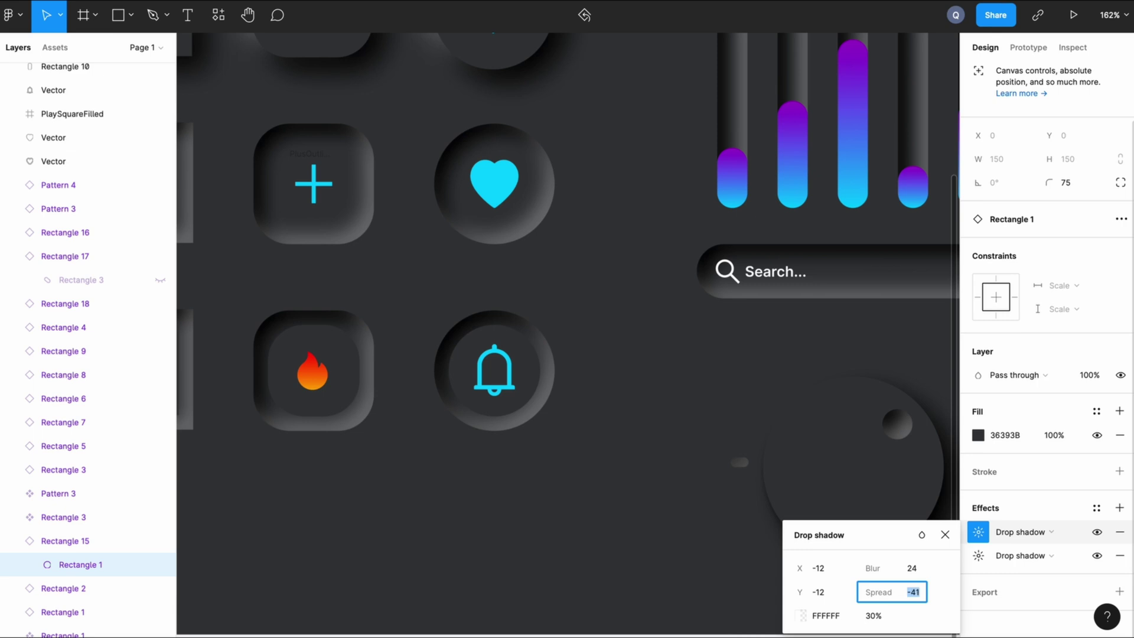
click(945, 535)
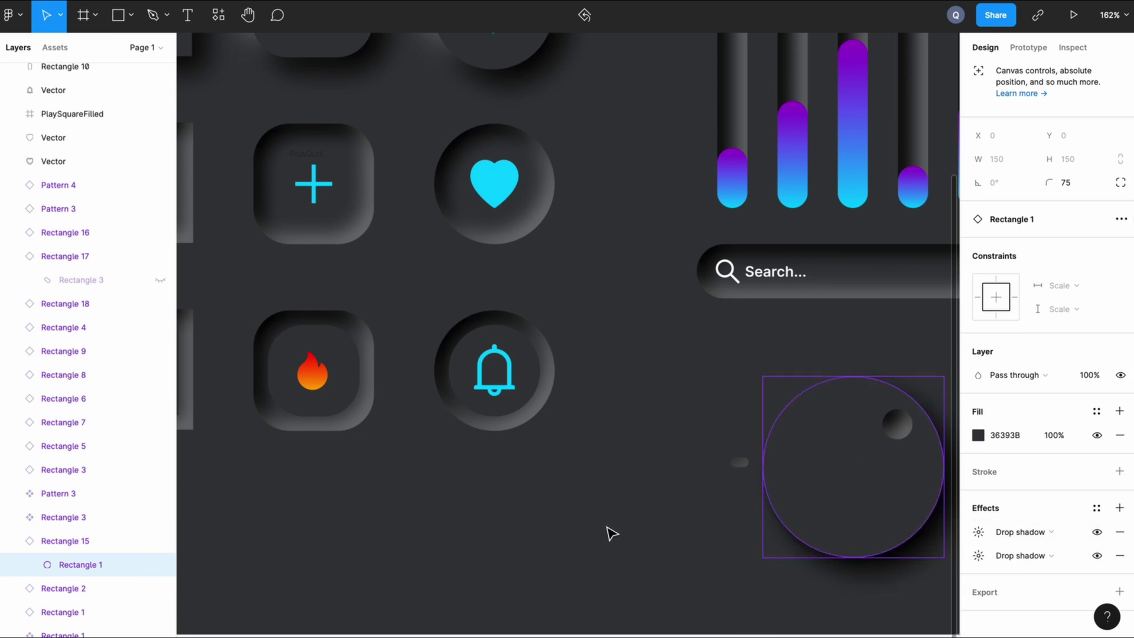
click(609, 532)
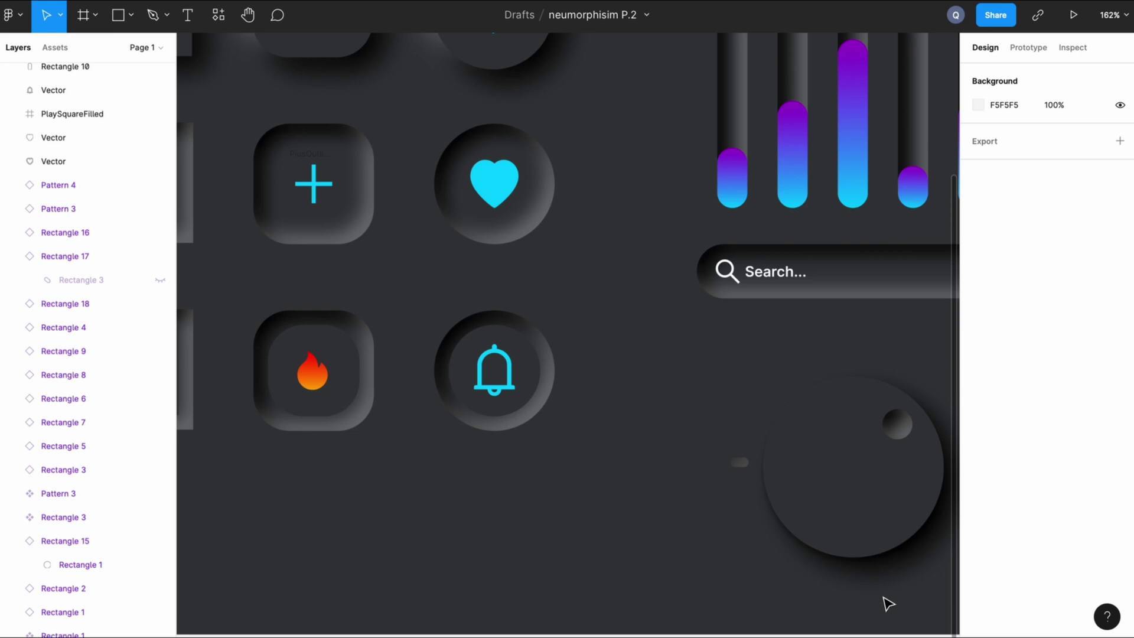
Step: Duplicate a small pill mark to sit above the knob
scroll(888, 603, right, 5)
scroll(887, 602, down, 1)
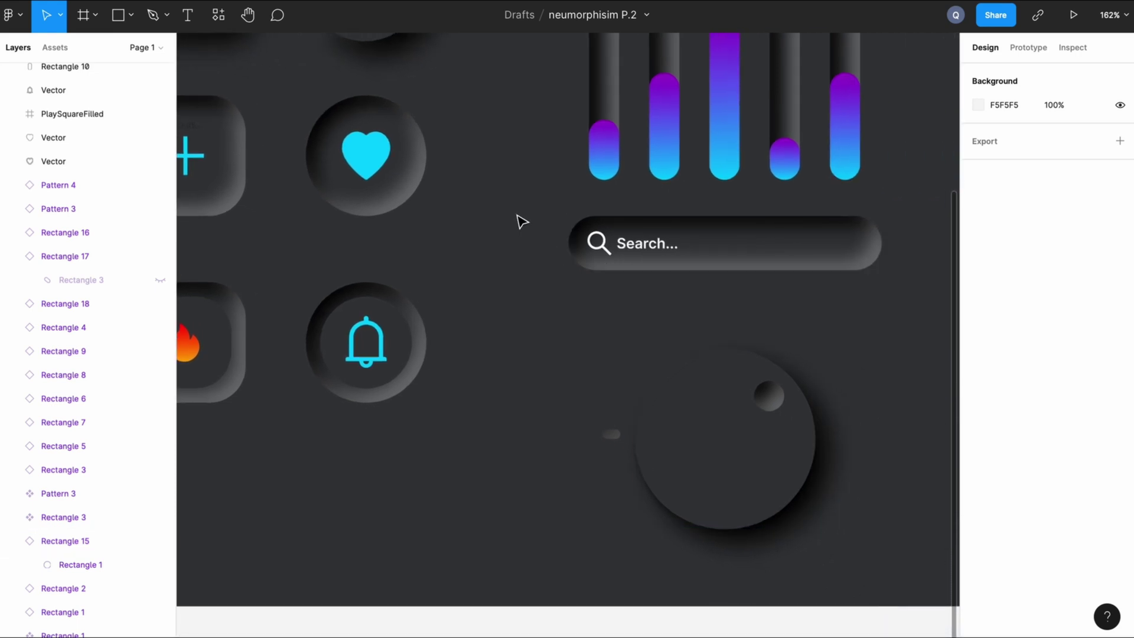
drag(610, 435, 671, 336)
key(Escape)
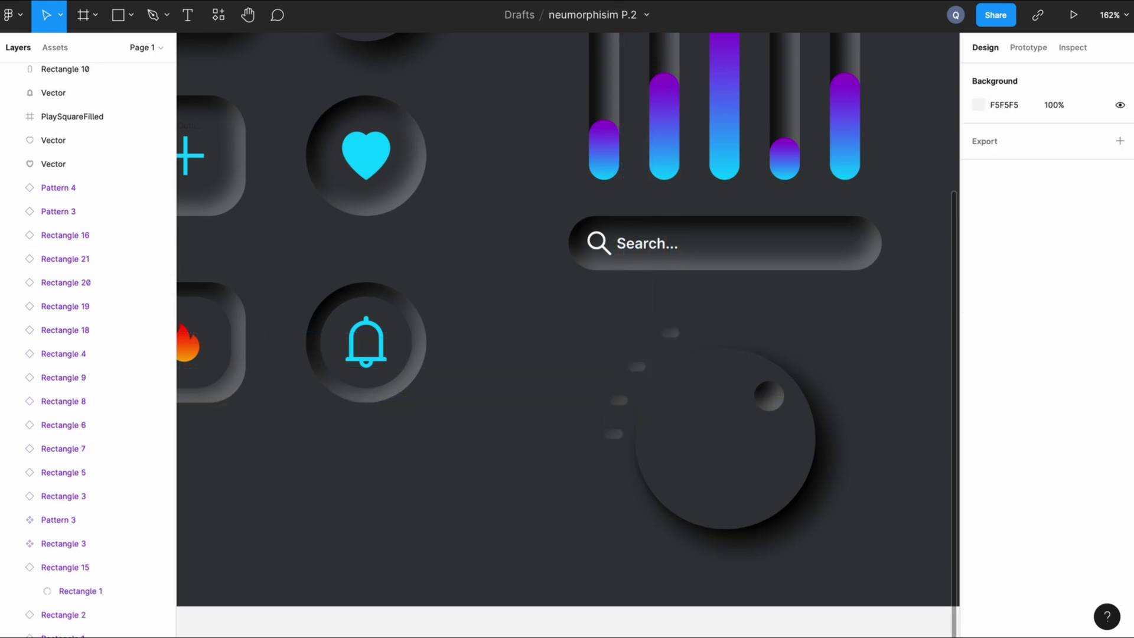
Step: Tilt pill marks around the knob to -15° and -20°
click(618, 400)
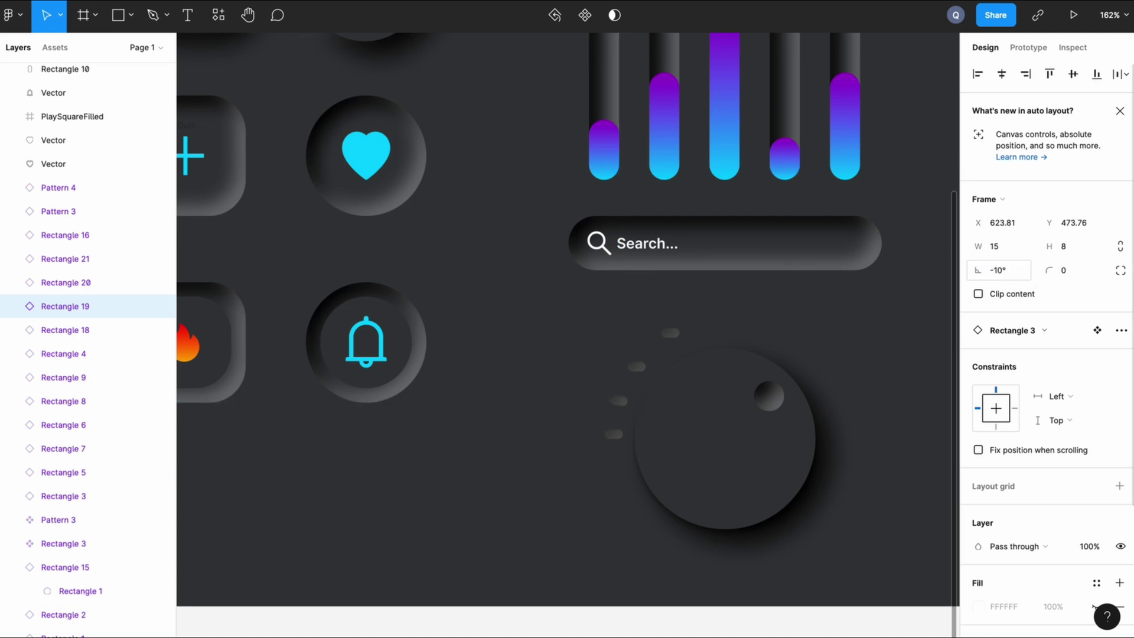
click(636, 366)
click(670, 333)
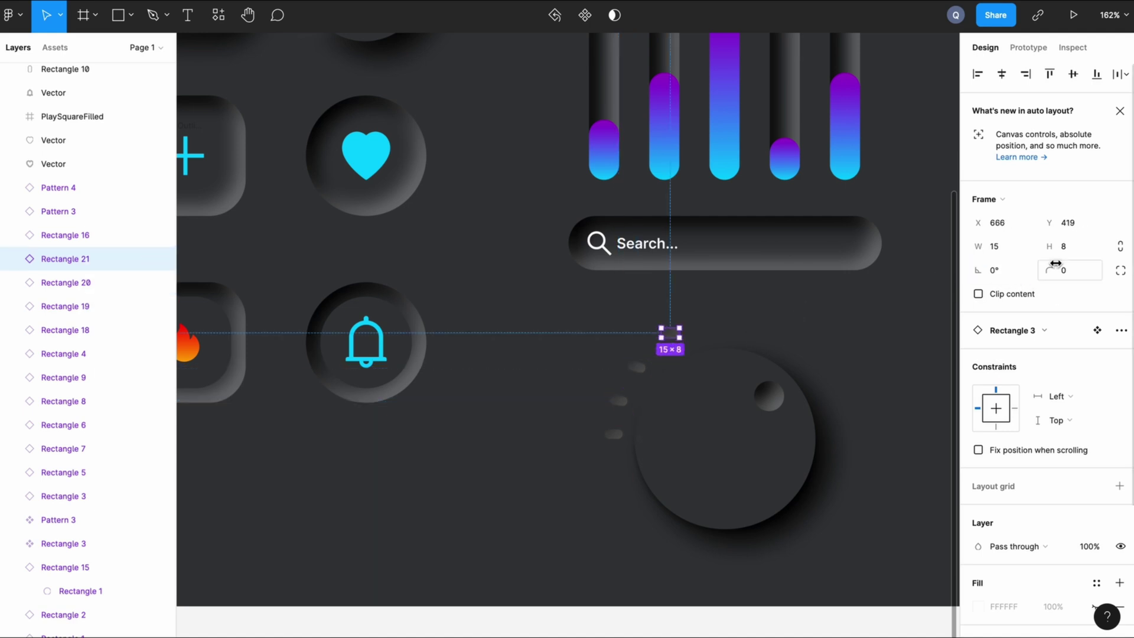
click(998, 270)
text(-15)
key(Return)
key(Tab)
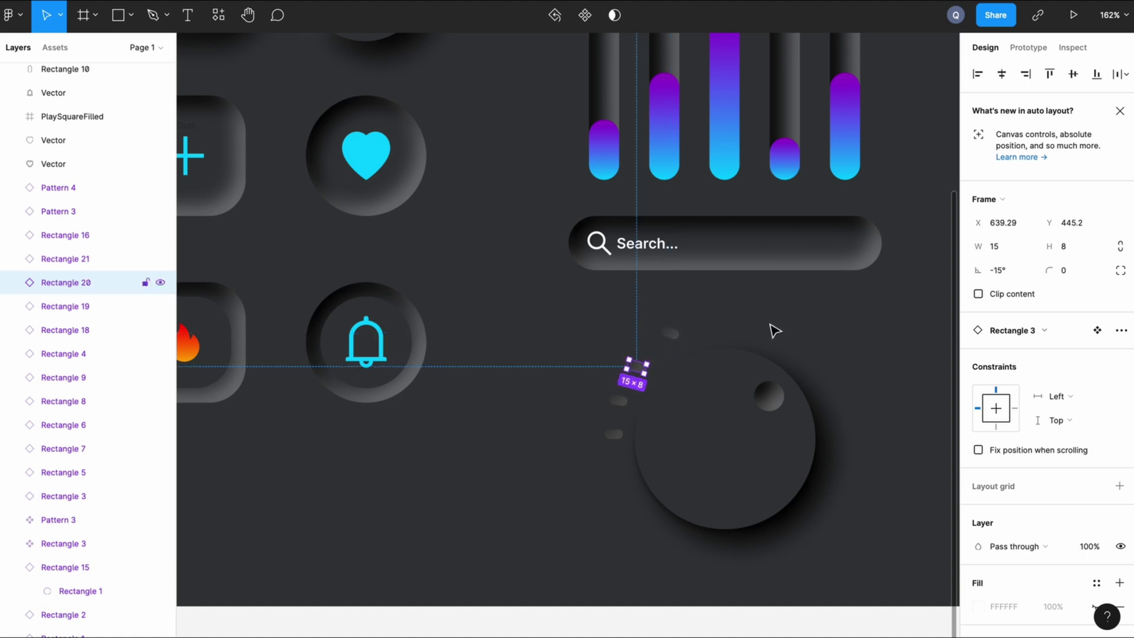
click(997, 270)
text(-20)
key(Return)
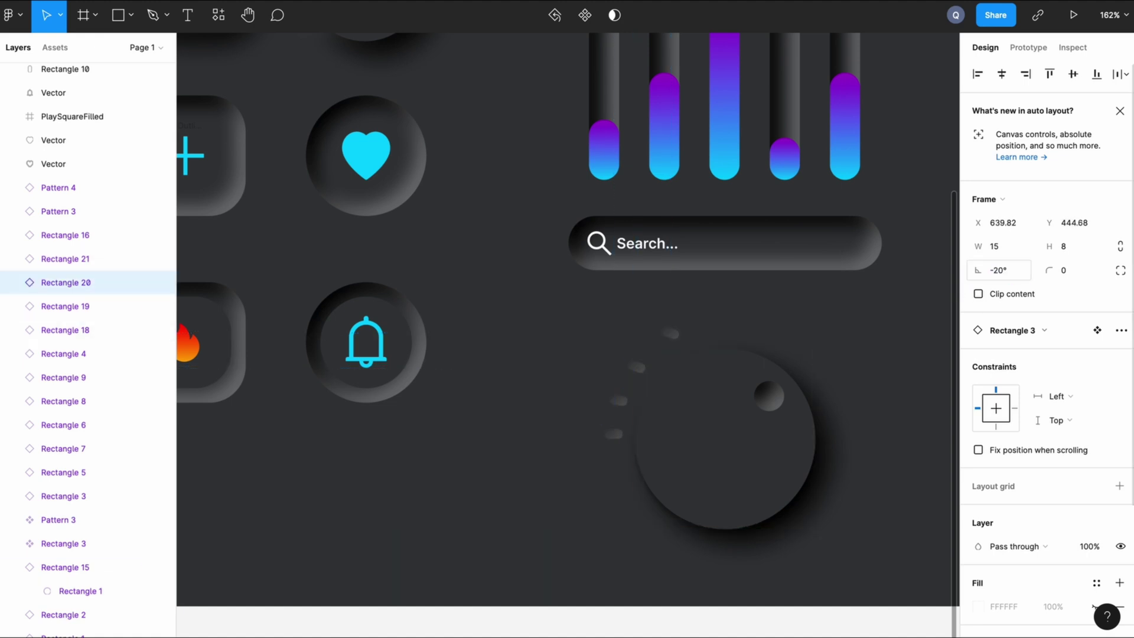
click(799, 332)
Step: Rotate a pill near the arc top to 40° and select the other marks around the knob
scroll(799, 331, up, 5)
click(413, 317)
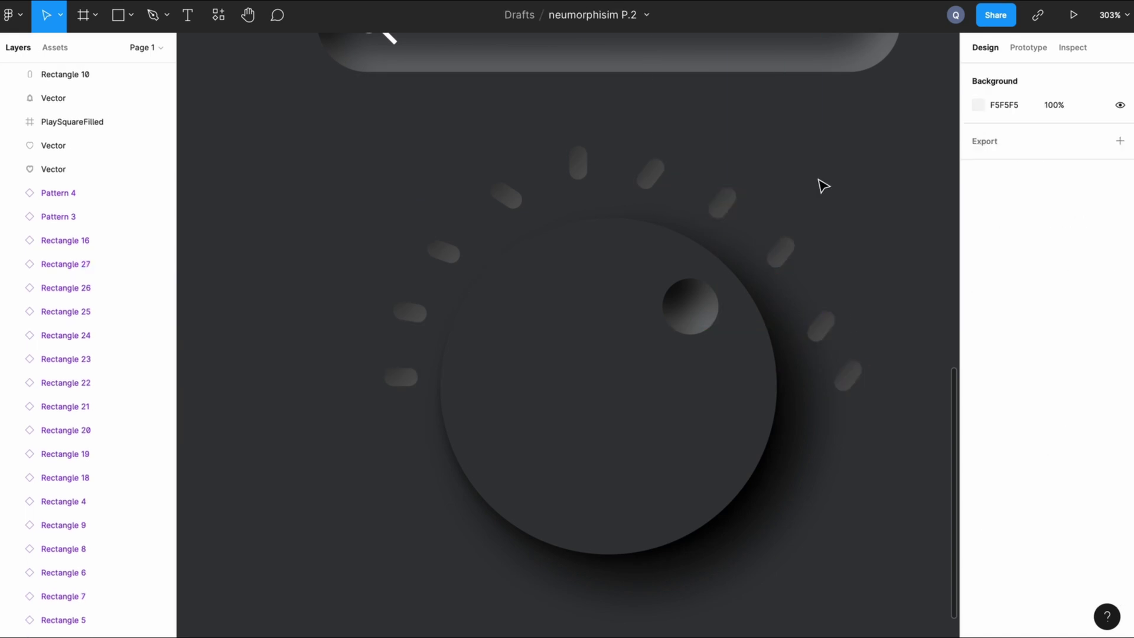
text(40)
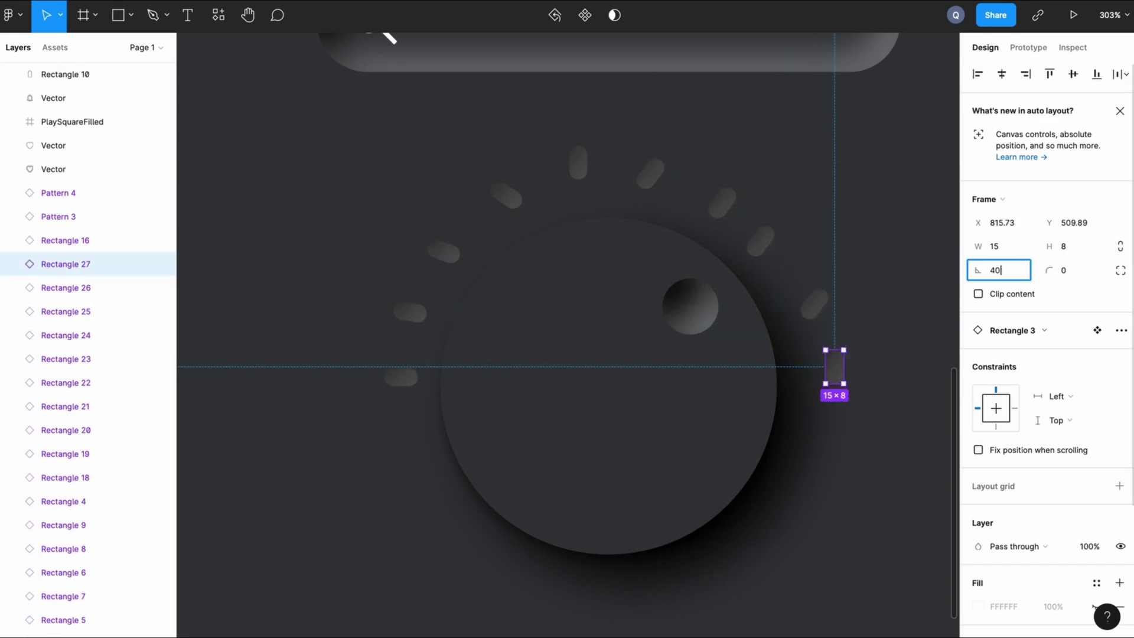
key(Return)
click(814, 303)
click(761, 241)
click(699, 303)
click(722, 202)
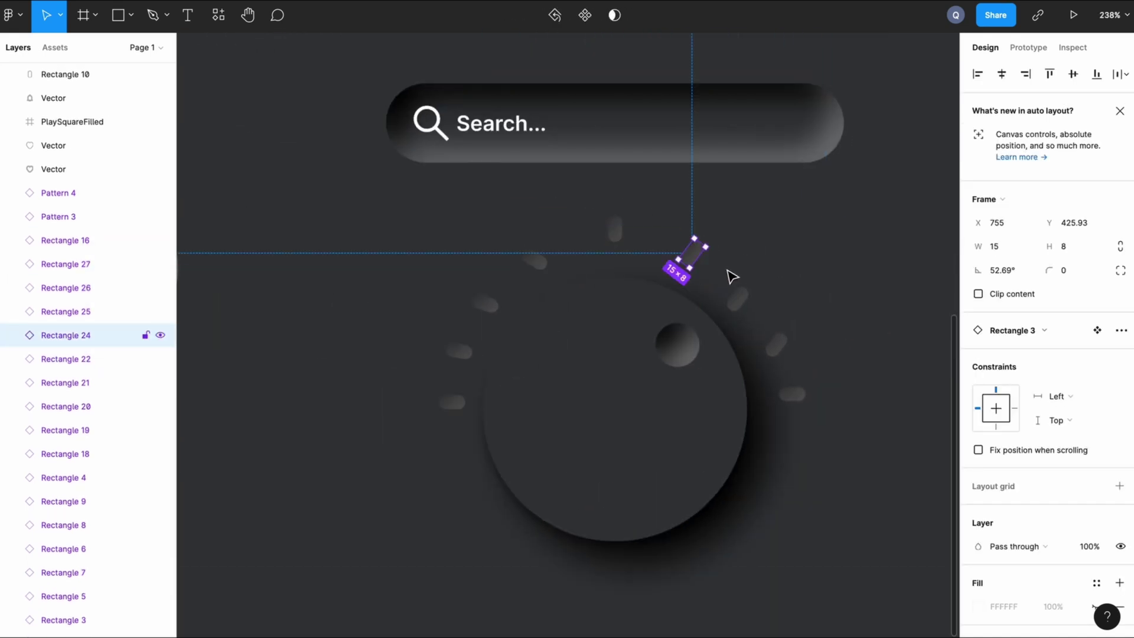
click(476, 325)
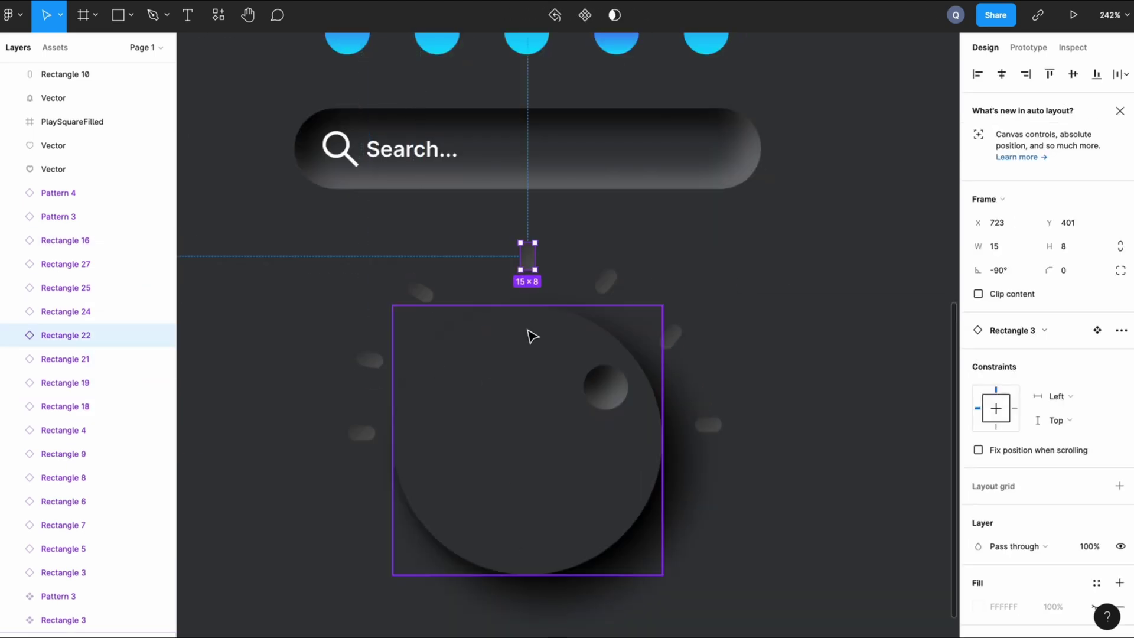
Step: Draw a small rectangle at the knob's upper right
click(374, 370)
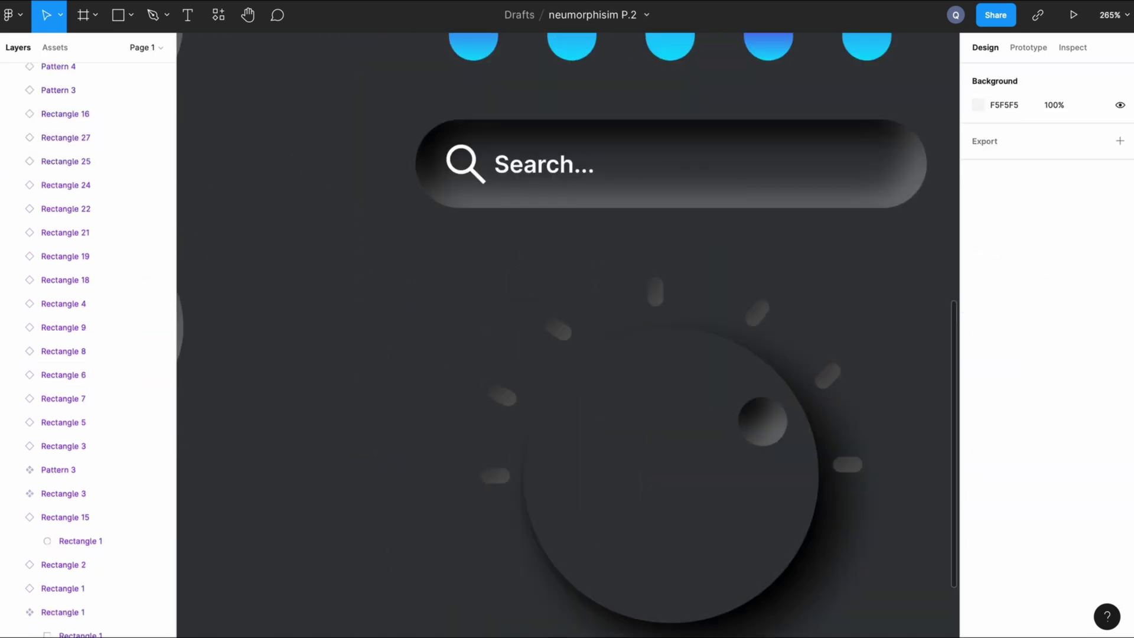
click(118, 15)
click(130, 15)
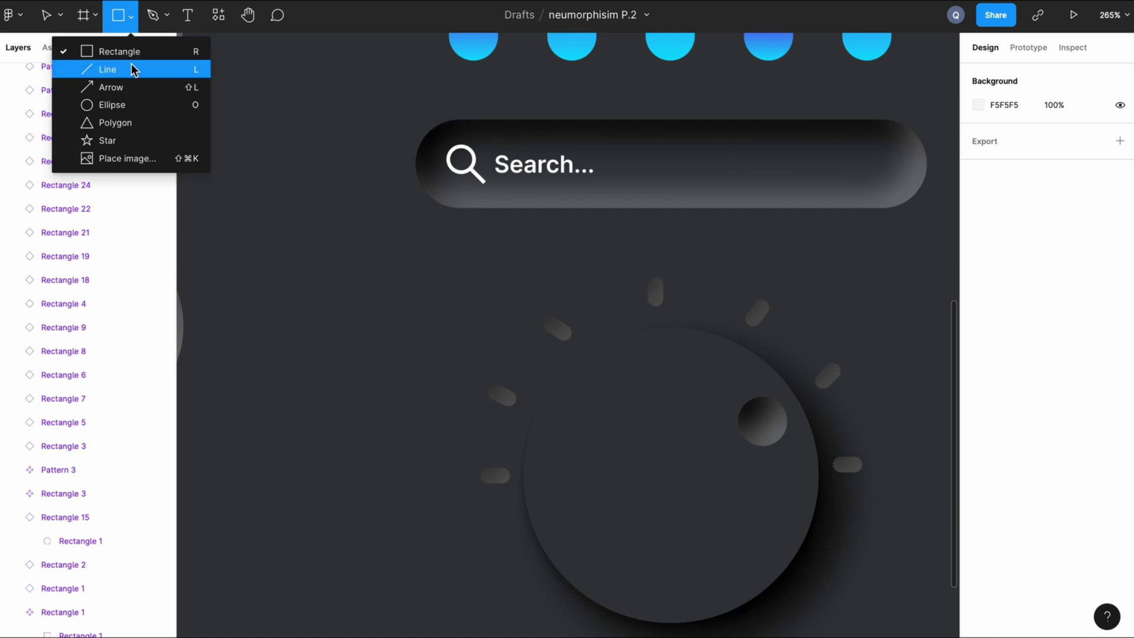
click(132, 51)
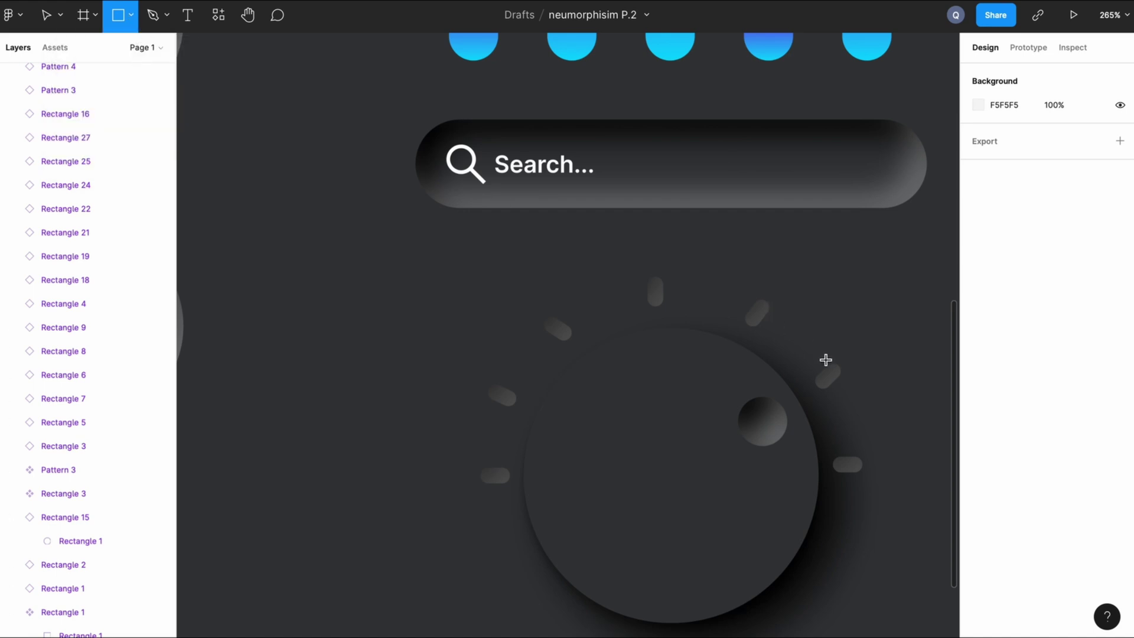
drag(830, 363, 822, 386)
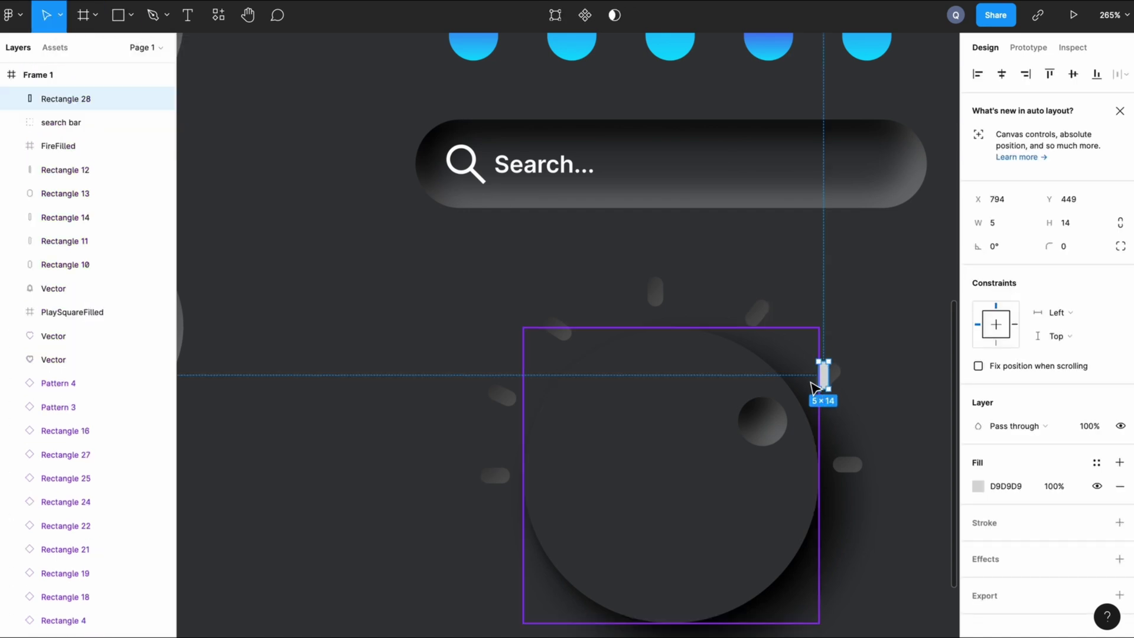
Step: Size the new rectangle to 15×8 with corner radius 4
click(1004, 223)
text(15)
key(Return)
click(1075, 222)
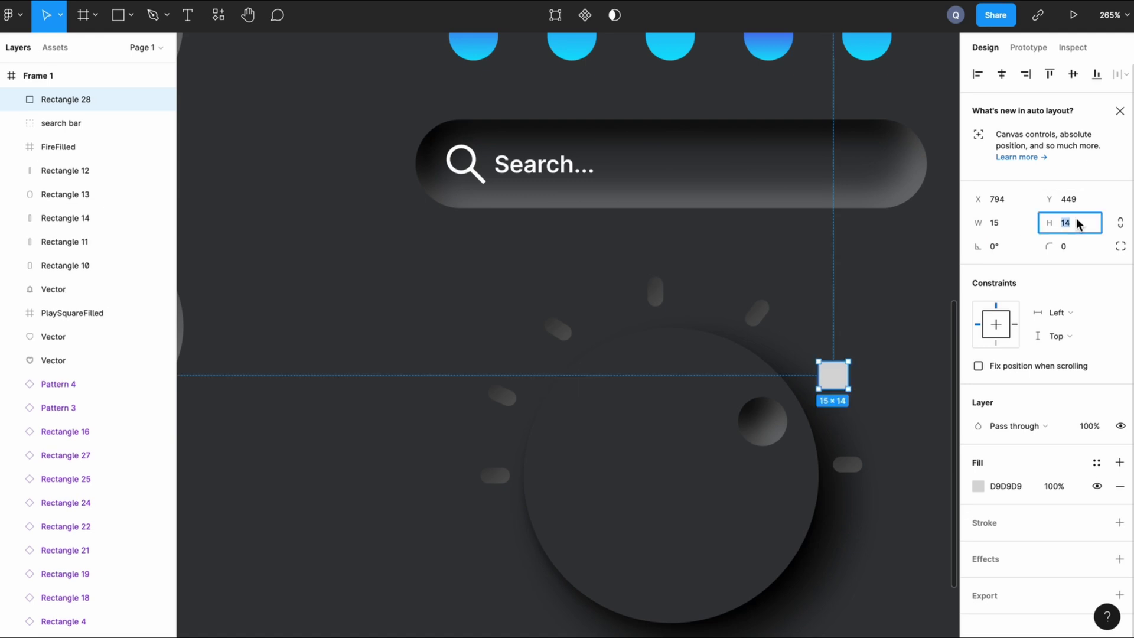
text(8)
key(Return)
click(1073, 254)
text(4)
key(Return)
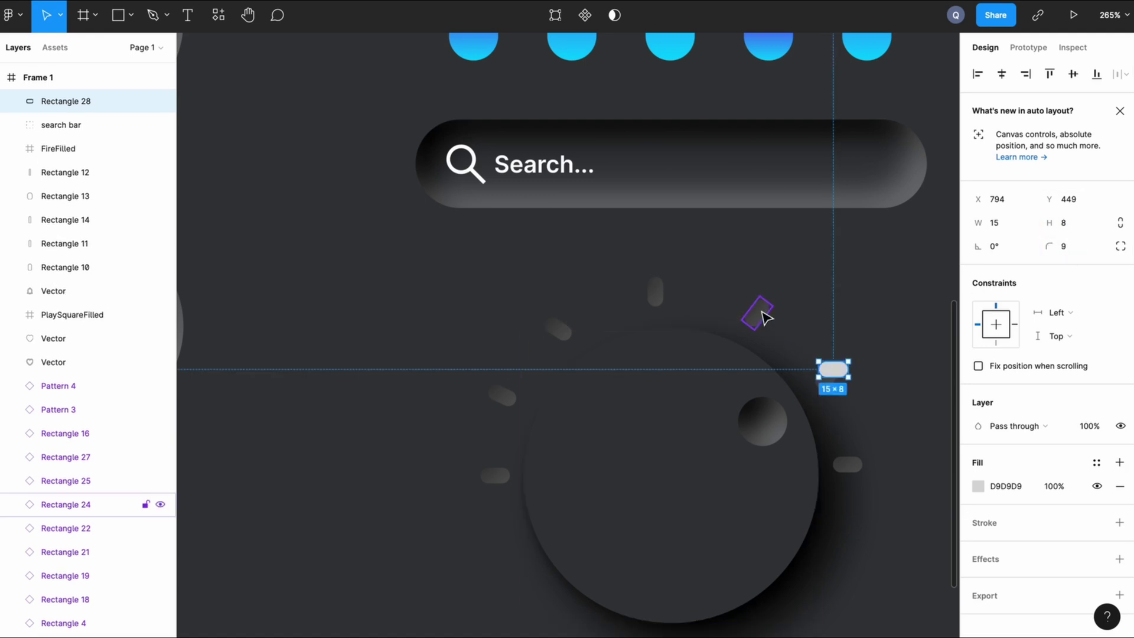
Step: Rotate the pill to 45° and nudge it into place beside the dial ticks
click(761, 315)
click(836, 374)
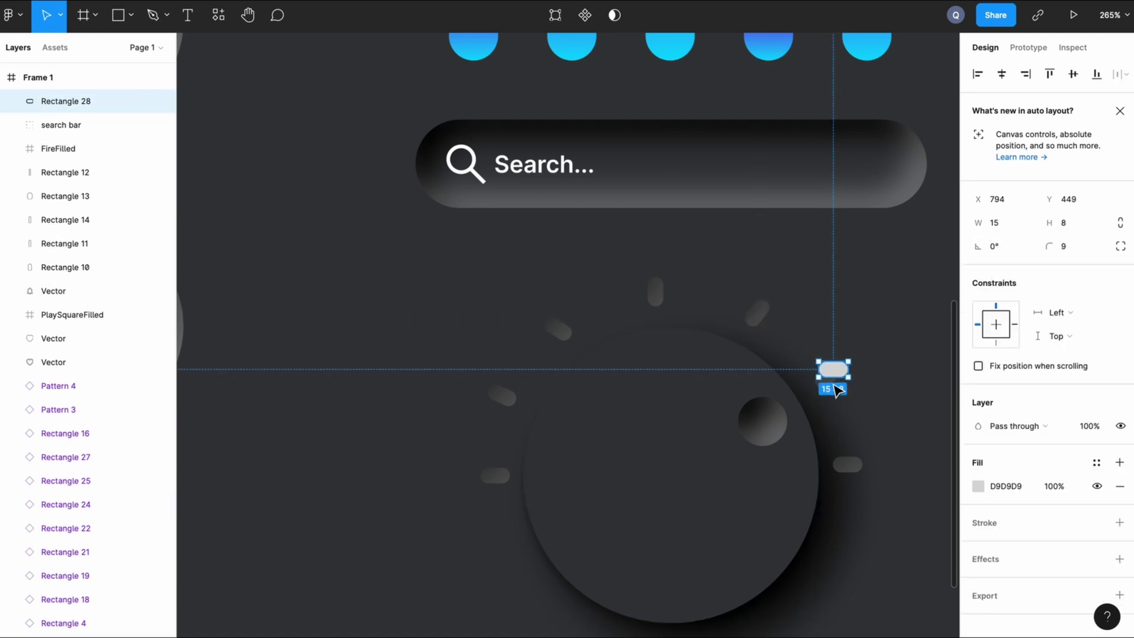
click(1001, 248)
text(45)
key(Return)
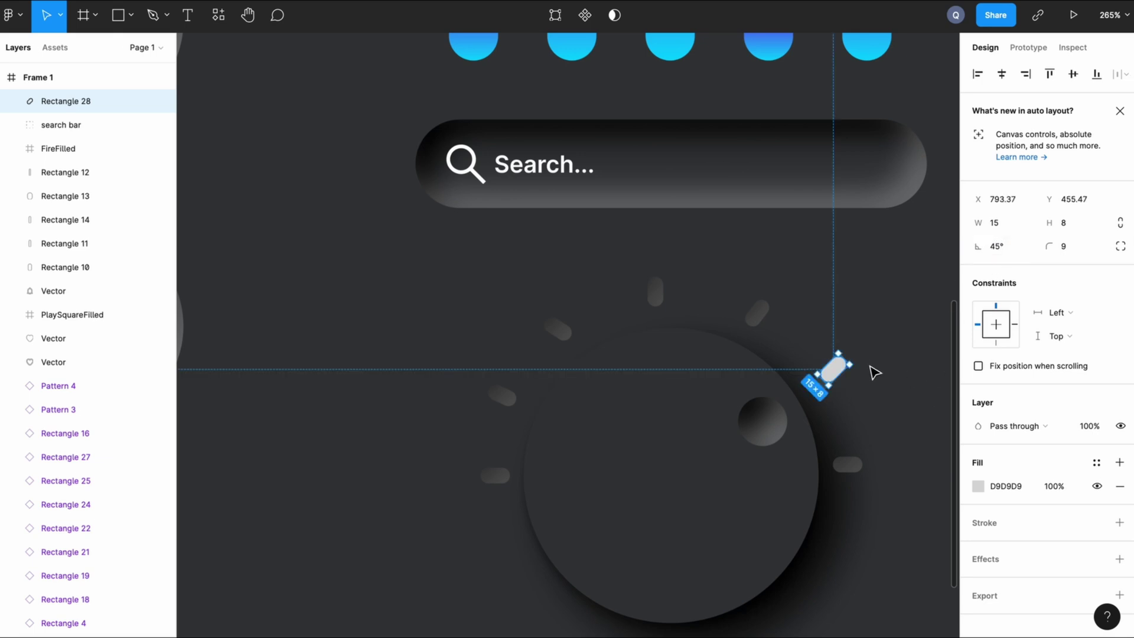
key(Down)
key(Down)
key(Down)
key(Down)
key(Left)
key(Left)
key(Left)
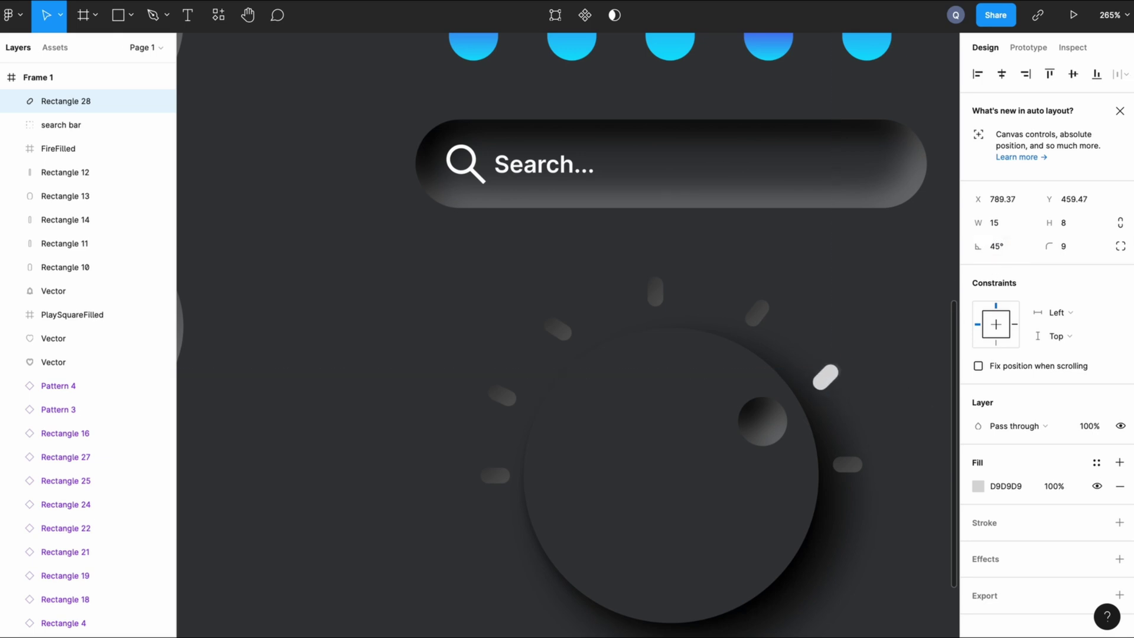
key(Up)
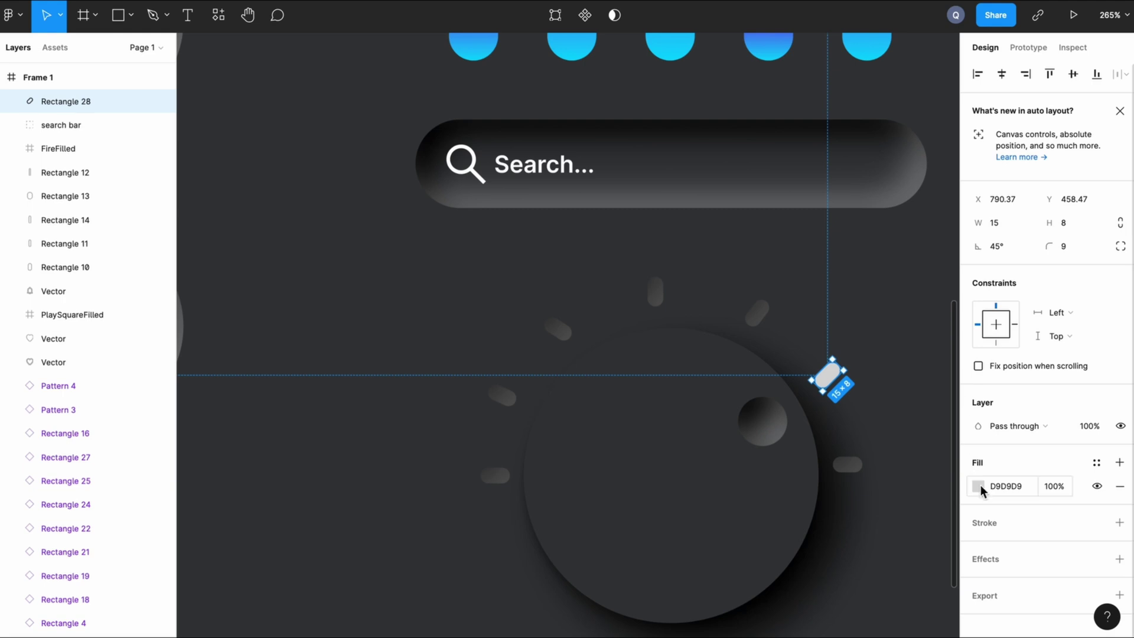
Step: Change the pill's fill to cyan 00C8FF
click(978, 486)
text(00C8FF)
key(Return)
Step: Draw a long thin bar below the flame buttons
click(867, 331)
scroll(867, 331, down, 5)
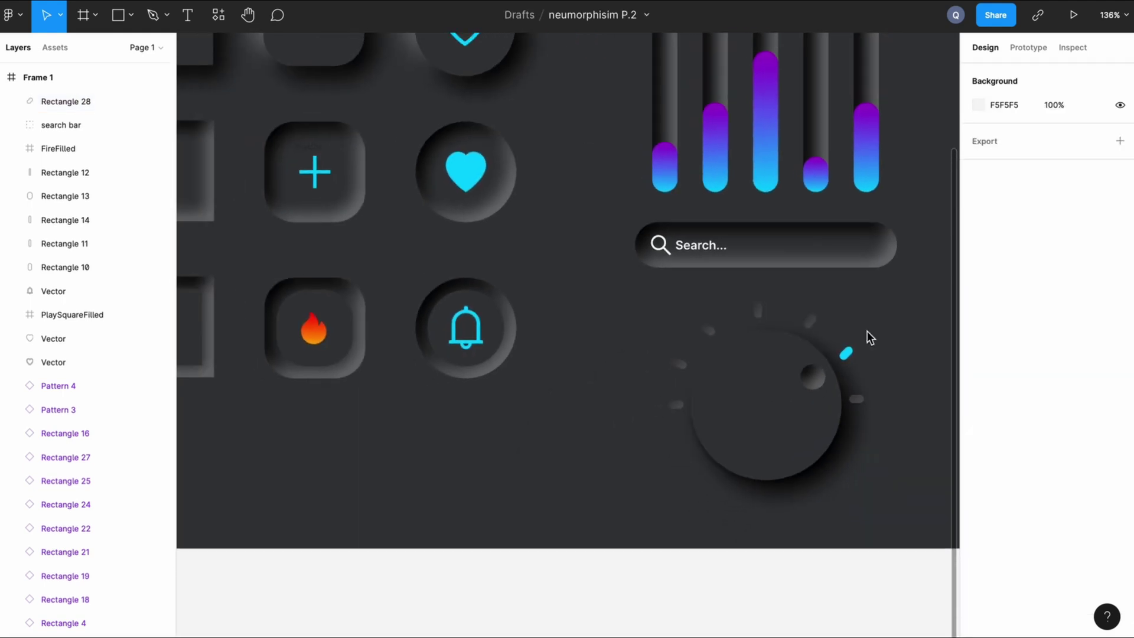
scroll(827, 343, left, 2)
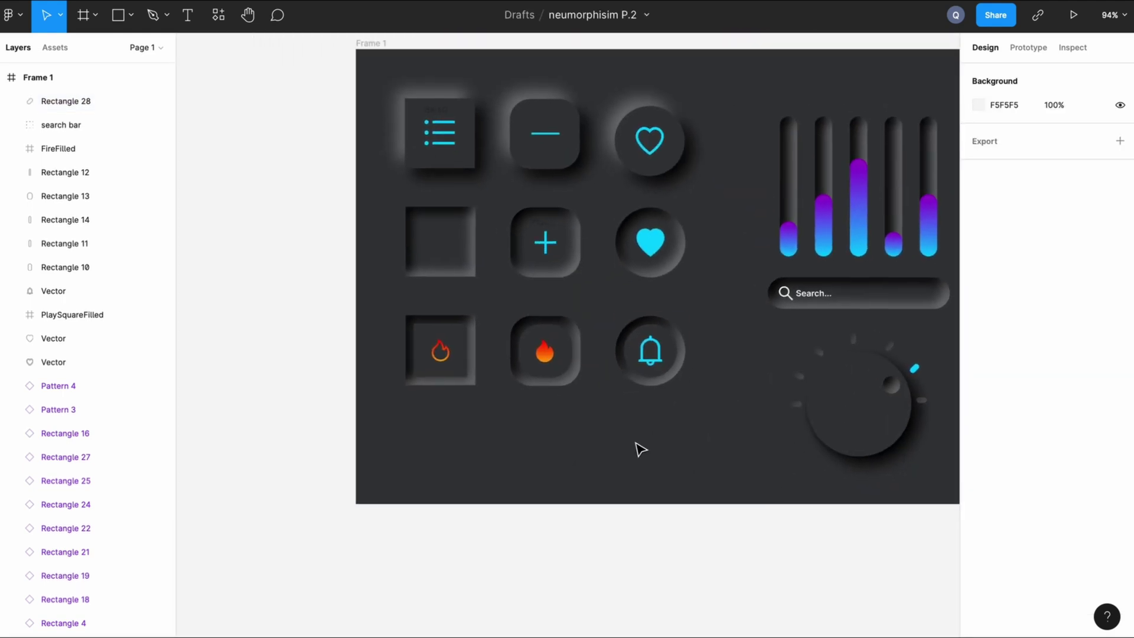
scroll(678, 427, up, 3)
scroll(771, 430, down, 2)
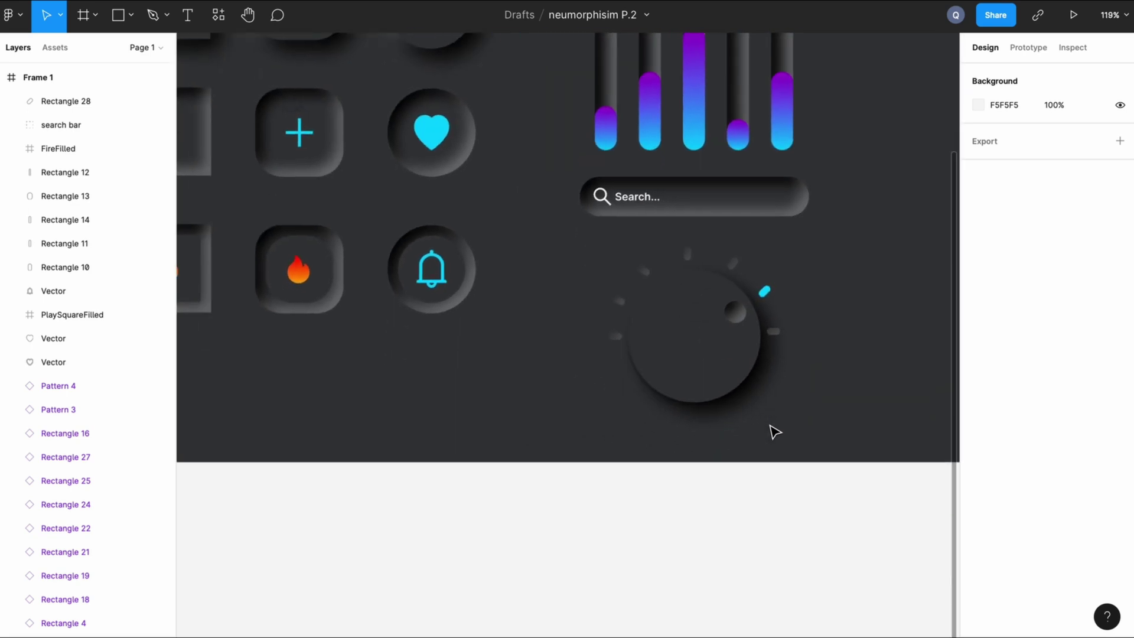
scroll(775, 431, up, 4)
scroll(774, 432, left, 5)
scroll(774, 432, right, 2)
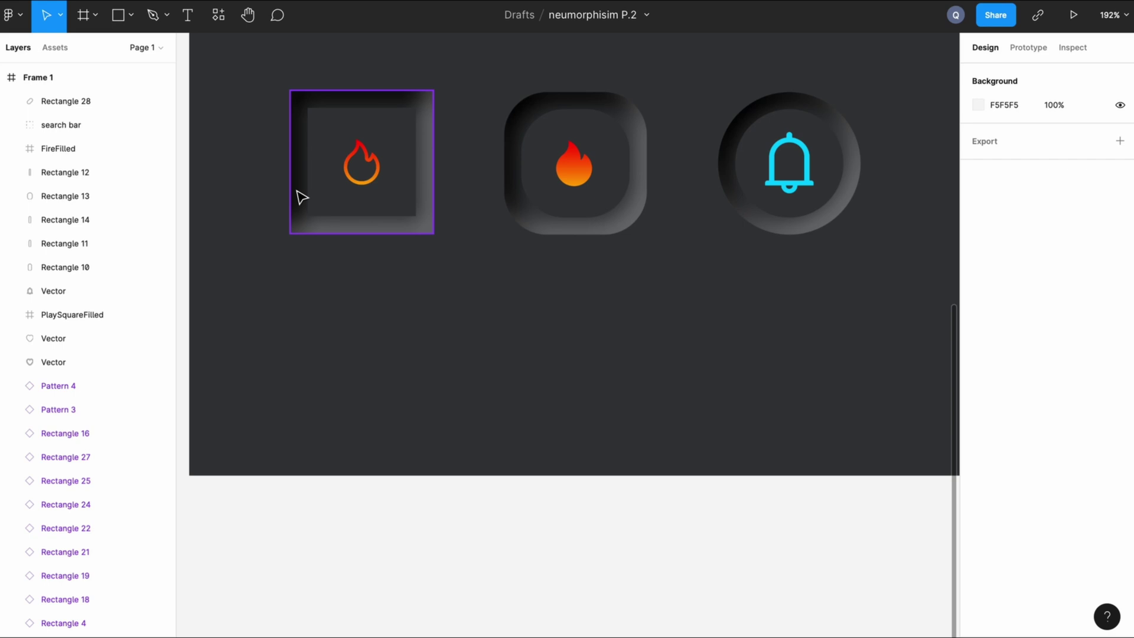
scroll(301, 197, up, 1)
key(r)
drag(276, 336, 782, 353)
Step: Set the long bar to 314×10 with rounded corners
click(998, 224)
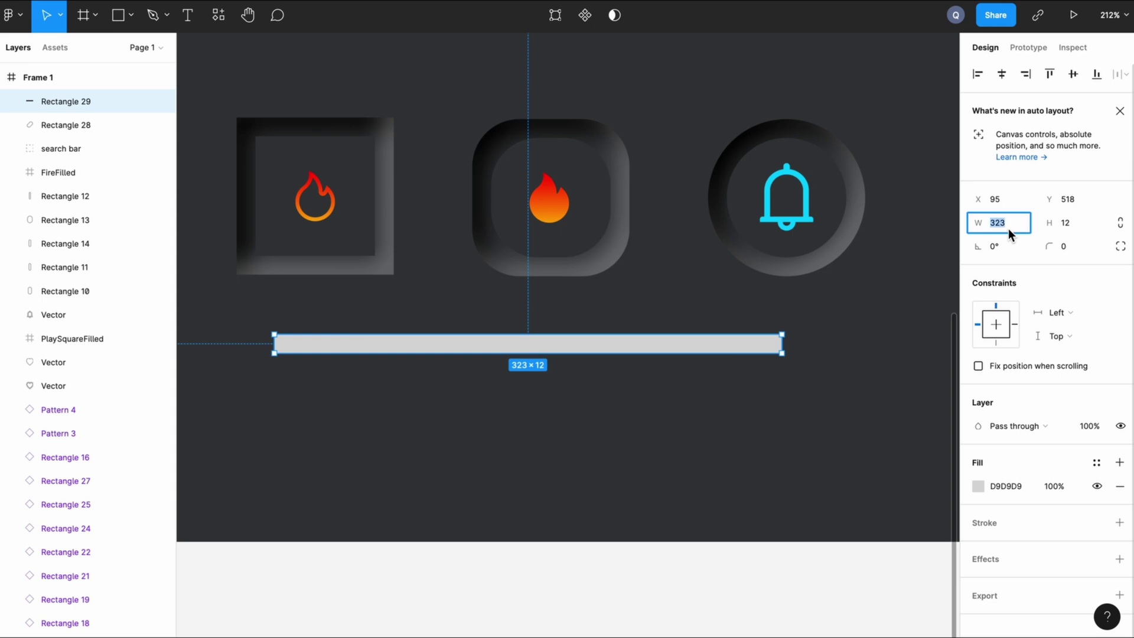
text(314)
key(Return)
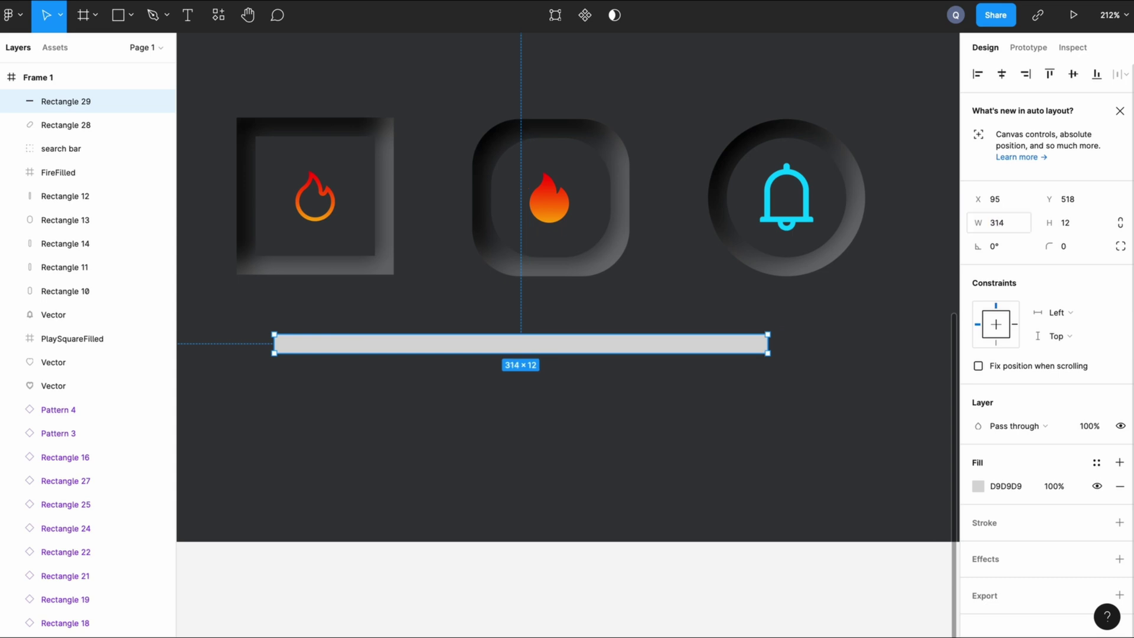
click(1084, 225)
text(10)
key(Return)
click(1066, 251)
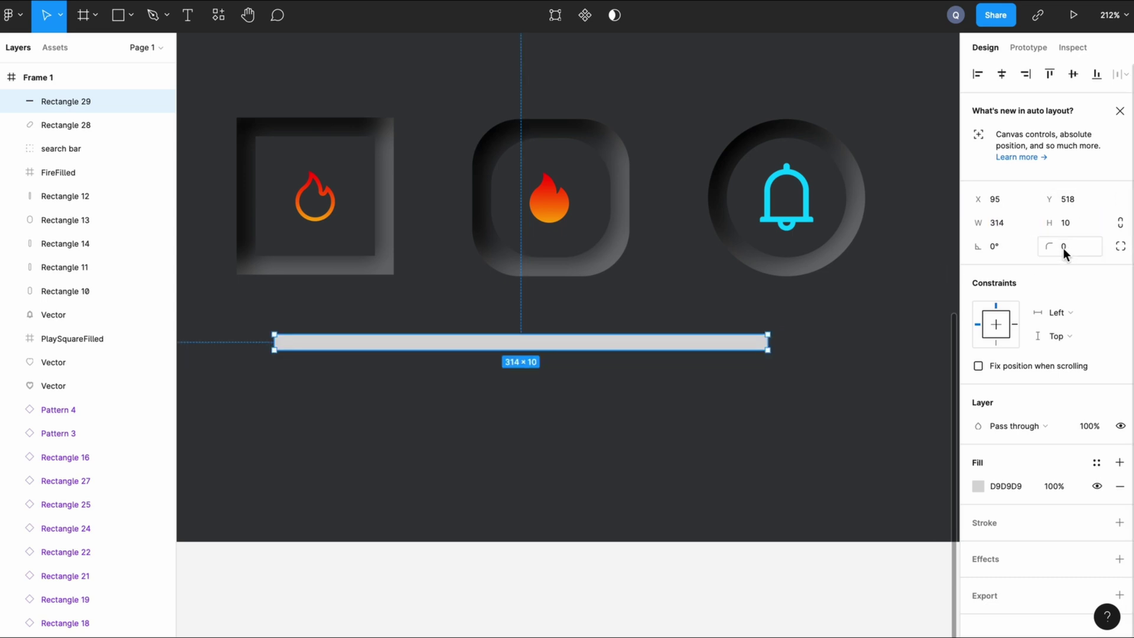
key(Escape)
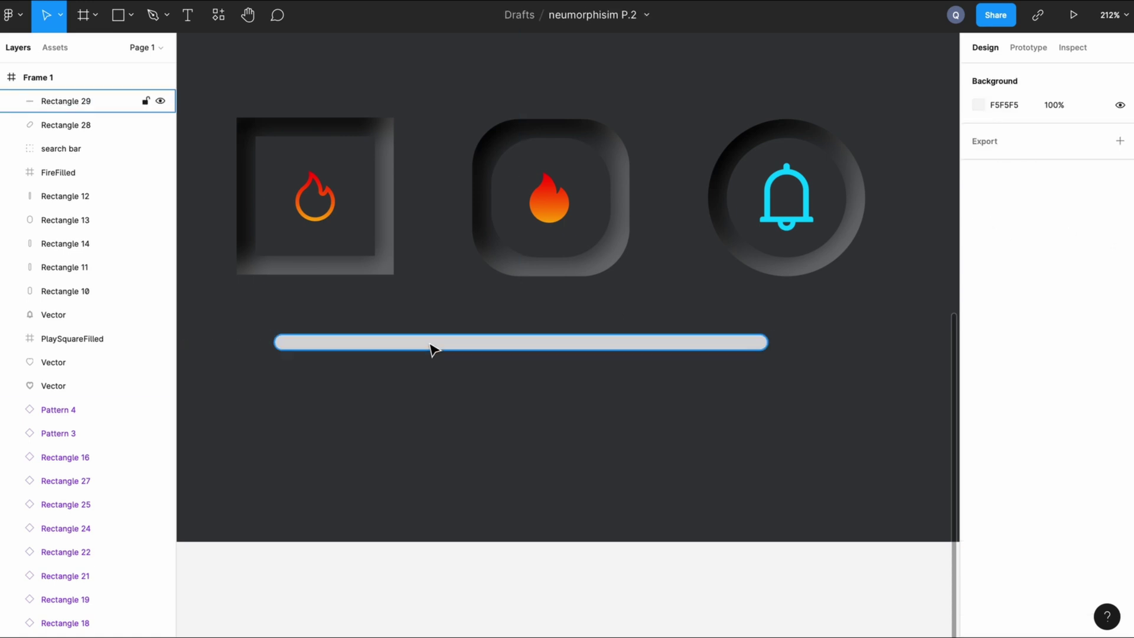
Step: Draw a short rectangle below the bar, 56 wide with corner radius 9
click(130, 15)
click(119, 52)
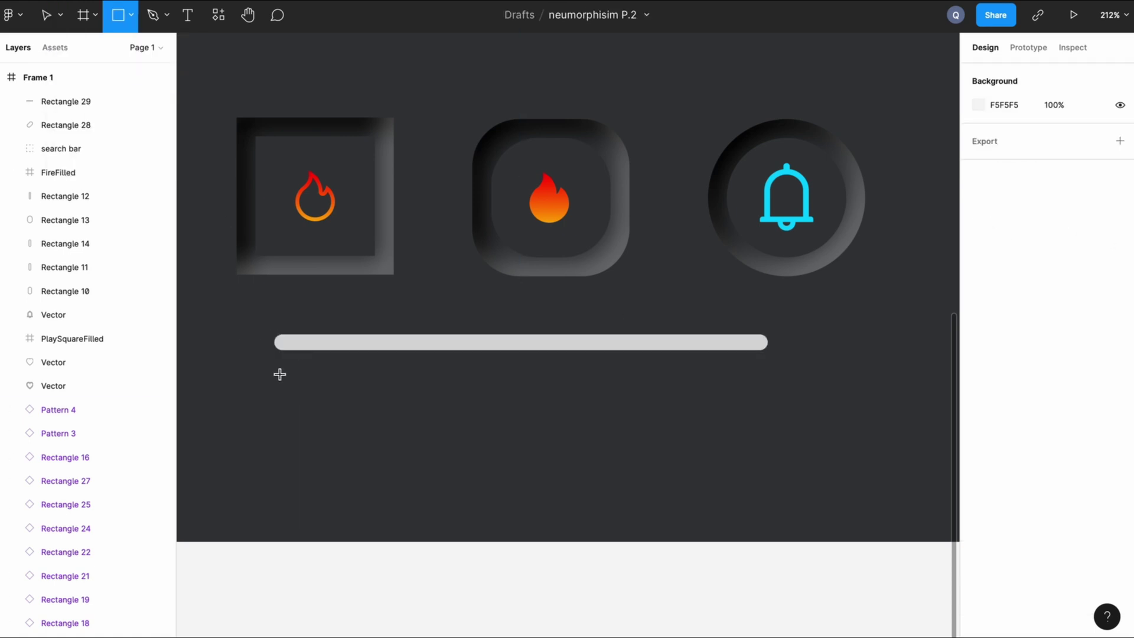
drag(280, 375, 395, 390)
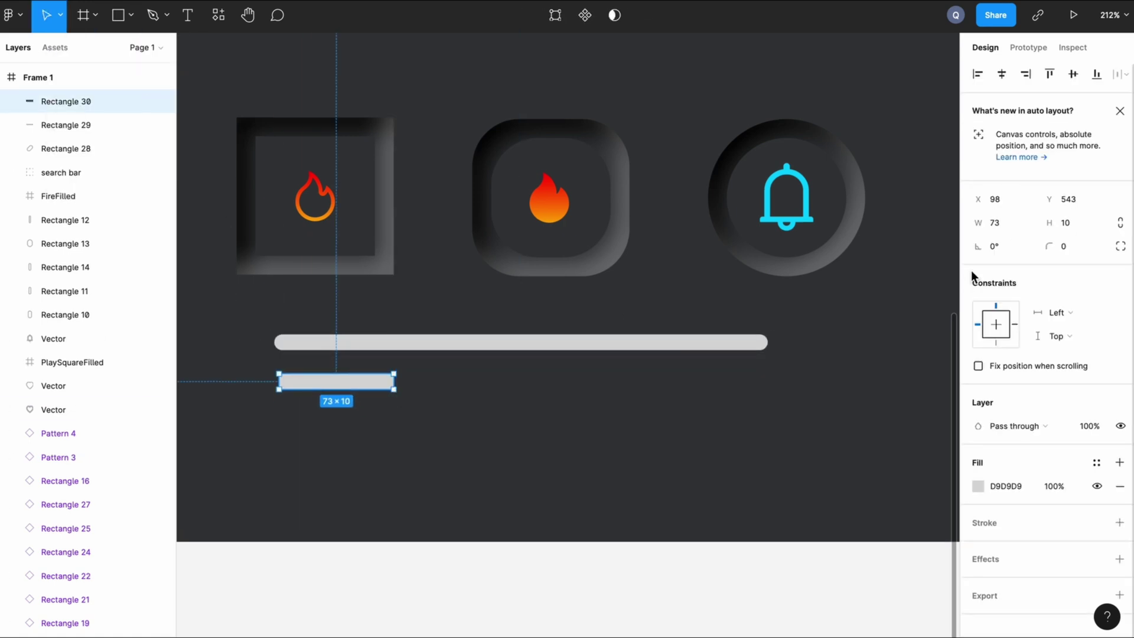
click(1011, 223)
text(56)
key(Return)
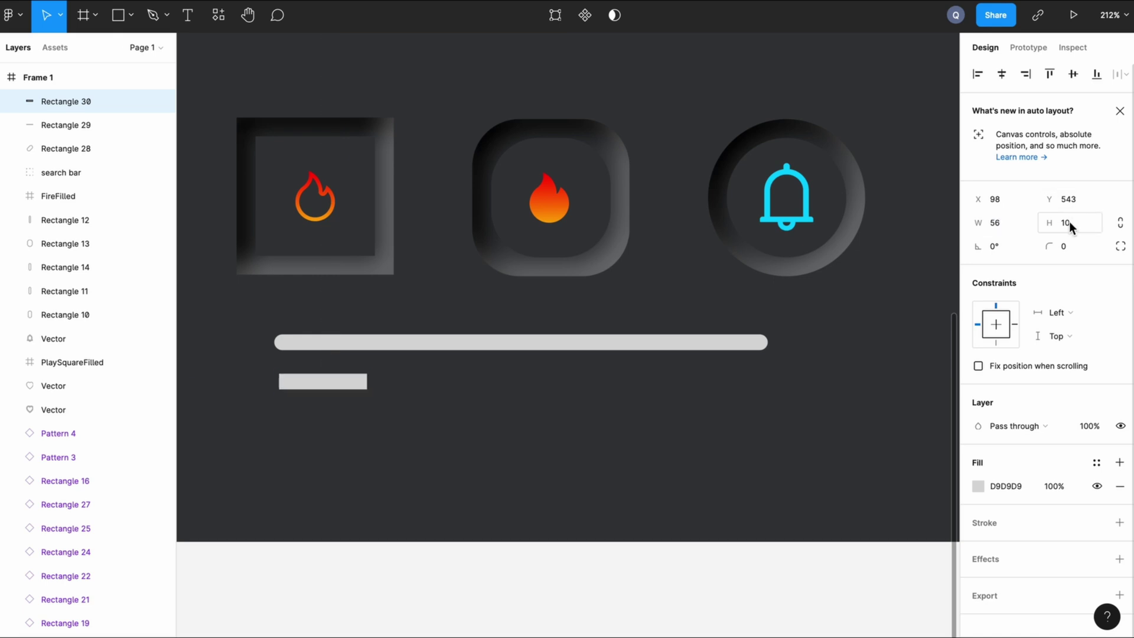
click(1065, 246)
text(9)
key(Return)
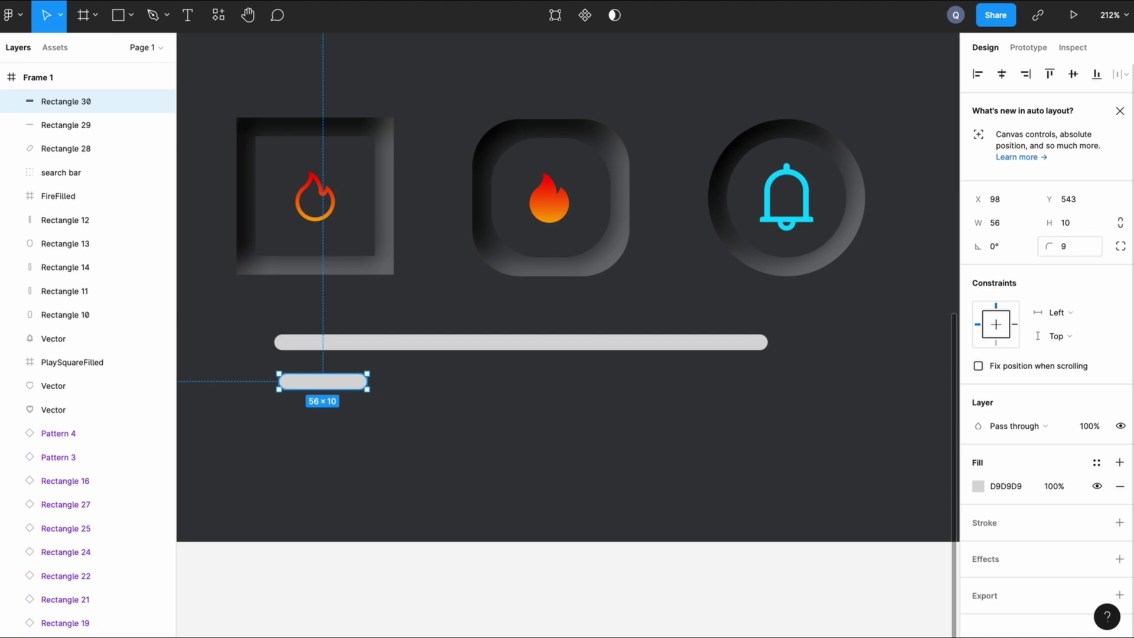
click(484, 348)
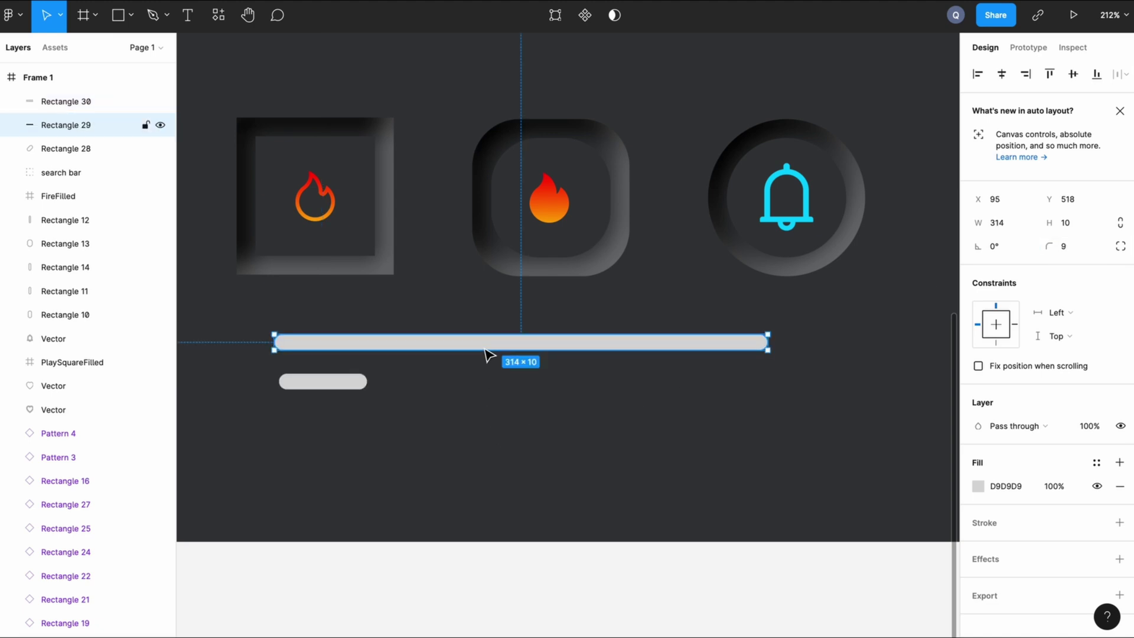
Step: Give the long bar an inner shadow offset X 2, Y 2
click(981, 562)
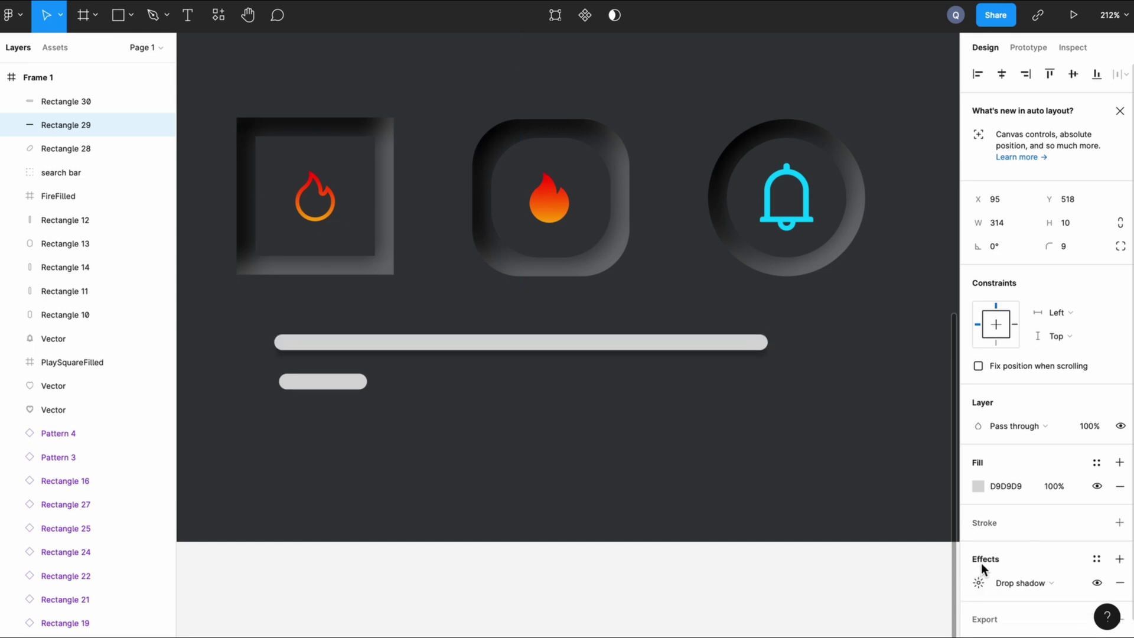
click(1025, 583)
click(1019, 569)
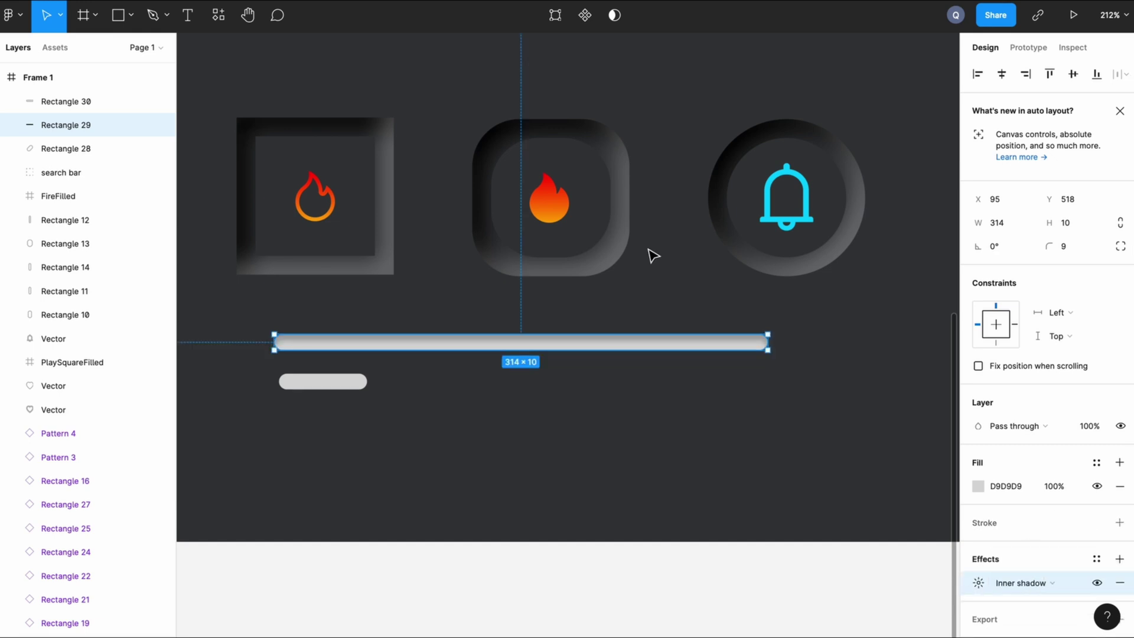
click(978, 583)
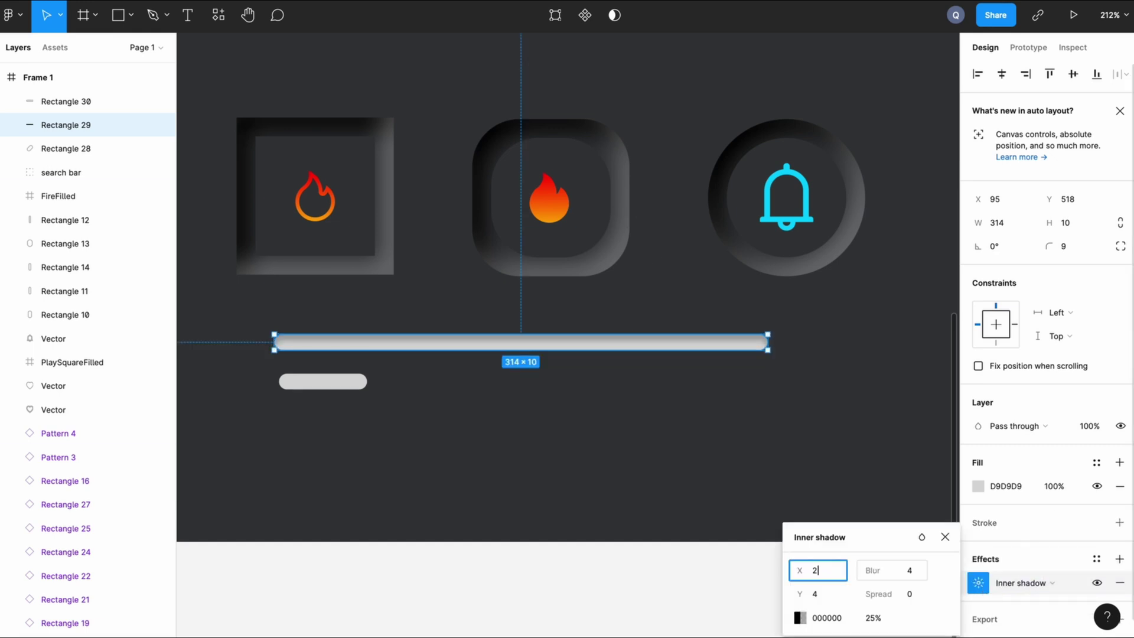
key(Tab)
text(2)
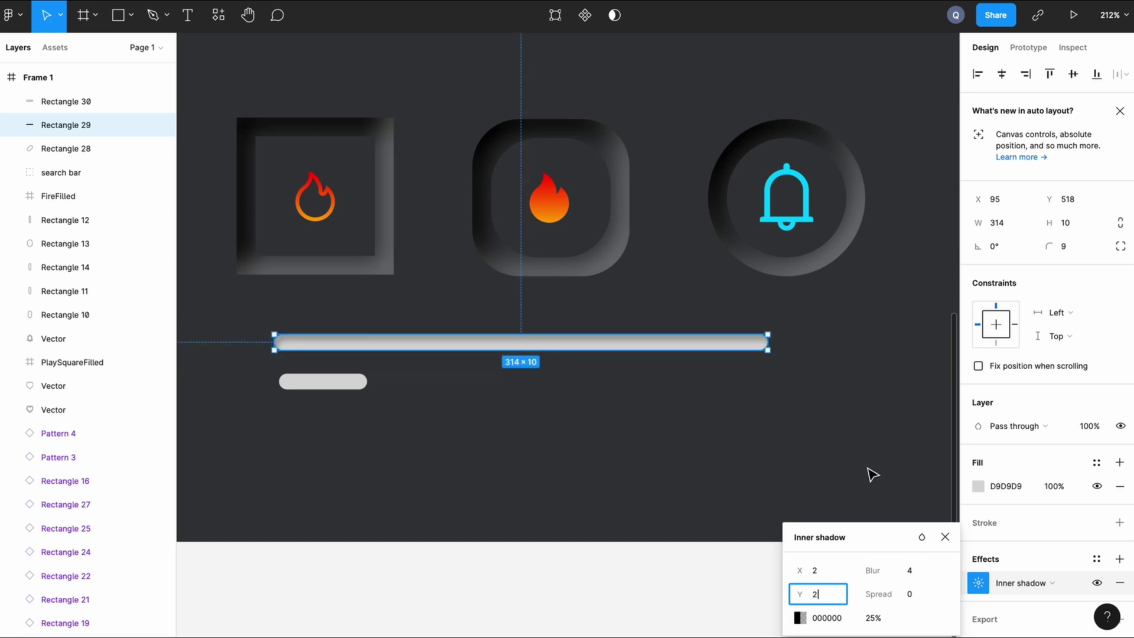
Step: Add a second inner shadow offset X -2, Y -2
click(1119, 559)
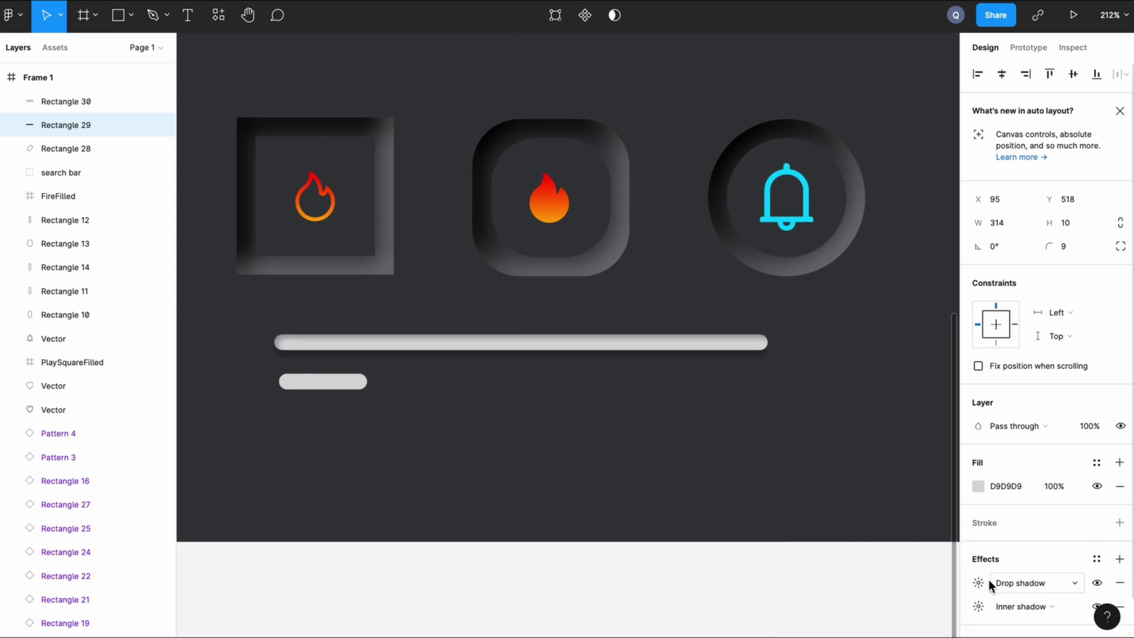
click(992, 582)
click(1016, 561)
click(979, 584)
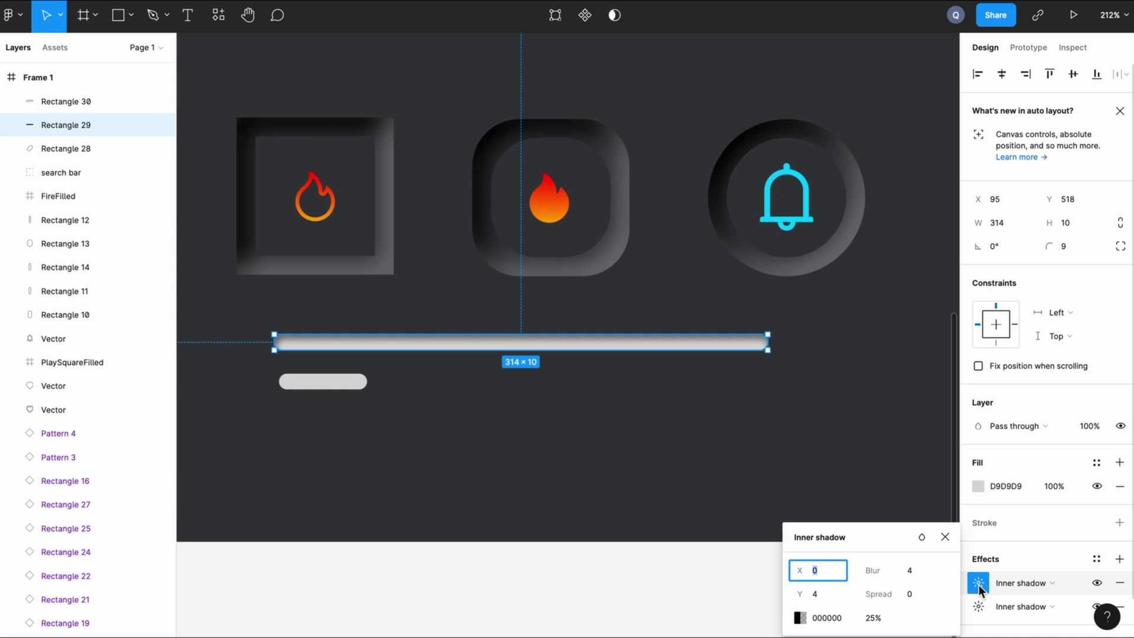
text(-2)
key(Tab)
text(-2)
Step: Make the second inner shadow light grey B7B7B7 at 8% opacity
click(800, 617)
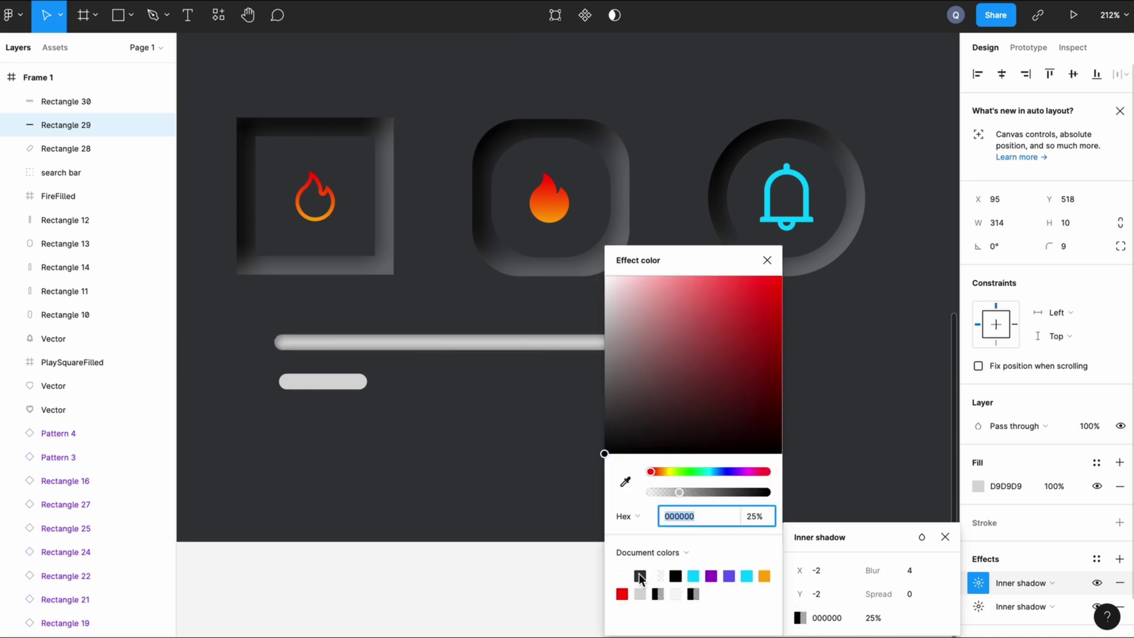
click(623, 577)
click(639, 594)
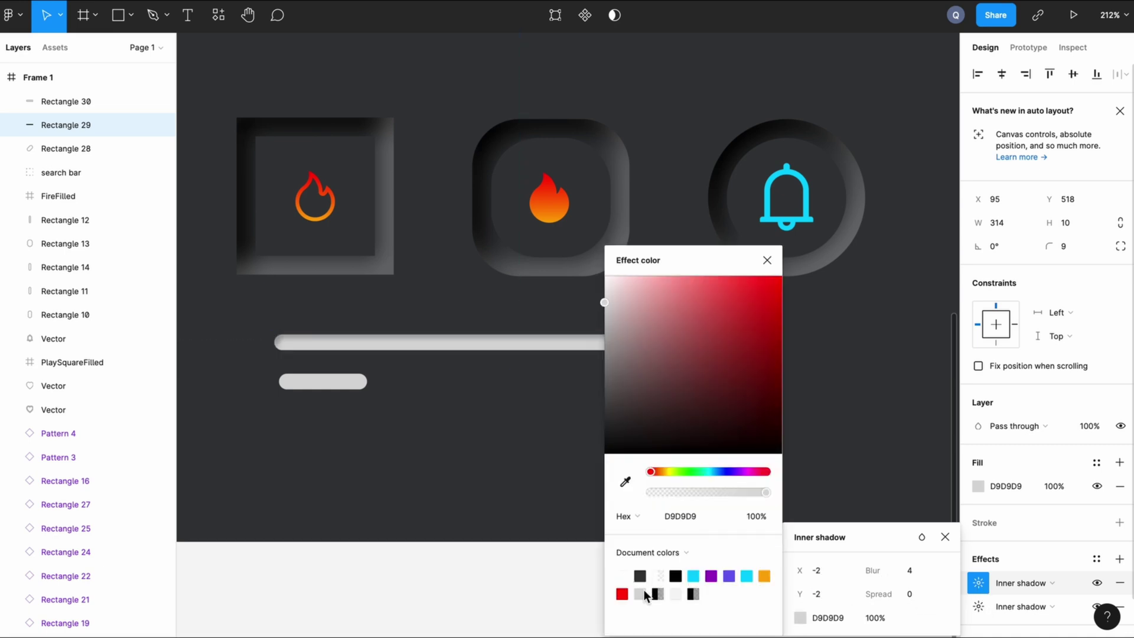
click(689, 517)
key(BackSpace)
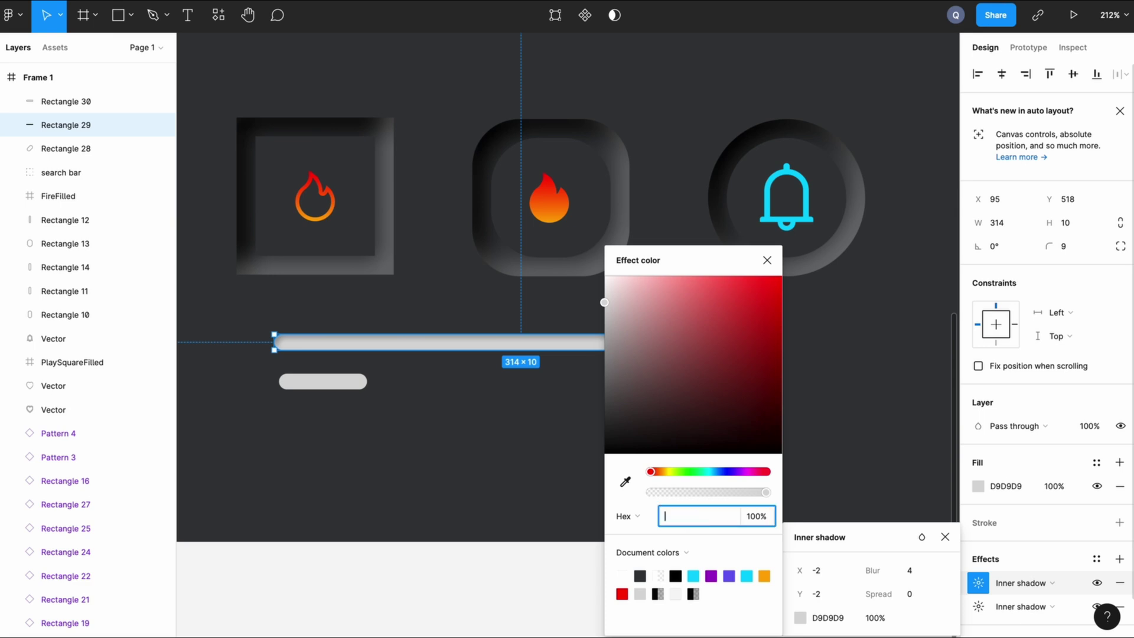
key(Return)
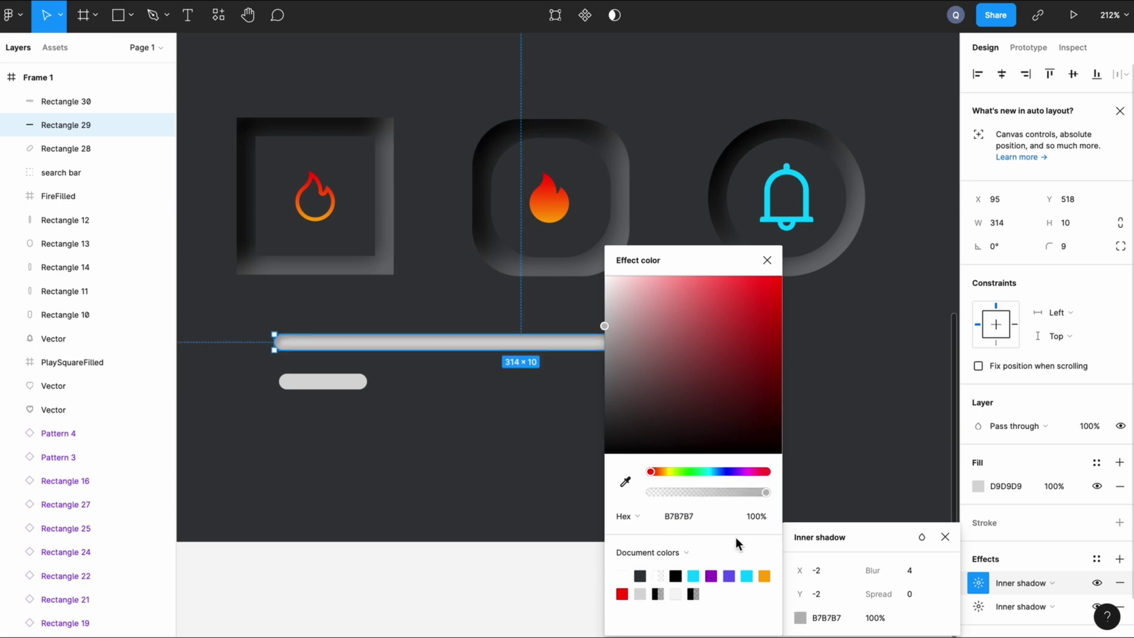
click(875, 618)
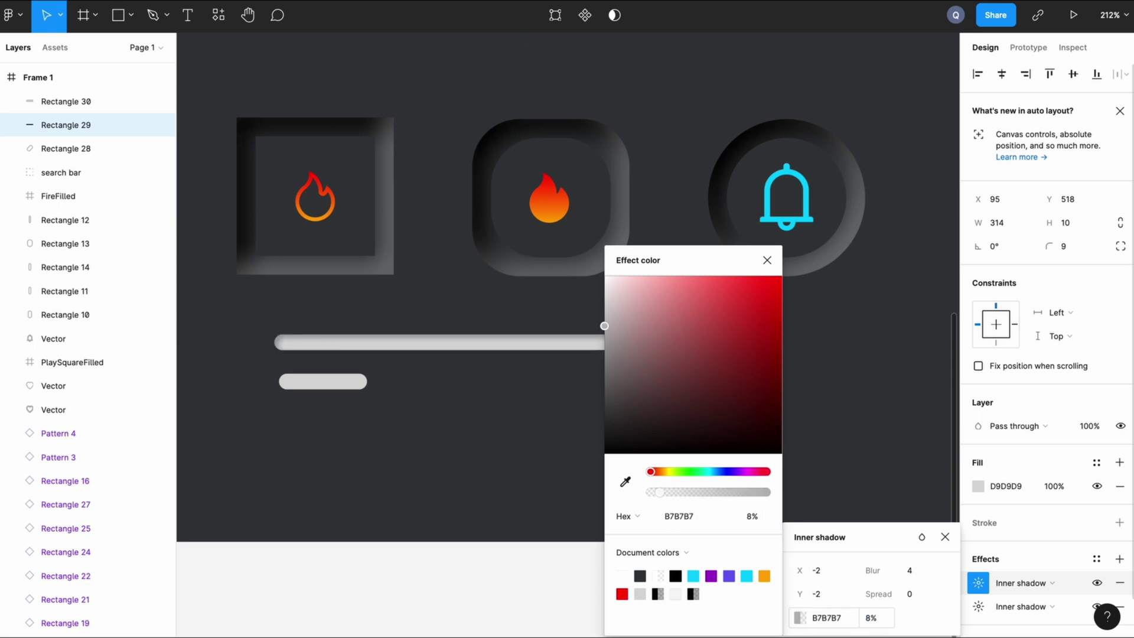
click(869, 484)
Step: Change the bar's fill to dark 484B4C
click(628, 342)
click(1018, 486)
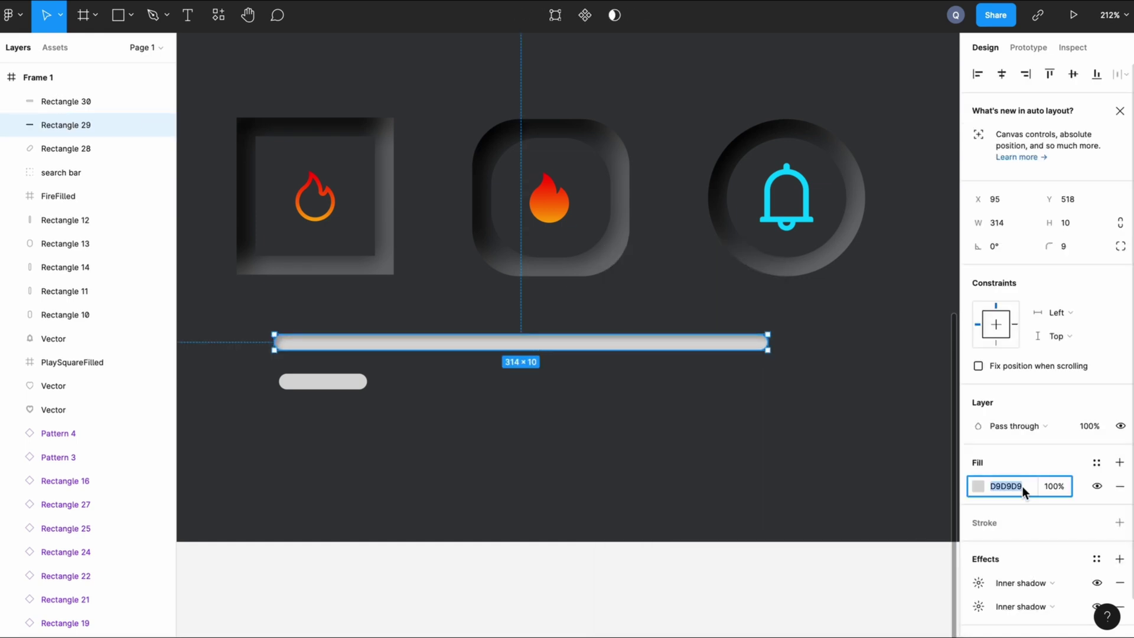
text(484B4C)
key(Return)
click(609, 447)
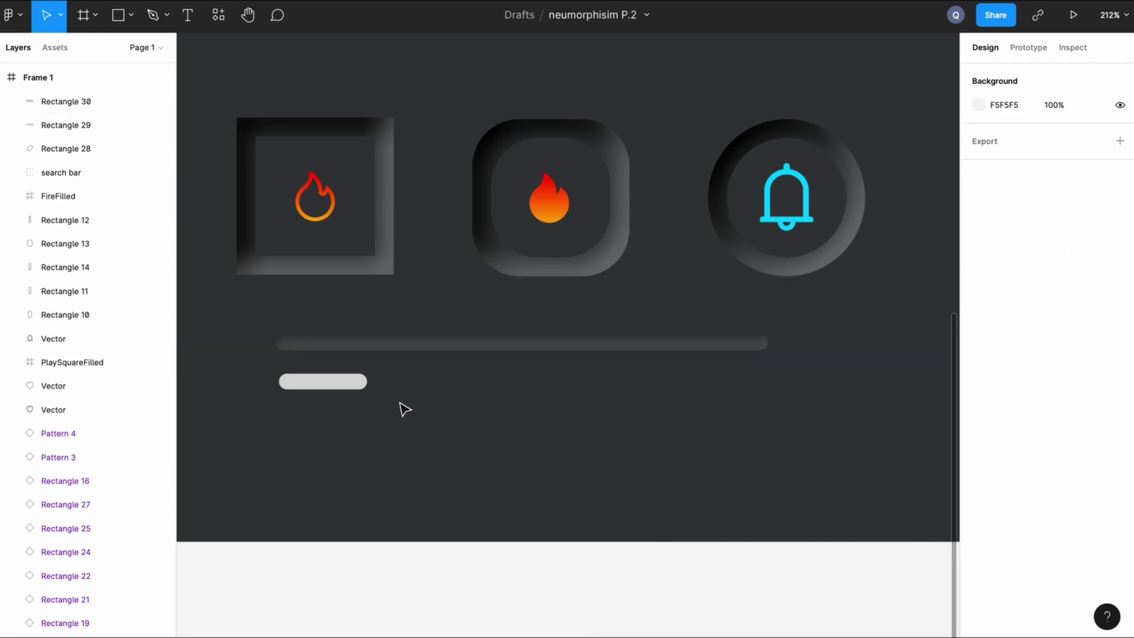
Step: Move the small pill onto the groove's left end
click(349, 381)
right_click(350, 381)
click(344, 385)
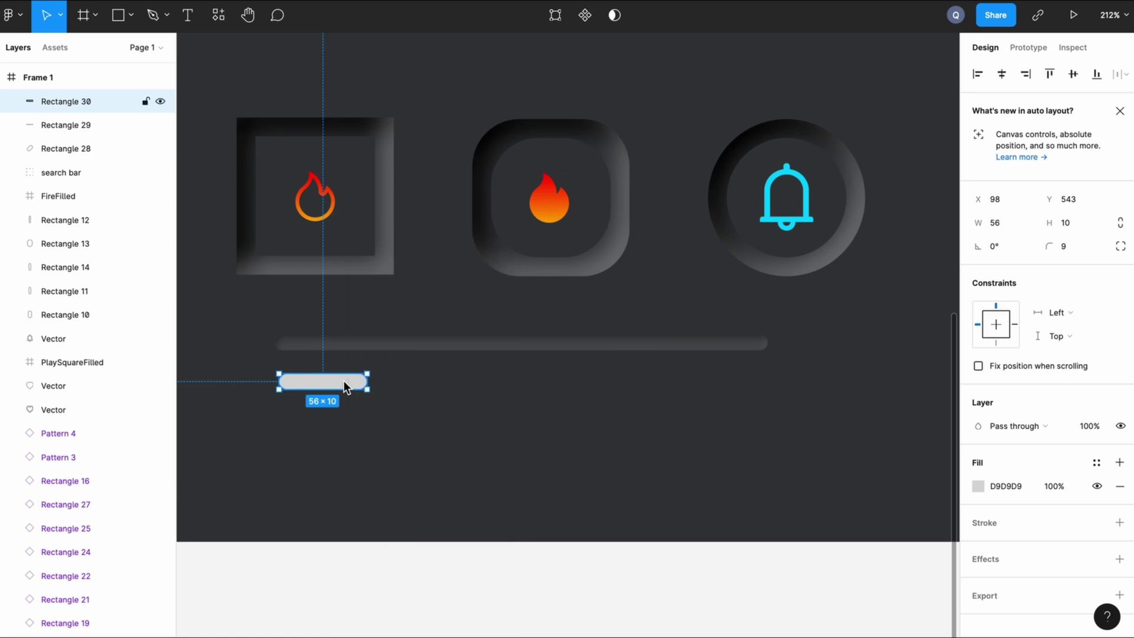
drag(344, 385, 342, 349)
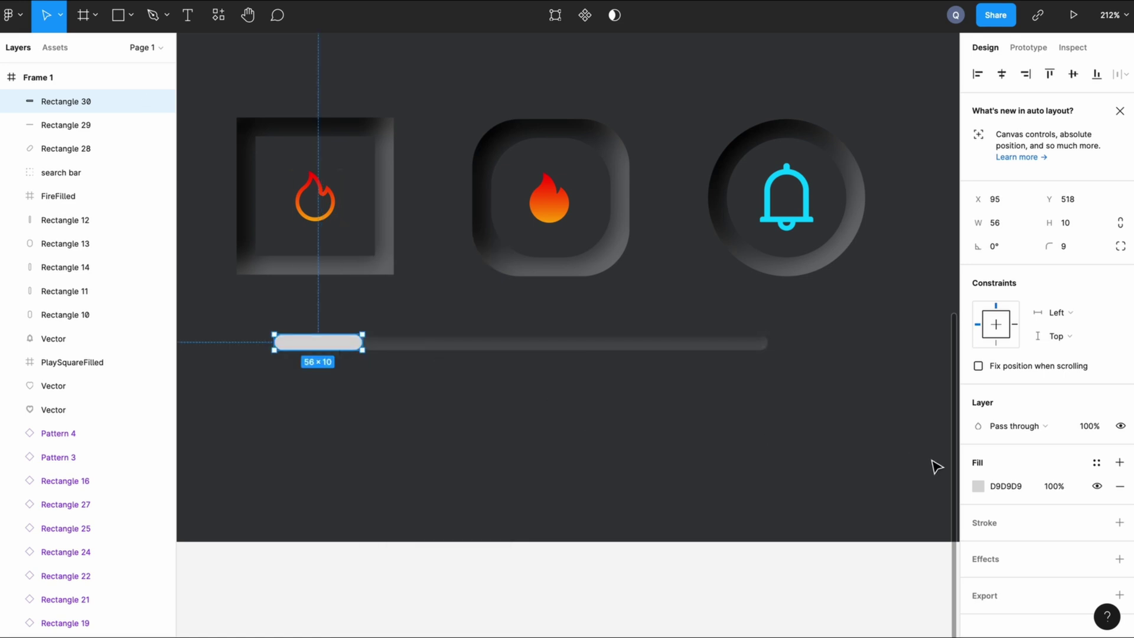
Step: Fill the pill with a linear gradient from cyan 00D1FF to purple A000C8
click(978, 485)
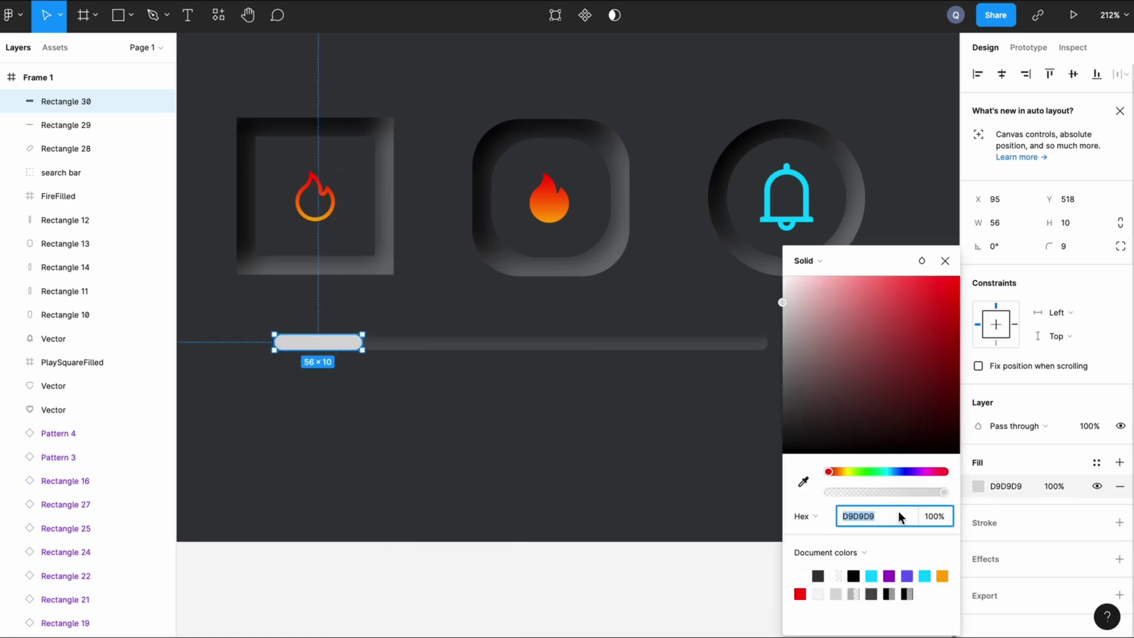
click(825, 264)
click(836, 278)
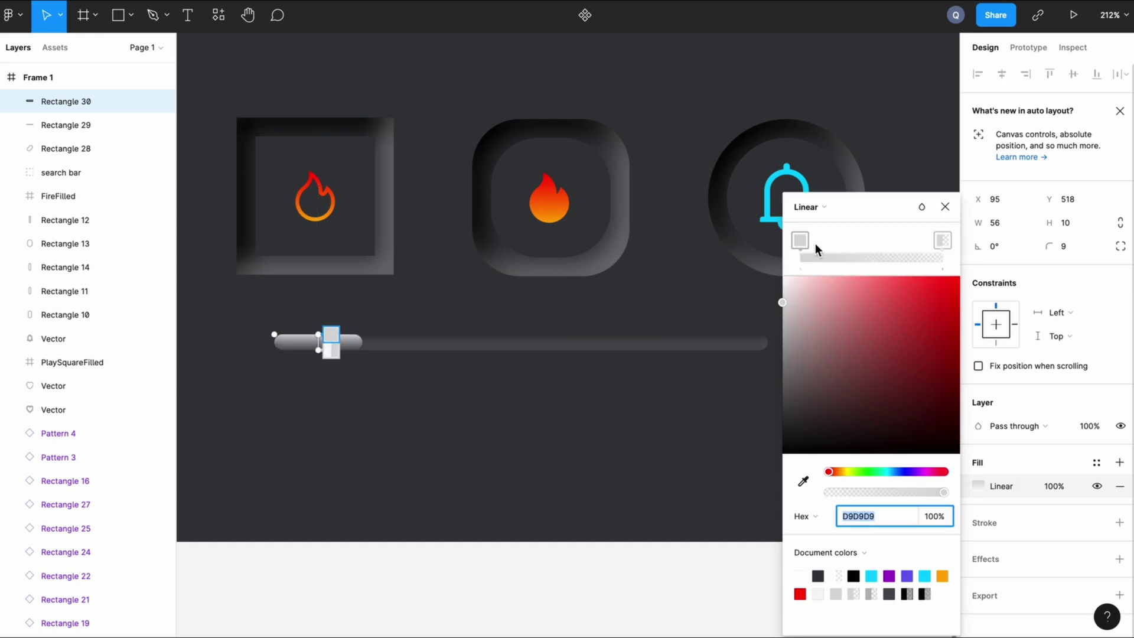
click(332, 334)
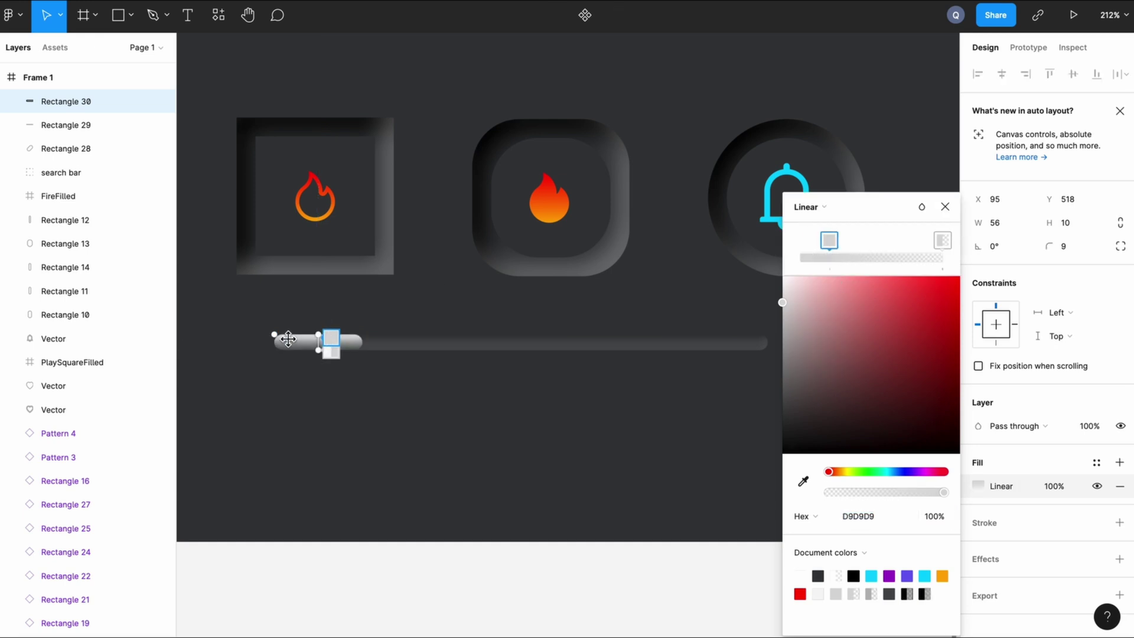
click(330, 352)
drag(320, 334, 362, 337)
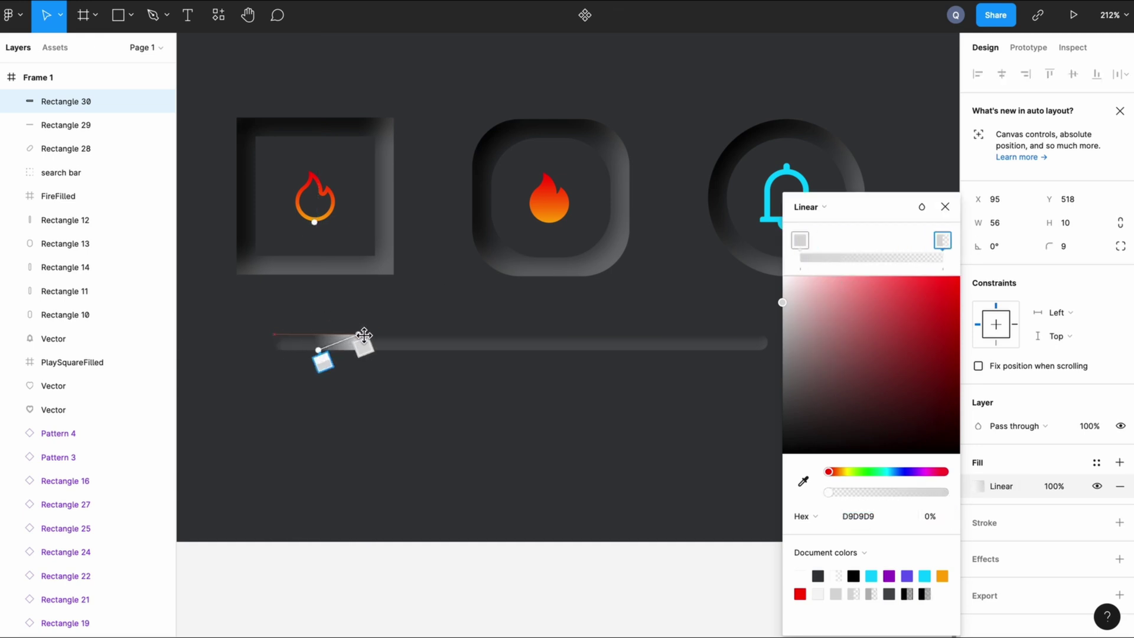
click(924, 576)
click(892, 577)
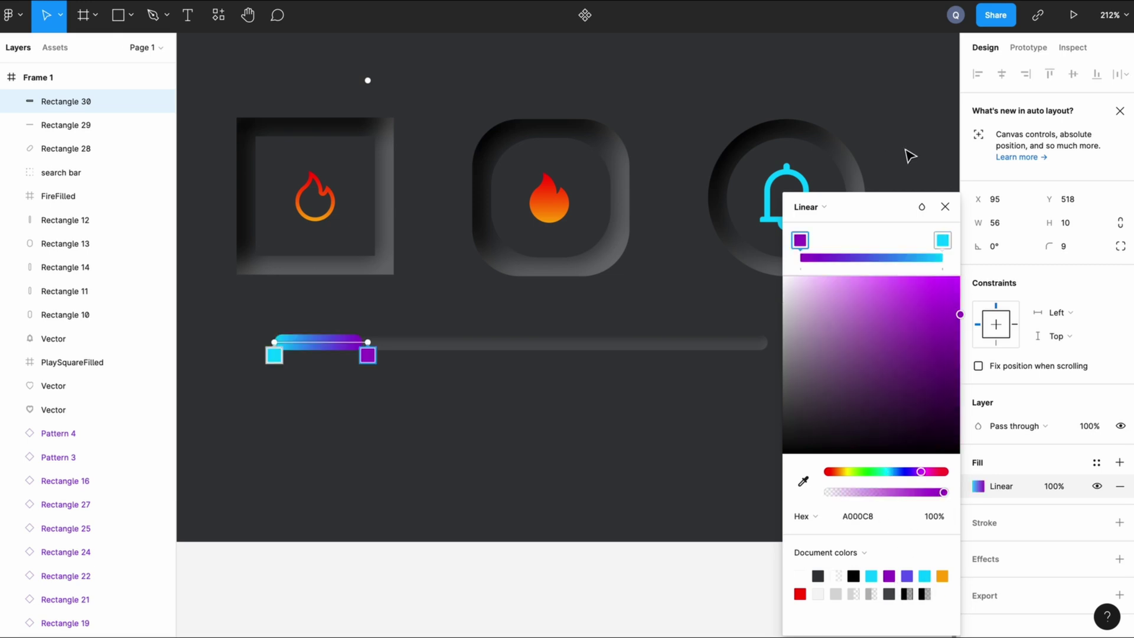
click(726, 435)
Step: Select the existing player's knob ellipse to check its size
scroll(726, 435, right, 6)
scroll(728, 438, up, 8)
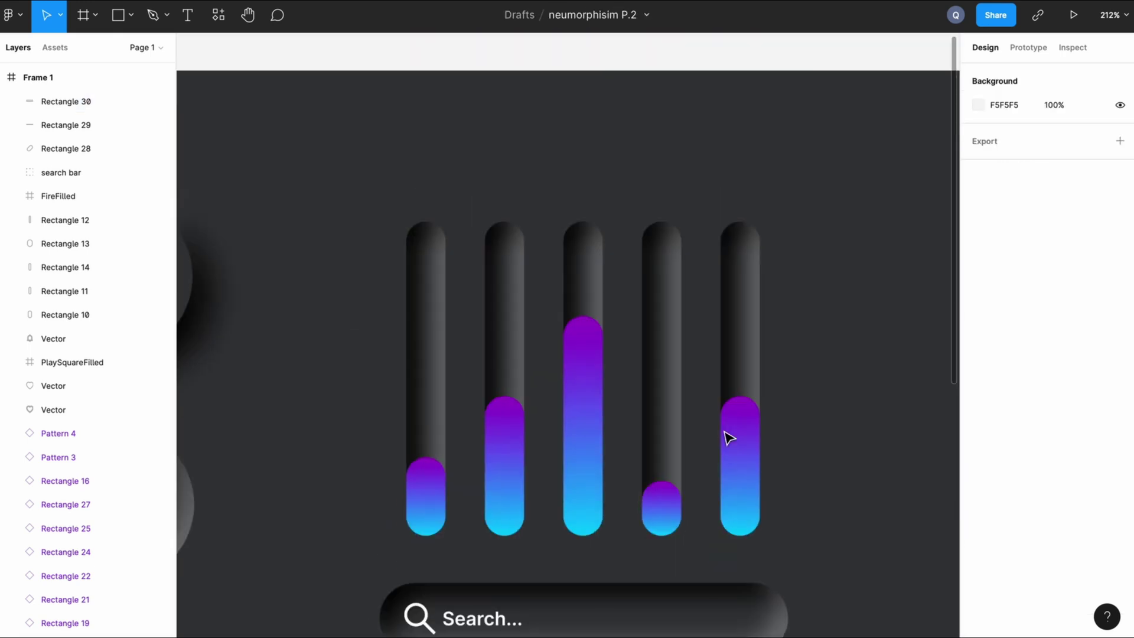
scroll(557, 475, left, 6)
scroll(557, 479, down, 5)
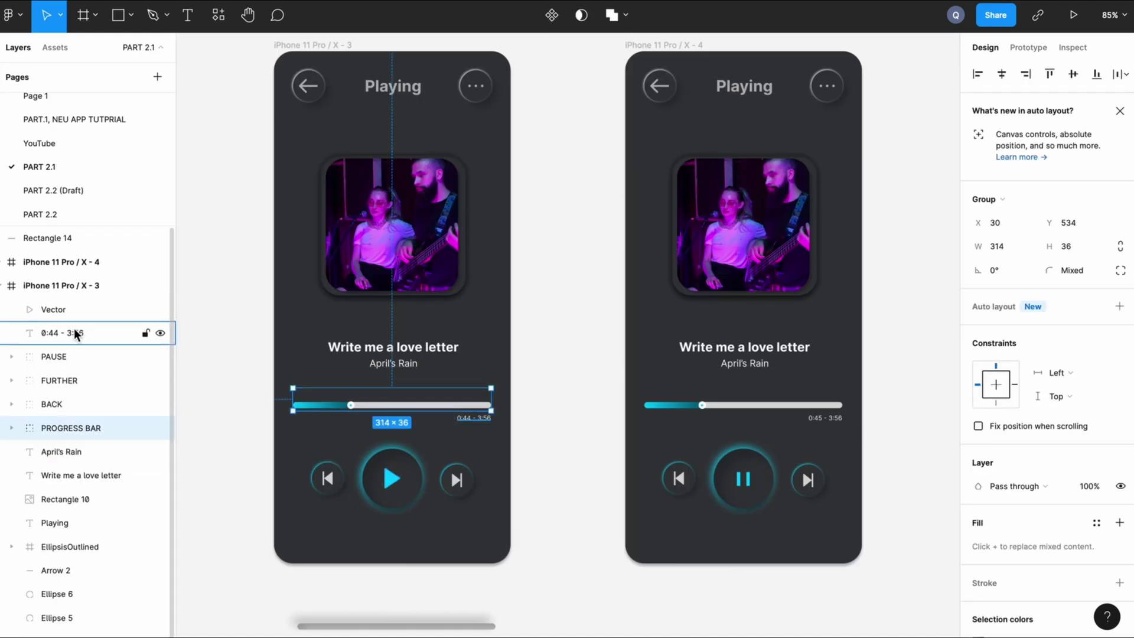
scroll(347, 431, up, 5)
click(350, 405)
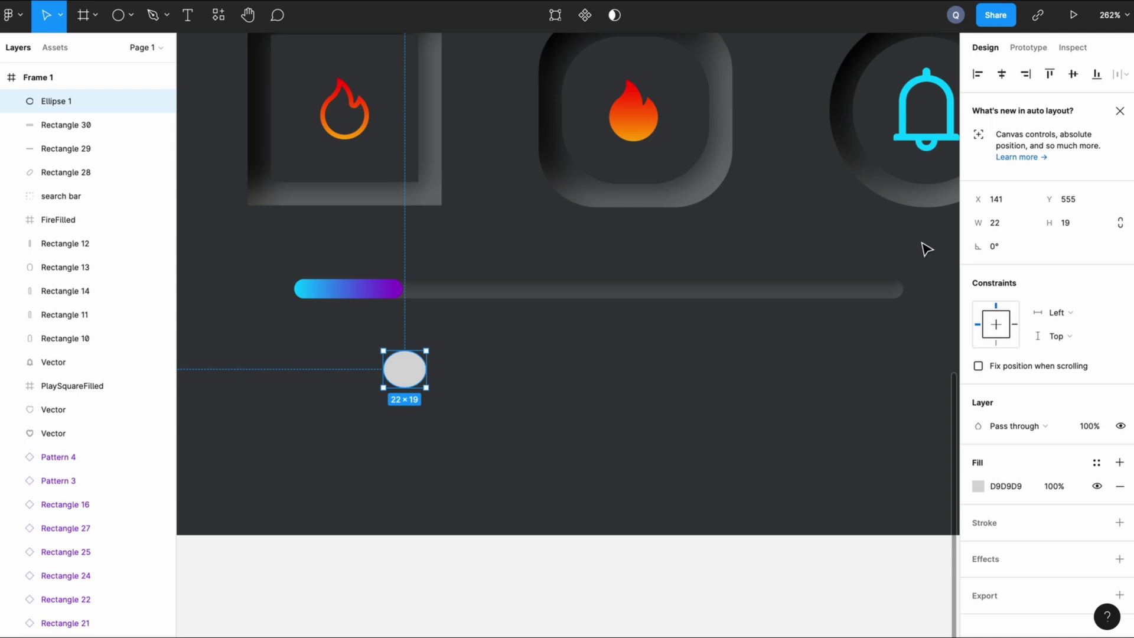
Step: Resize the ellipse to 12×12, fill it white, and place it on the gradient bar's end
click(997, 222)
text(12)
click(1082, 223)
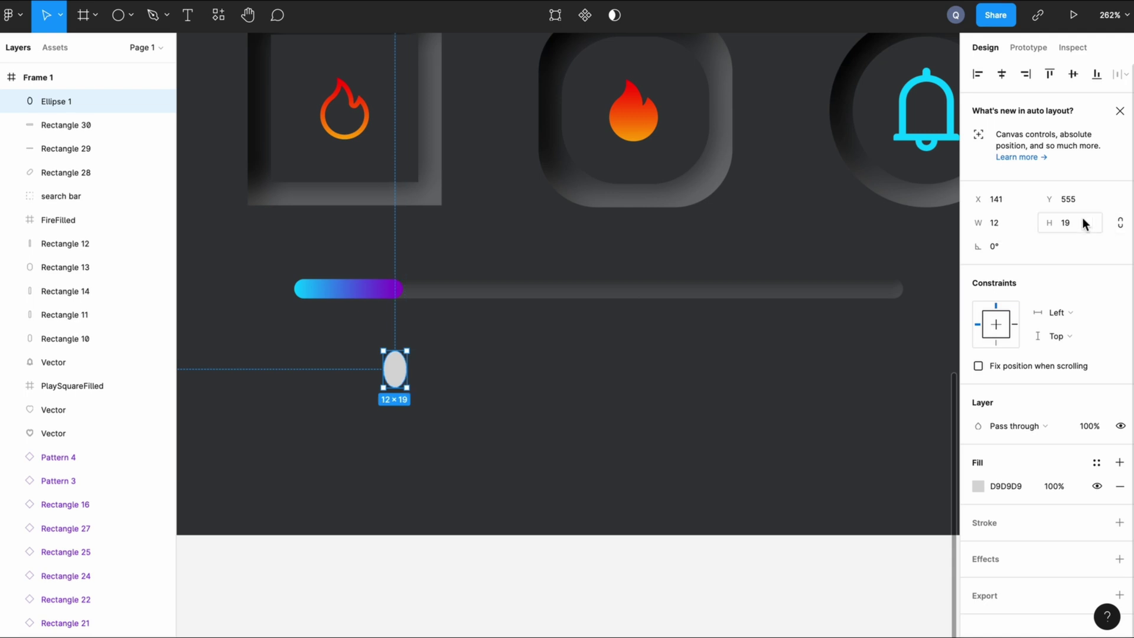
text(12)
key(Return)
click(978, 486)
click(817, 593)
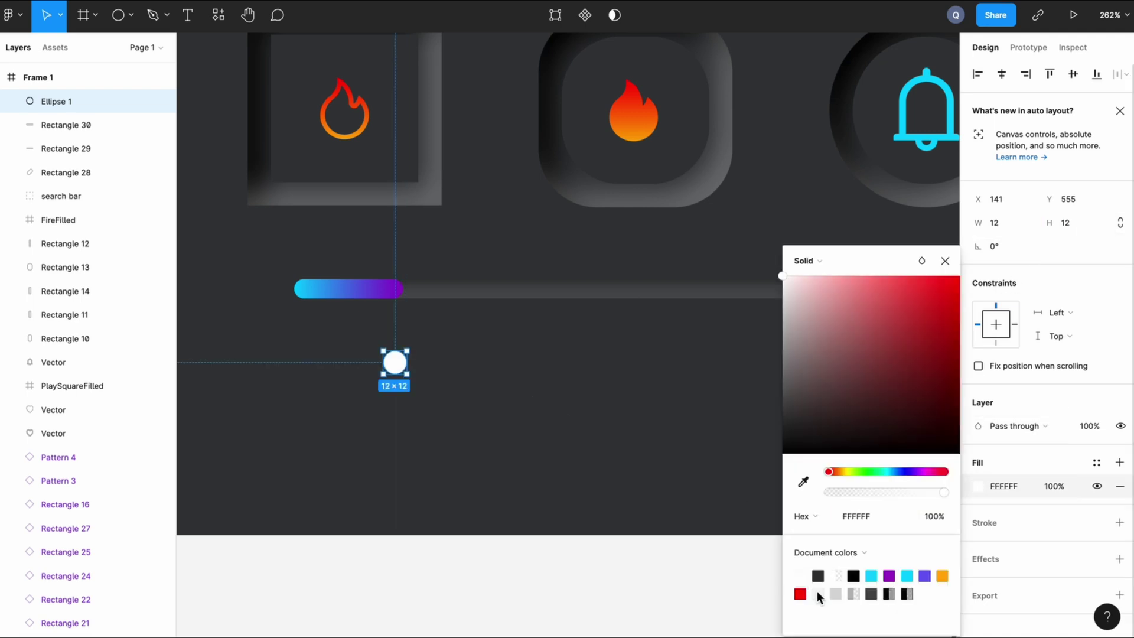
drag(396, 359, 399, 289)
click(456, 335)
click(463, 364)
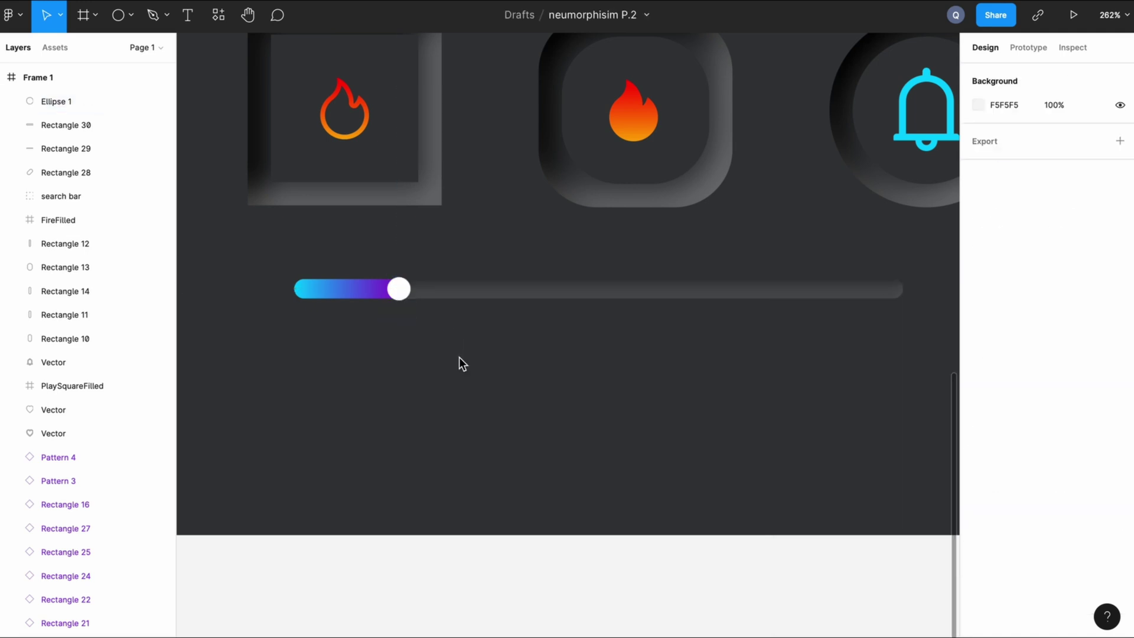
Step: Add a '.' text layer on the white knob
click(189, 15)
click(406, 287)
text(.)
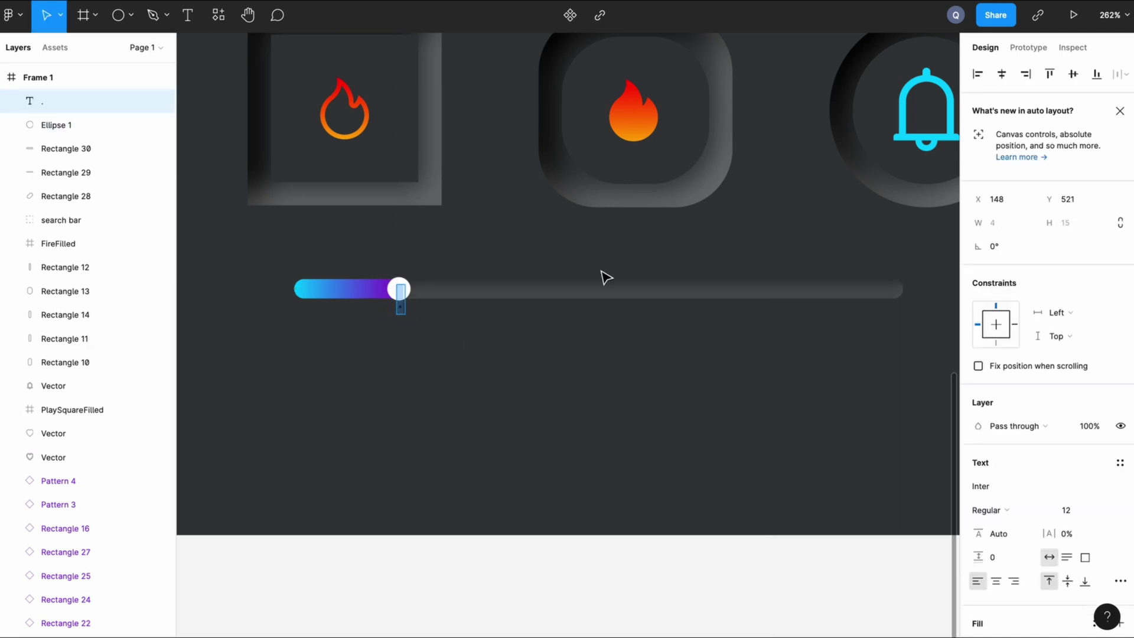
click(612, 437)
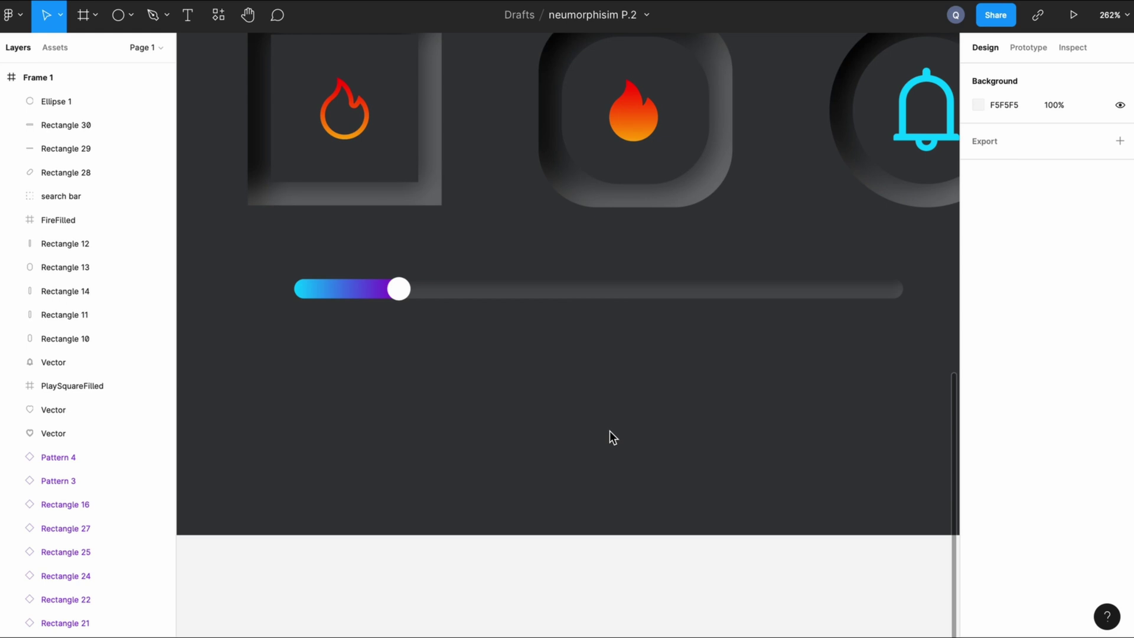
key(t)
click(396, 287)
text(.)
key(Escape)
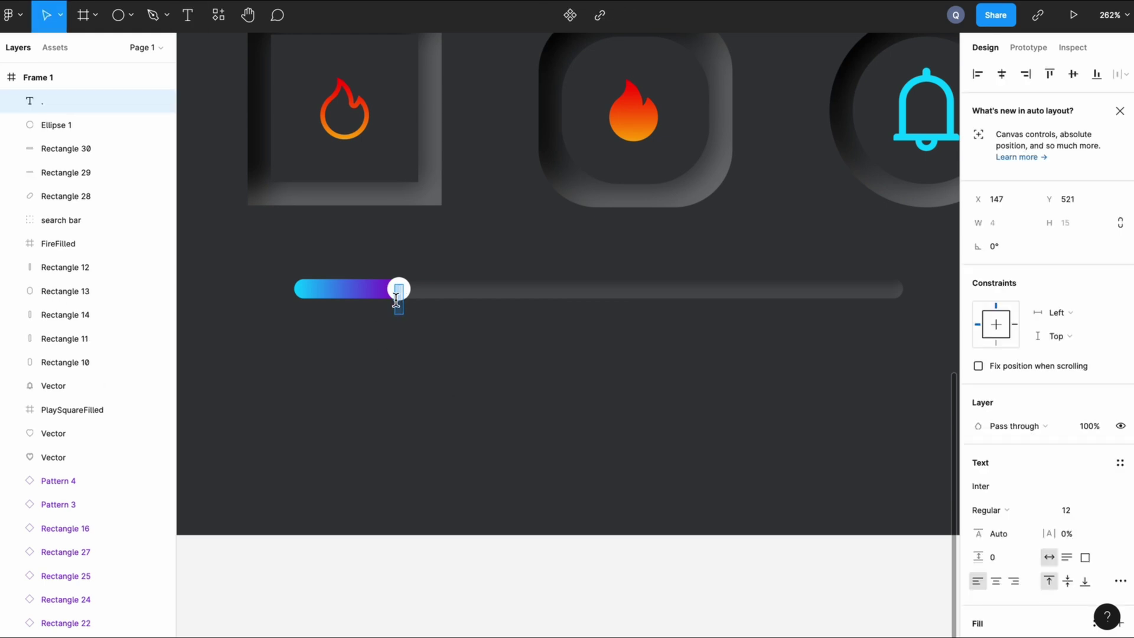
Step: Make the dot cyan 05D2FF, Bold, size 30, and move it into the knob
scroll(1011, 509, down, 3)
click(979, 483)
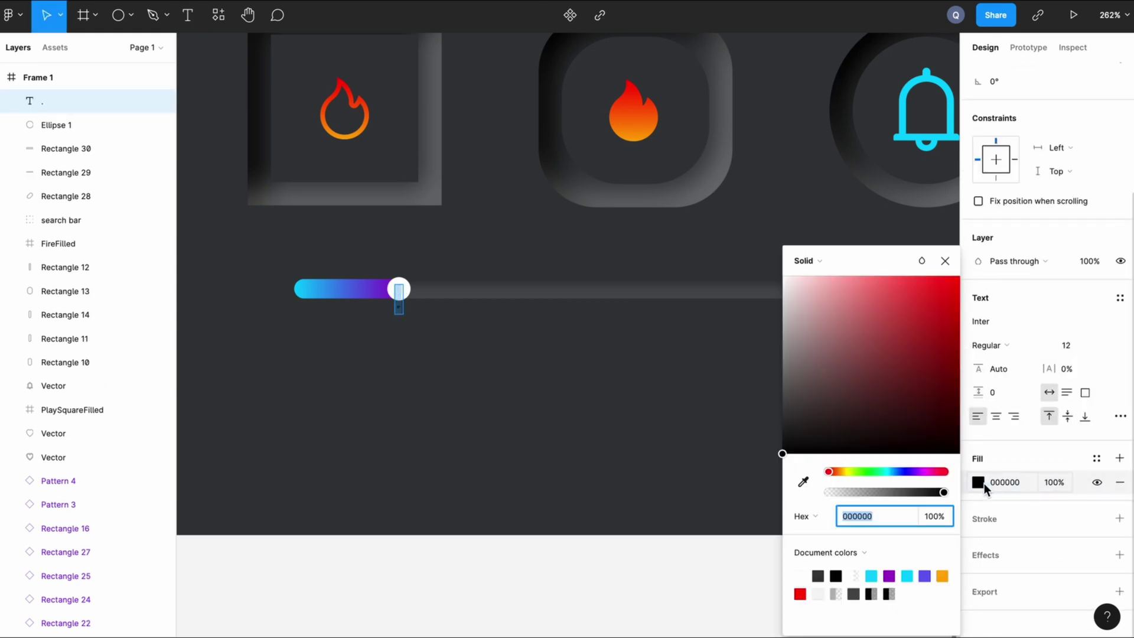
click(872, 576)
click(1002, 345)
click(1015, 395)
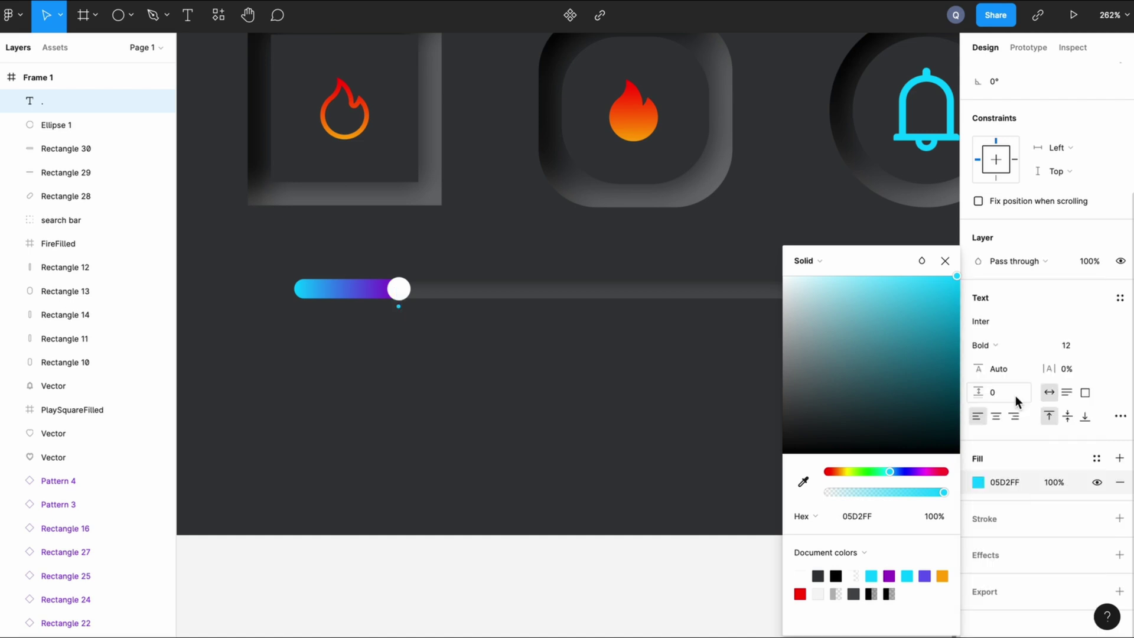
click(1078, 347)
text(30)
key(Return)
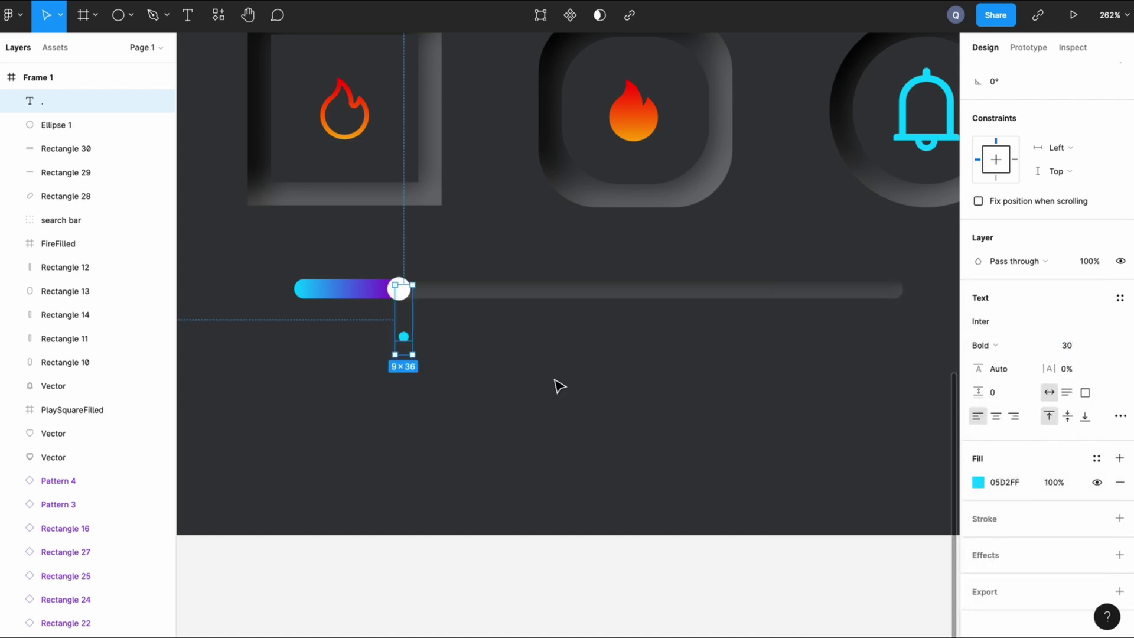
drag(399, 352, 402, 297)
click(381, 313)
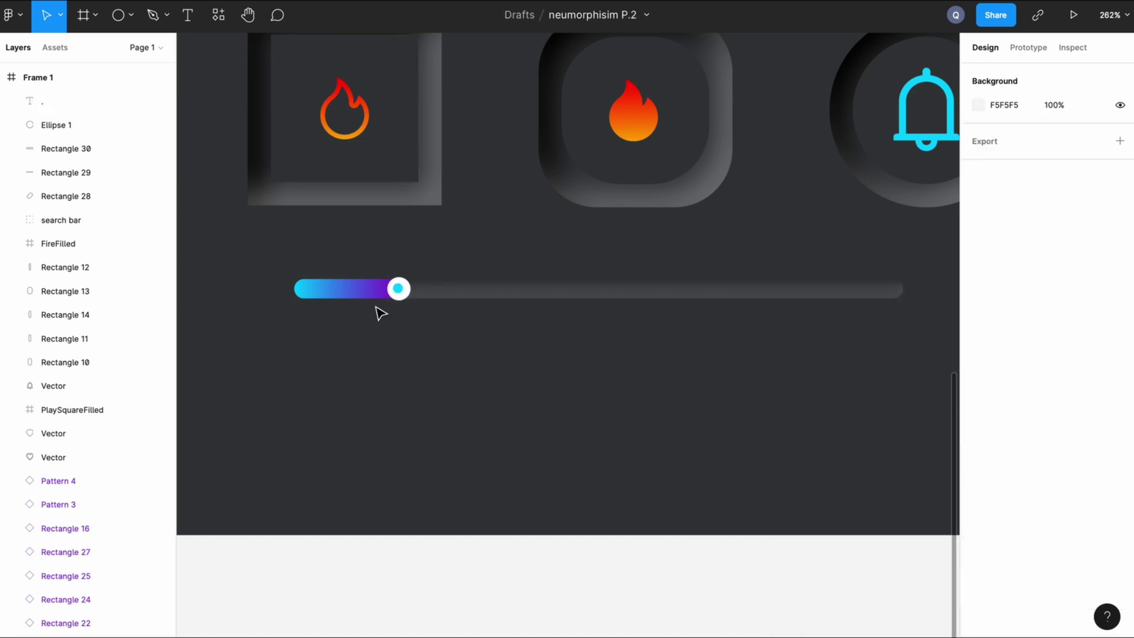
Step: Reduce the dot's font size to 20
scroll(467, 389, down, 3)
click(411, 310)
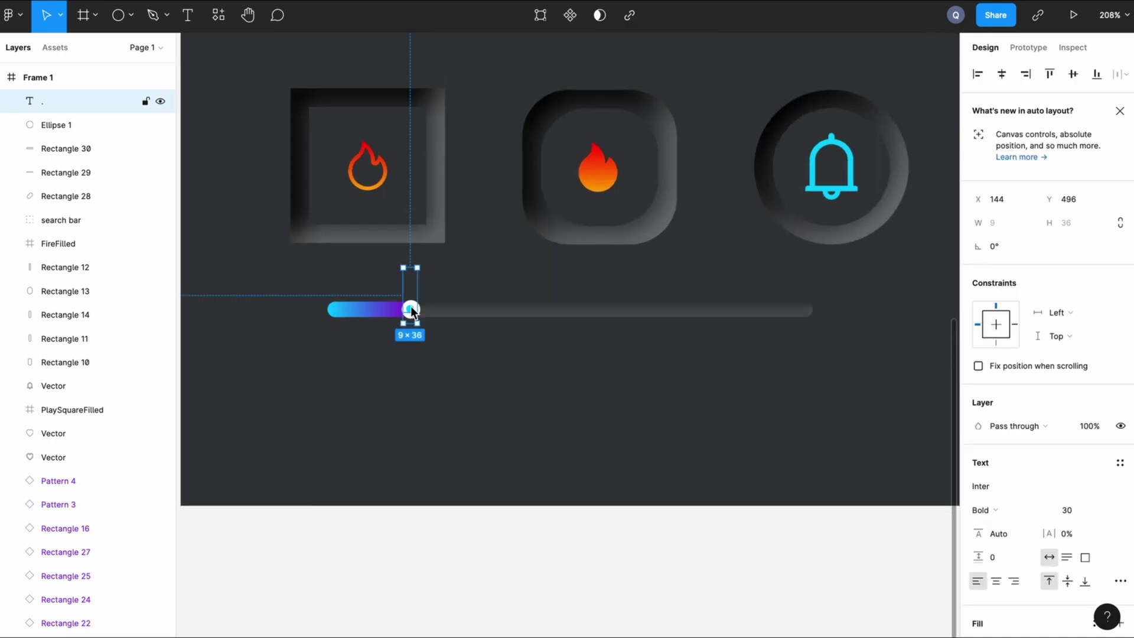
click(1074, 512)
text(20)
key(Return)
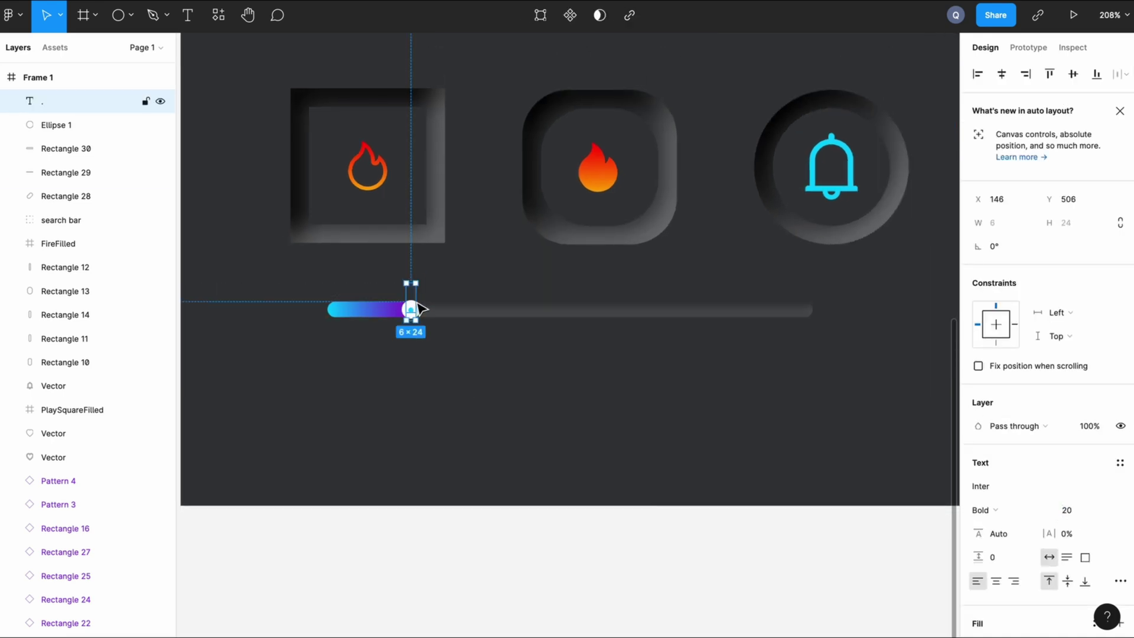
click(489, 372)
scroll(490, 373, right, 2)
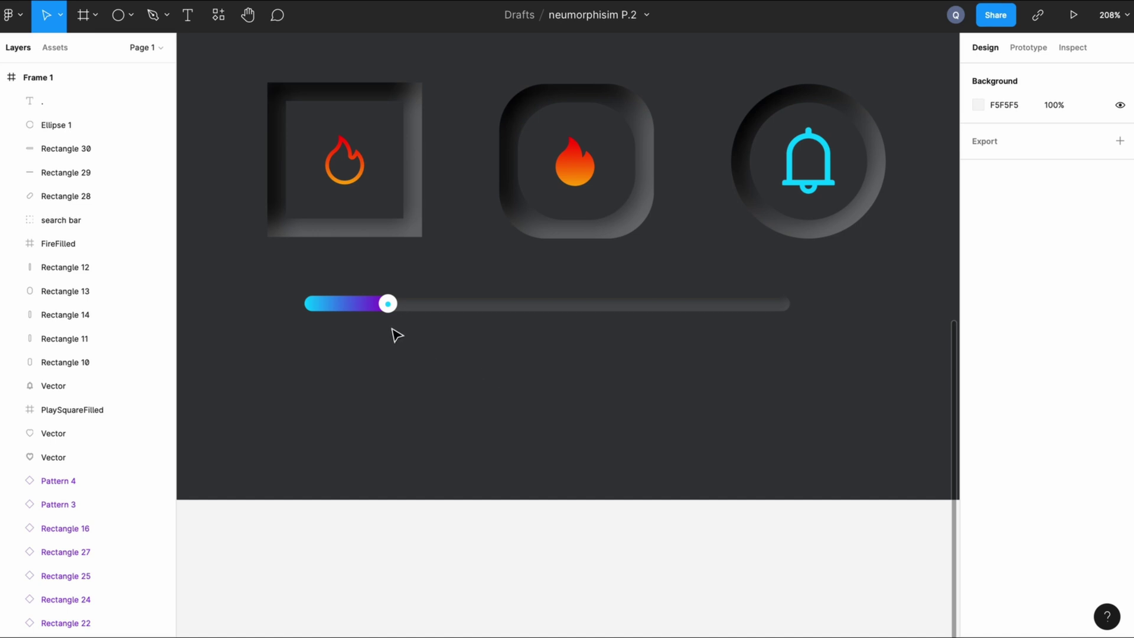
scroll(500, 390, down, 5)
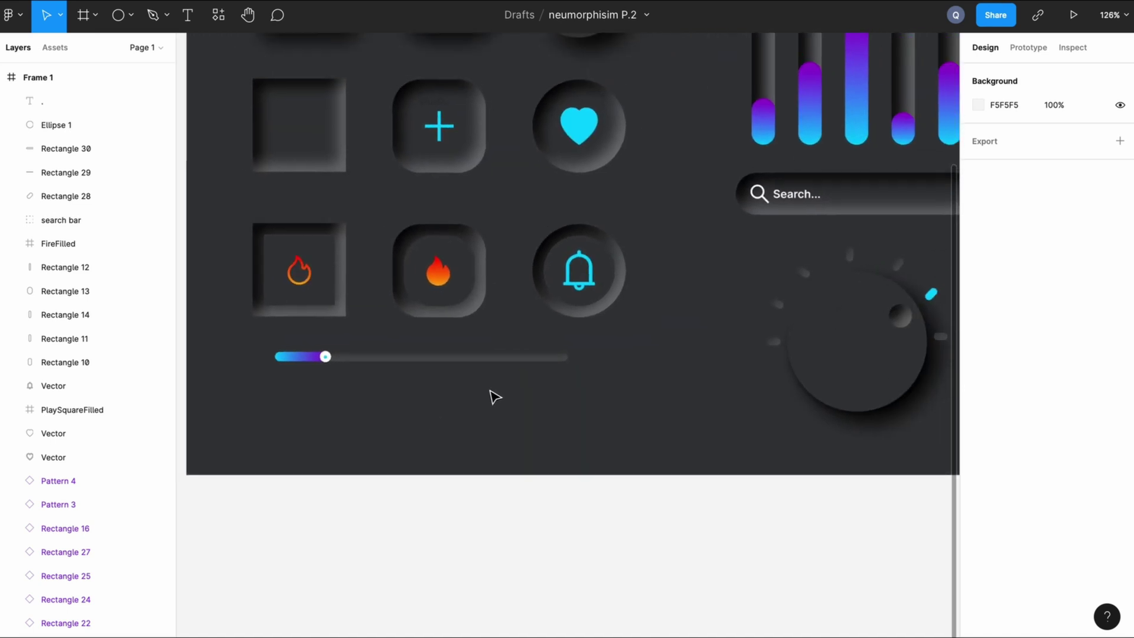
scroll(495, 397, down, 3)
scroll(495, 397, up, 5)
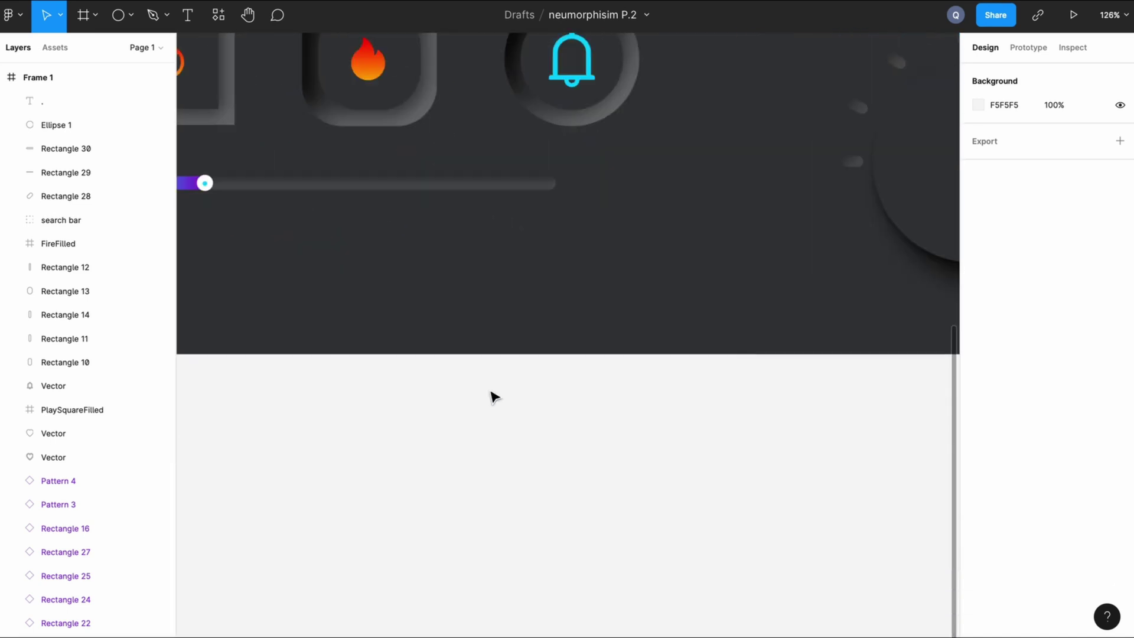
scroll(491, 394, up, 3)
scroll(491, 394, right, 10)
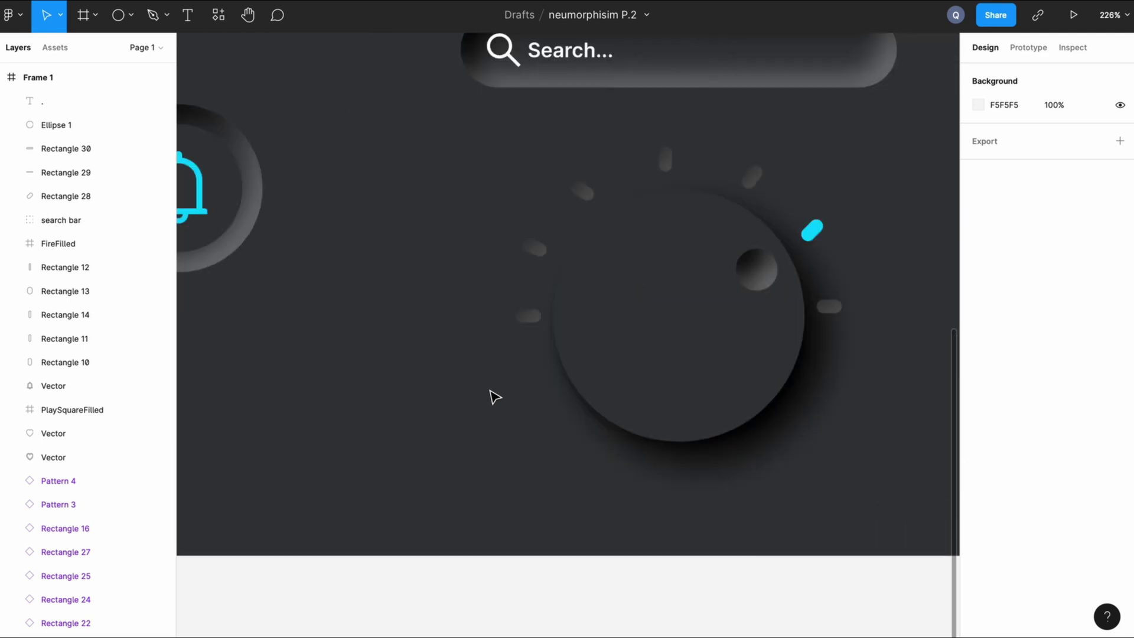
scroll(491, 395, up, 5)
scroll(590, 431, up, 3)
scroll(590, 431, down, 5)
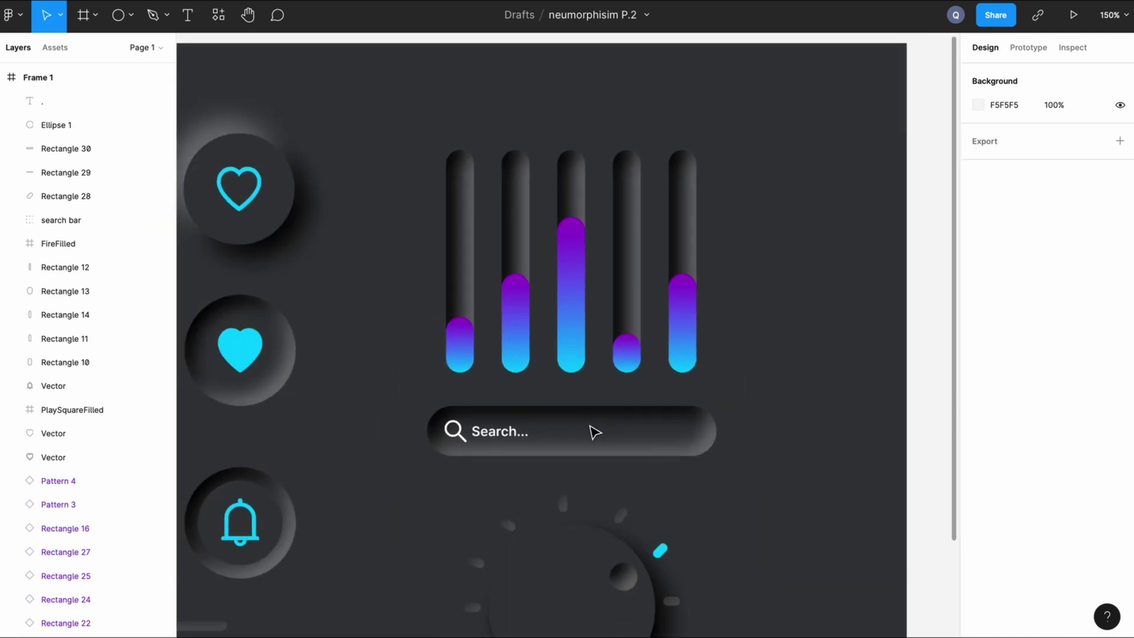
Step: Rename the slider's Group 3 to BAR
scroll(590, 431, up, 2)
scroll(549, 377, left, 1)
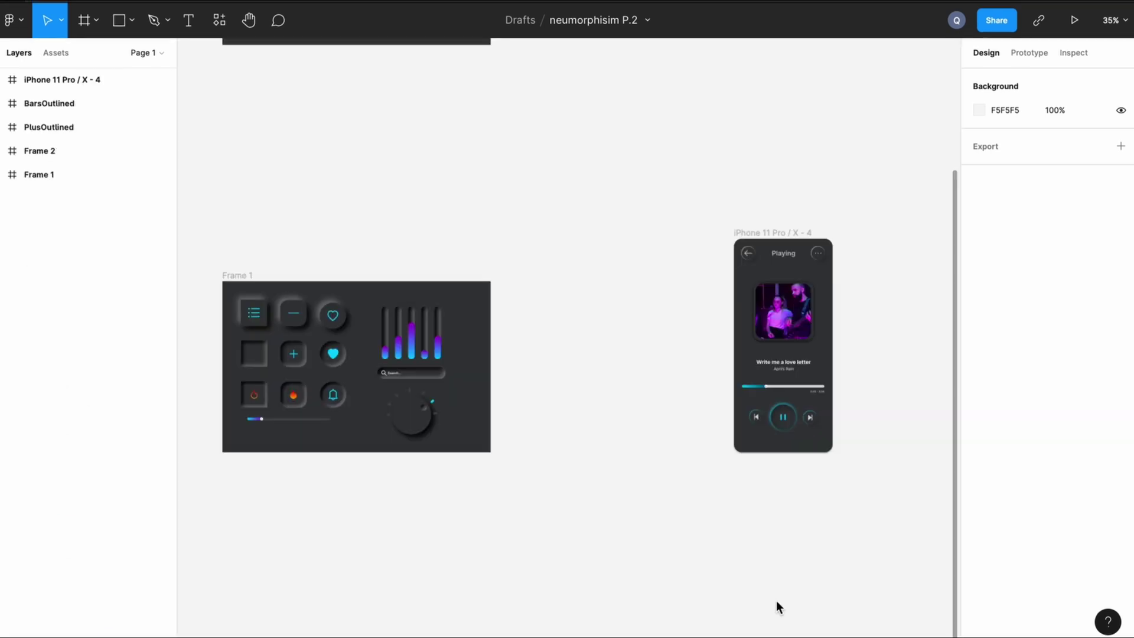
scroll(776, 605, up, 10)
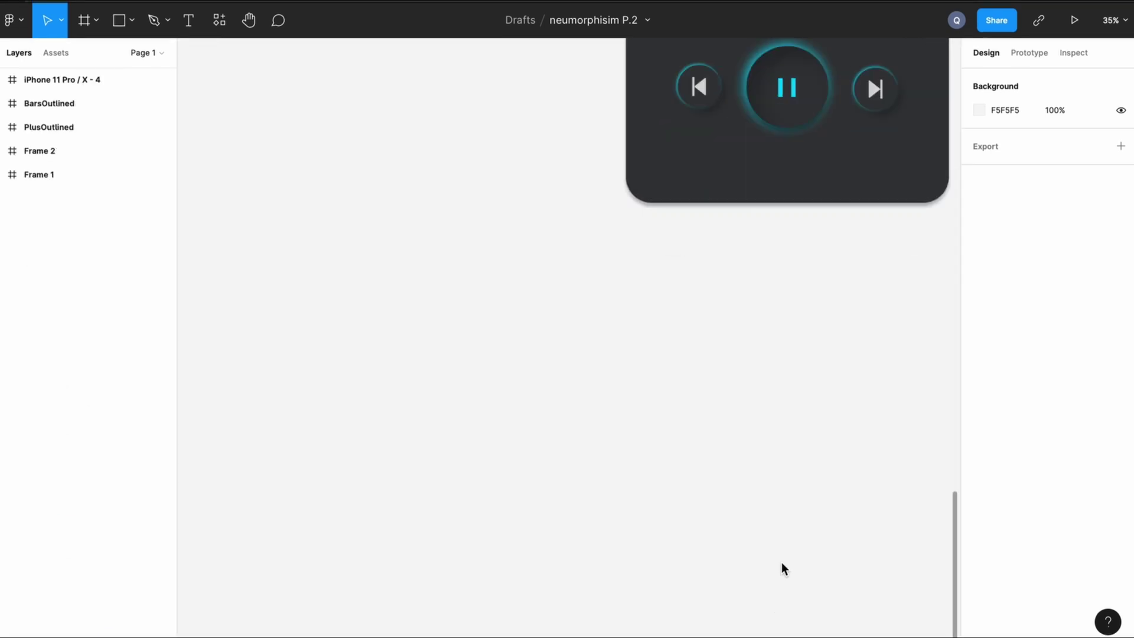
scroll(781, 567, up, 6)
scroll(782, 567, down, 3)
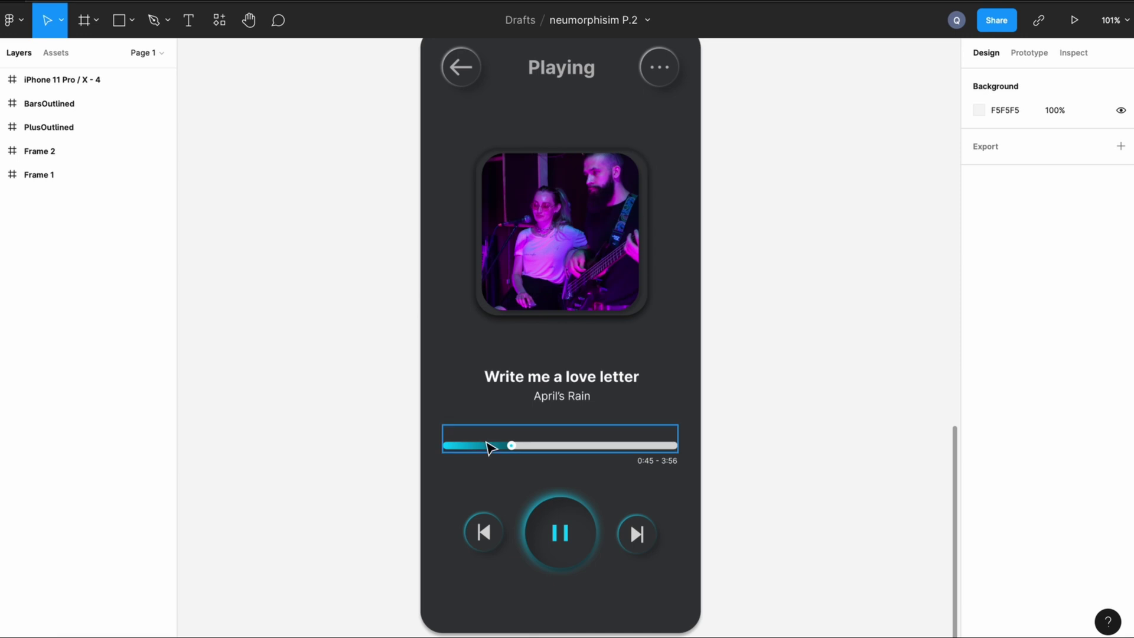
scroll(458, 355, left, 15)
scroll(458, 354, right, 5)
scroll(458, 354, down, 2)
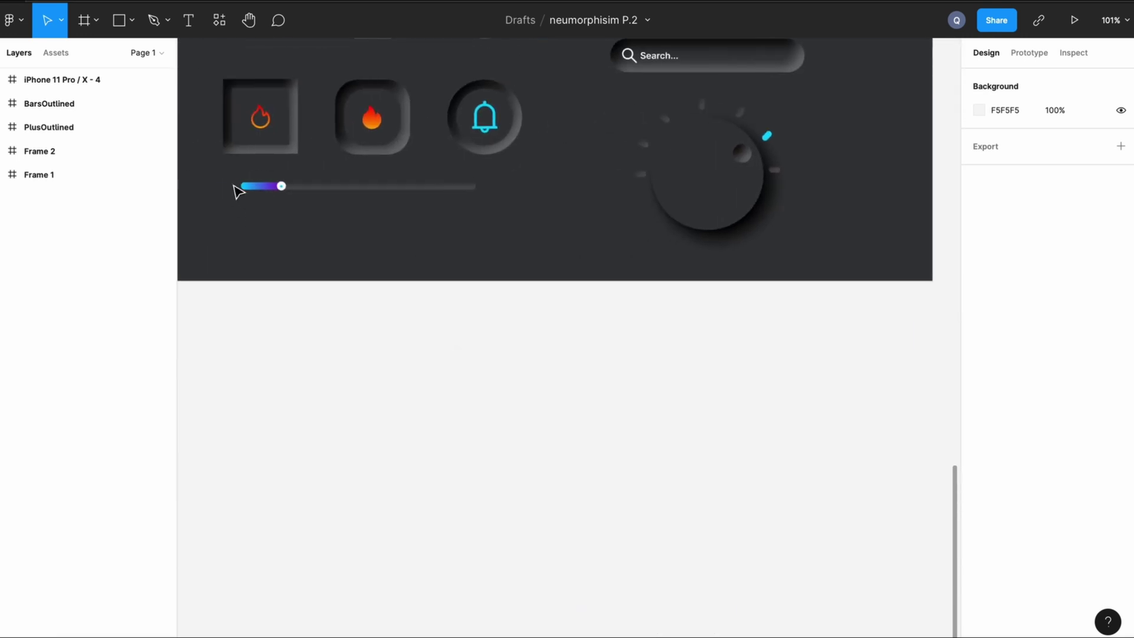
drag(239, 184, 496, 231)
click(67, 199)
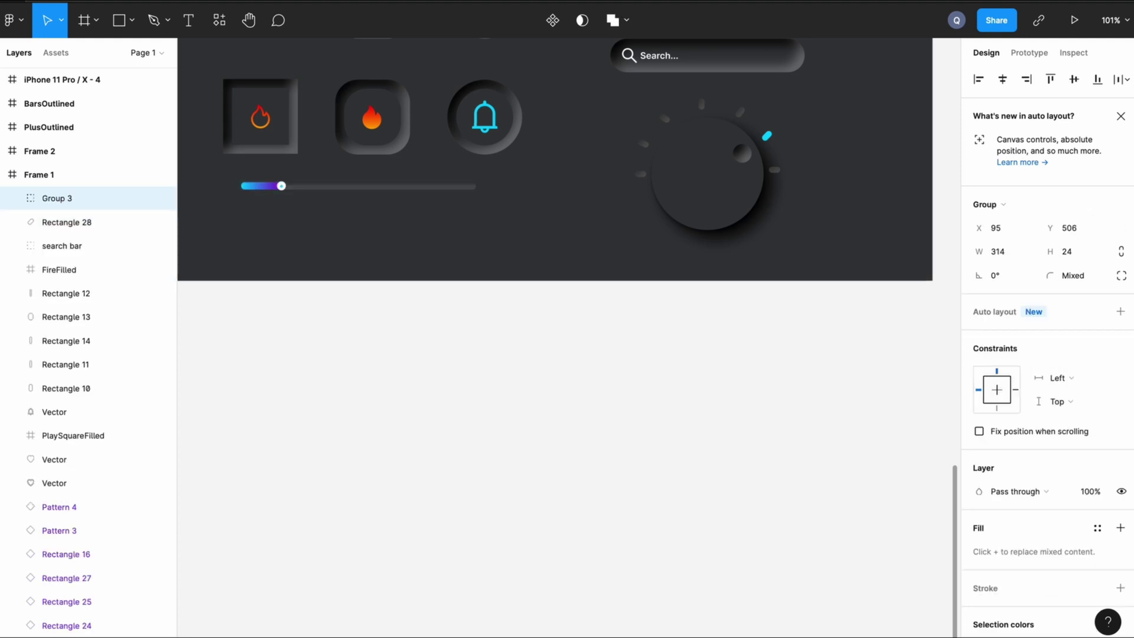
double_click(68, 199)
text(BAR)
click(494, 395)
Step: Move BAR into the phone frame in place of the deleted old PROGRESS BAR
drag(449, 187, 691, 79)
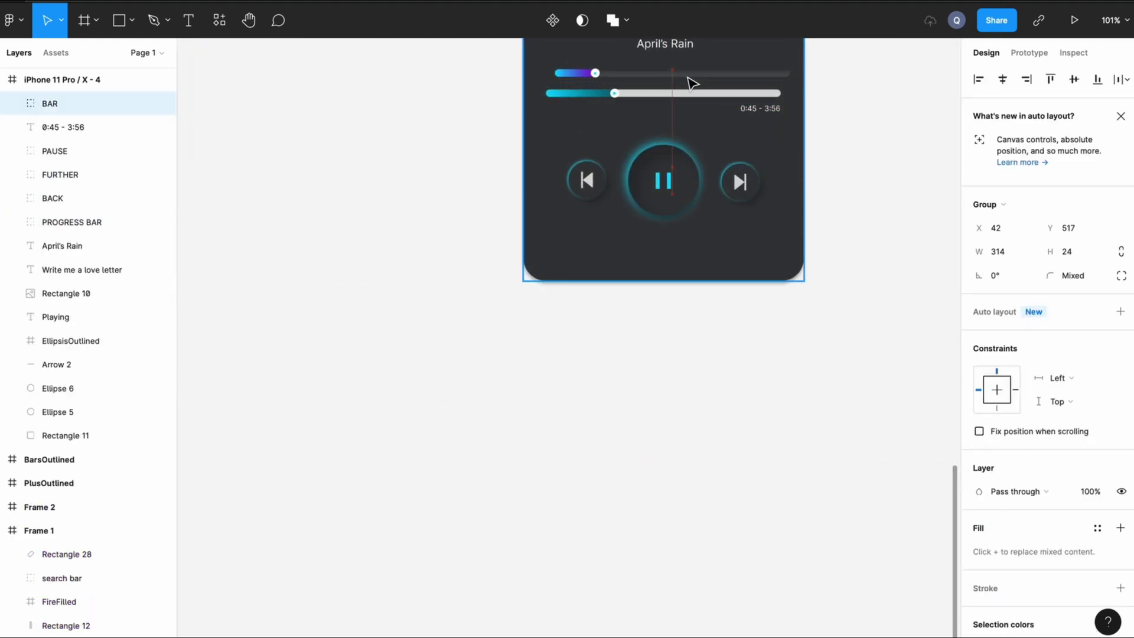
click(851, 297)
scroll(833, 348, up, 8)
click(548, 323)
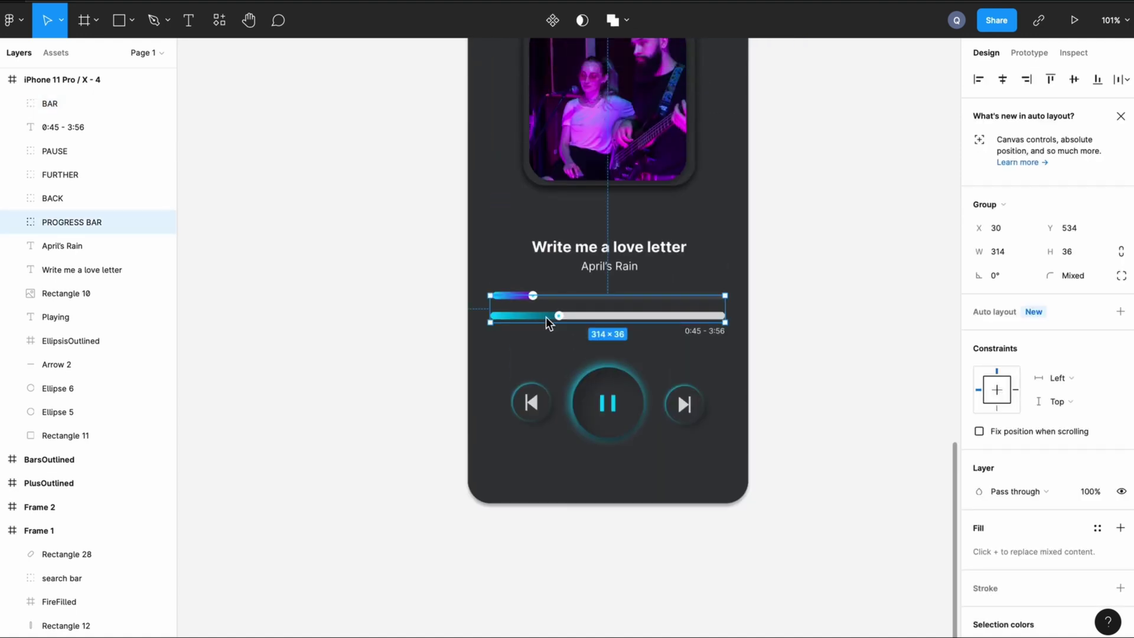
key(Delete)
drag(599, 296, 600, 313)
key(alt)
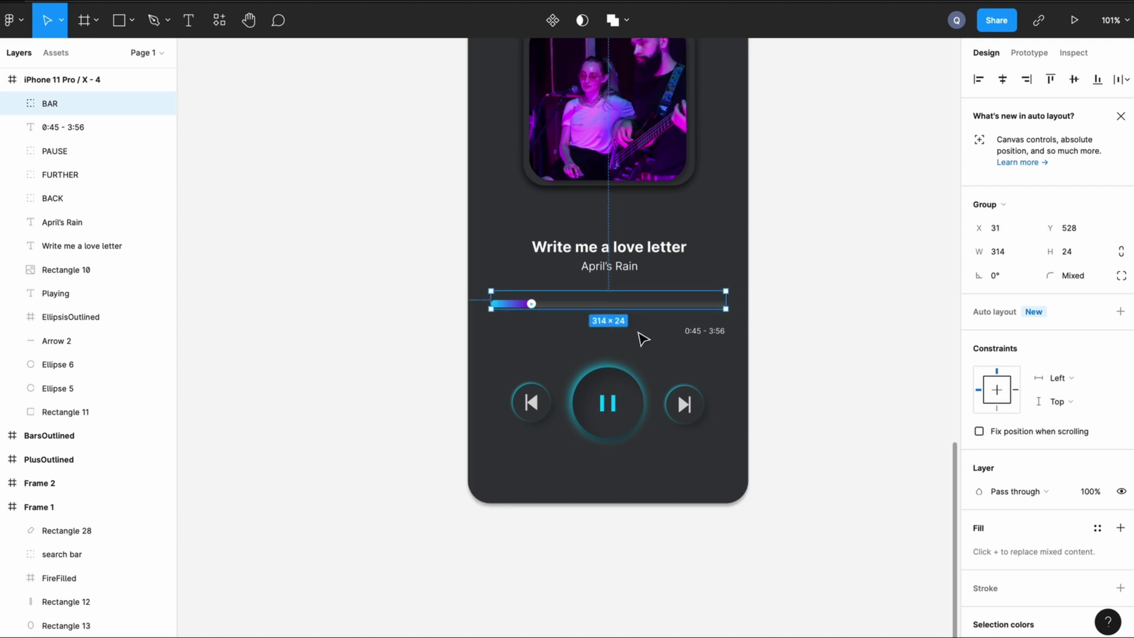
click(818, 329)
scroll(749, 428, up, 3)
Step: Drag the knob and dot out beside the phone and stretch the gradient fill to 144 px
click(493, 372)
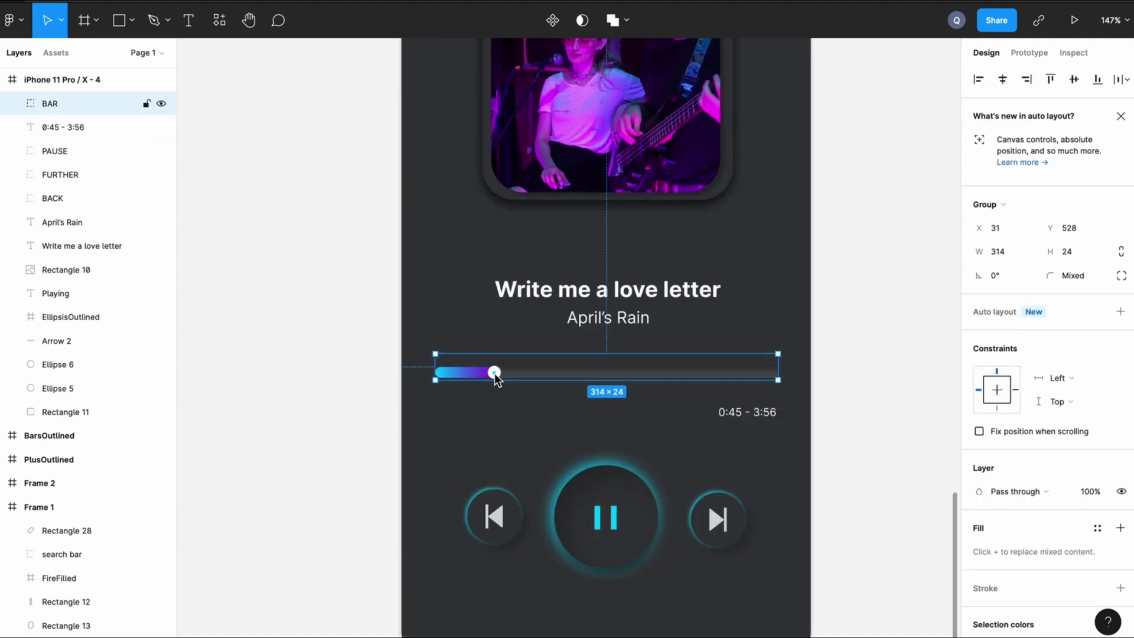
double_click(495, 373)
drag(499, 375, 860, 374)
click(494, 372)
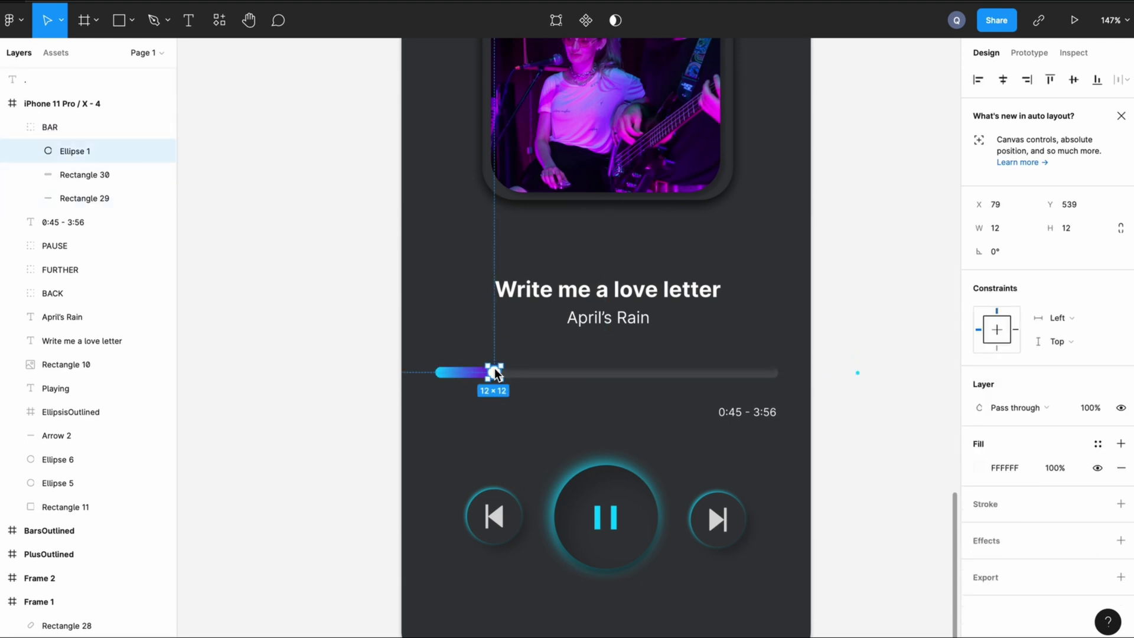
drag(494, 372, 840, 352)
click(478, 375)
drag(497, 372, 592, 372)
click(902, 358)
drag(857, 372, 840, 341)
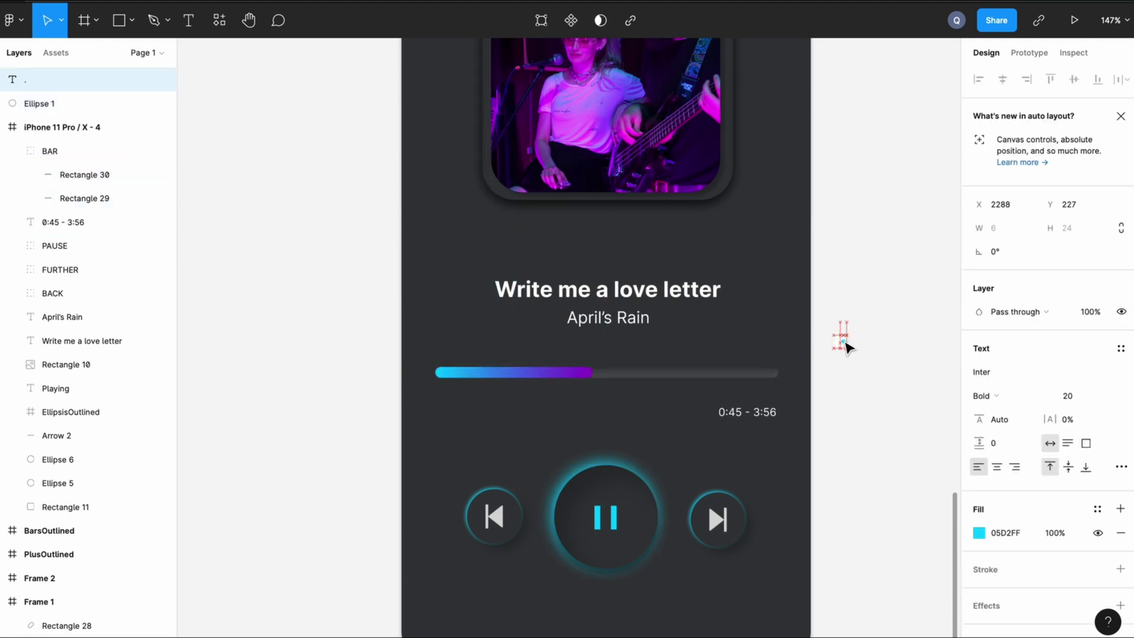
Step: Cut and paste the dot and knob circle out of the BAR group
click(891, 334)
scroll(891, 328, up, 3)
scroll(889, 307, up, 10)
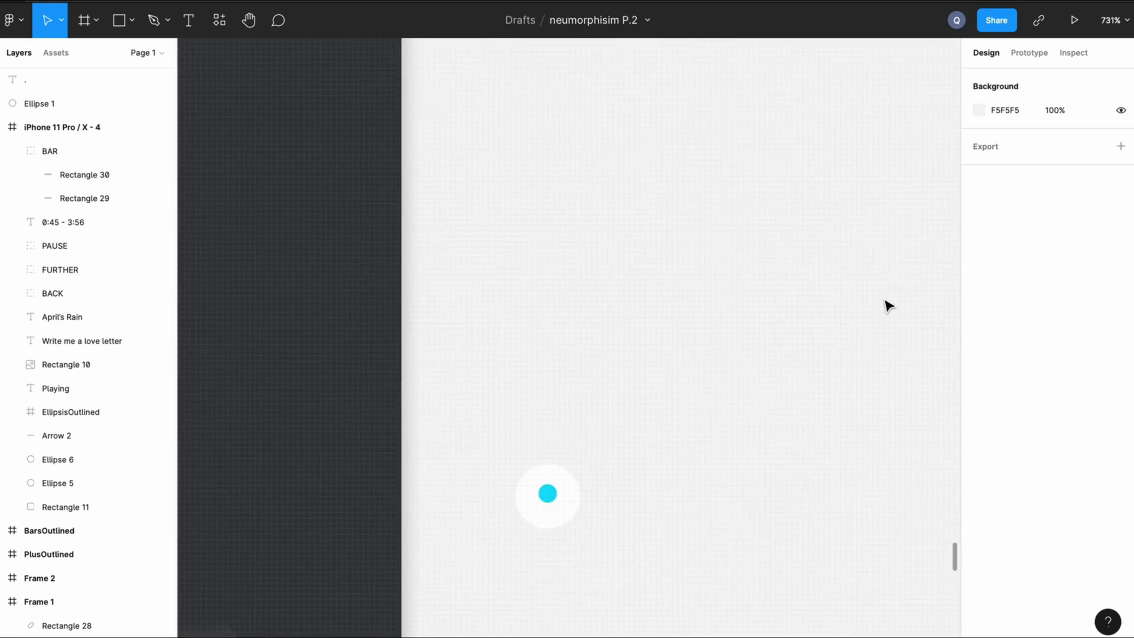
scroll(886, 304, down, 2)
click(550, 402)
shift+click(570, 410)
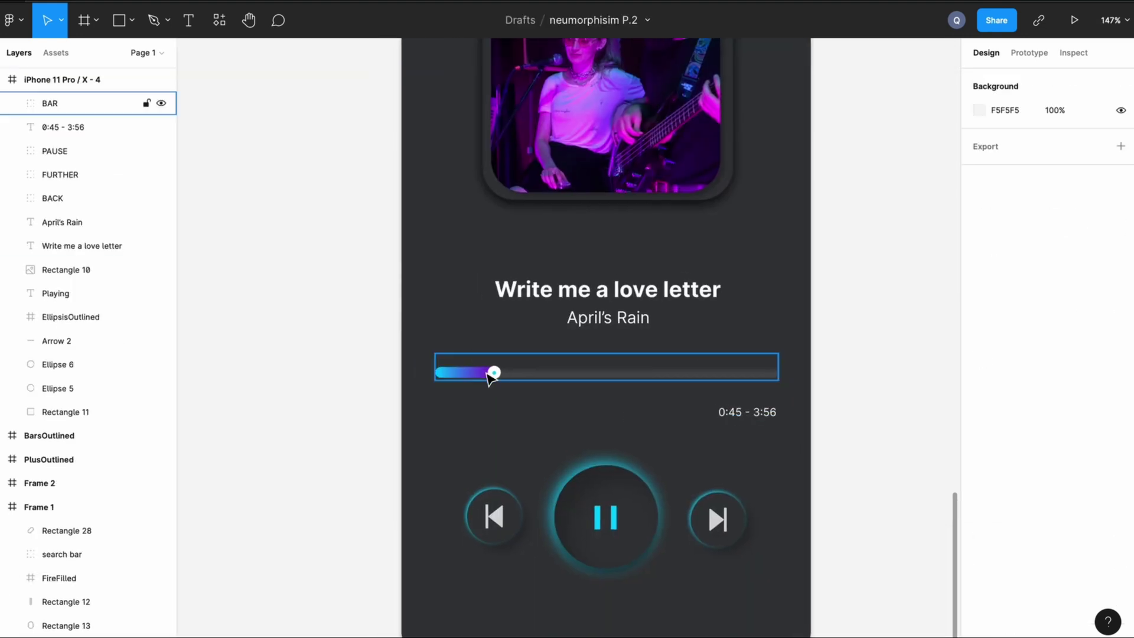
click(491, 376)
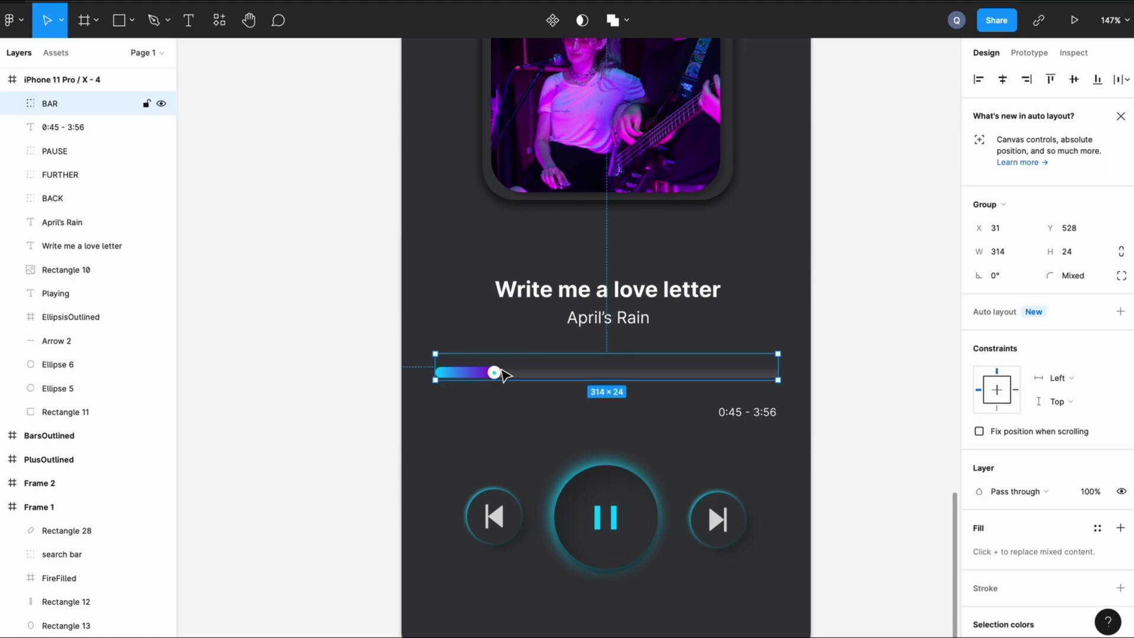
click(499, 373)
key(ctrl+x)
key(ctrl+v)
click(498, 373)
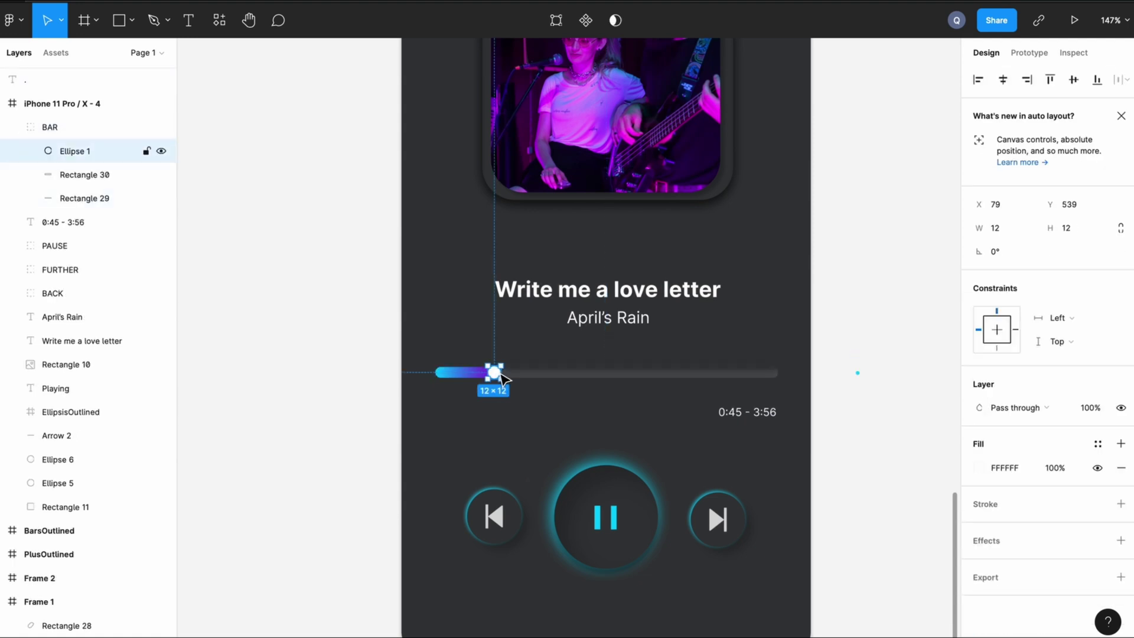
key(ctrl+x)
key(ctrl+v)
Step: Lengthen the gradient fill rectangle to 144 px
click(497, 374)
drag(496, 373, 592, 372)
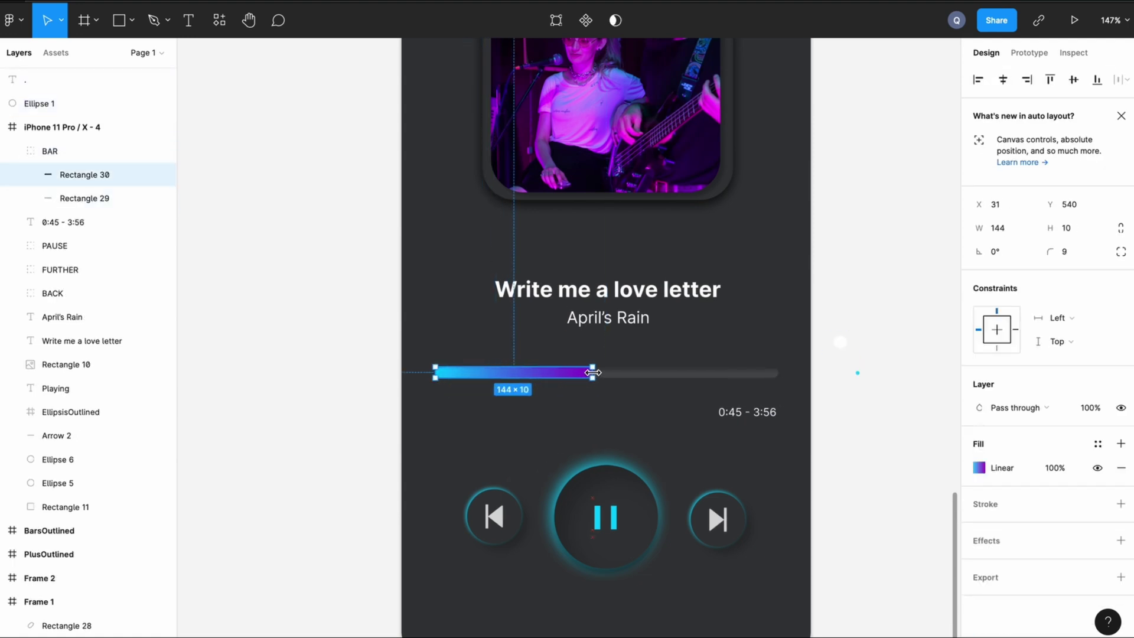
click(885, 362)
click(848, 349)
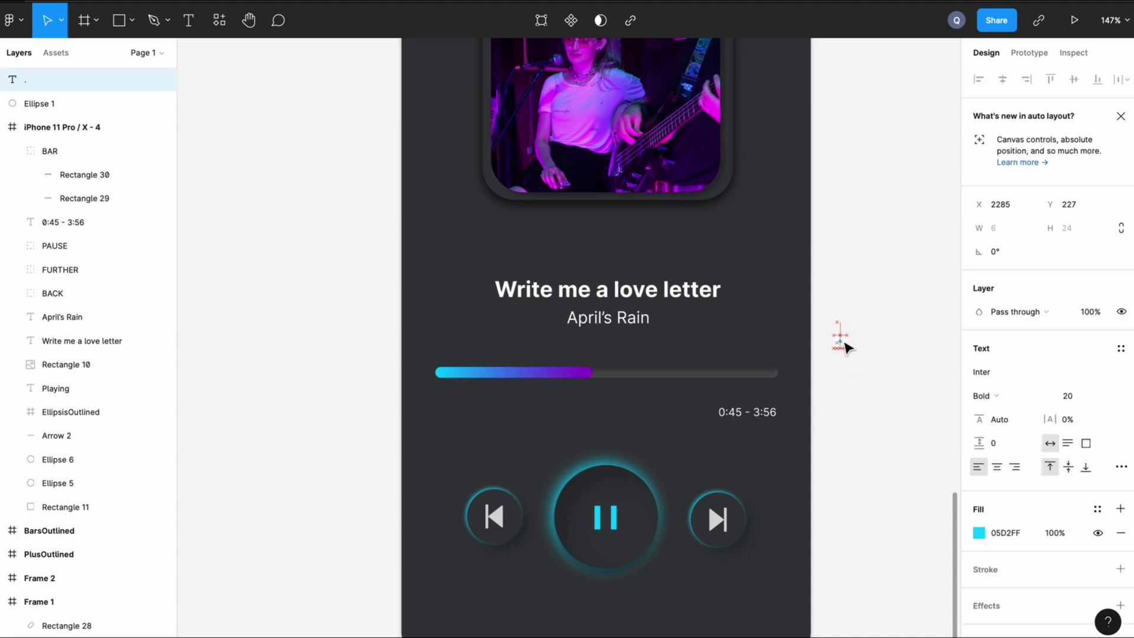
click(894, 334)
Step: Centre the cyan dot in the white ring and move both onto the gradient's end
scroll(888, 329, up, 10)
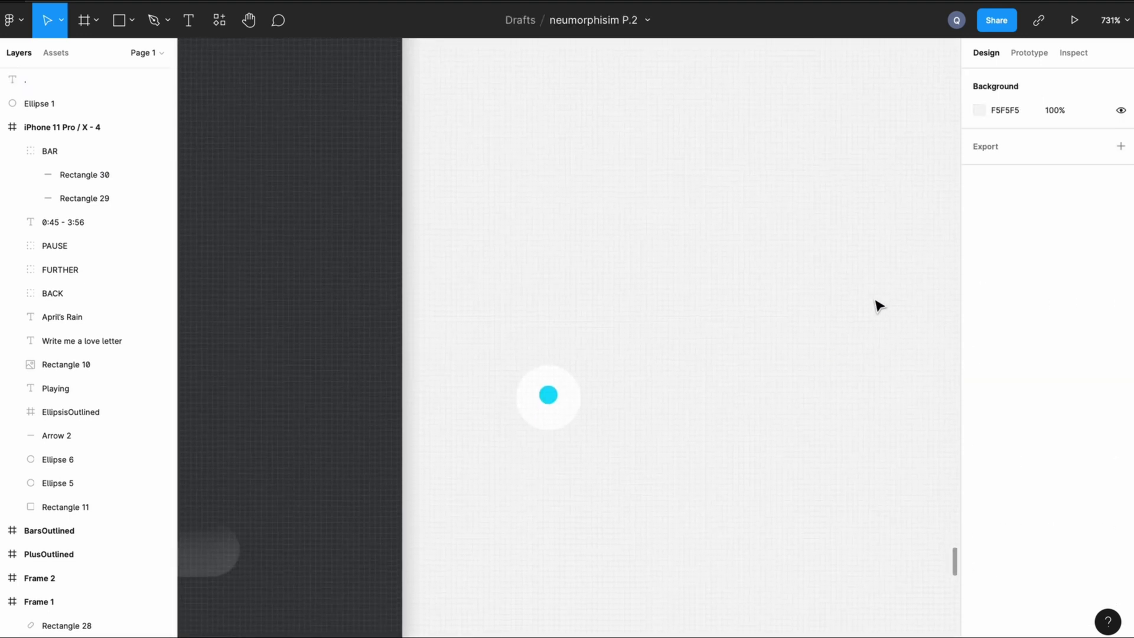
click(559, 397)
drag(559, 397, 559, 403)
drag(511, 302, 607, 444)
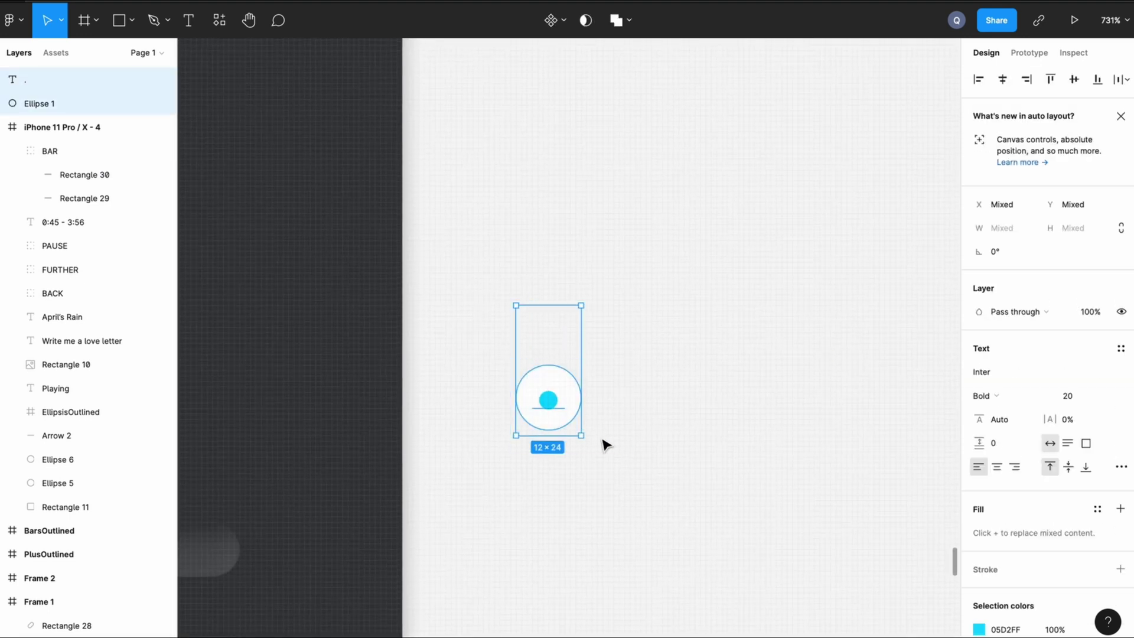
drag(564, 402, 411, 555)
Step: Edit the time label from '0:45 - 3:56' to '1:53 - 3:56'
click(497, 448)
scroll(508, 454, down, 3)
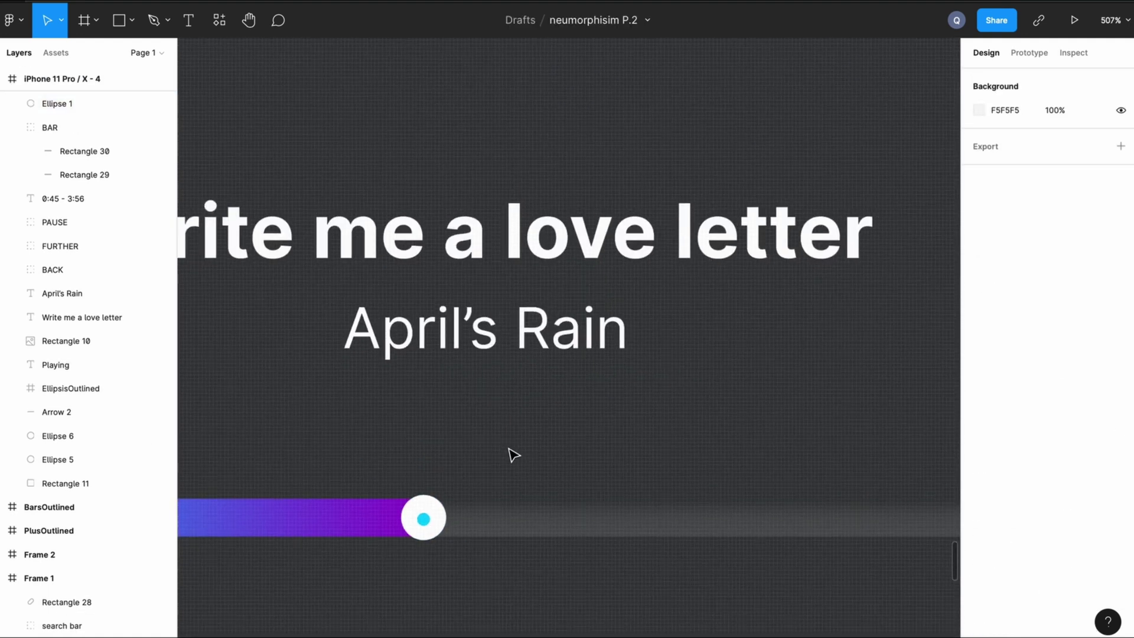
scroll(513, 453, down, 5)
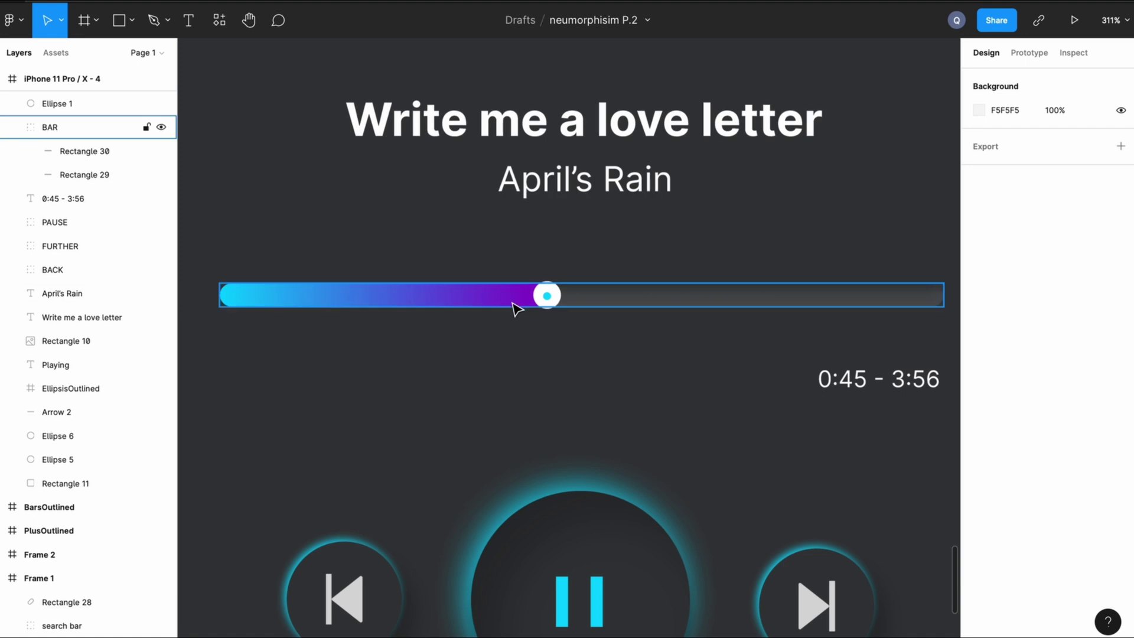
click(514, 304)
click(653, 384)
click(827, 384)
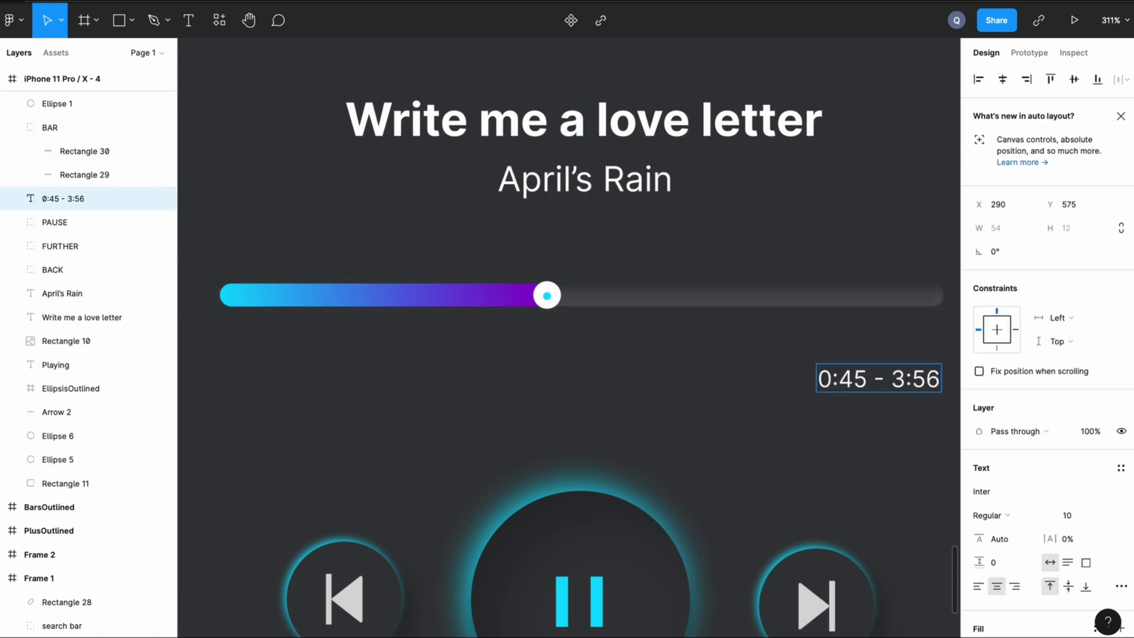
double_click(826, 384)
key(BackSpace)
text(1:)
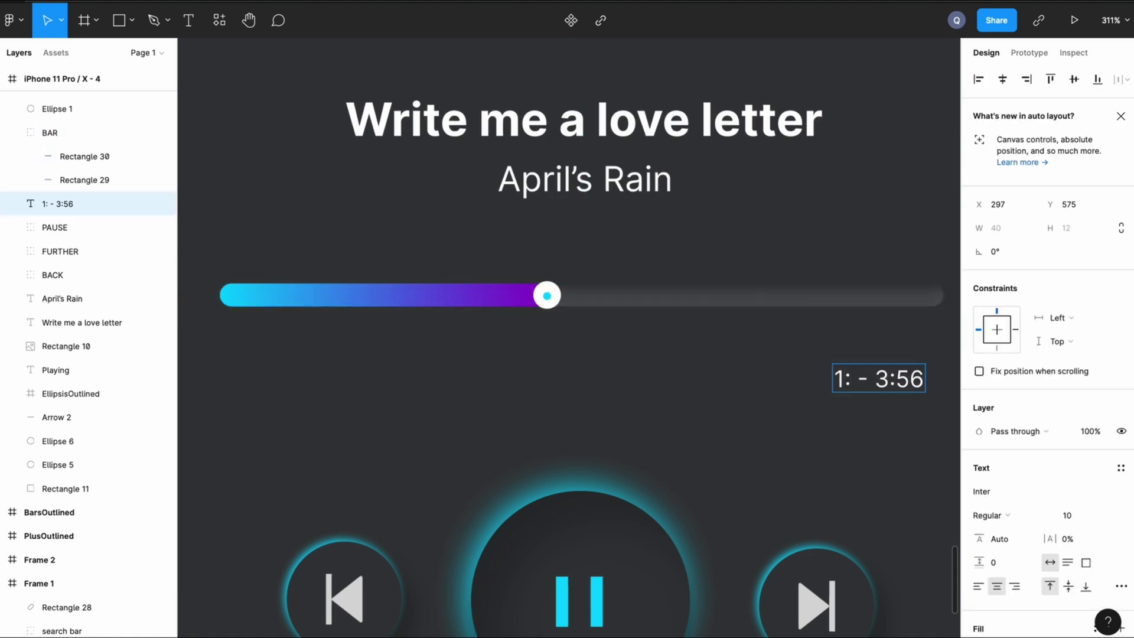
text(5)
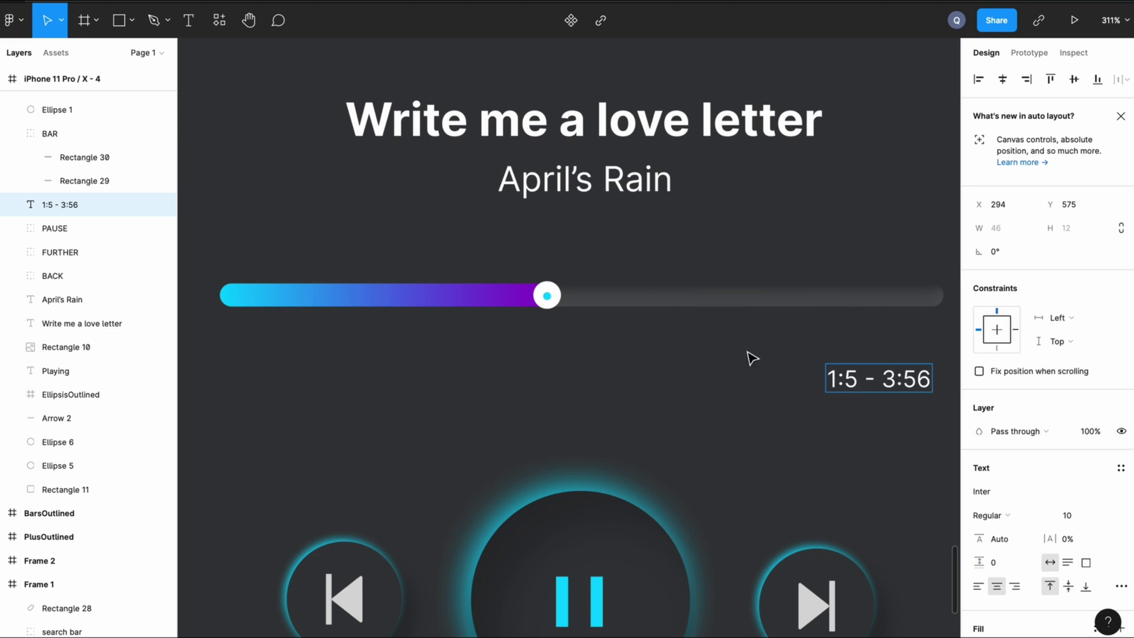
text(3)
click(759, 431)
scroll(691, 122, down, 10)
scroll(846, 353, down, 5)
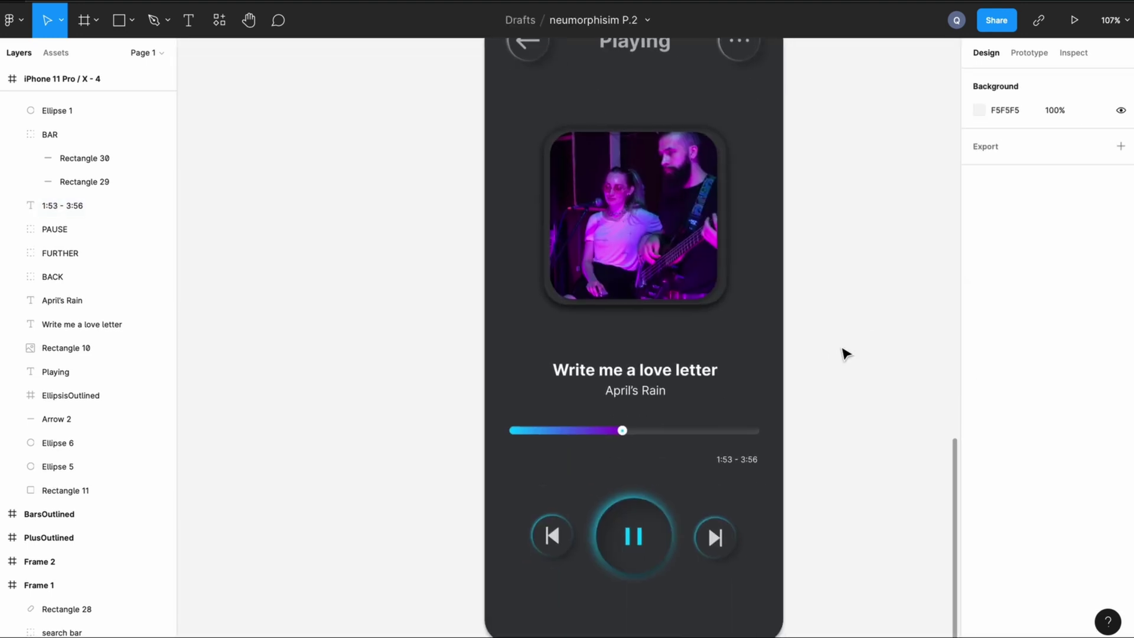
scroll(847, 353, left, 2)
scroll(846, 353, down, 3)
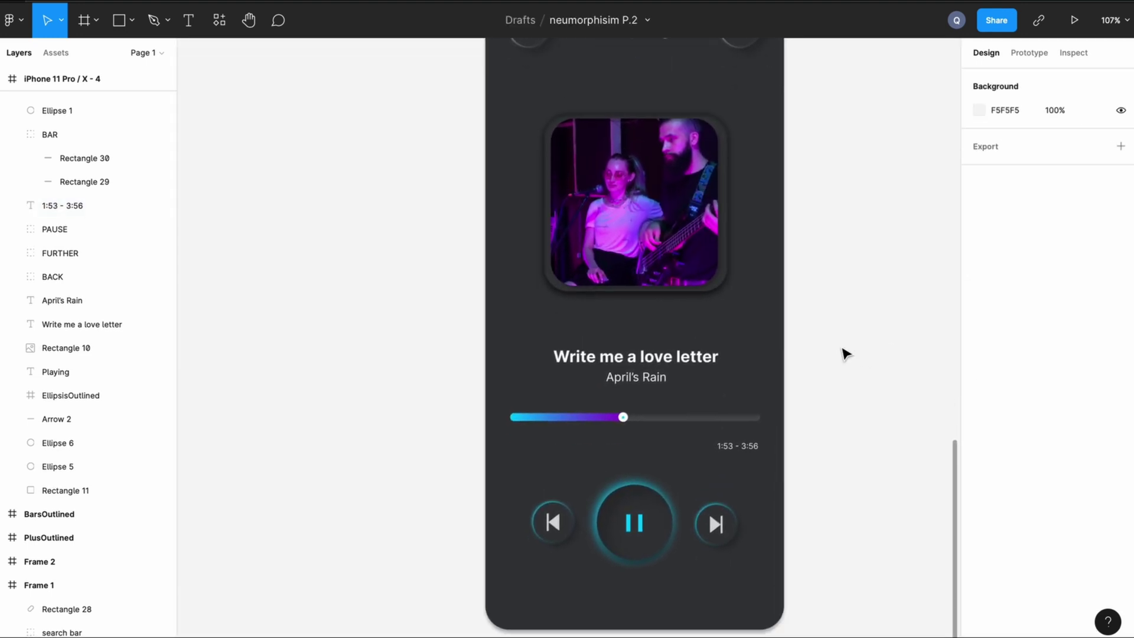
scroll(847, 353, up, 3)
scroll(824, 320, down, 2)
scroll(824, 321, right, 3)
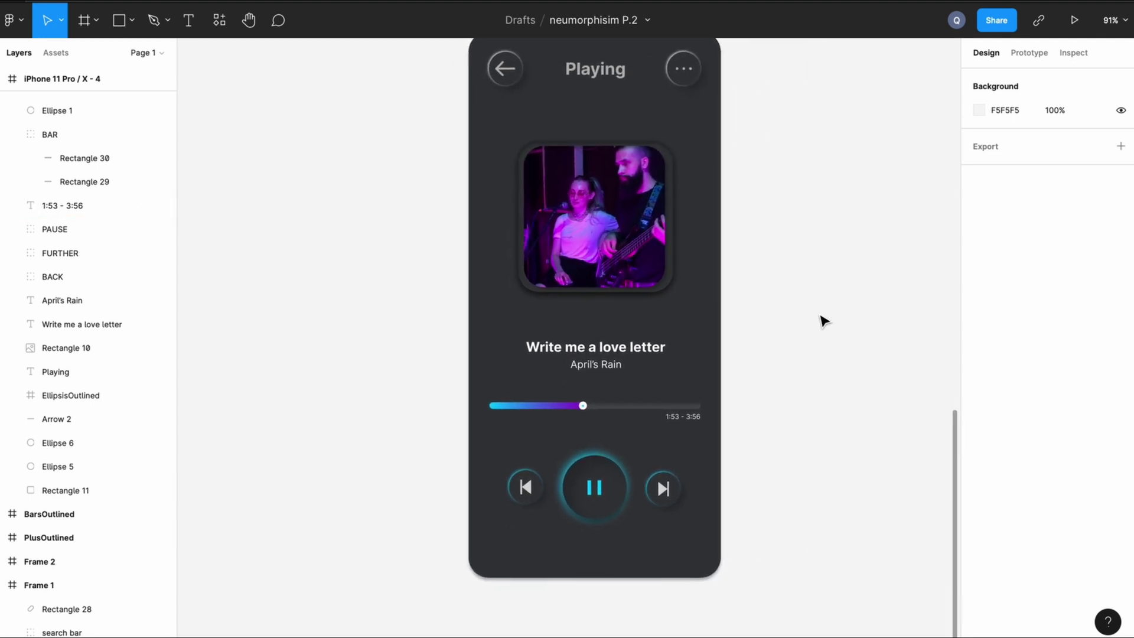
scroll(824, 320, down, 2)
Step: Duplicate the iPhone 11 Pro / X - 4 frame and place the copy to the left
click(544, 61)
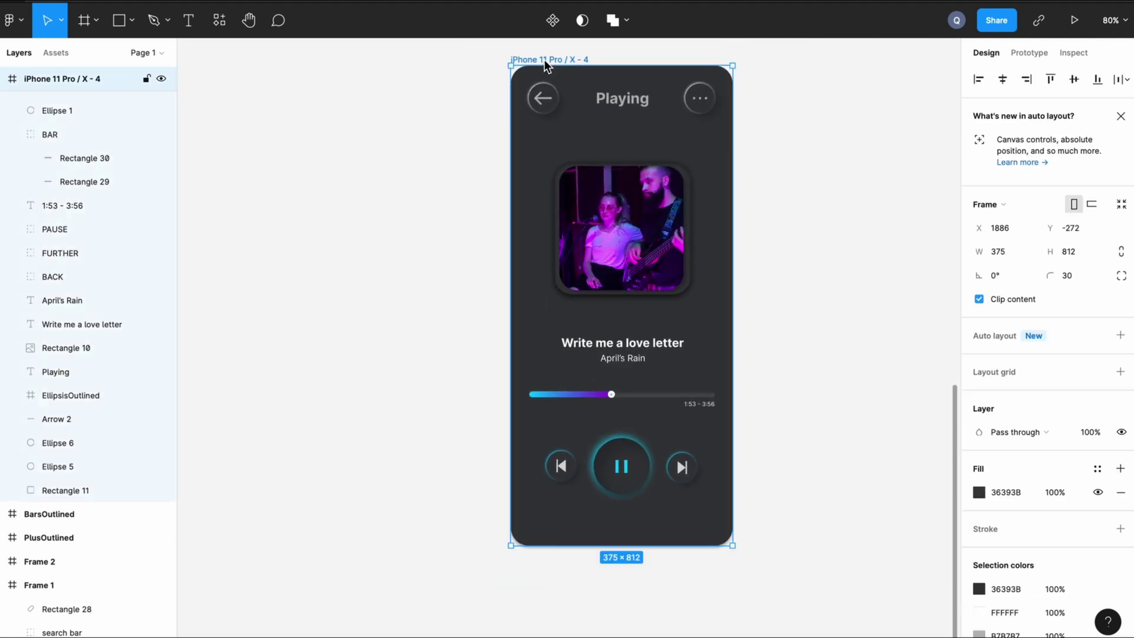
key(ctrl+d)
drag(897, 154, 250, 181)
click(481, 114)
scroll(480, 114, down, 5)
scroll(480, 113, left, 4)
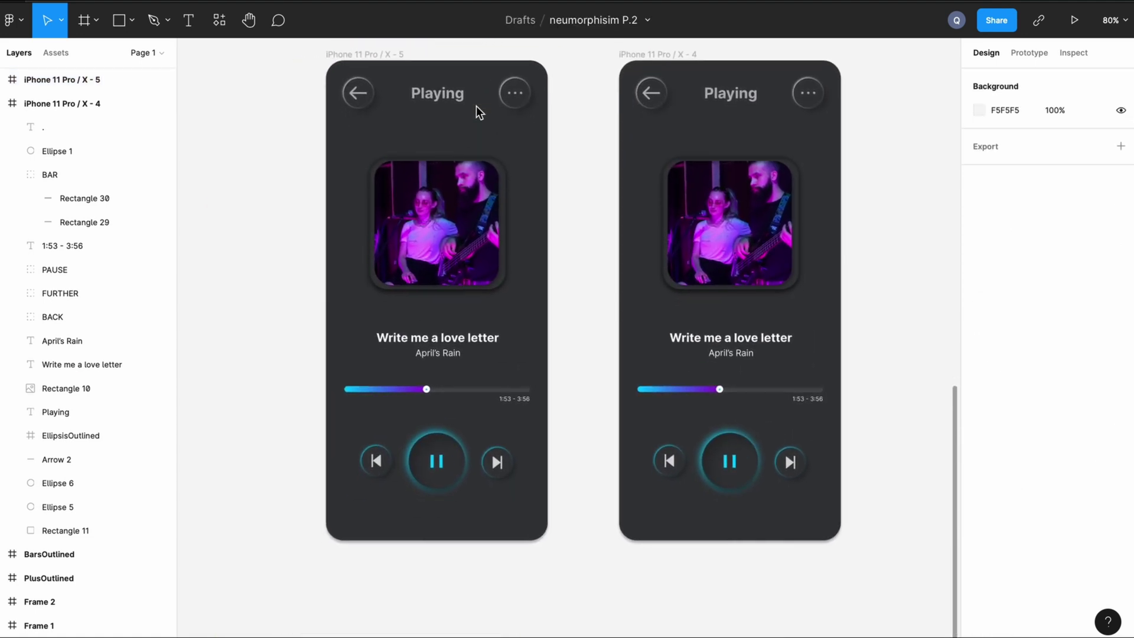
Step: Replace the copy's pause bars with a play triangle, nudged up 1 px to centre it
double_click(444, 471)
key(Delete)
key(ctrl+v)
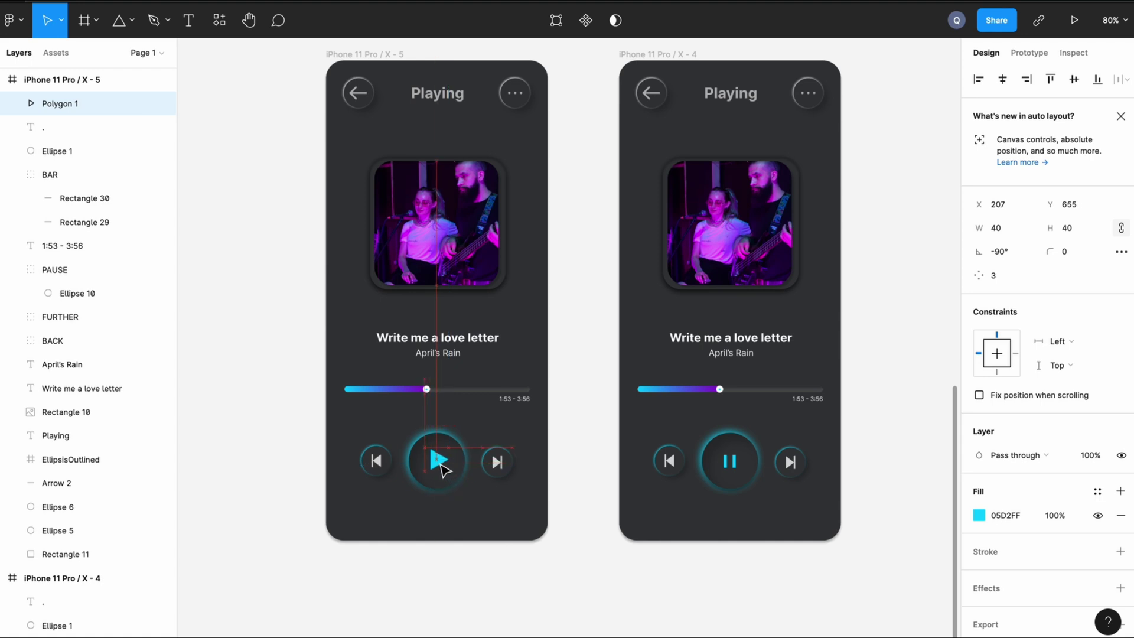
click(451, 583)
scroll(451, 583, up, 5)
scroll(448, 582, down, 3)
scroll(448, 582, up, 5)
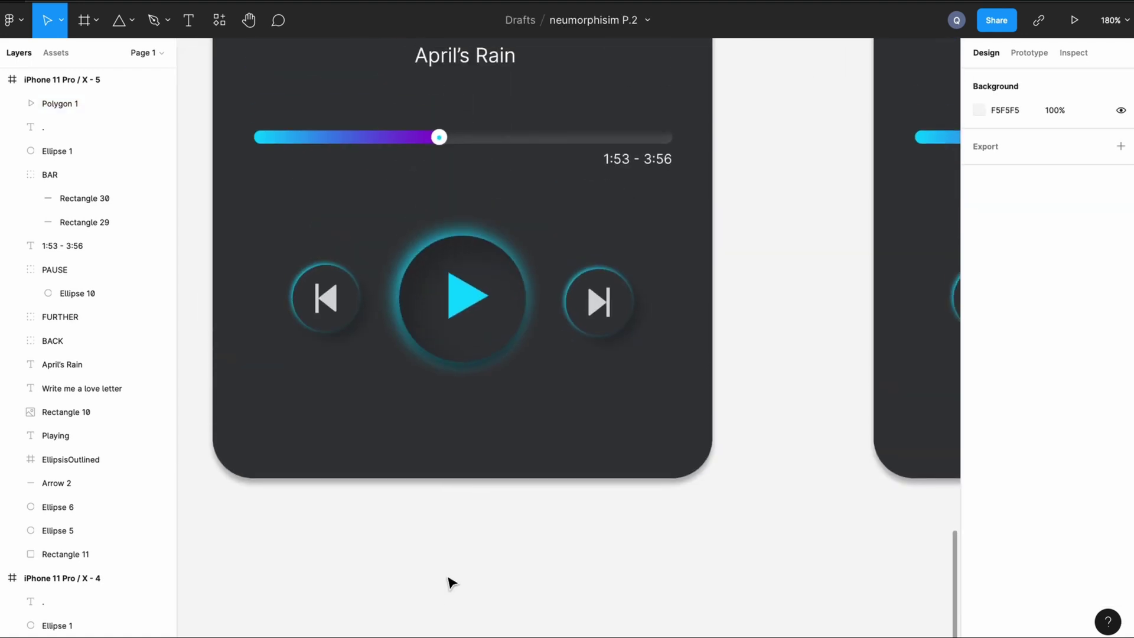
scroll(448, 582, left, 1)
click(518, 453)
key(alt)
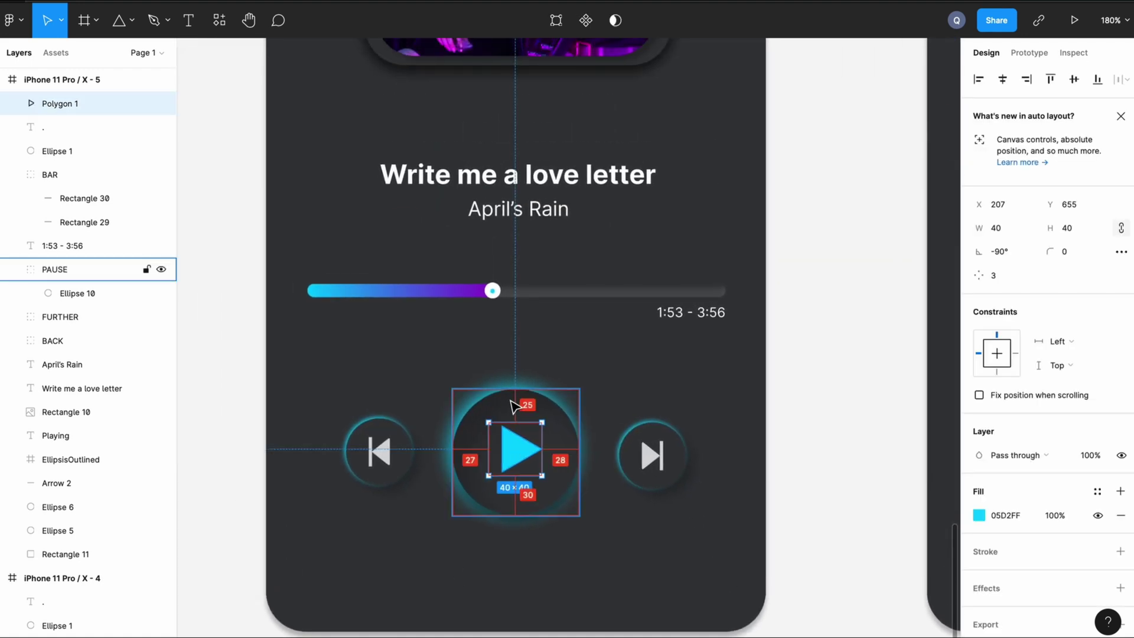
key(Up)
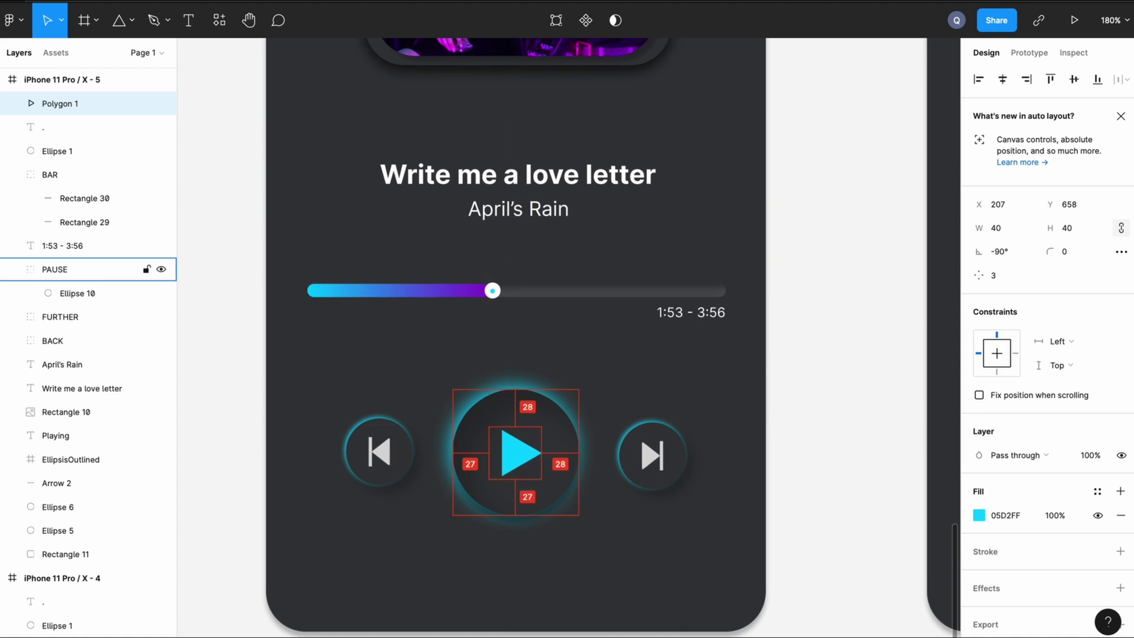
click(839, 407)
Step: Change the copy's time label to '1:52 - 3:56'
scroll(839, 407, down, 3)
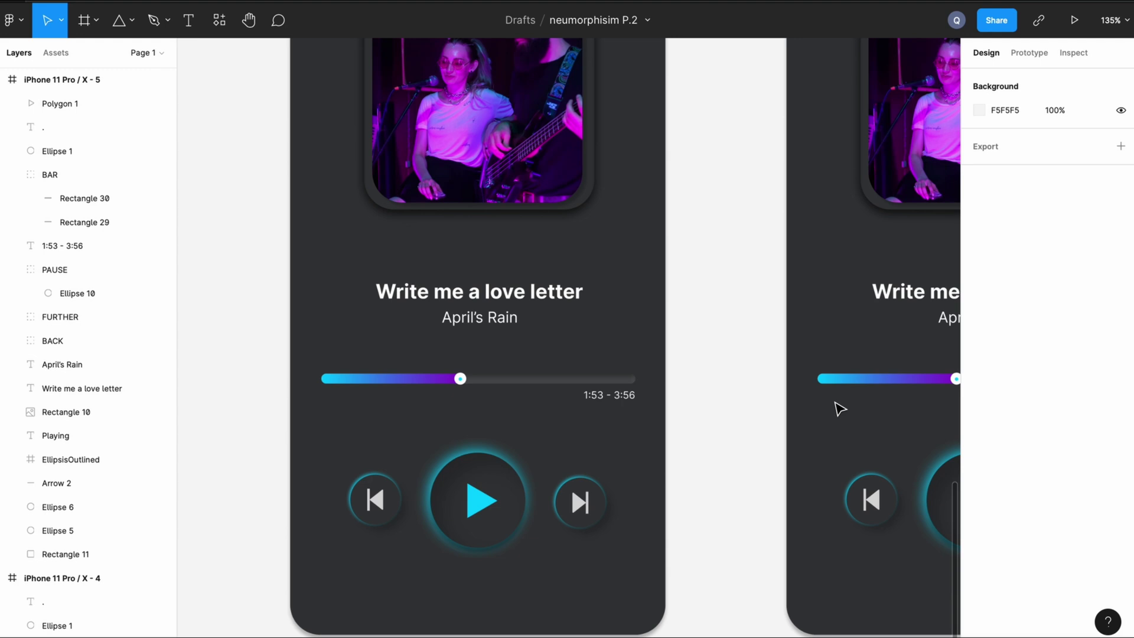
scroll(838, 408, right, 3)
scroll(839, 407, down, 2)
click(584, 420)
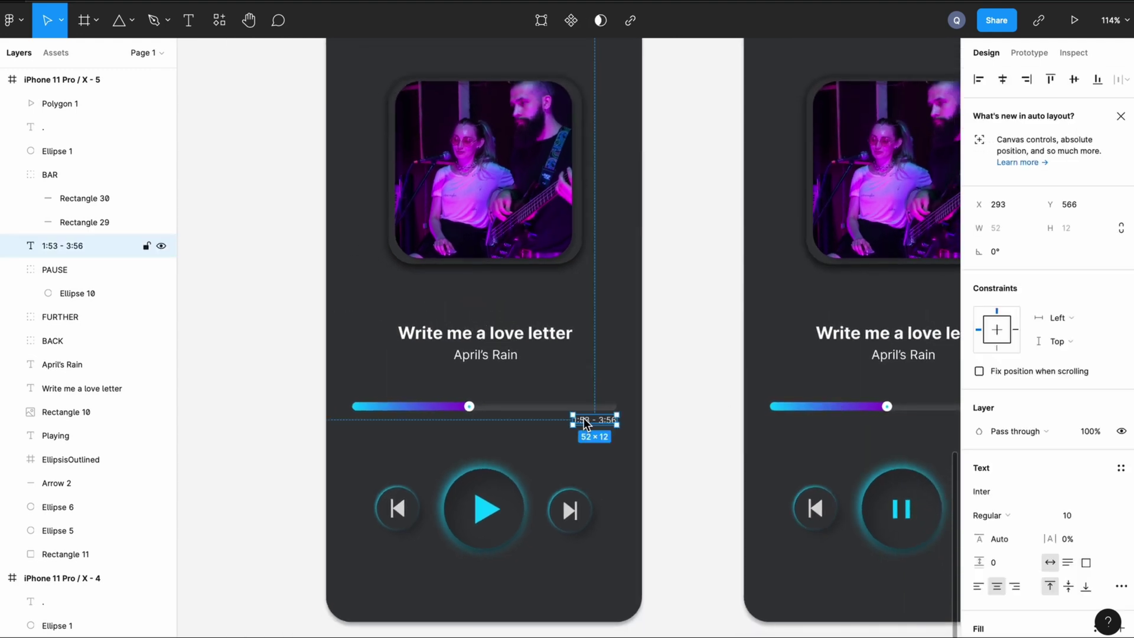
double_click(589, 422)
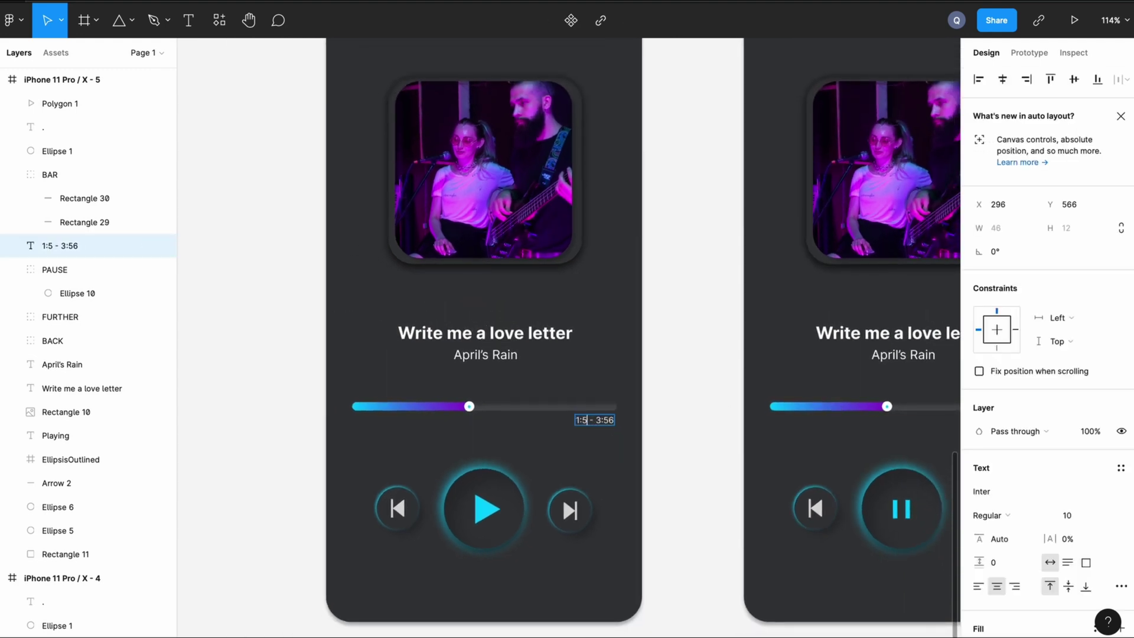
key(Escape)
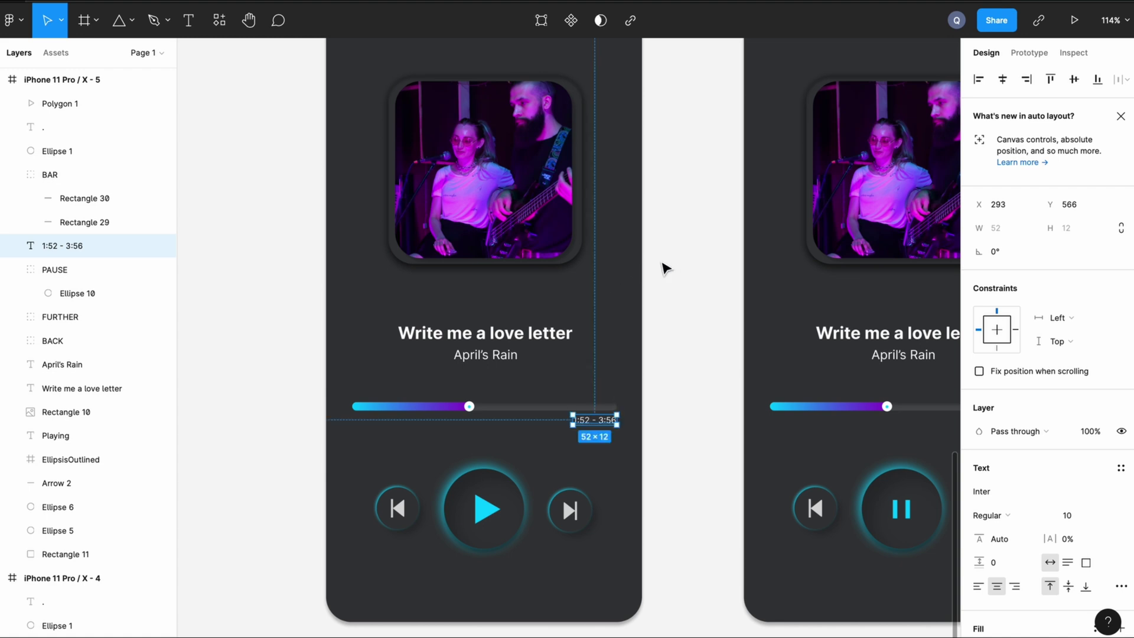
click(665, 261)
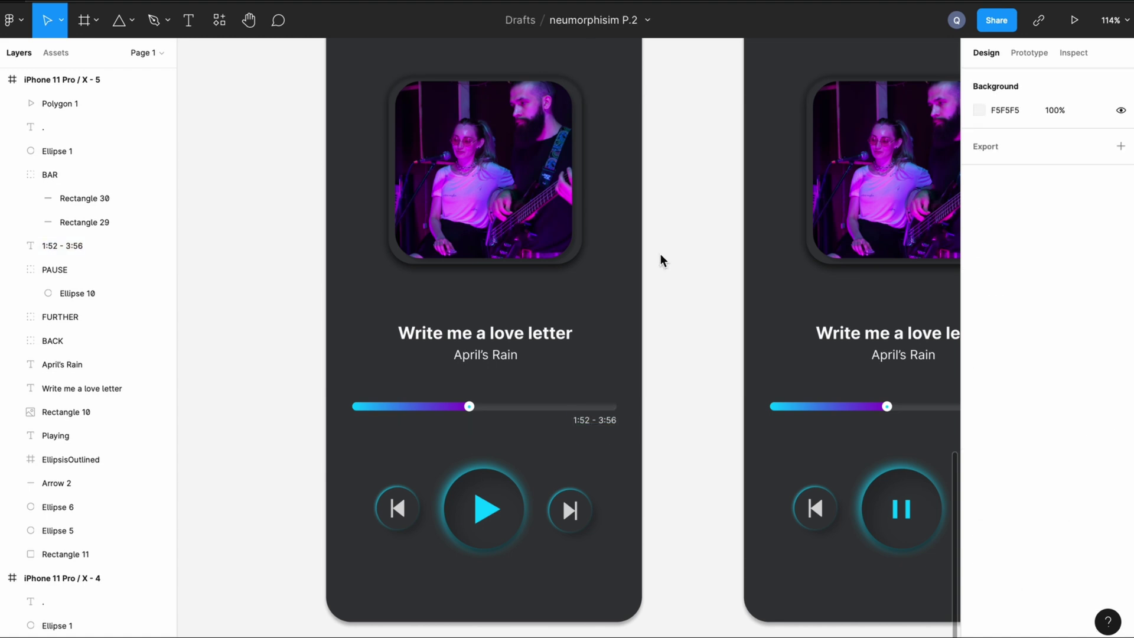
Step: In Prototype mode, link iPhone 11 Pro / X - 5 to X - 4 on click, starting Flow 1
scroll(662, 259, down, 2)
scroll(662, 259, up, 3)
scroll(660, 263, down, 1)
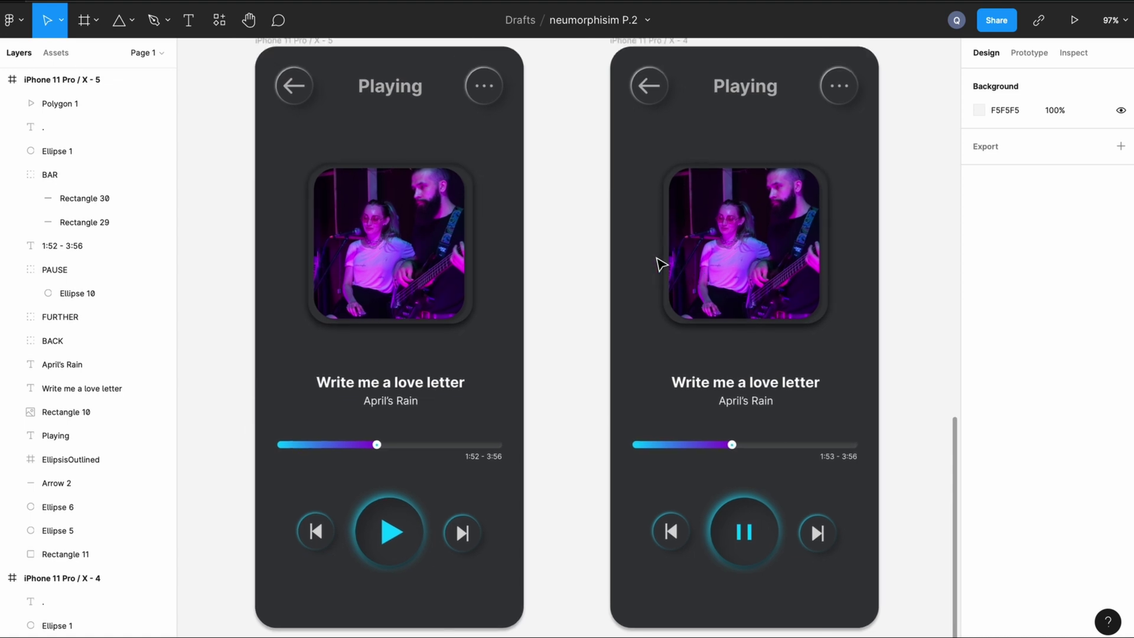
scroll(660, 264, up, 2)
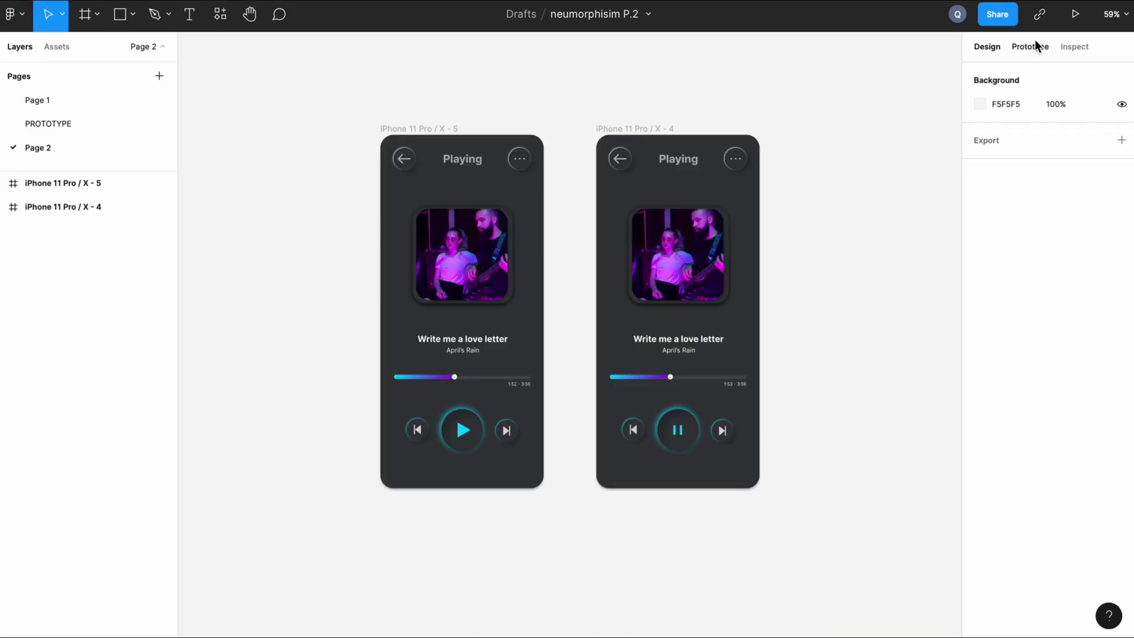
click(1034, 47)
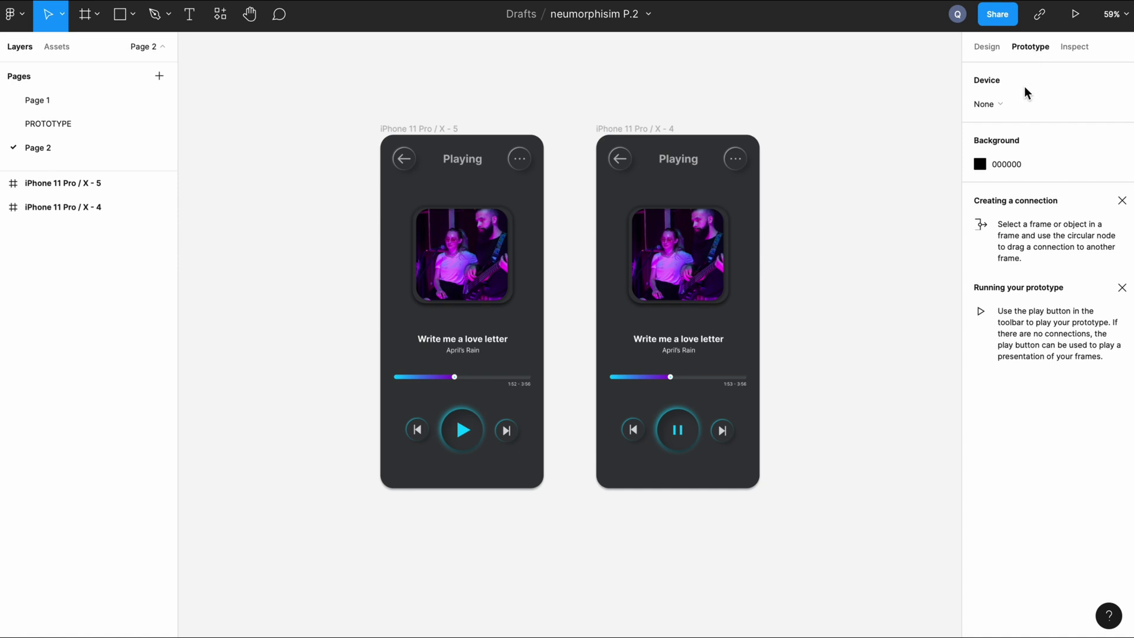
click(450, 138)
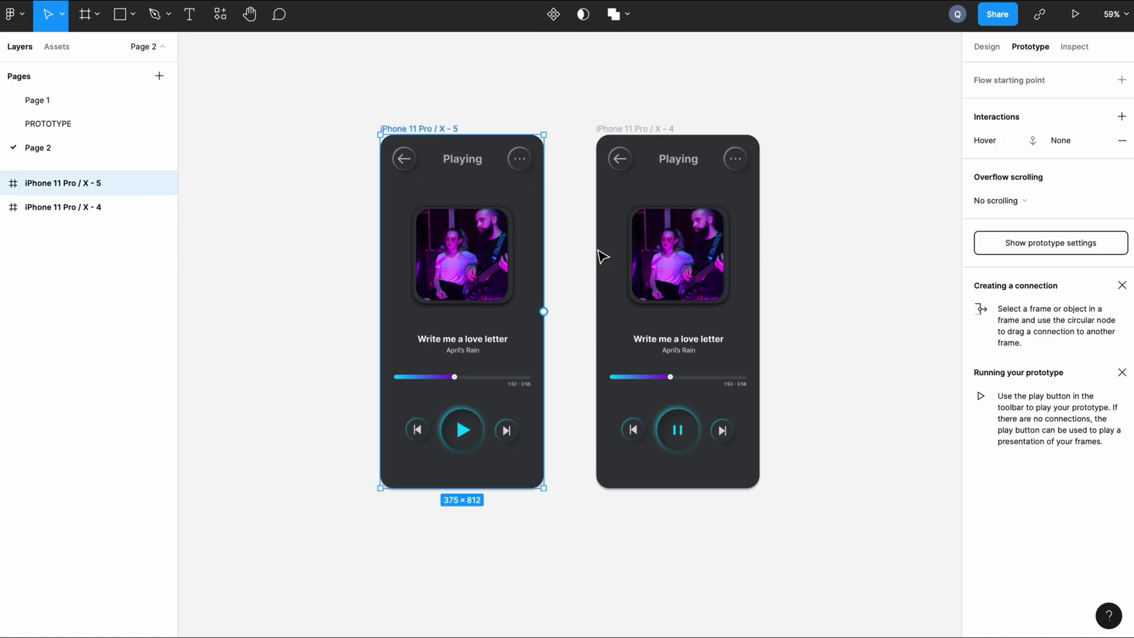
drag(543, 311, 630, 316)
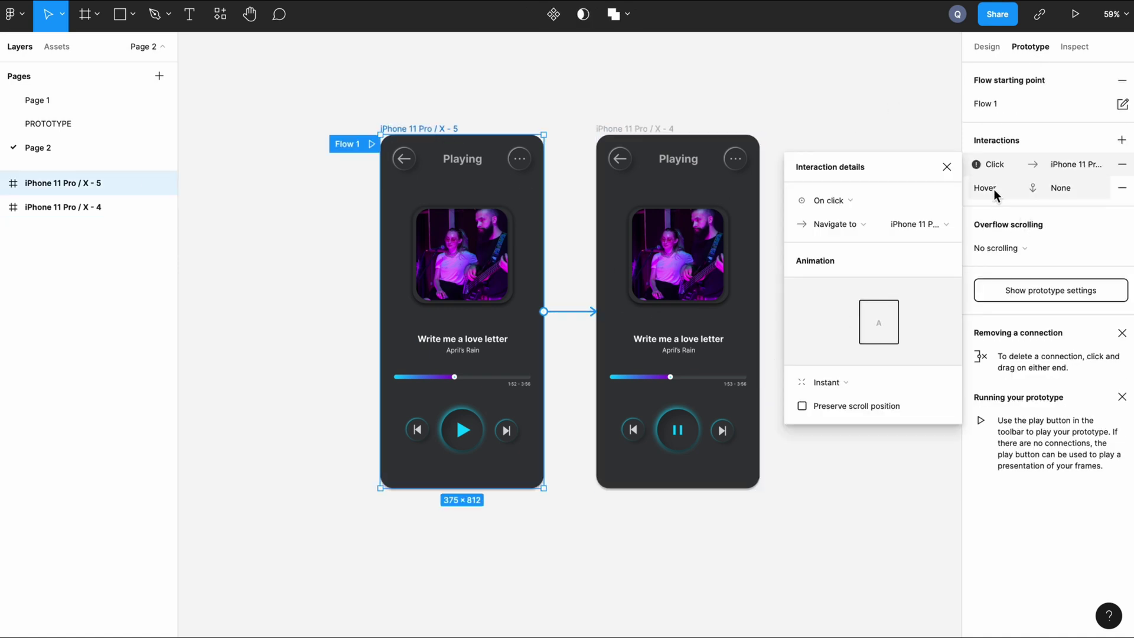
click(946, 168)
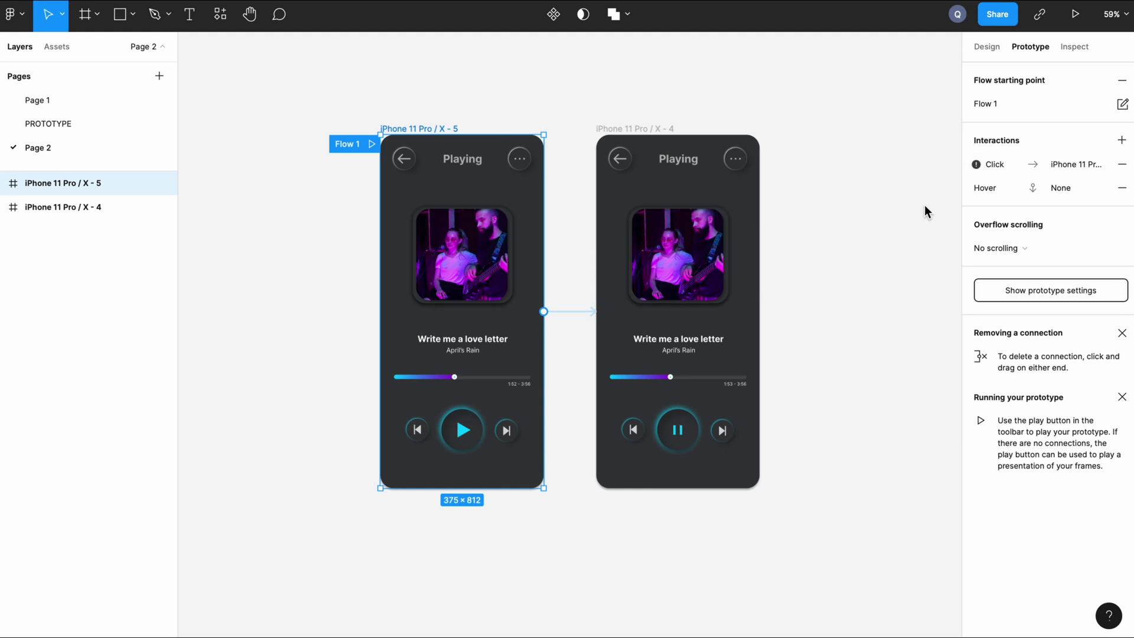